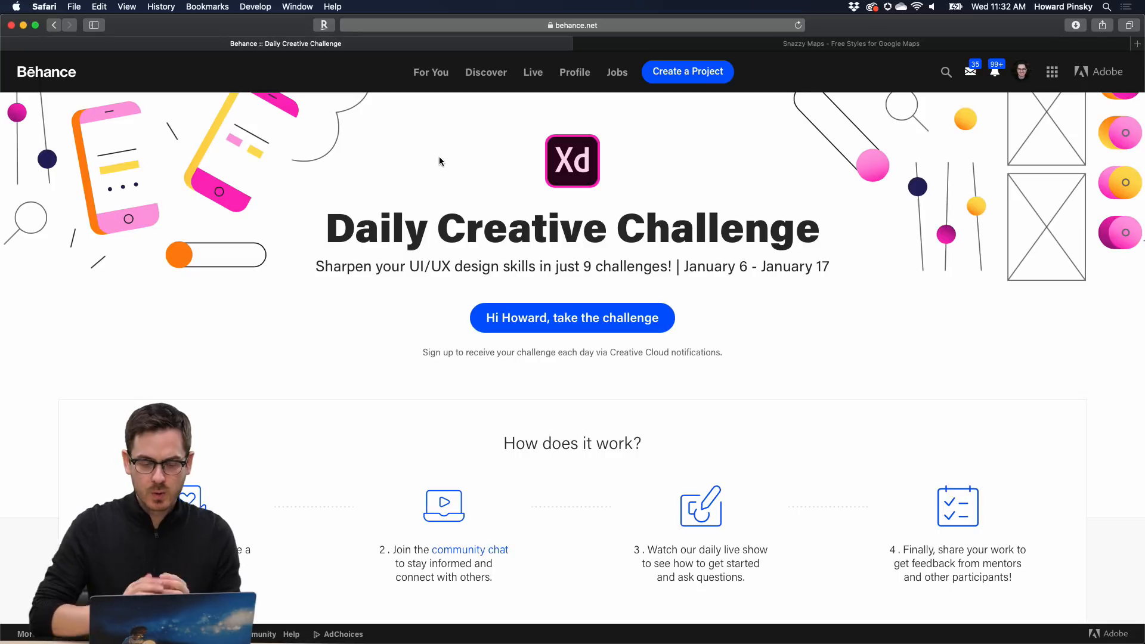
- Scroll the Behance Daily Creative Challenge page down to the How does it work? steps and Unlock The Challenges cards
scroll(440, 161, "down", 2)
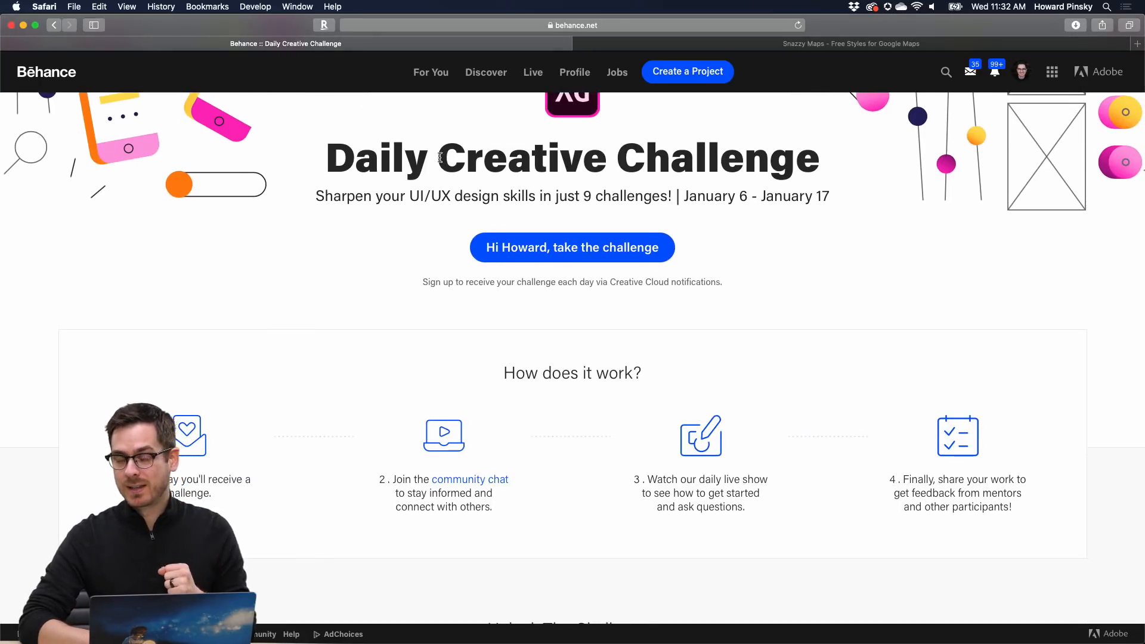
scroll(441, 157, "down", 1)
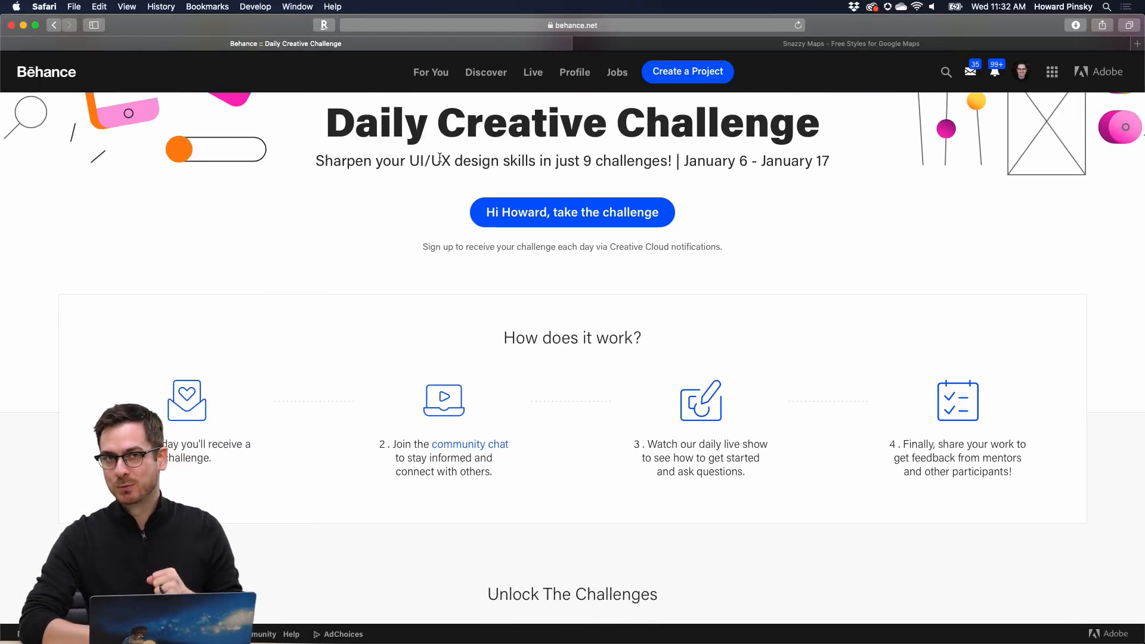
scroll(440, 158, "down", 1)
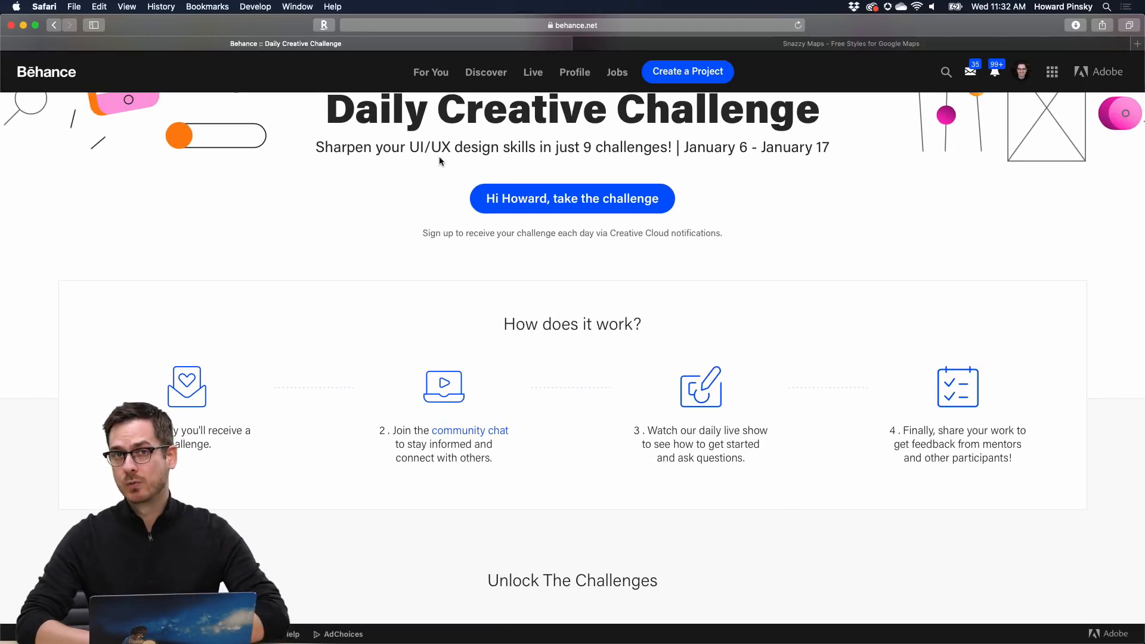
scroll(439, 158, "down", 5)
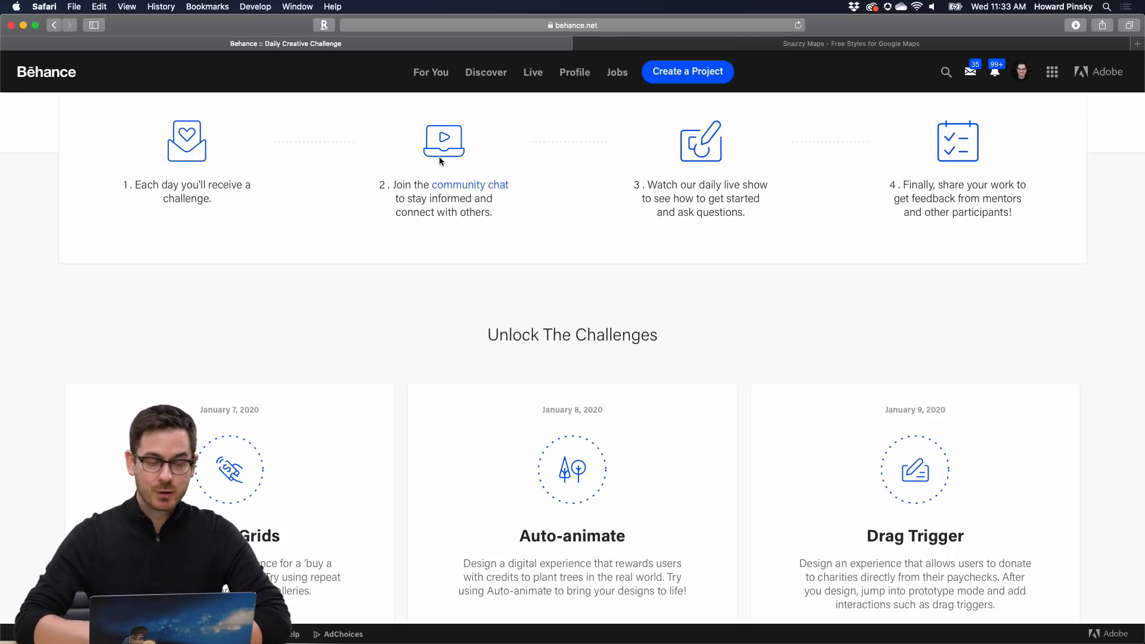
mouse_move(608, 637)
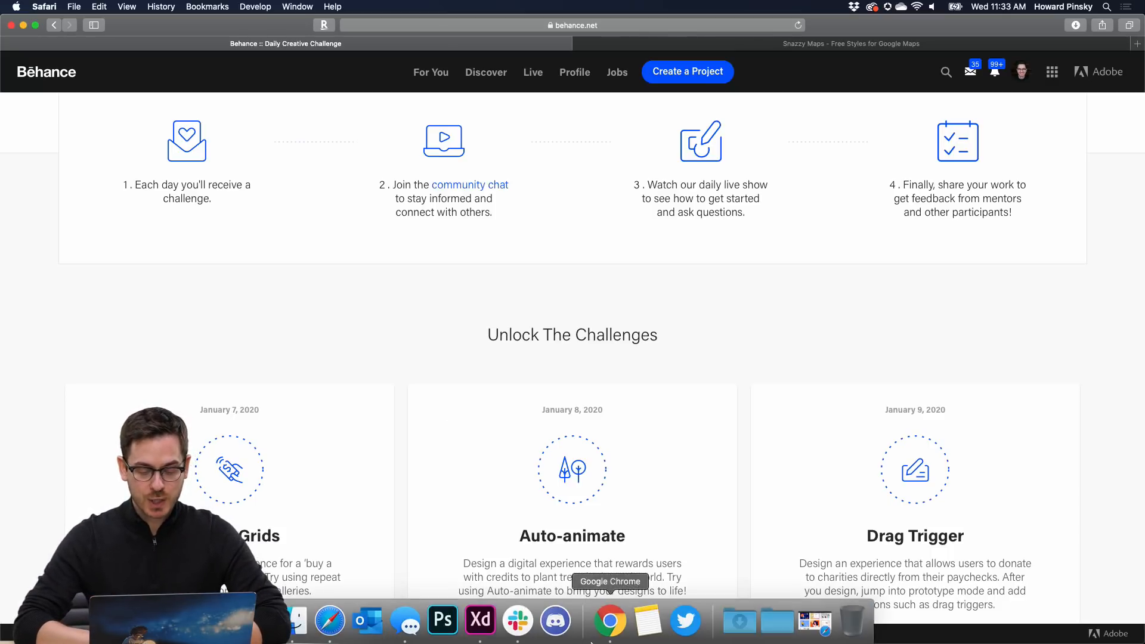
left_click(559, 635)
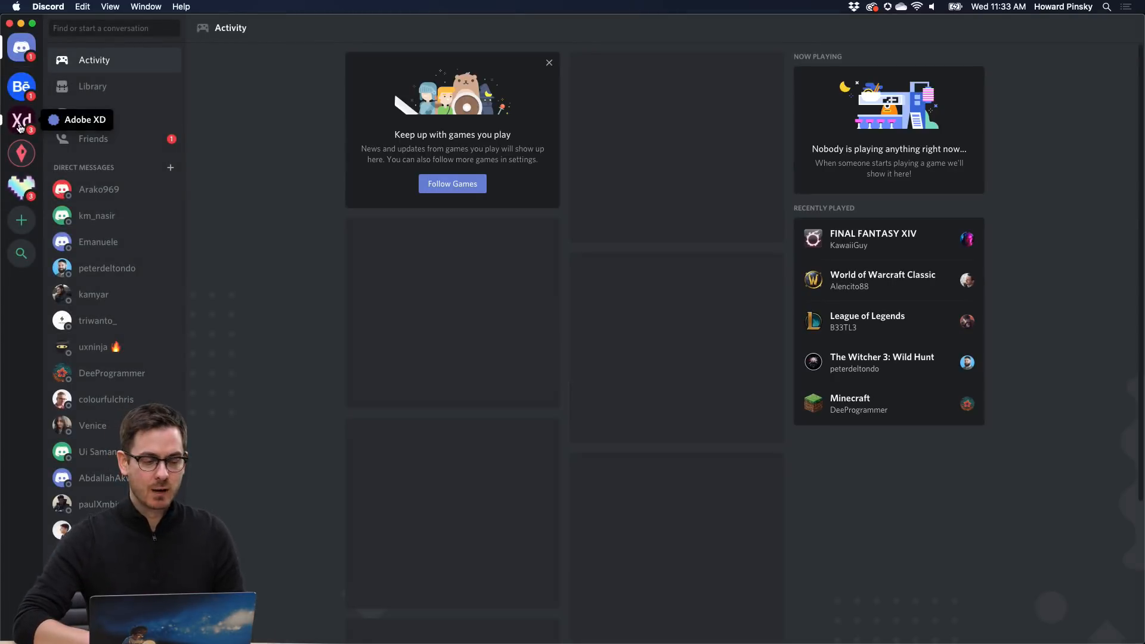
left_click(21, 119)
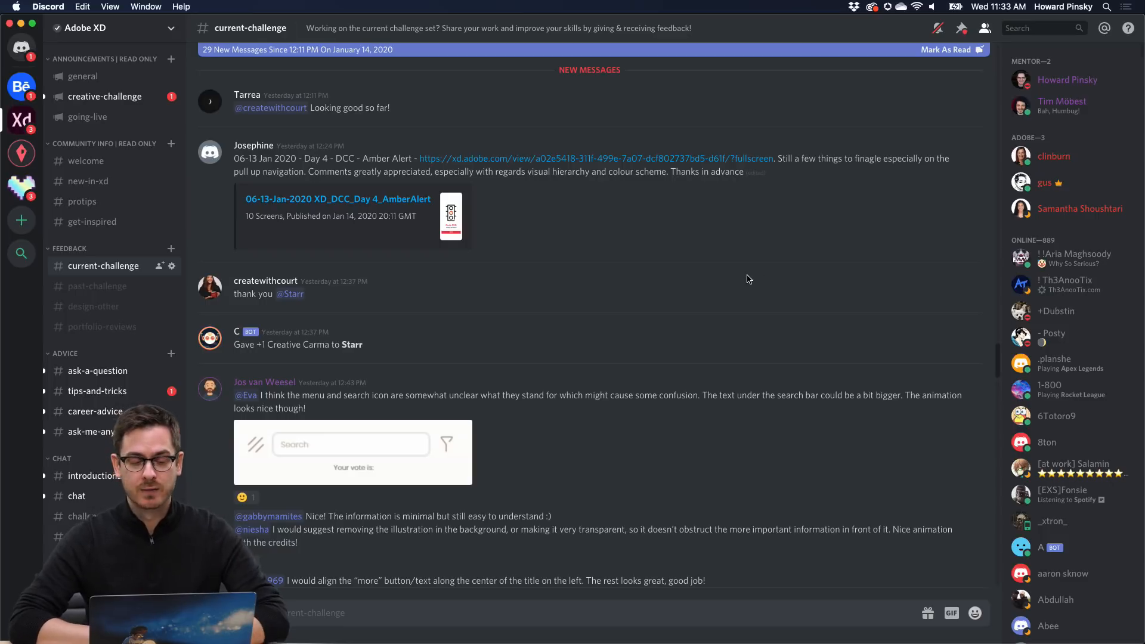
scroll(160, 248, "down", 3)
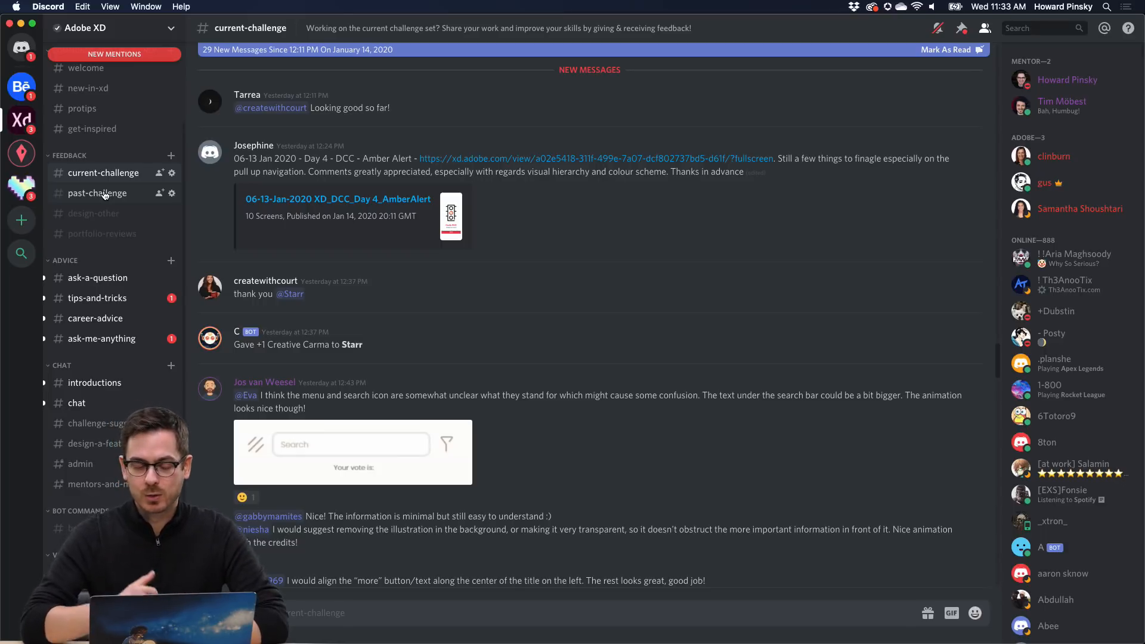
key("super+Tab")
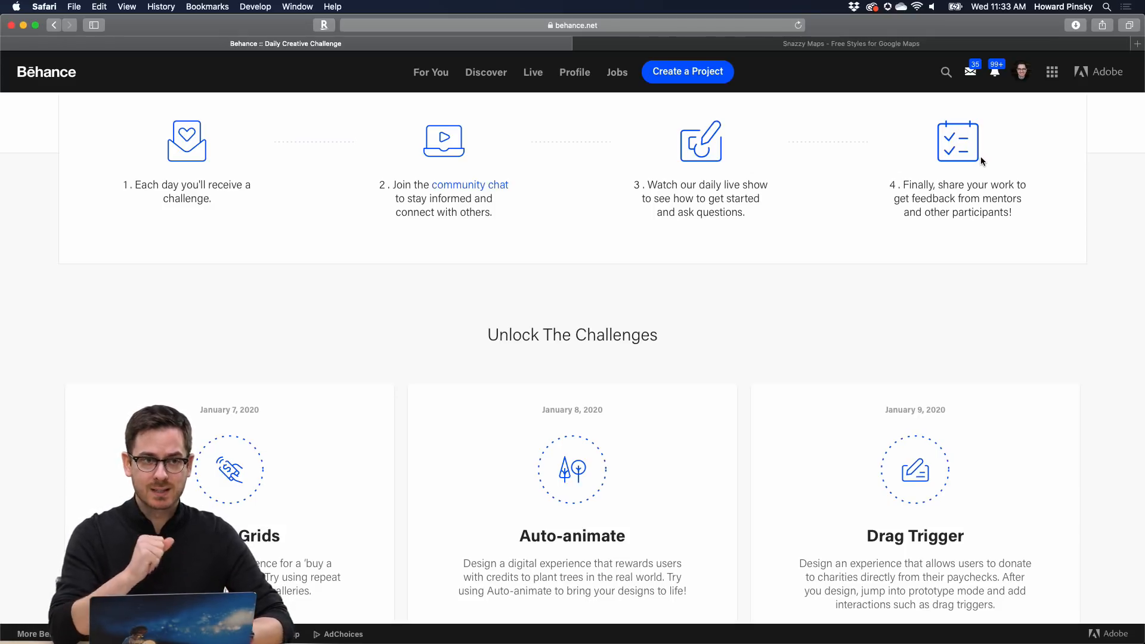
- Scroll past the locked days to the January 15 Hover Trigger card and Next Steps
scroll(771, 253, "down", 5)
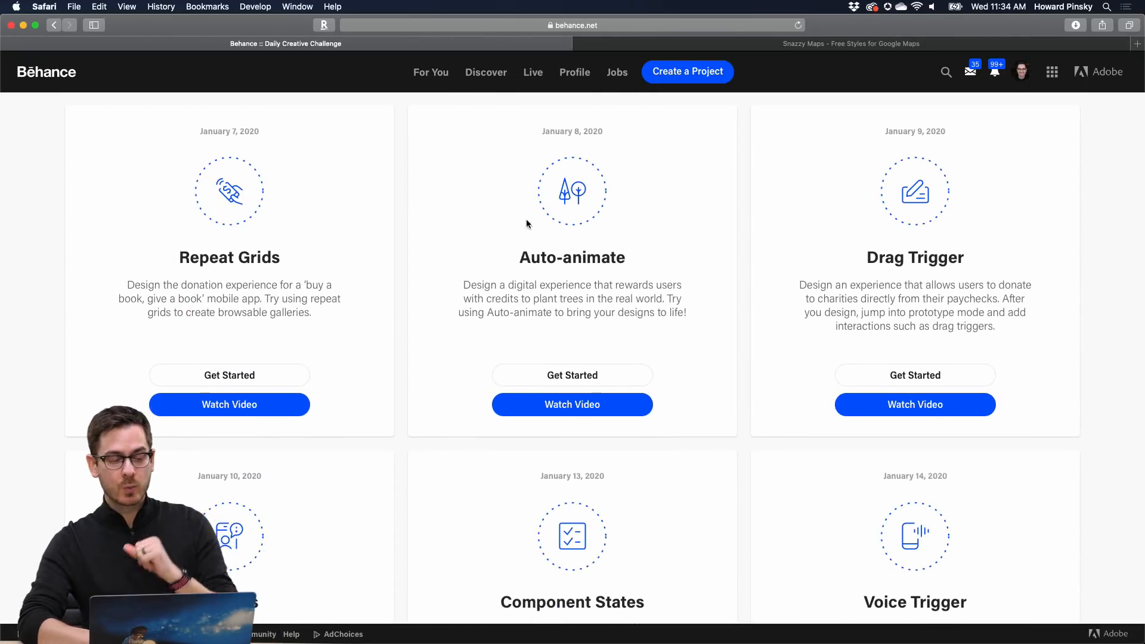
scroll(343, 233, "down", 3)
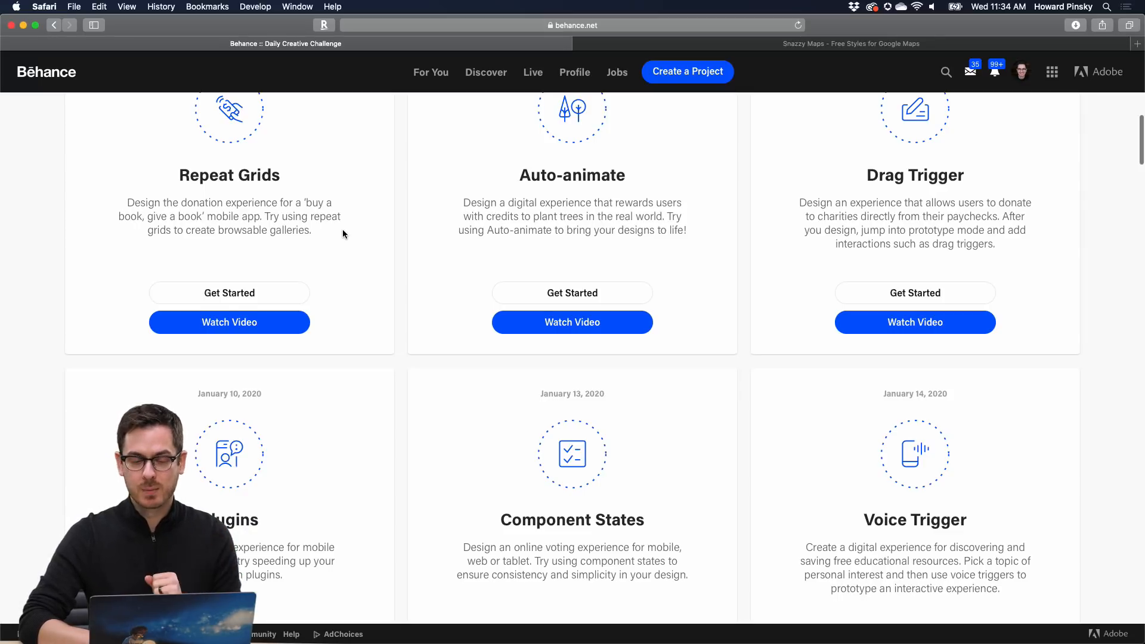
scroll(343, 231, "up", 2)
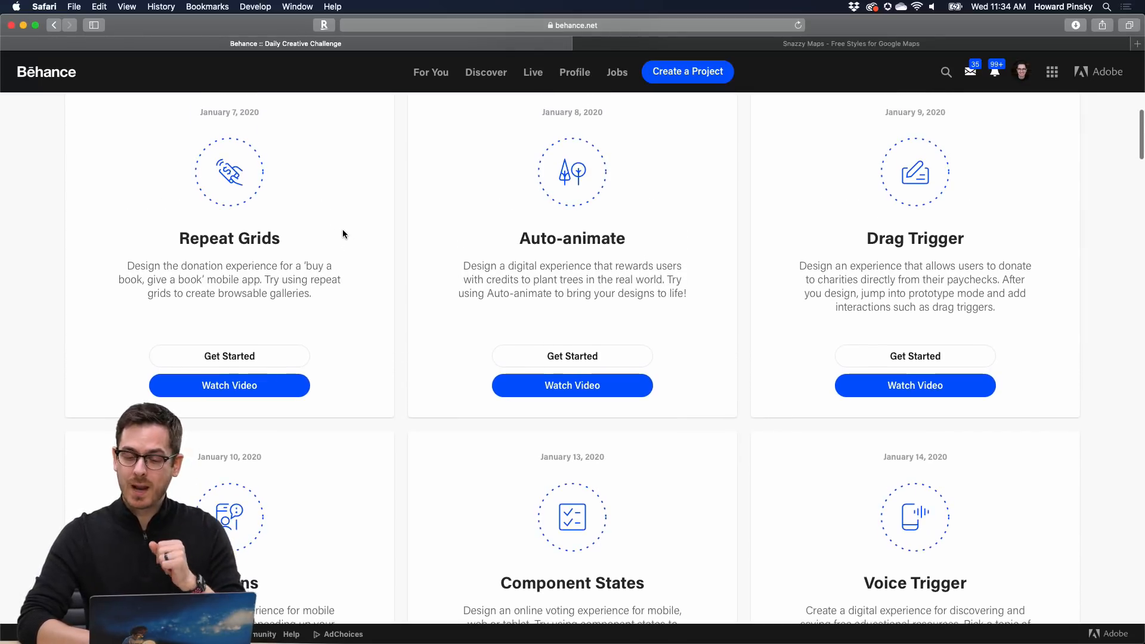
scroll(737, 218, "down", 6)
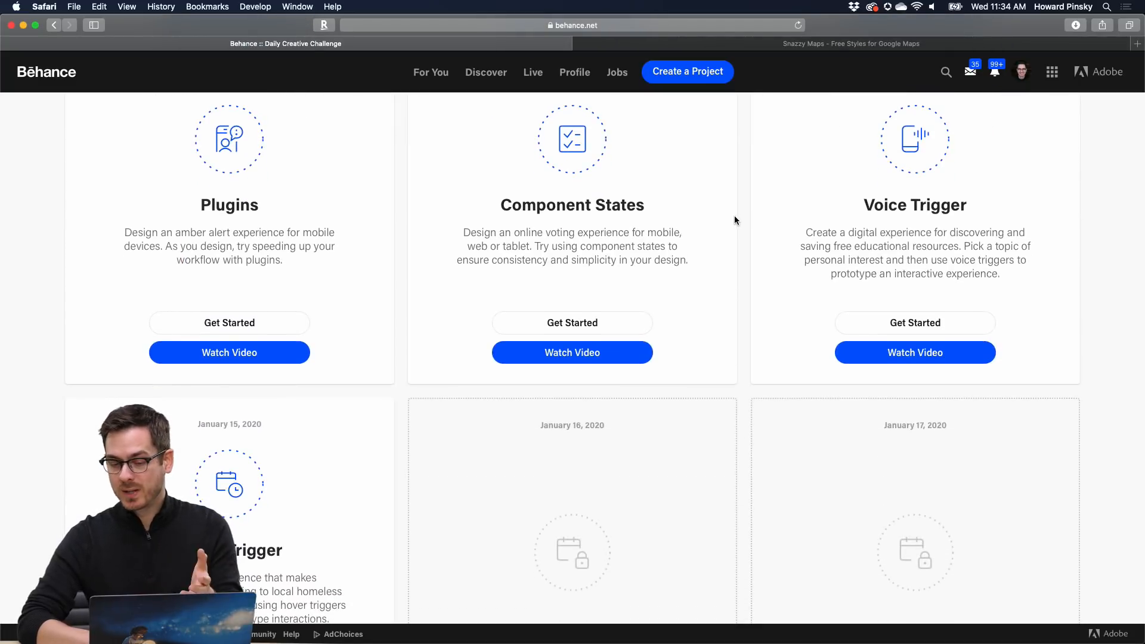
scroll(735, 220, "down", 1)
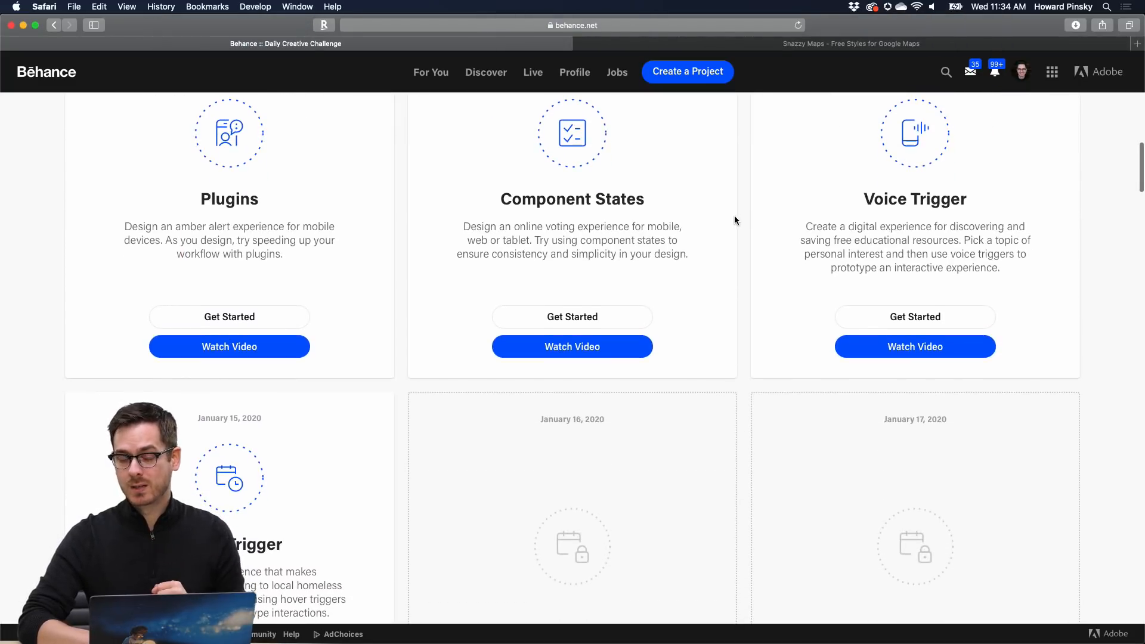
scroll(735, 220, "down", 4)
scroll(734, 220, "up", 1)
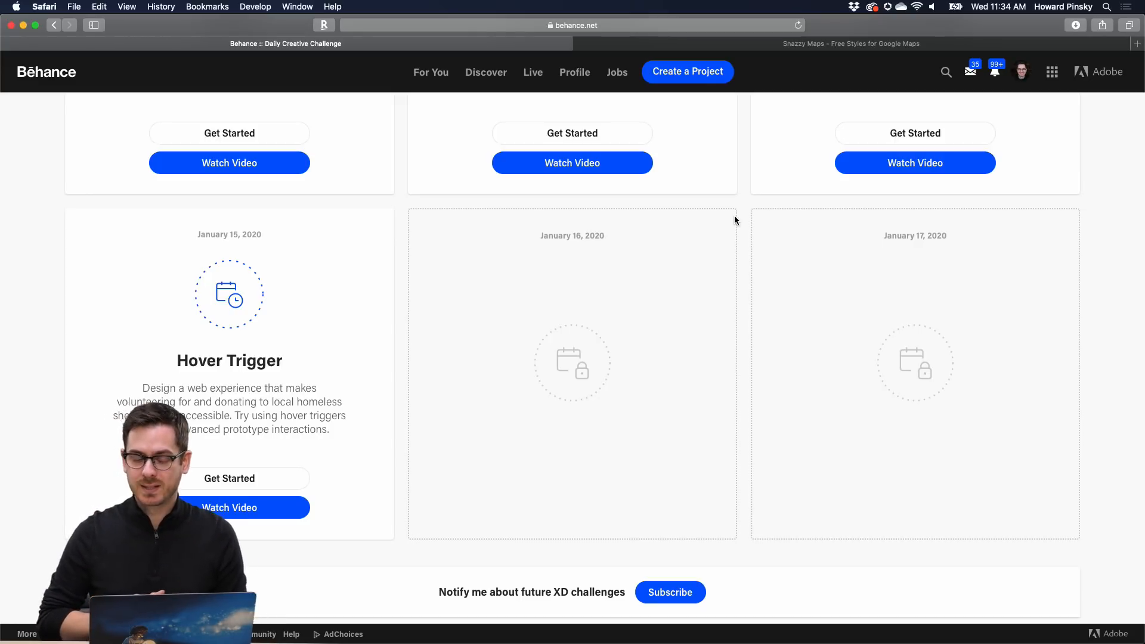
scroll(368, 351, "down", 5)
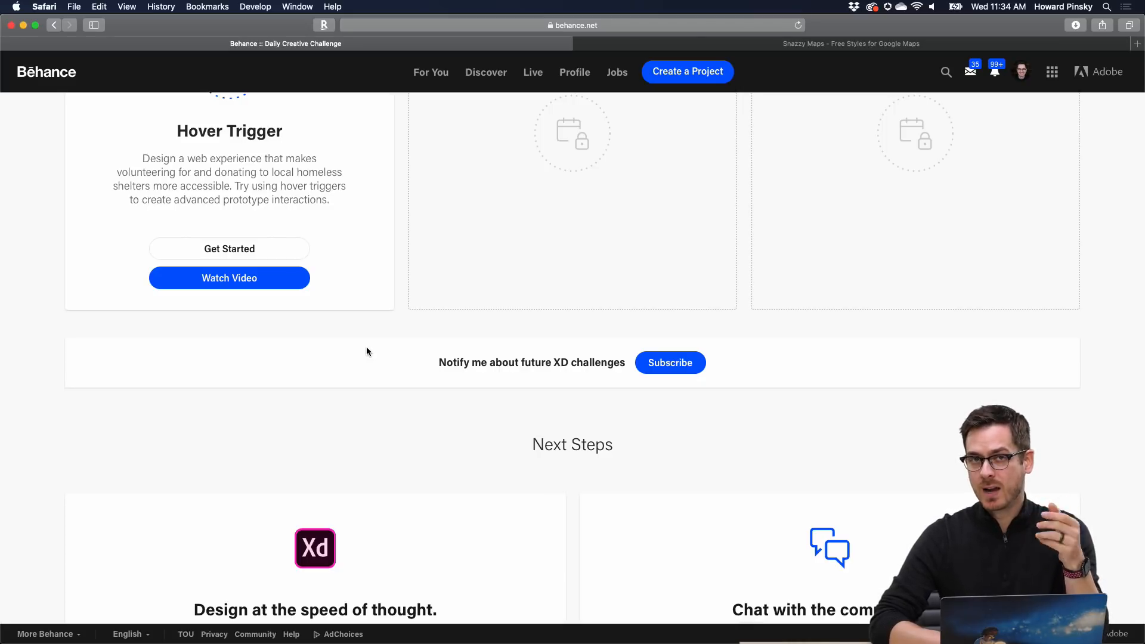
scroll(366, 348, "up", 1)
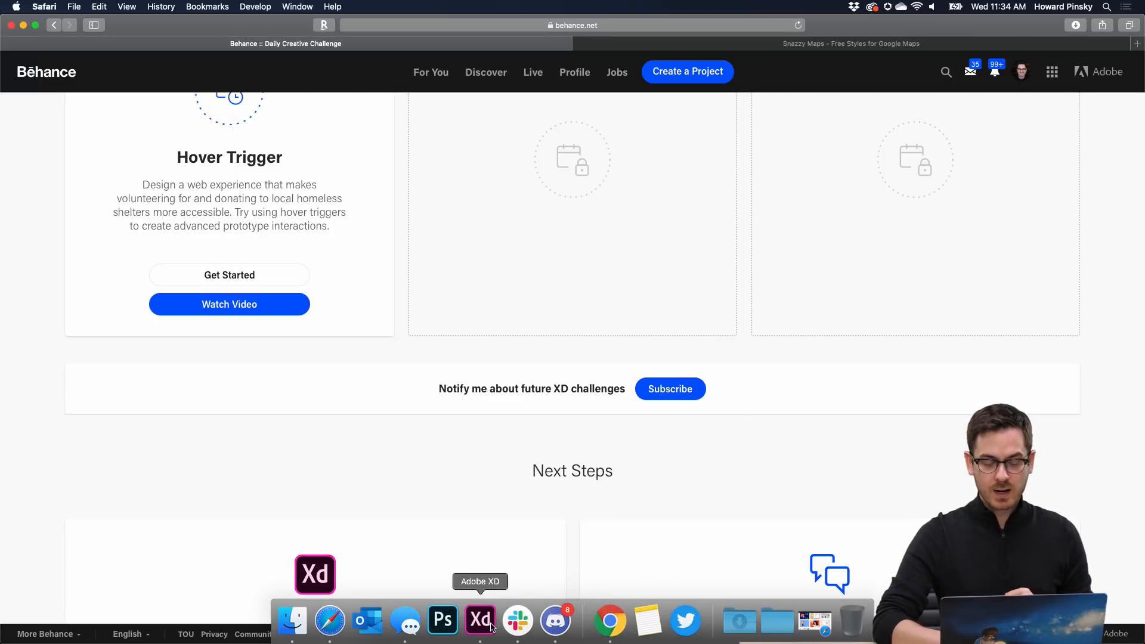
- Bring Adobe XD to the front and quit Discord from its Dock icon
left_click(492, 628)
right_click(551, 627)
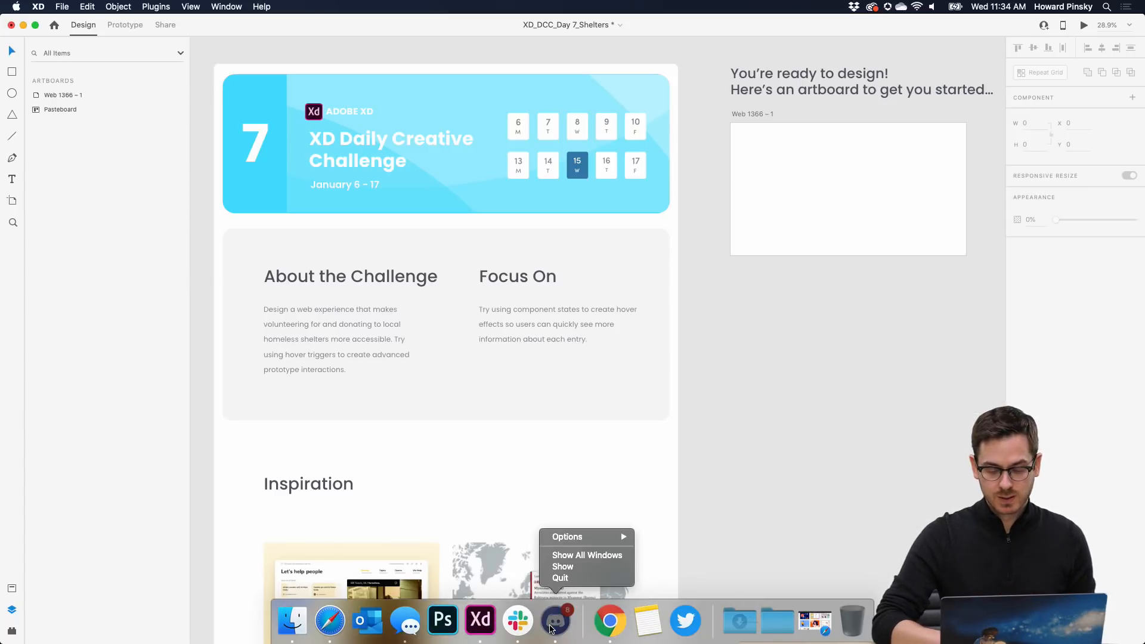
left_click(560, 578)
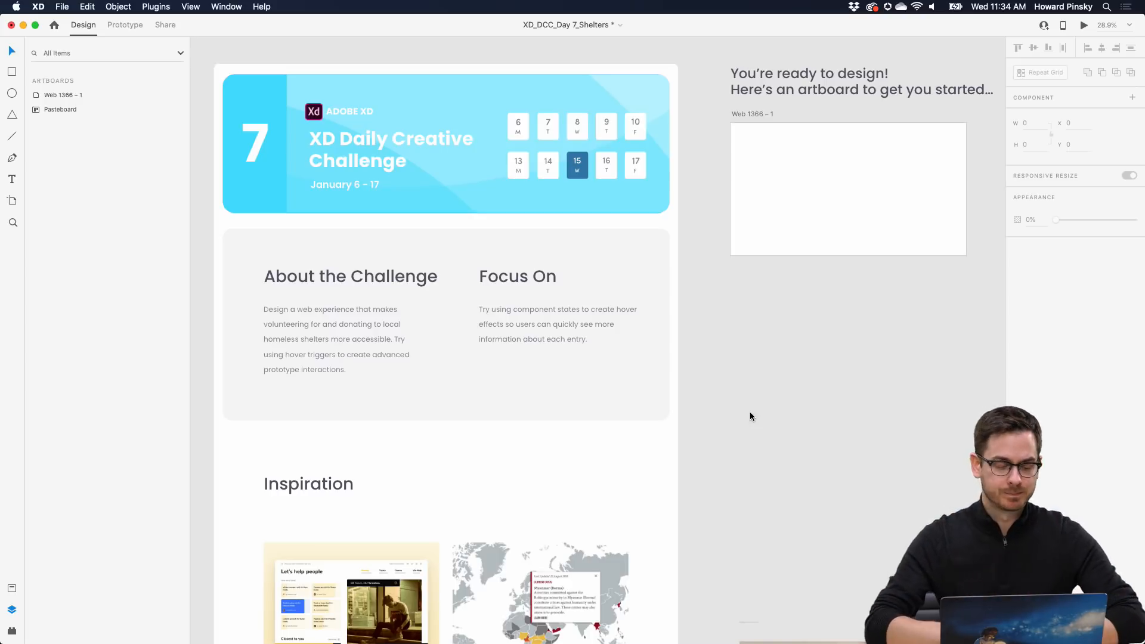
- Zoom and pan the canvas onto the empty Web 1366 – 1 artboard
scroll(346, 417, "down", 3)
scroll(326, 513, "up", 2)
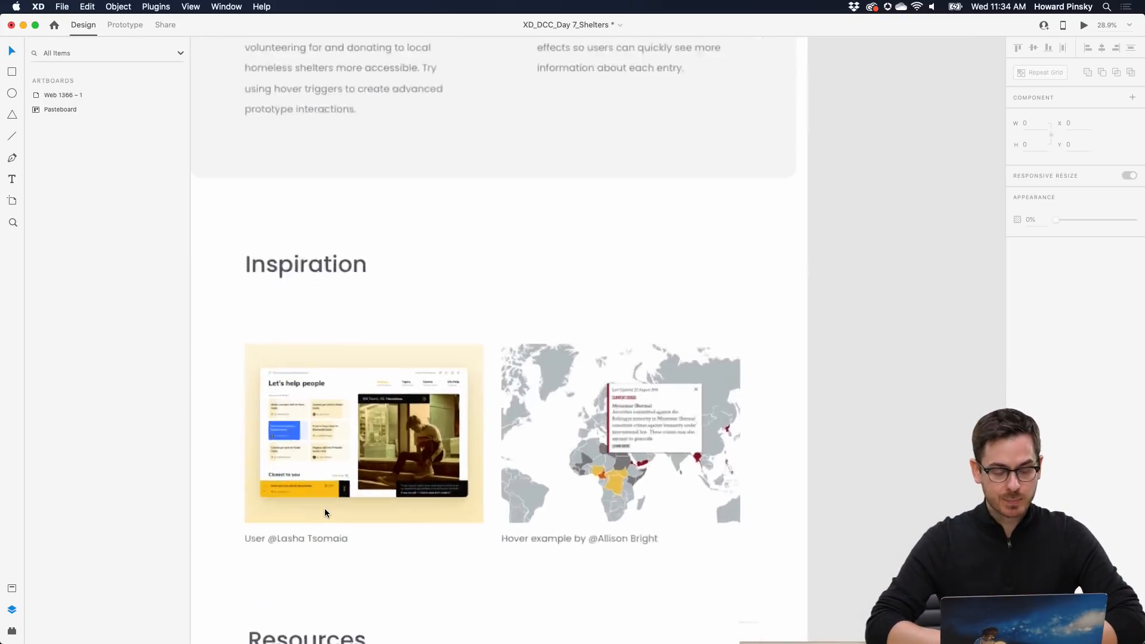
scroll(326, 513, "up", 3)
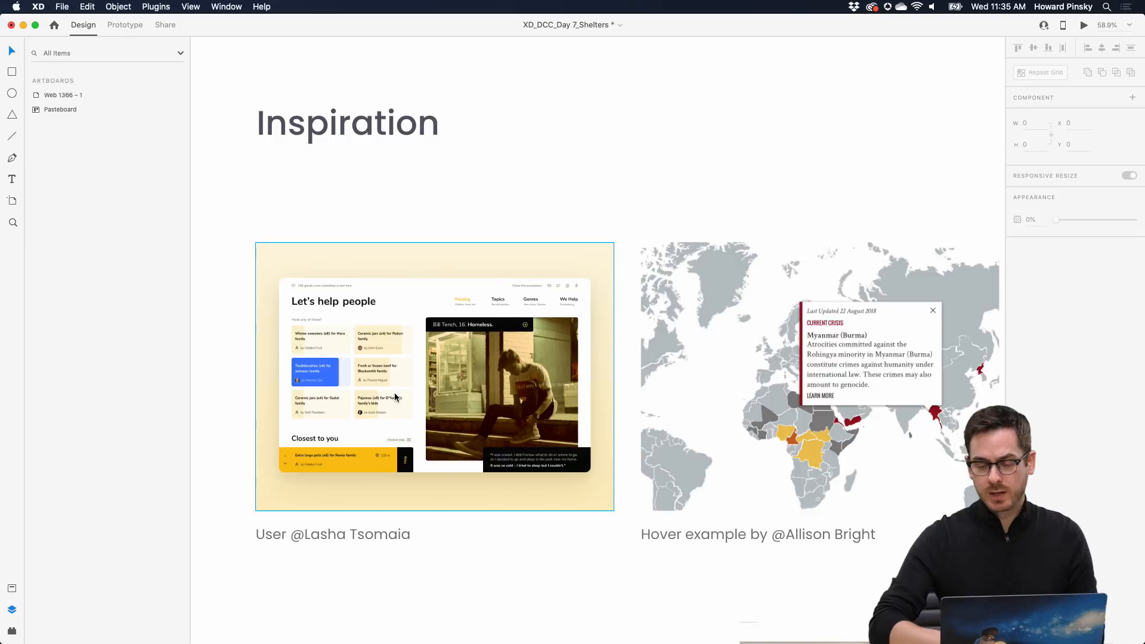
scroll(597, 358, "right", 5)
scroll(798, 319, "right", 1)
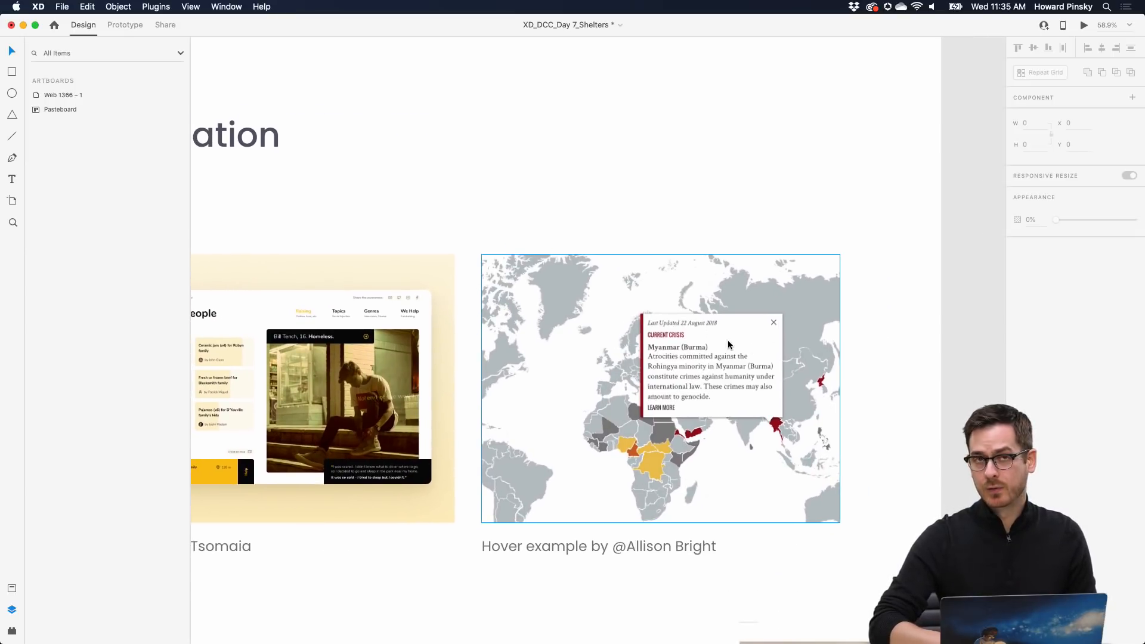
scroll(731, 390, "down", 5)
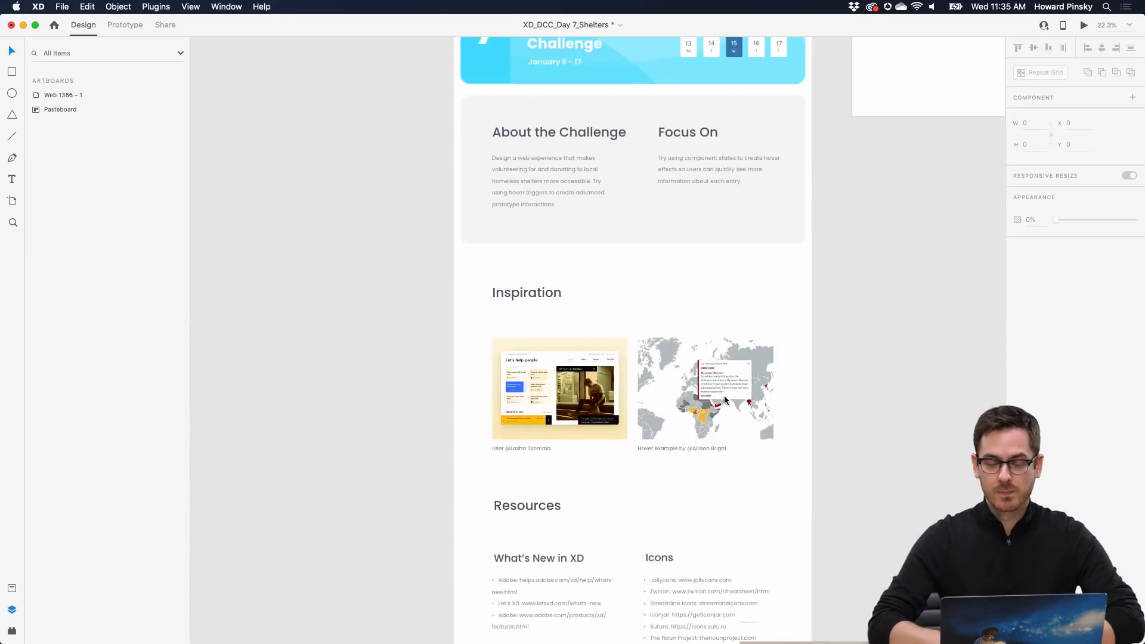
scroll(725, 385, "right", 5)
scroll(725, 386, "up", 3)
scroll(708, 197, "up", 6)
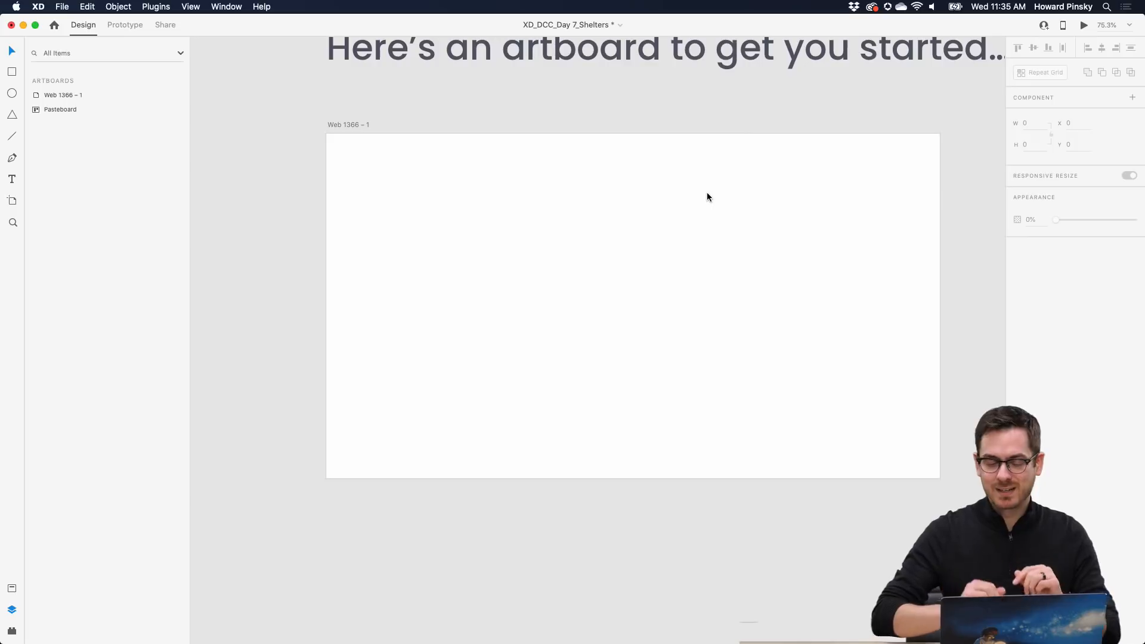
scroll(707, 197, "up", 2)
scroll(707, 197, "right", 2)
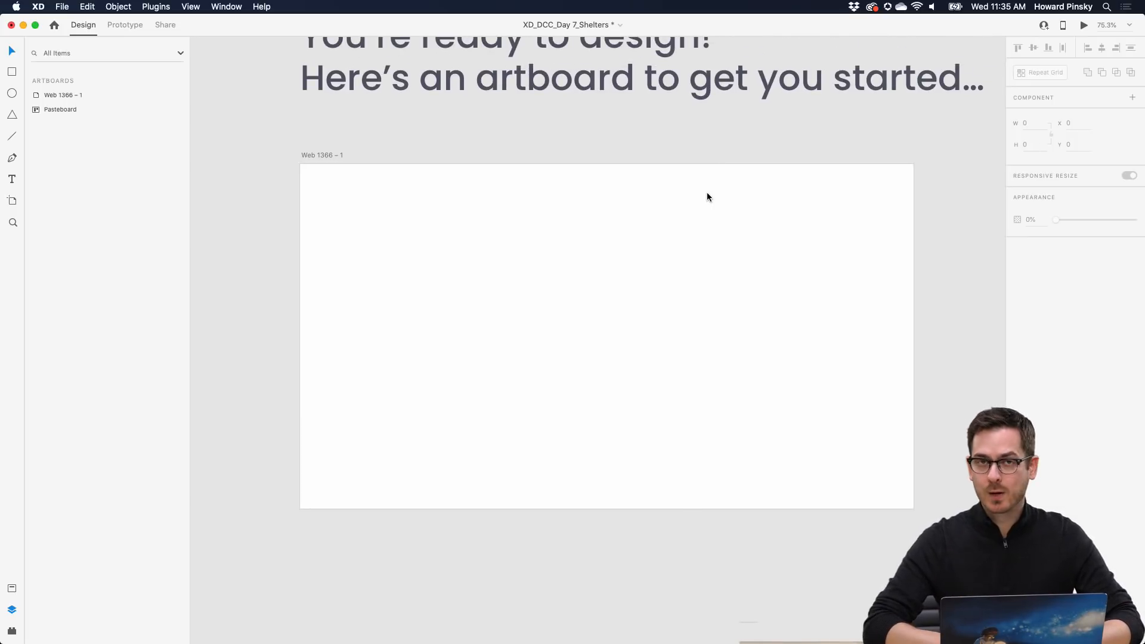
scroll(708, 197, "down", 1)
scroll(707, 197, "left", 1)
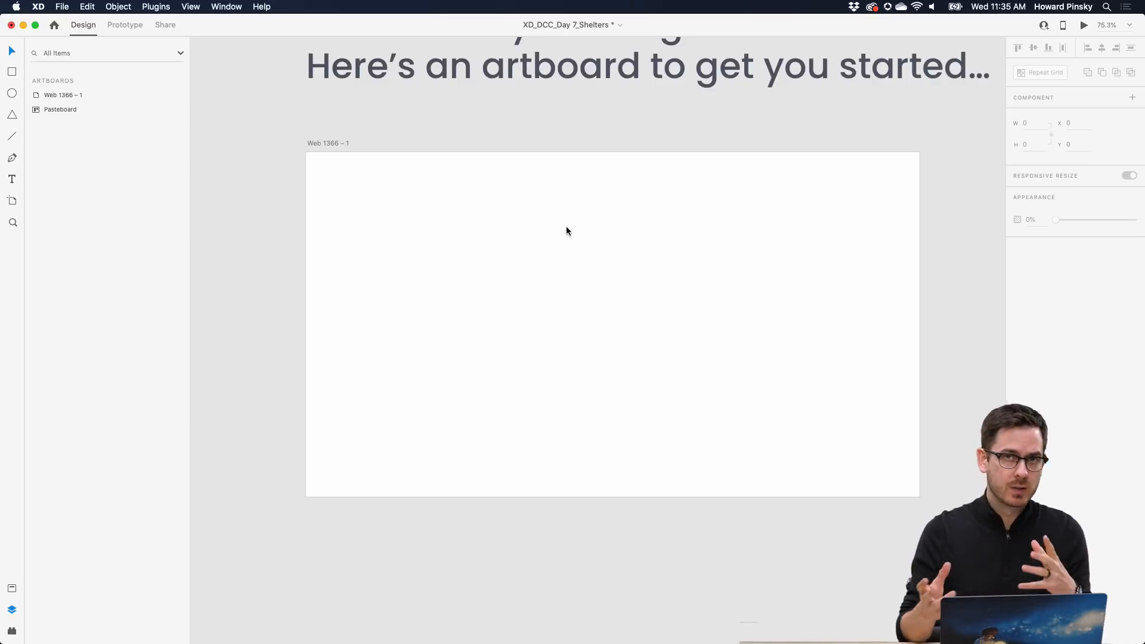
scroll(567, 228, "right", 1)
scroll(566, 228, "down", 1)
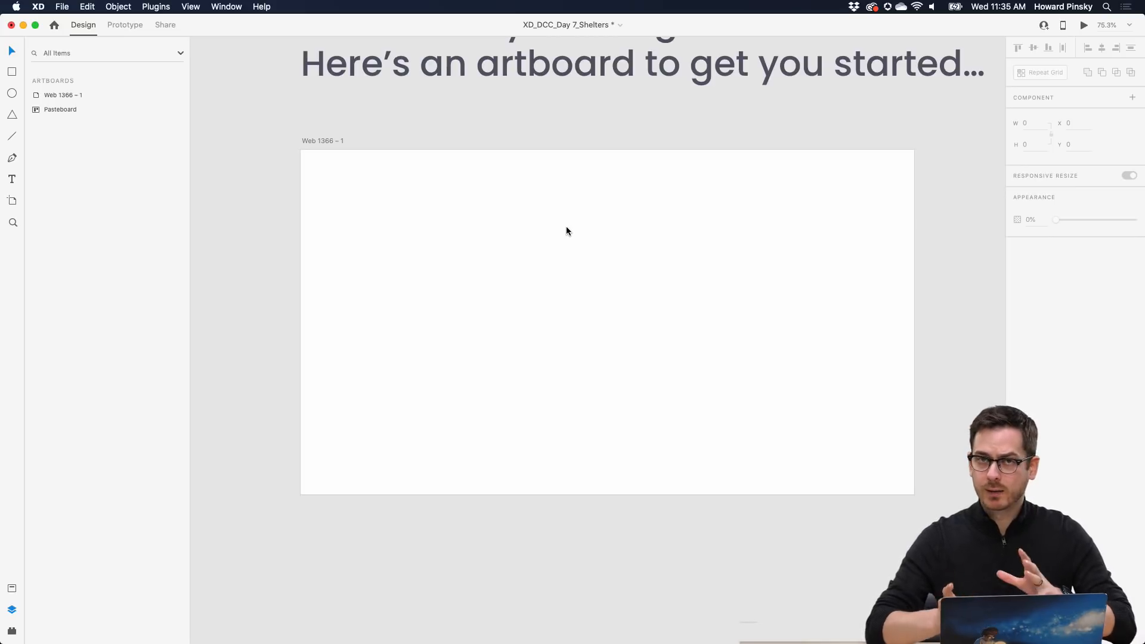
- Draw a 1366 × 684 borderless rectangle across the artboard top, filled #817878
left_click(351, 187)
left_click(12, 71)
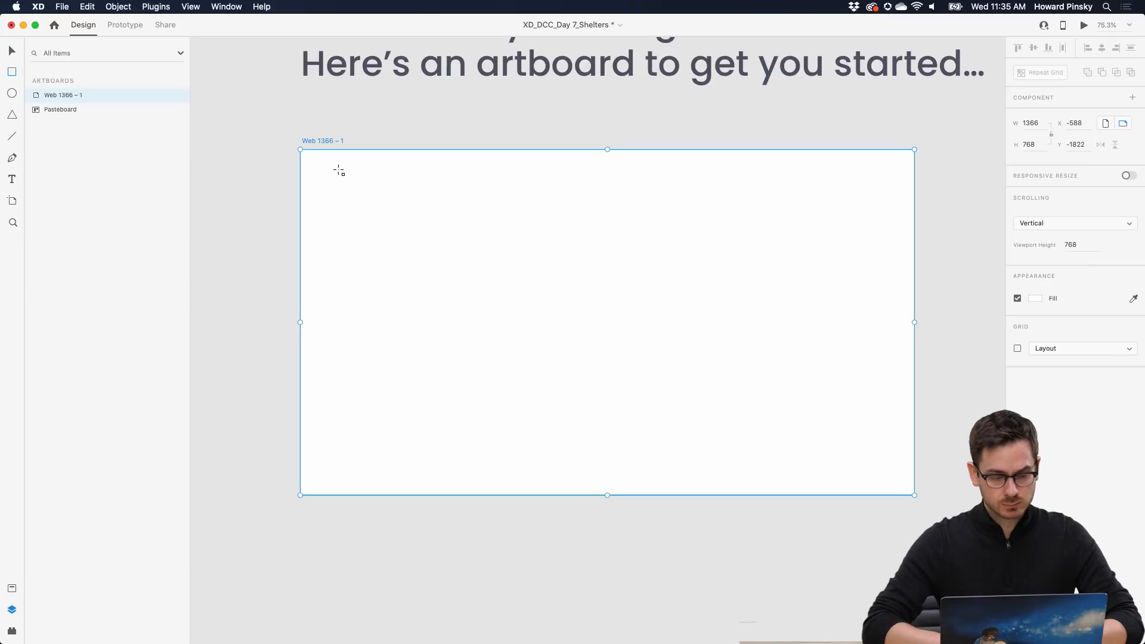
left_click_drag(301, 152, 905, 352)
left_click_drag(915, 420, 913, 456)
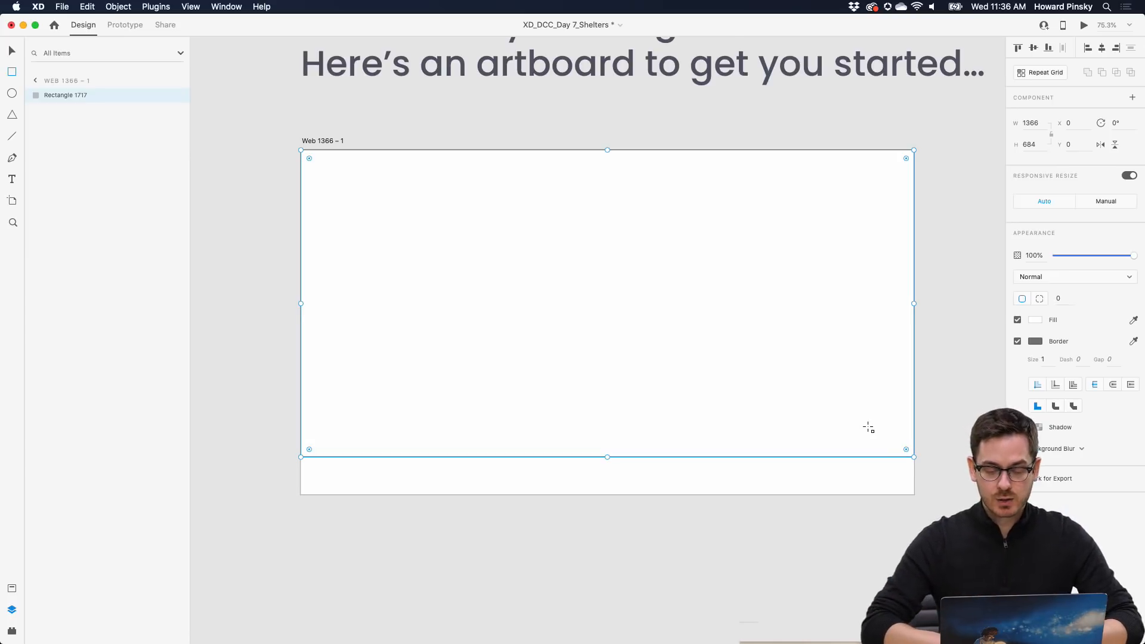
left_click(11, 50)
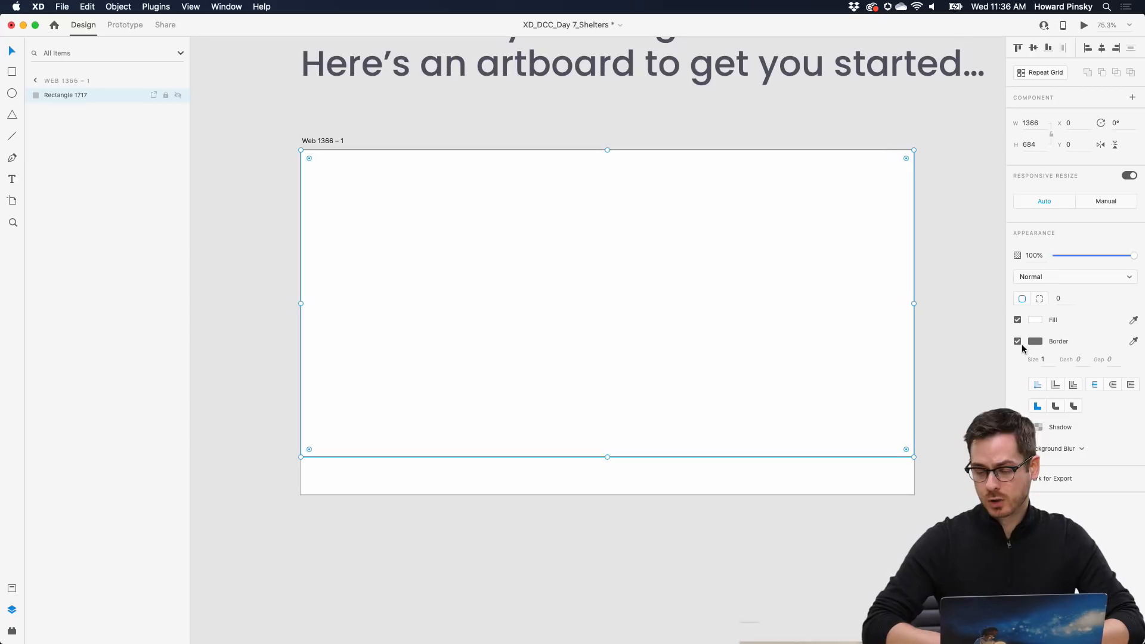
left_click(1018, 341)
left_click(1036, 320)
mouse_move(905, 287)
left_mouse_down()
mouse_move(889, 320)
mouse_move(974, 276)
mouse_move(960, 299)
mouse_move(900, 308)
left_mouse_up()
left_click(1079, 463)
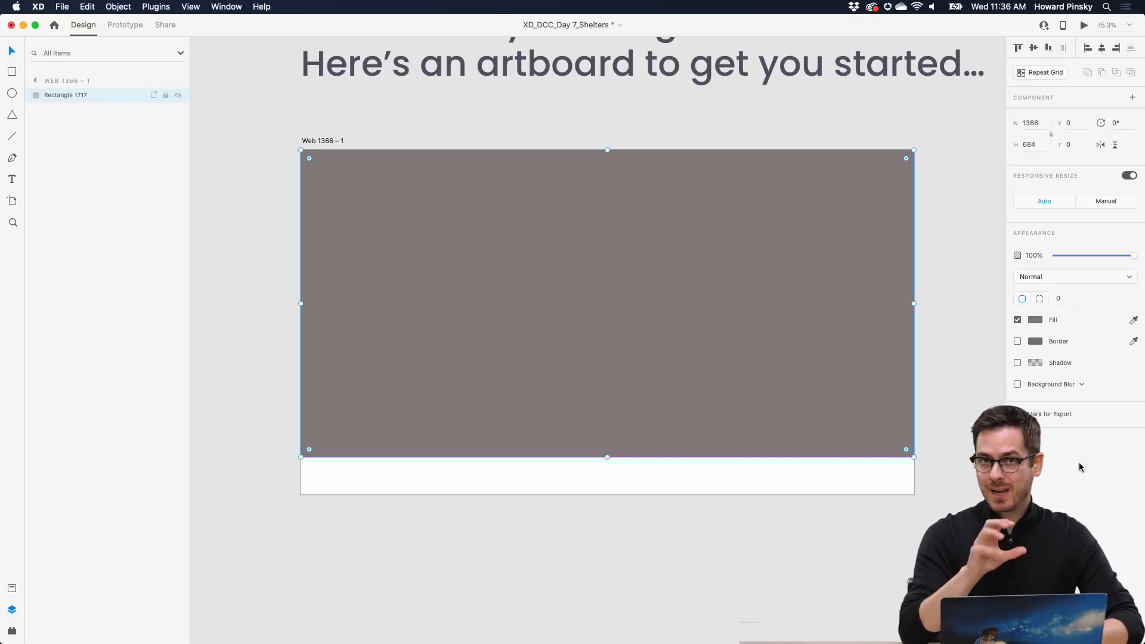
- Drag the San Francisco skyline photo from Finder into the 1366 × 684 banner rectangle
key("super+Tab")
key("super+Tab")
key("super+Tab")
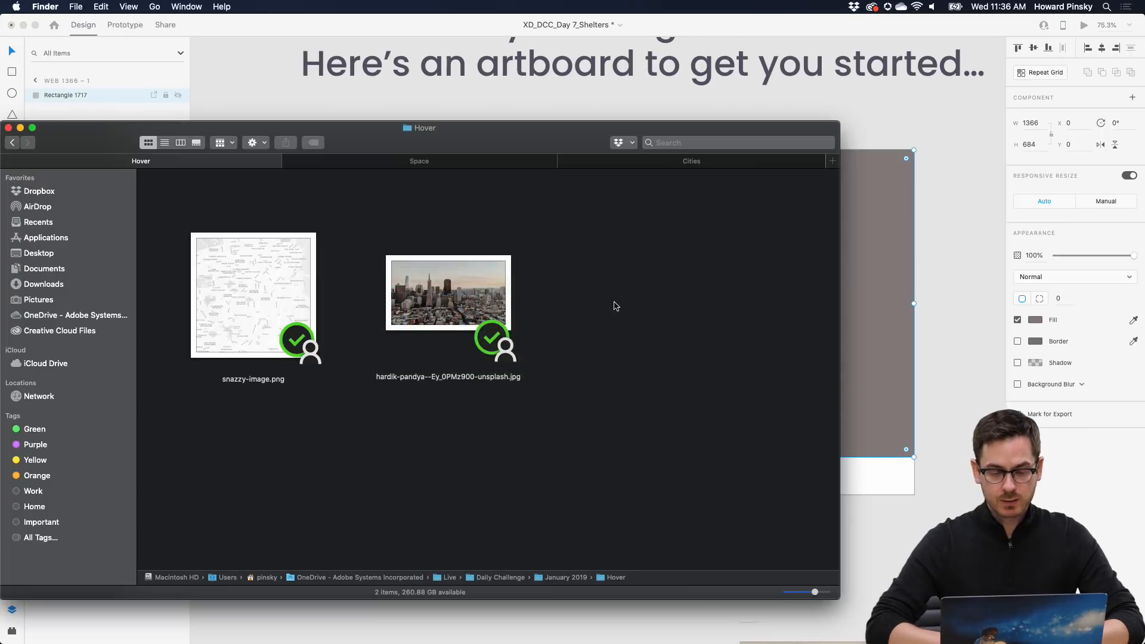
left_click(457, 291)
key("space")
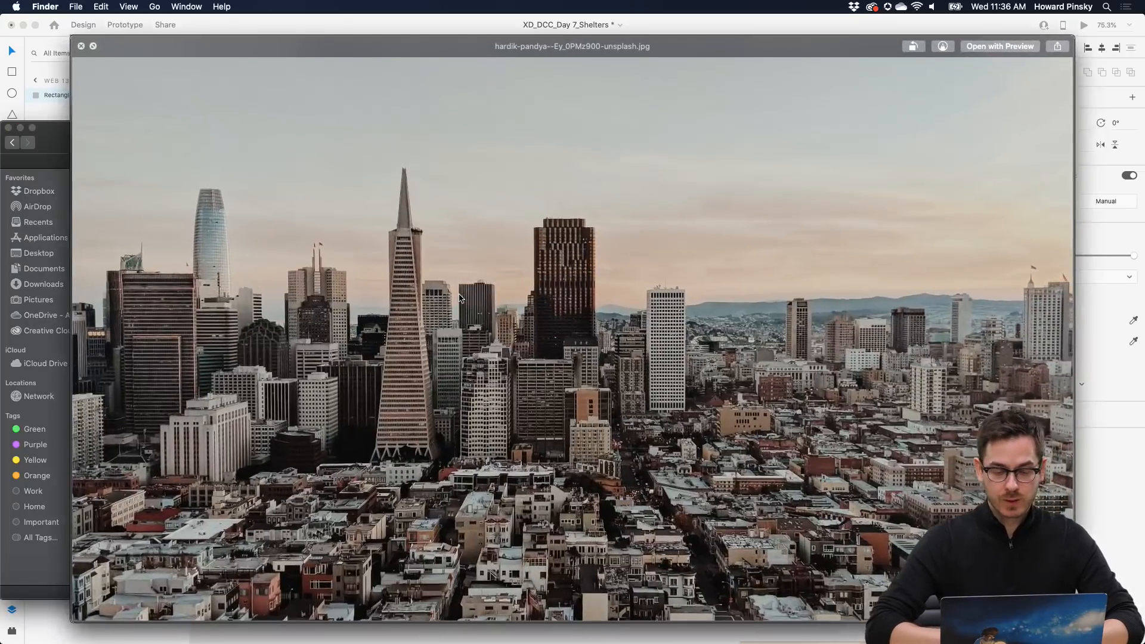
key("space")
key("super+Tab")
left_click_drag(459, 297, 649, 286)
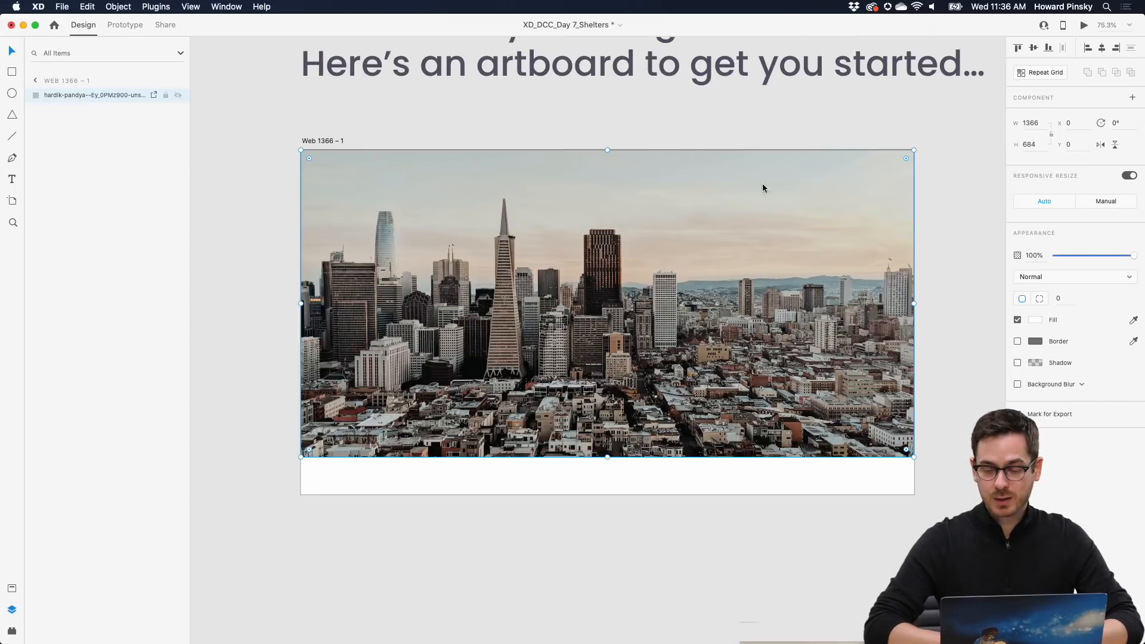
double_click(706, 266)
mouse_move(916, 476)
left_mouse_down()
mouse_move(931, 484)
mouse_move(882, 450)
mouse_move(964, 501)
mouse_move(914, 476)
left_mouse_up()
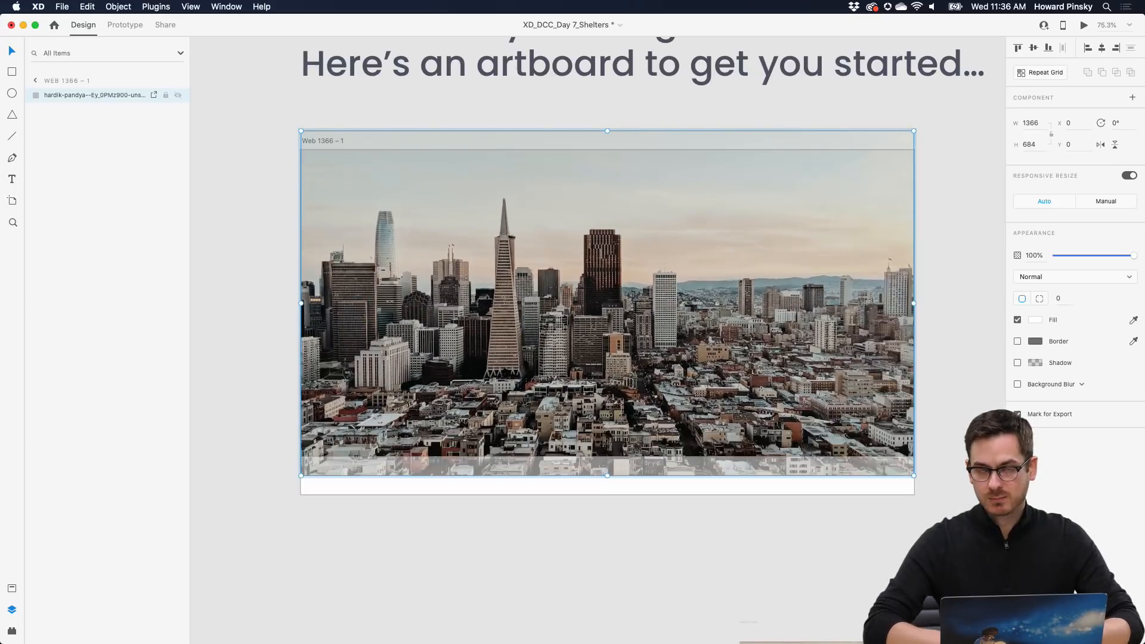
left_click(981, 403)
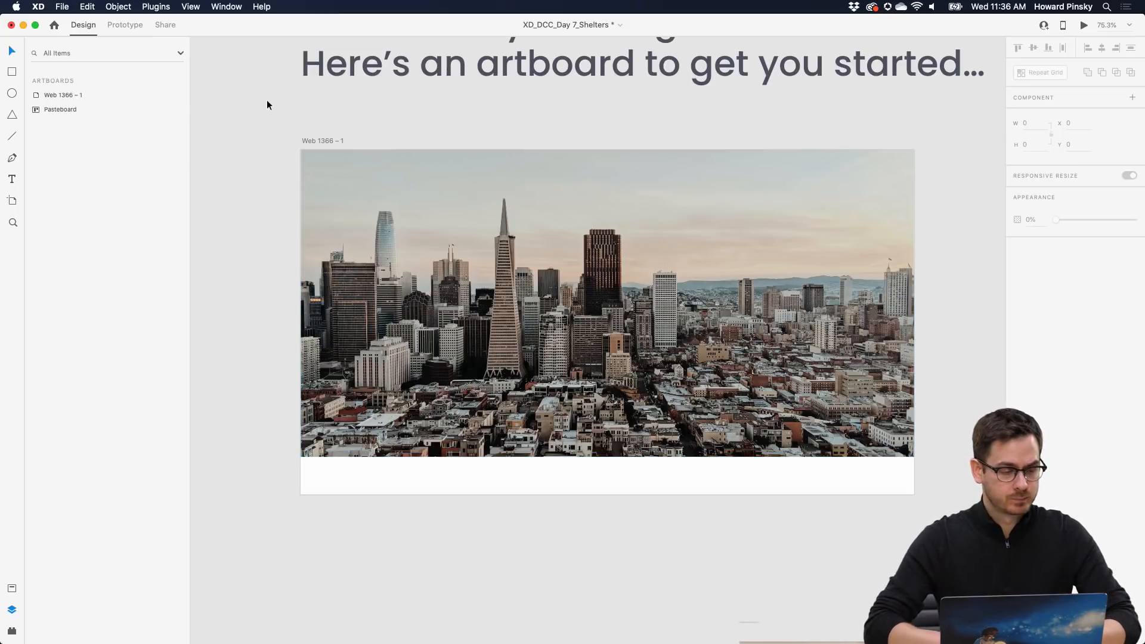
- Draw a large white card over the photo with corner radius 25 and a #DBDBDB border
left_click(12, 73)
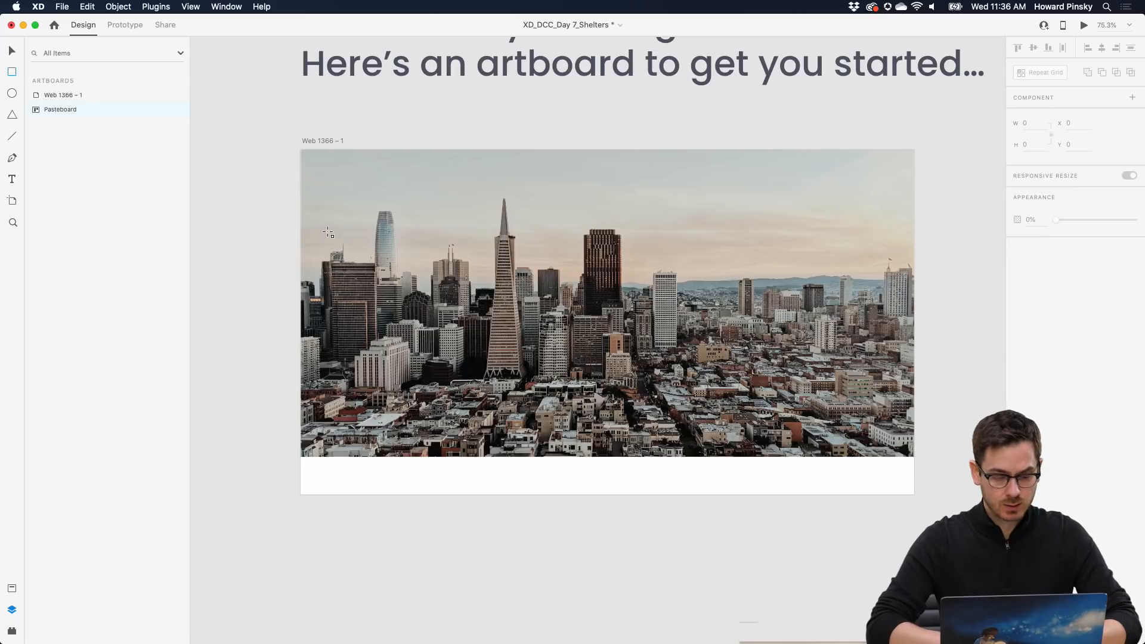
mouse_move(311, 225)
left_mouse_down()
mouse_move(602, 455)
mouse_move(897, 502)
mouse_move(904, 544)
left_mouse_up()
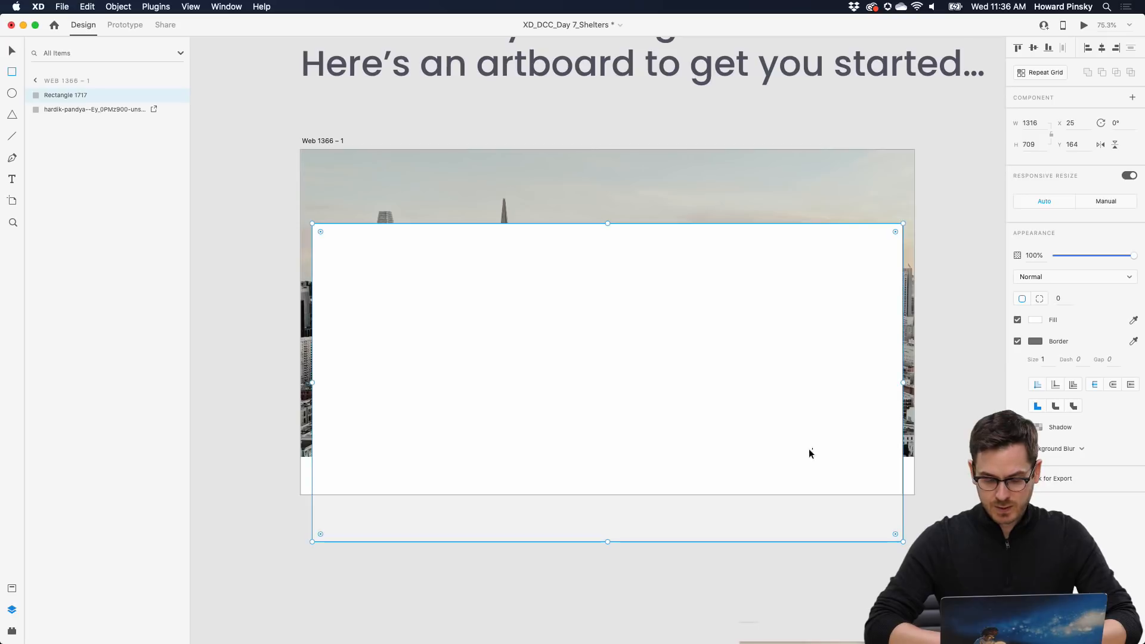
left_click_drag(807, 452, 783, 411)
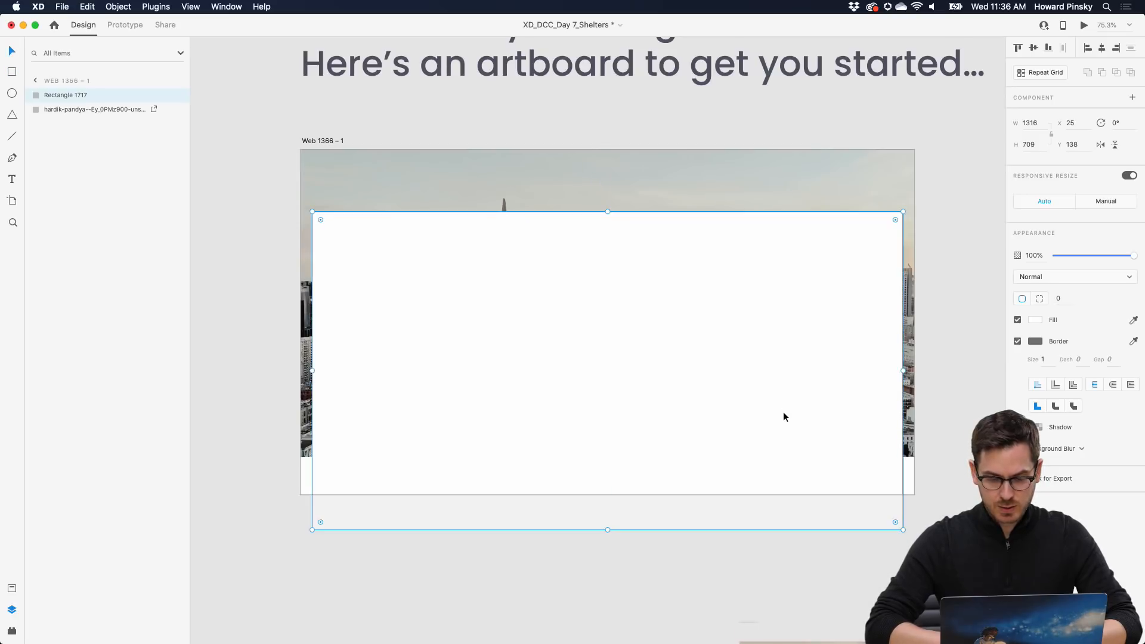
left_click_drag(894, 221, 891, 228)
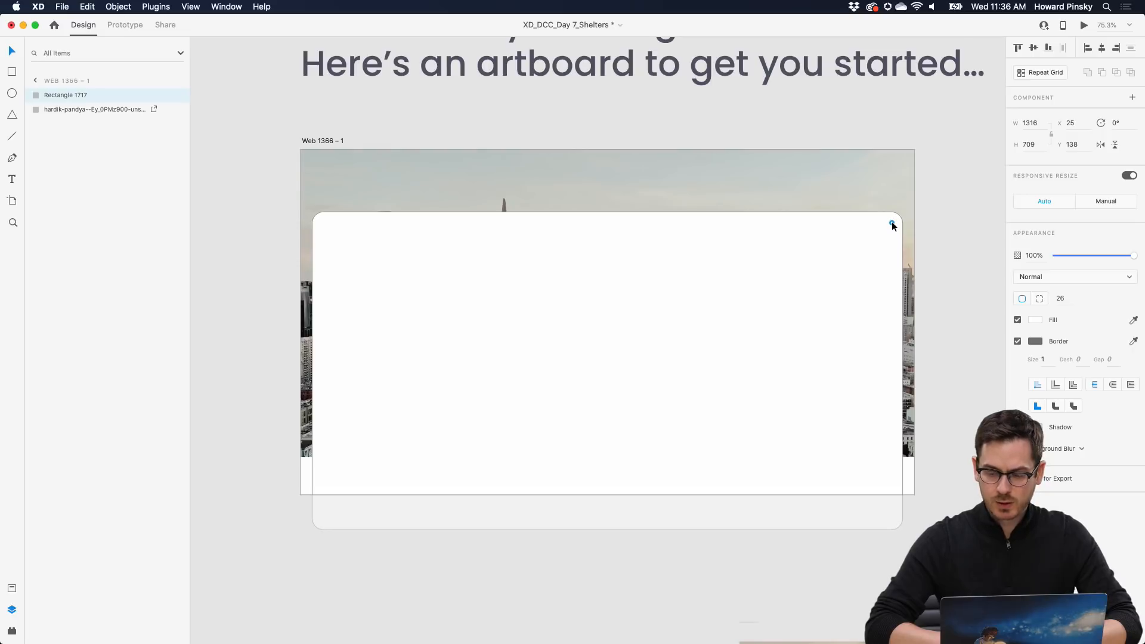
left_click_drag(892, 224, 892, 224)
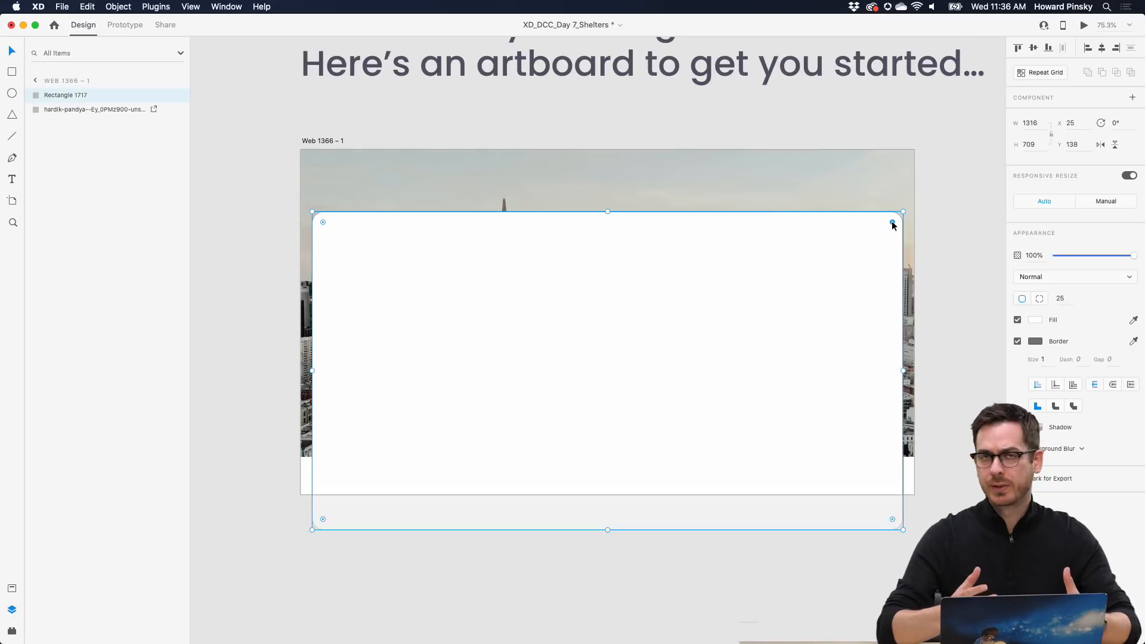
left_click(1035, 342)
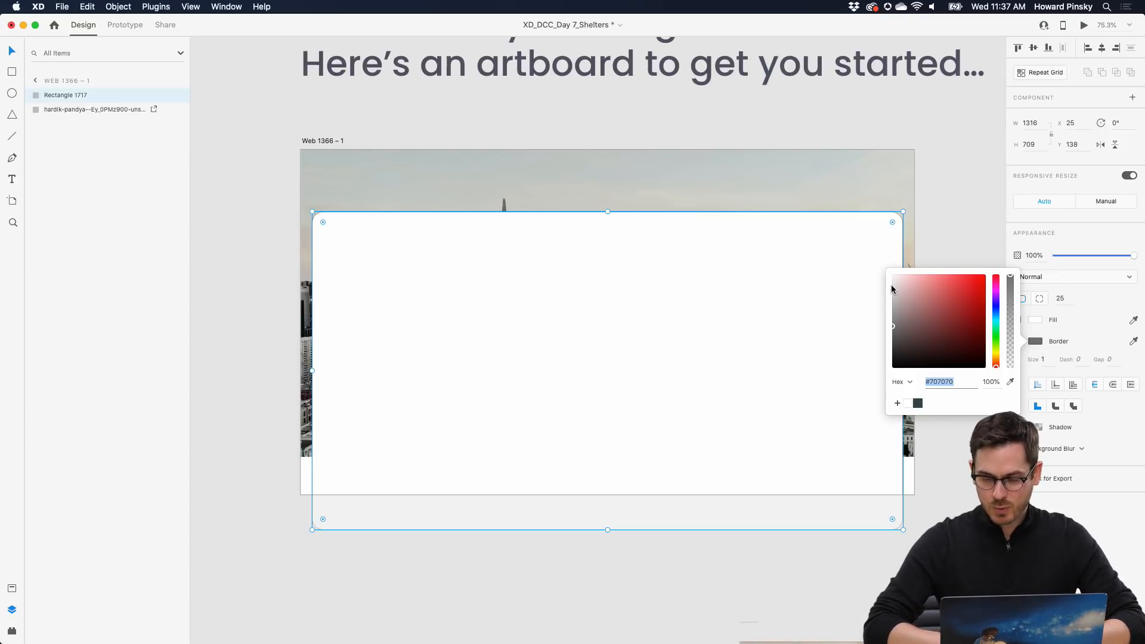
left_click_drag(891, 285, 885, 287)
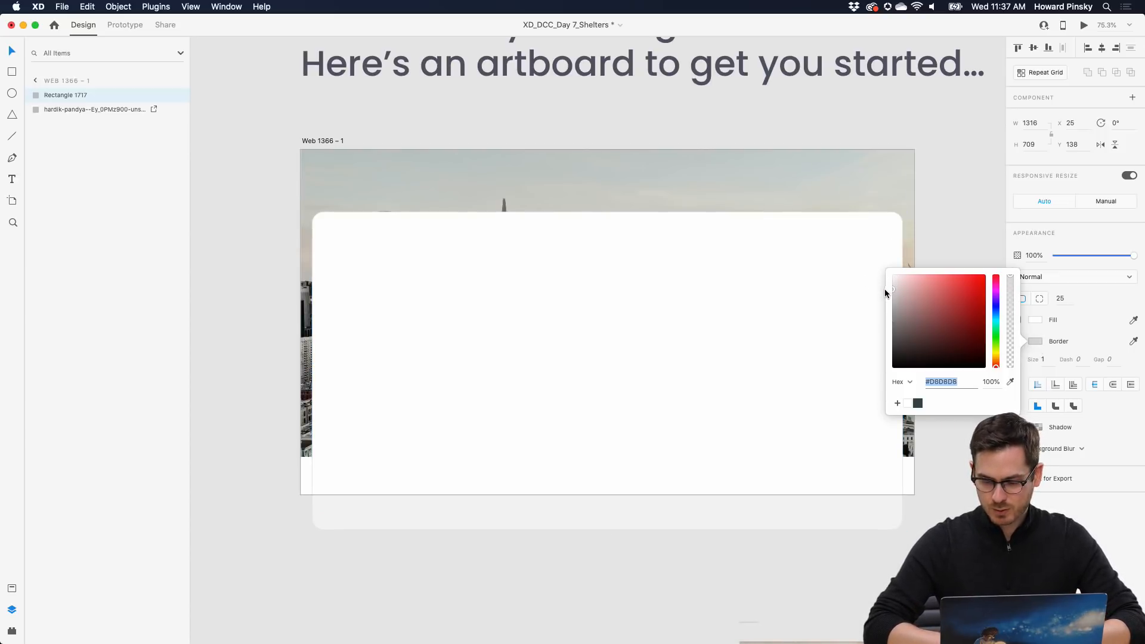
left_click(935, 432)
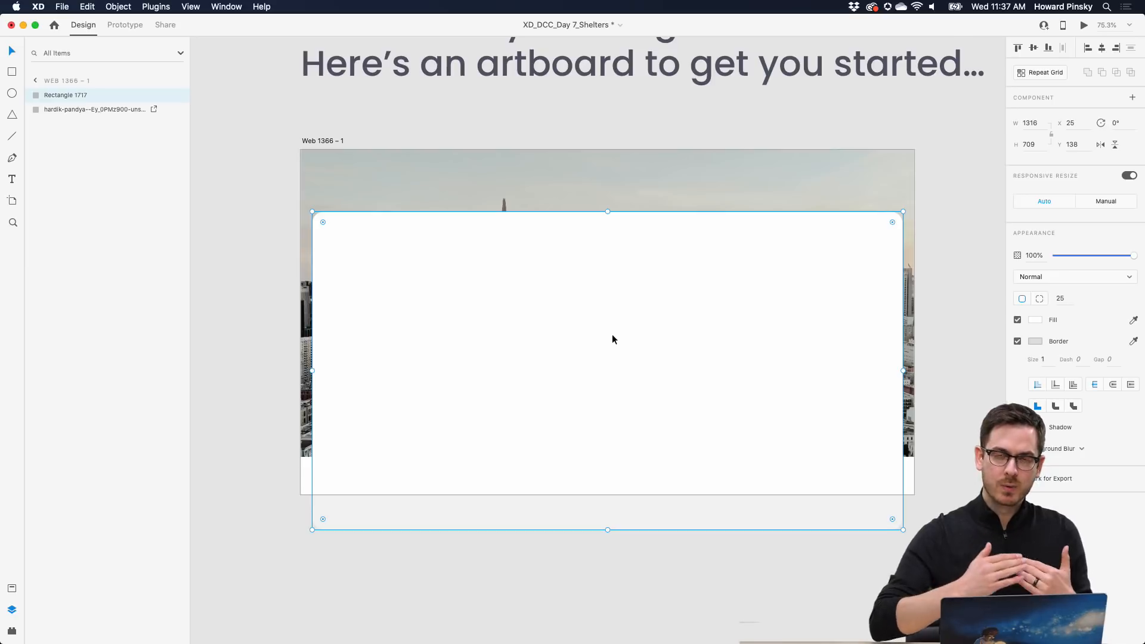
- Rename the Web 1366 – 1 artboard to 'Shelters'
left_click(321, 141)
scroll(316, 141, "up", 5)
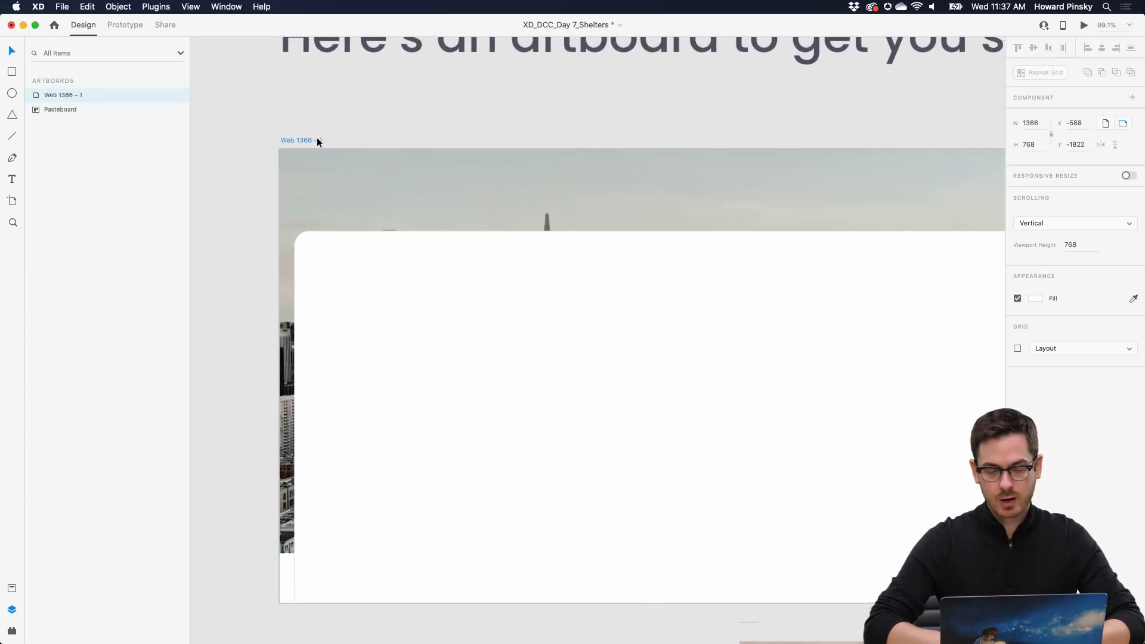
double_click(258, 124)
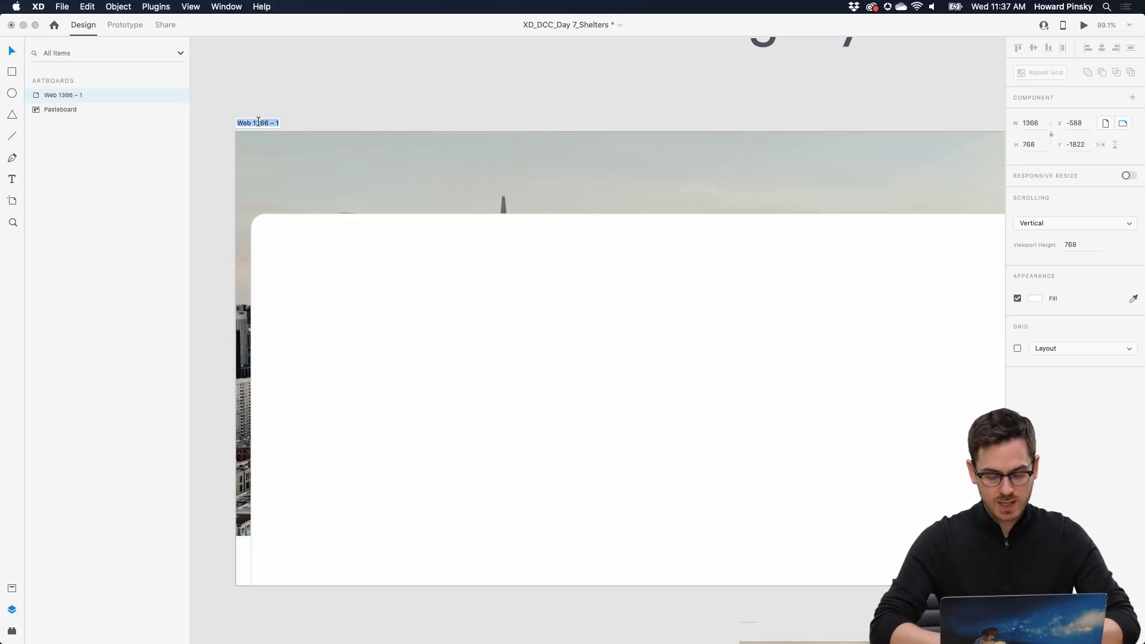
type("Shelters")
key("Return")
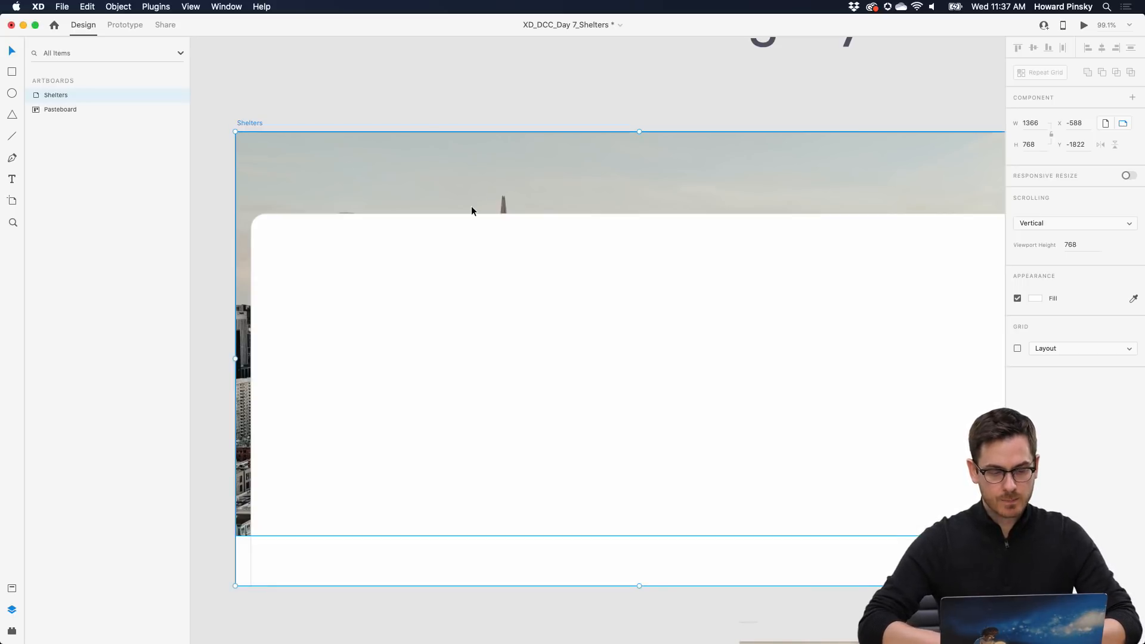
scroll(471, 209, "down", 3)
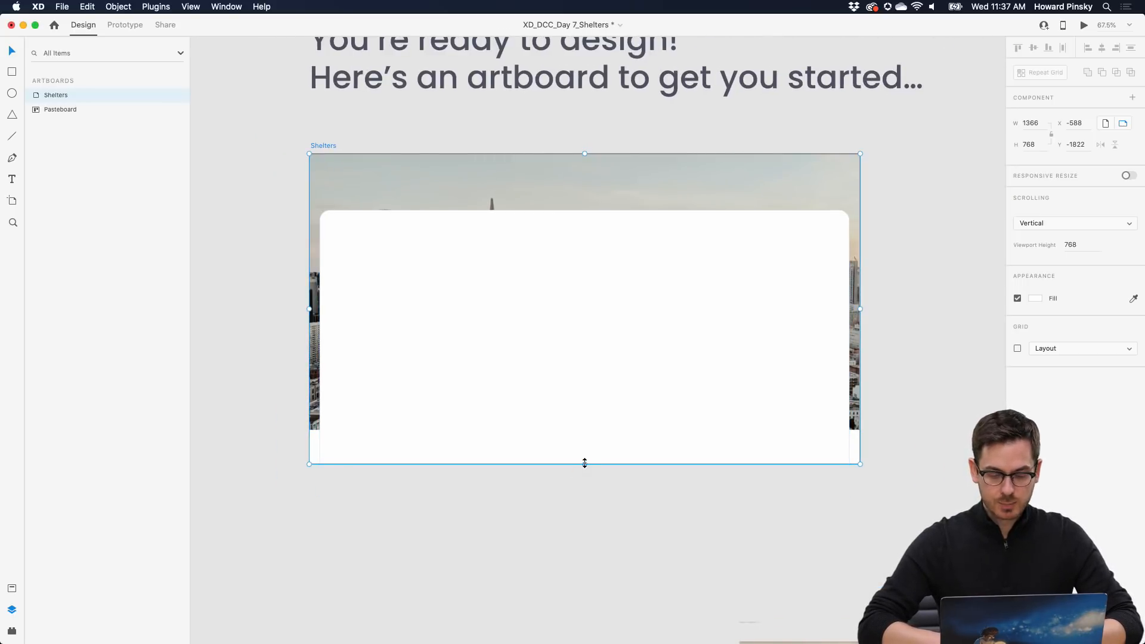
- Resize the artboard to 1366 × 964 with a matching 964 viewport height
left_click_drag(585, 463, 582, 517)
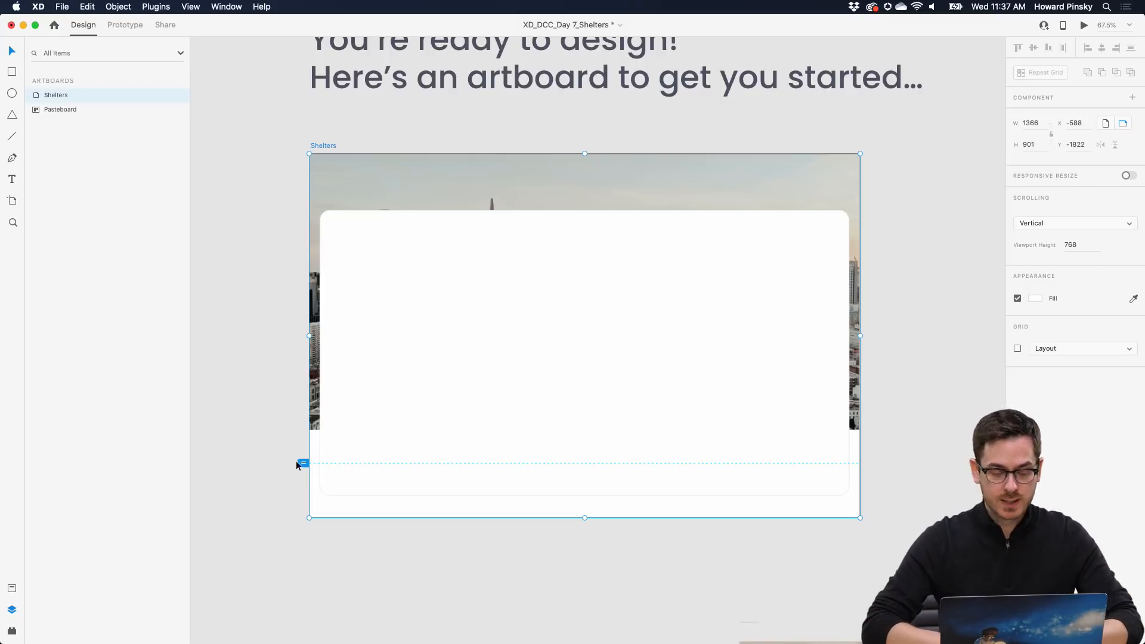
left_click_drag(302, 464, 302, 517)
mouse_move(583, 517)
left_mouse_down()
mouse_move(583, 529)
mouse_move(581, 503)
mouse_move(577, 543)
left_mouse_up()
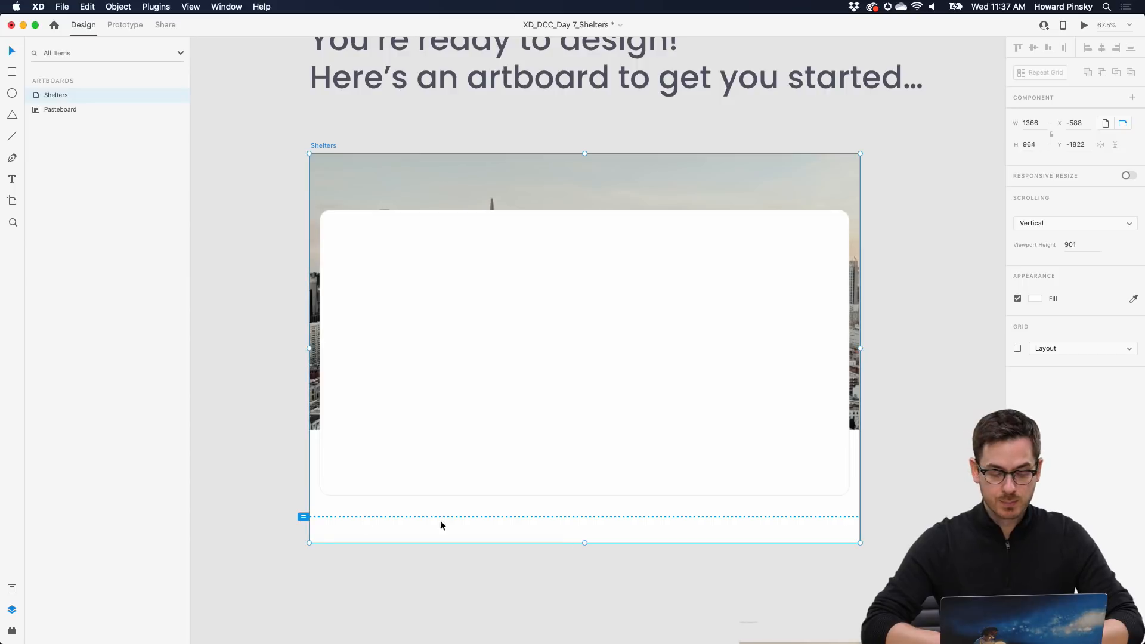
- Tint the Shelters artboard background fill light grey
left_click(620, 456)
left_click(818, 520)
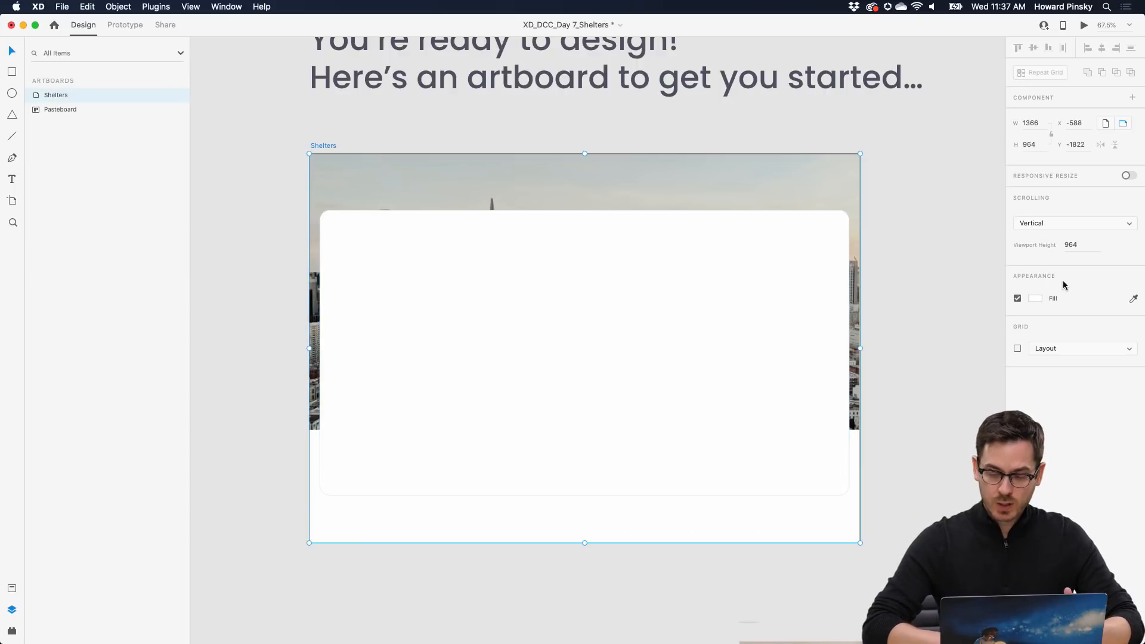
left_click(1036, 298)
left_click_drag(894, 241, 885, 249)
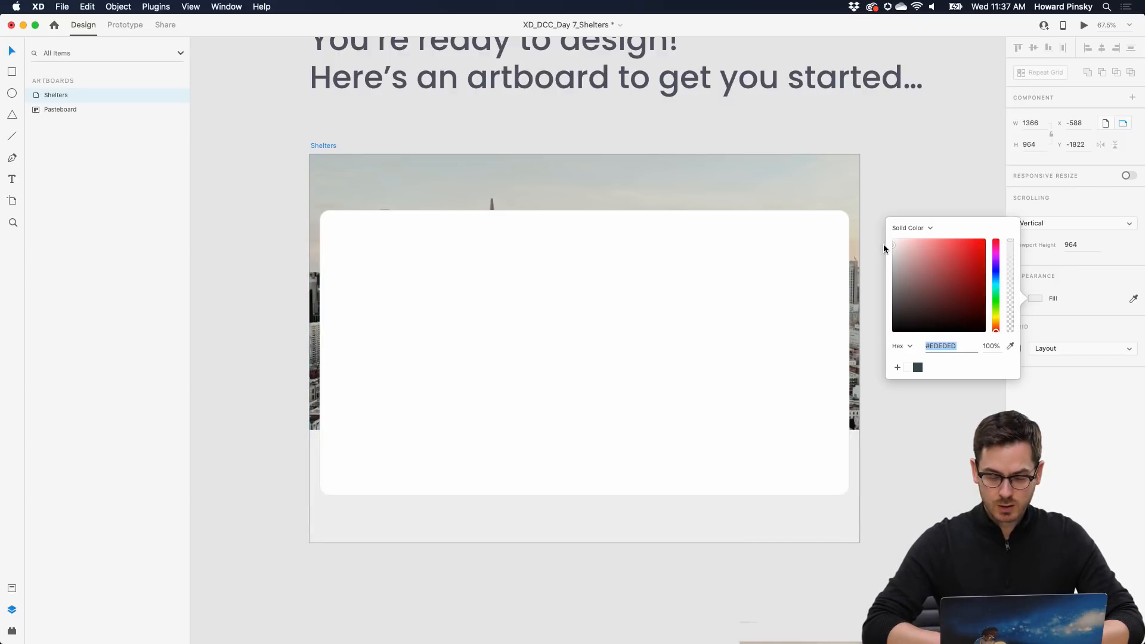
- Give the white card a drop shadow with Y offset 23 and blur 36
left_click(725, 417)
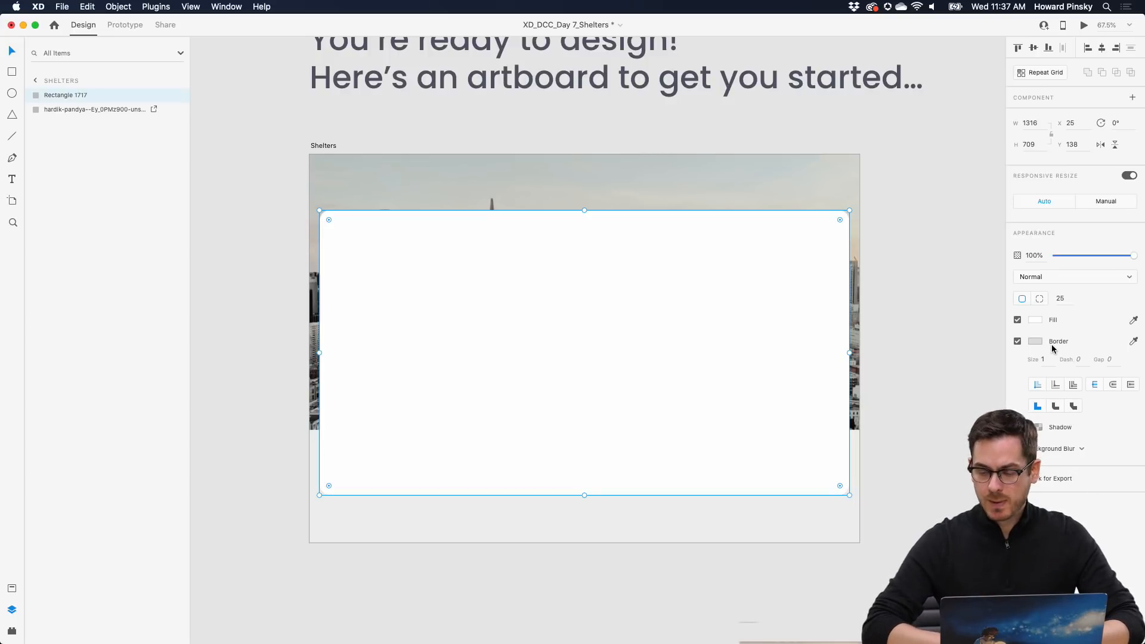
left_click(1018, 428)
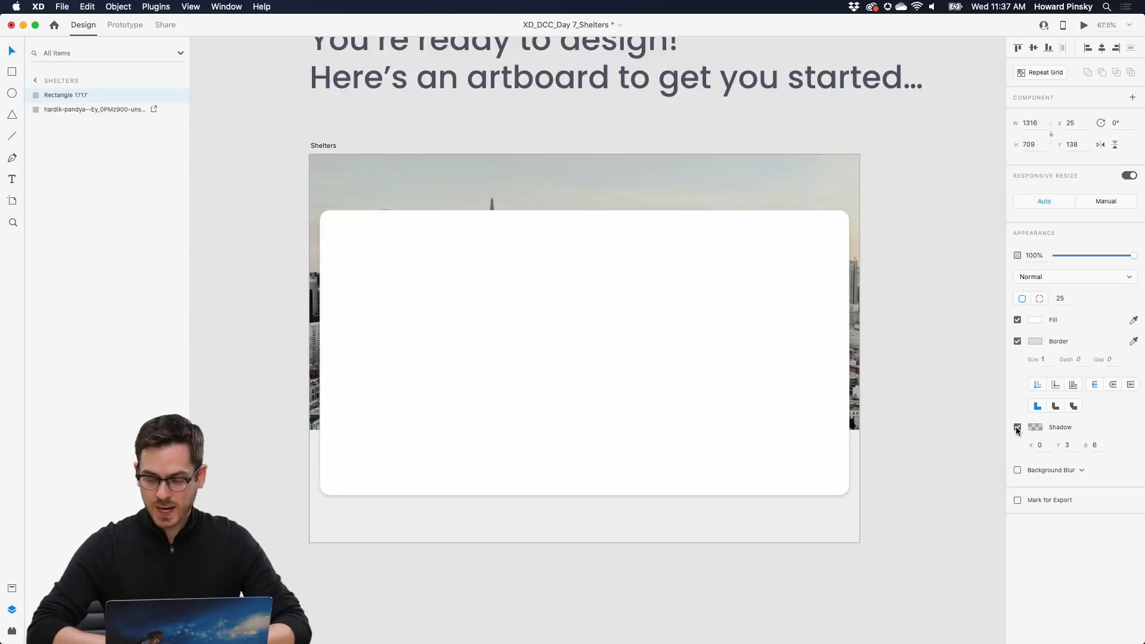
left_click(1068, 446)
key("shift+Up")
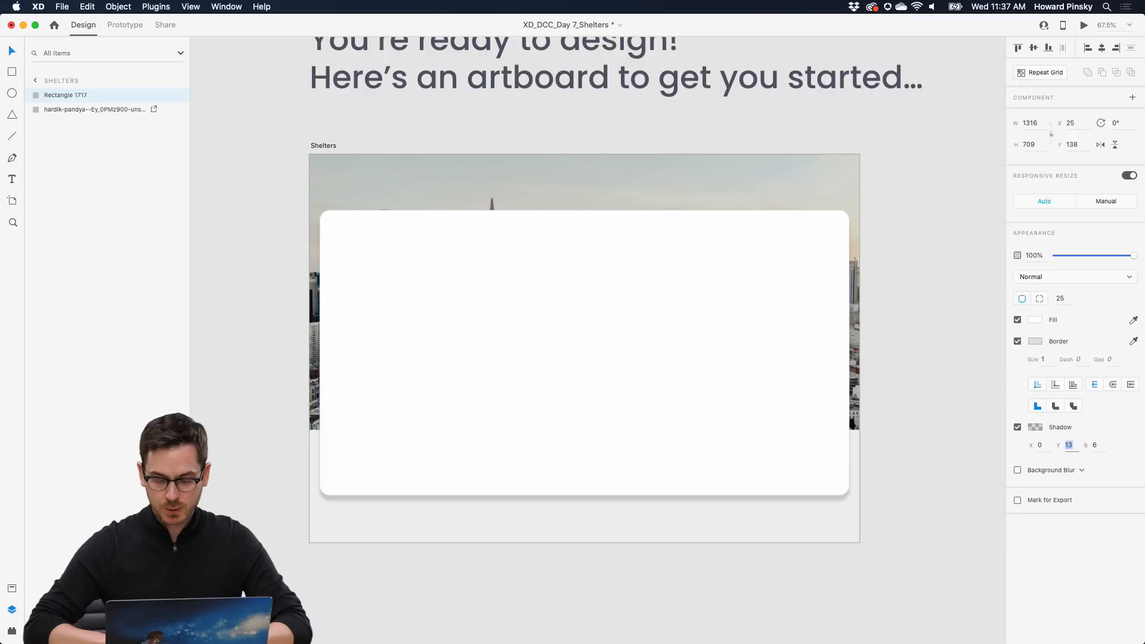
key("shift+Up")
left_click(1096, 447)
key("shift+Up")
key("shift+Up")
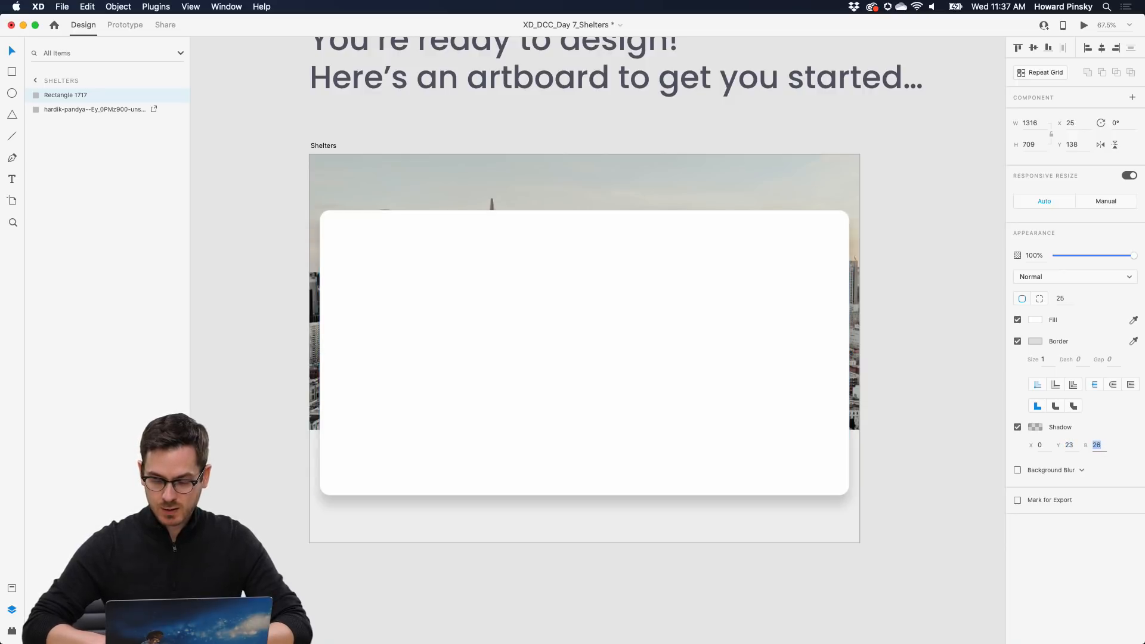
- Lower the shadow colour's opacity so the shadow is faint
left_click(1035, 429)
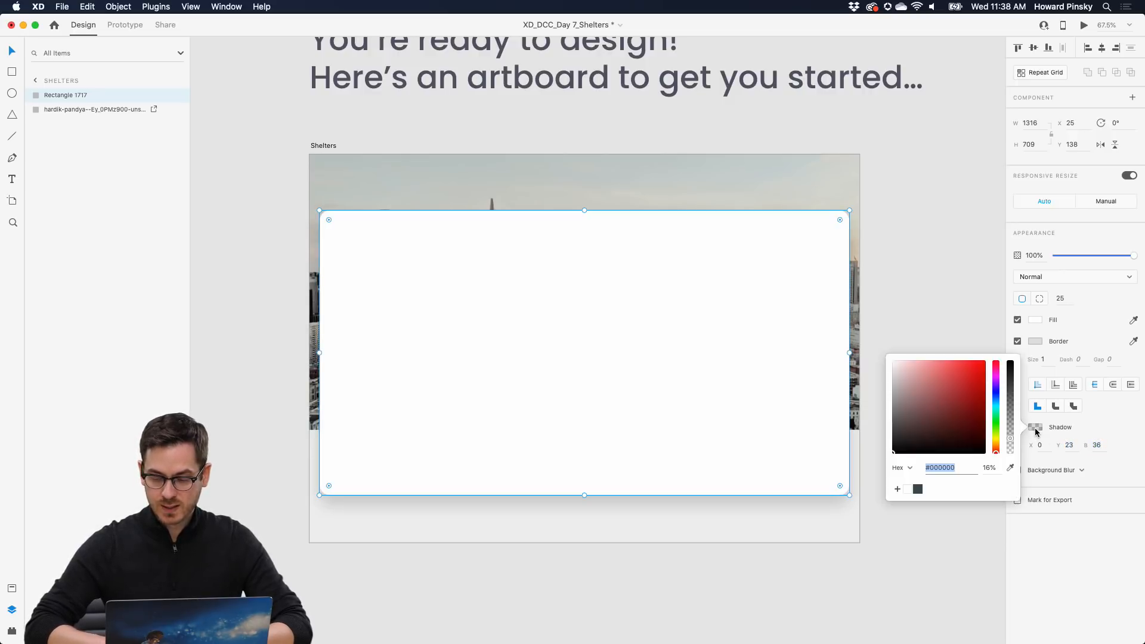
left_click_drag(1011, 439, 1012, 449)
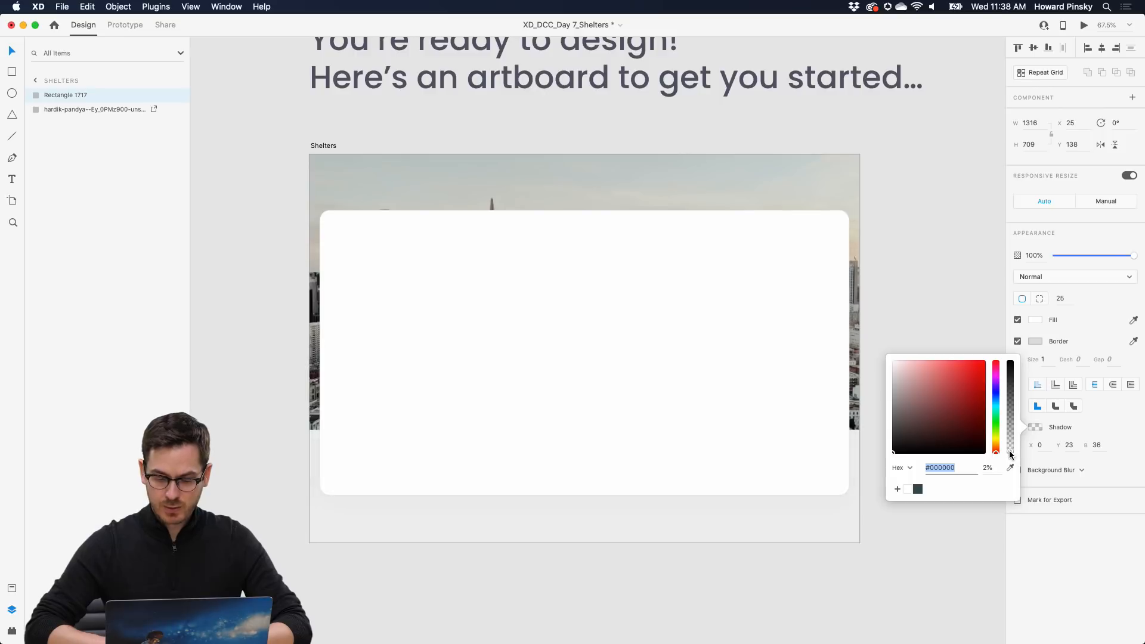
left_click(1078, 575)
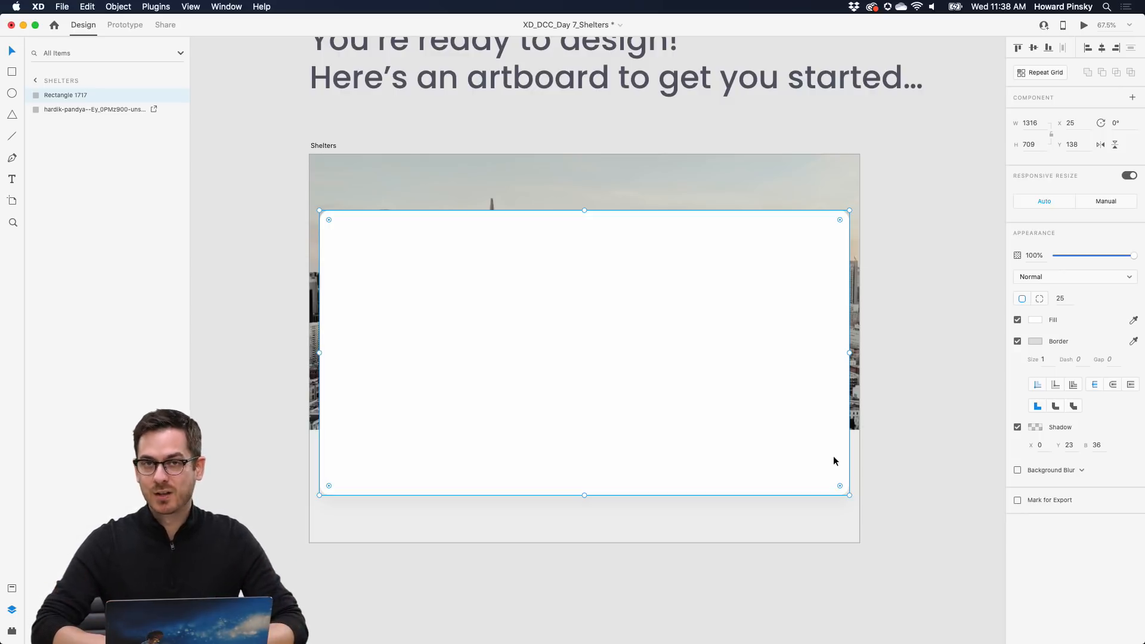
key("super+Tab")
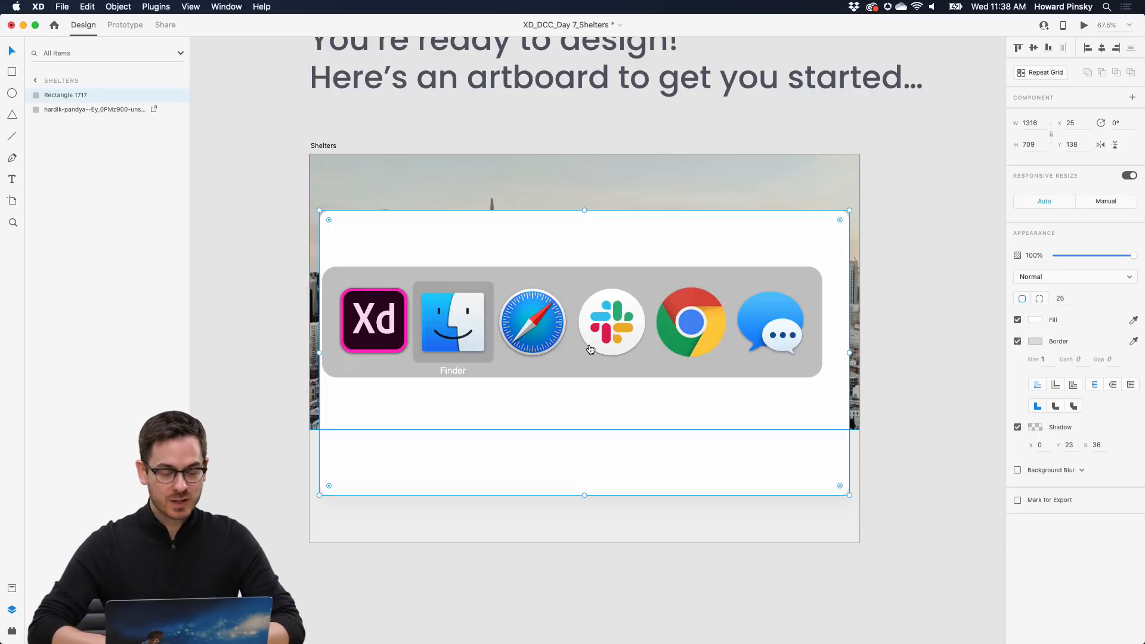
- Open the Ultra Light with Labels style on Snazzy Maps in Safari
left_click(530, 328)
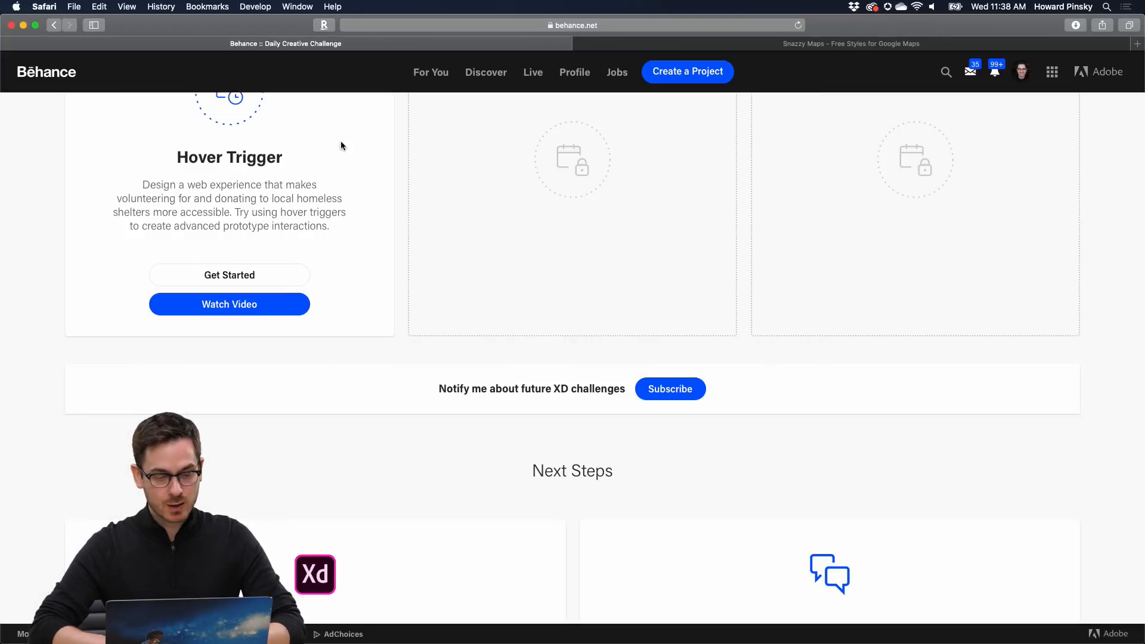
left_click(805, 50)
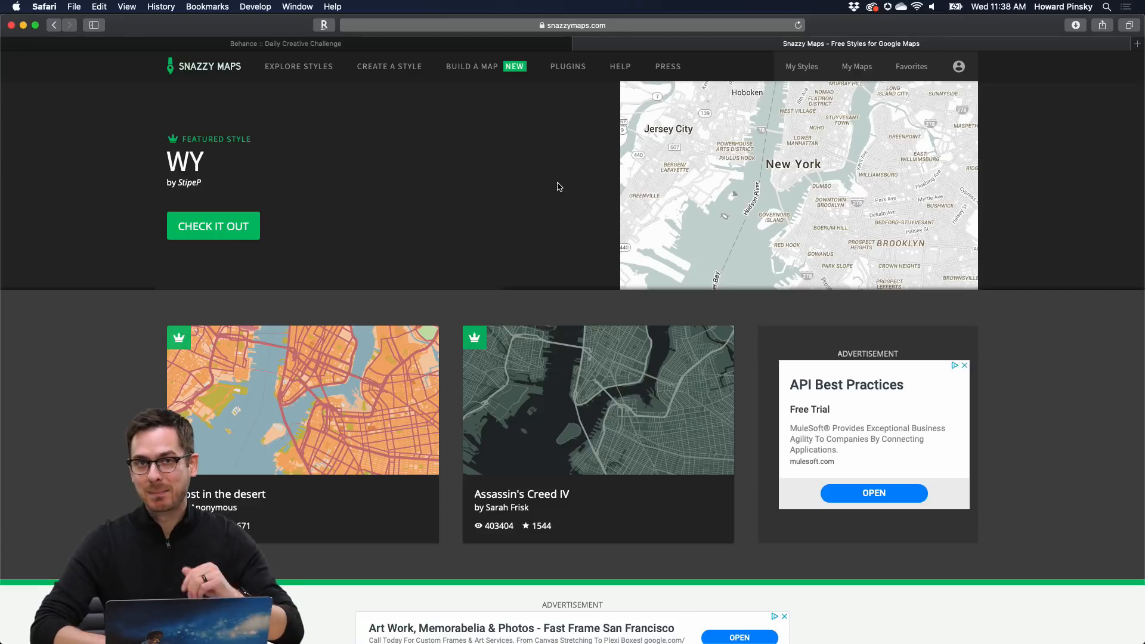
scroll(559, 187, "down", 1)
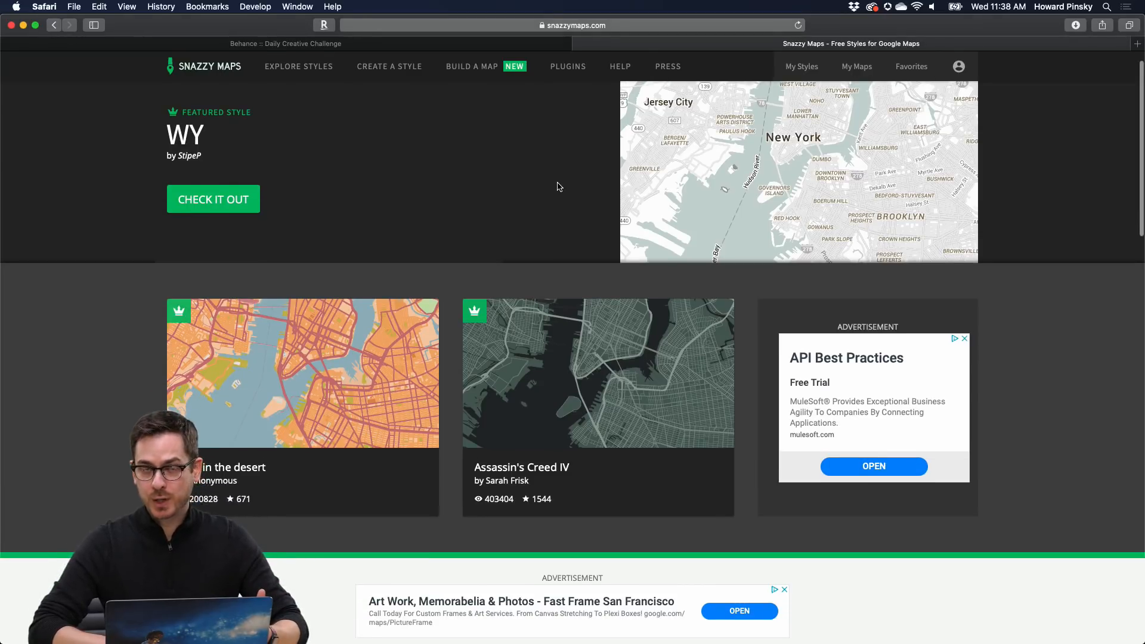
scroll(557, 184, "up", 2)
left_click(289, 68)
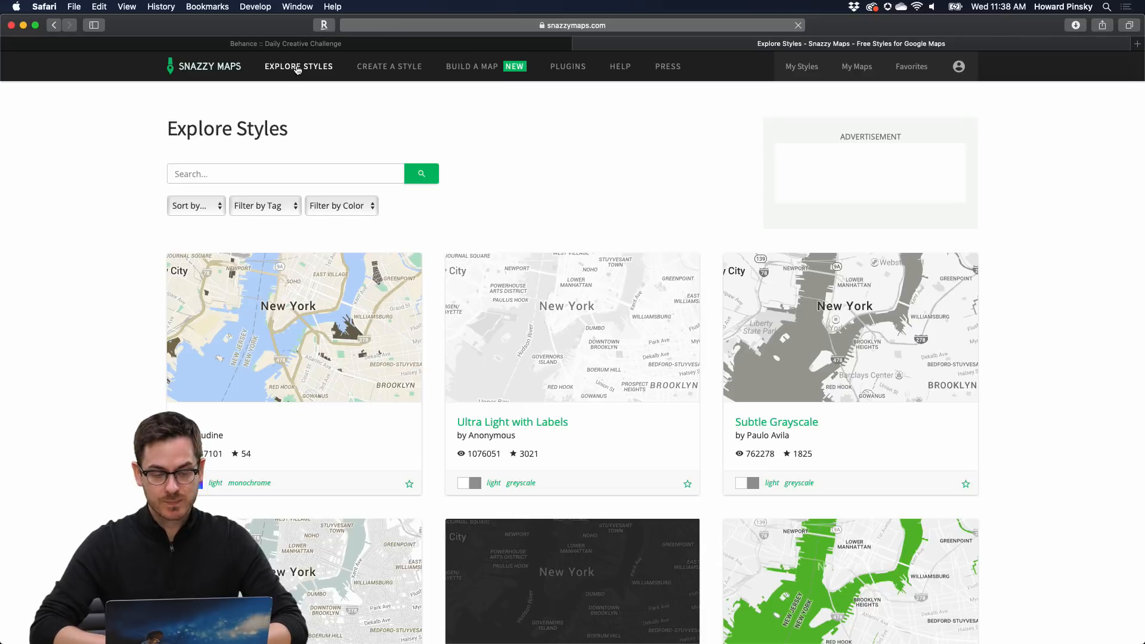
scroll(1035, 296, "down", 5)
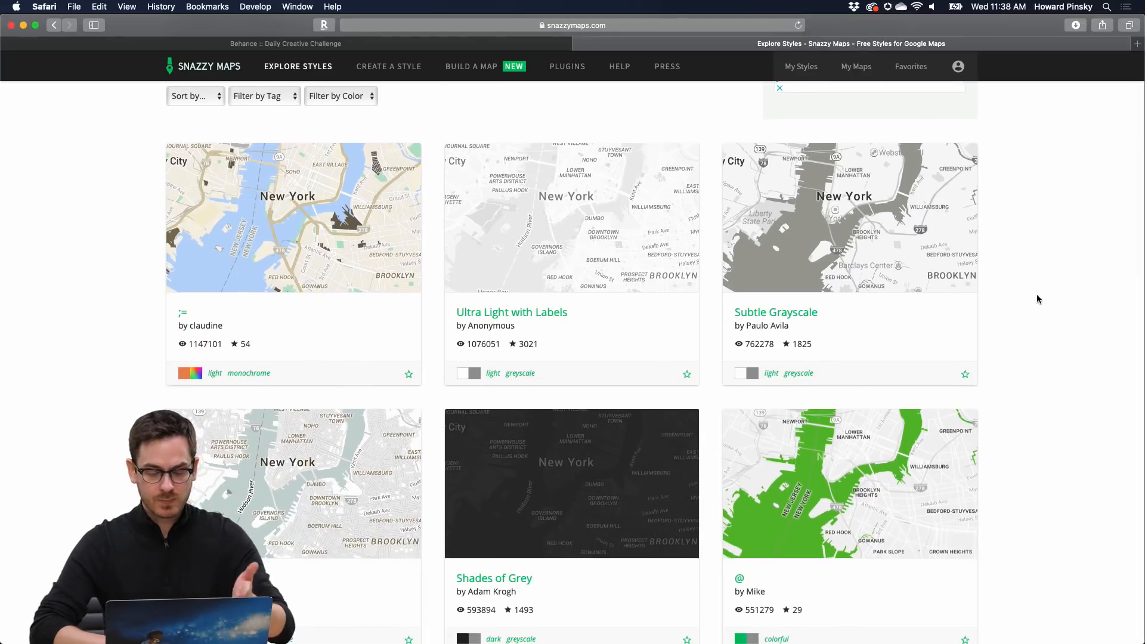
scroll(520, 278, "up", 4)
scroll(567, 281, "down", 3)
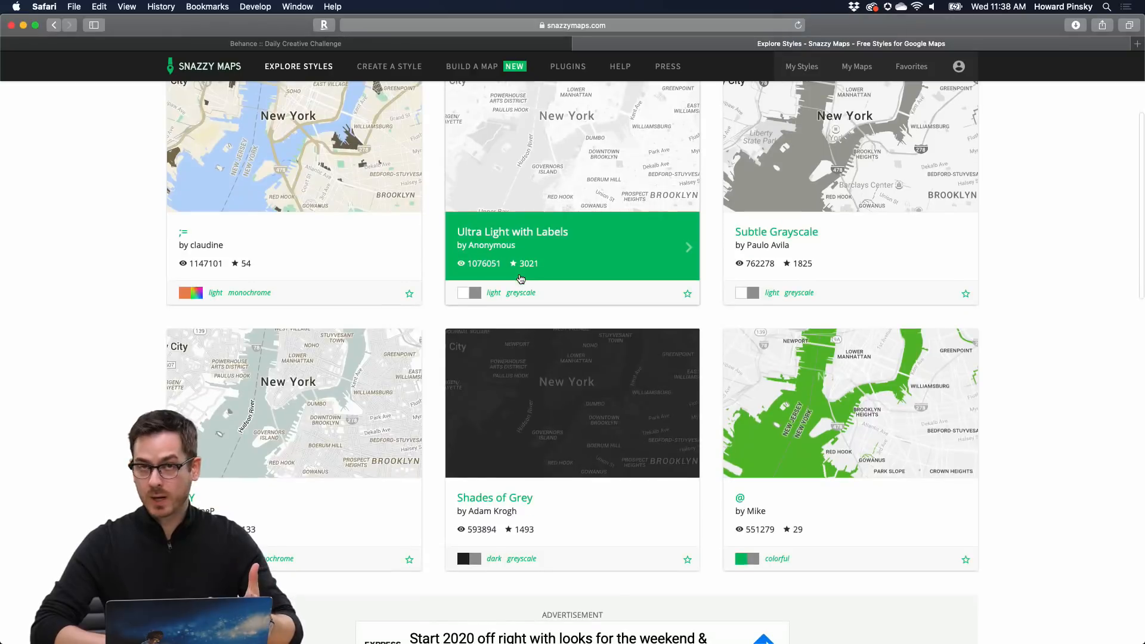
scroll(626, 282, "up", 3)
left_click(663, 282)
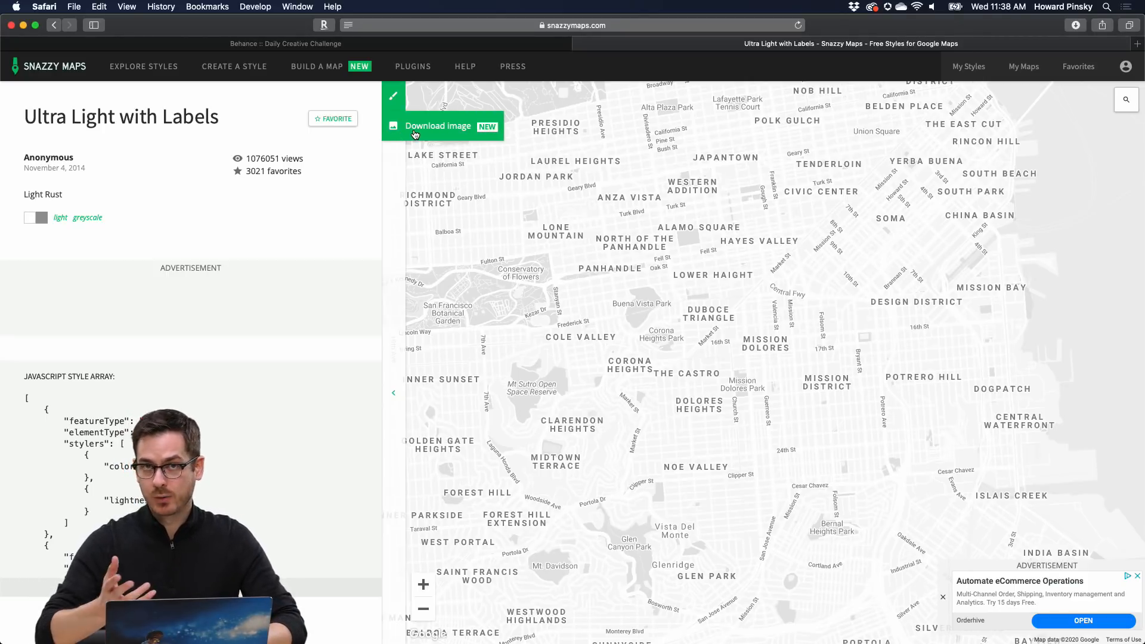
key("super+Tab")
key("super+Tab")
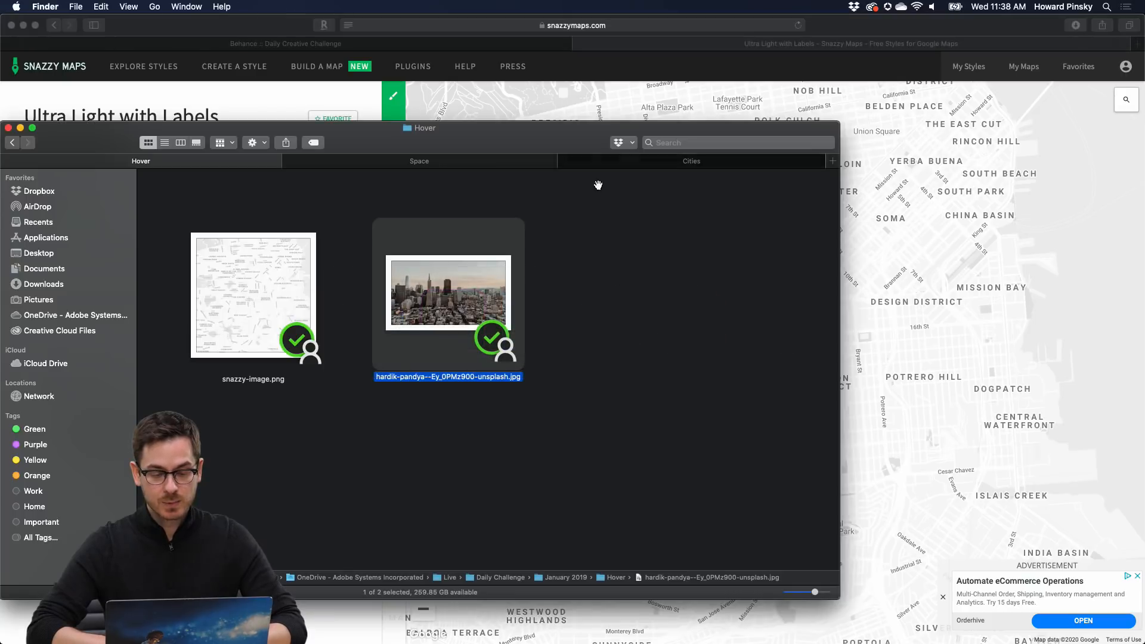
- Preview snazzy-image.png from the Hover folder and drag it onto the artboard's rounded rectangle
left_click(277, 296)
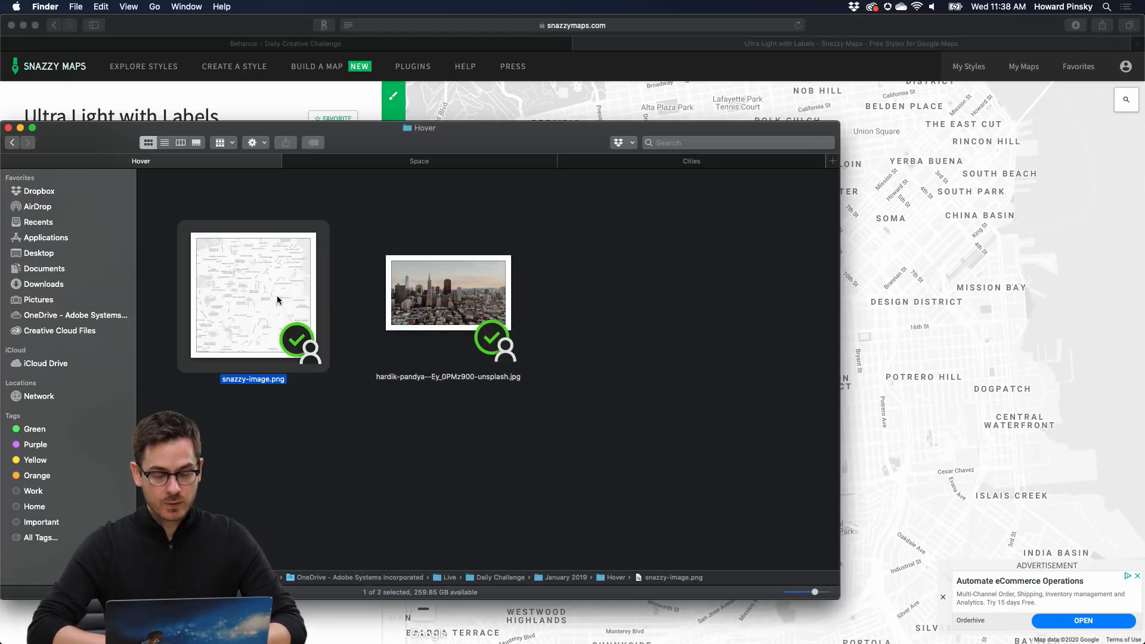
key("space")
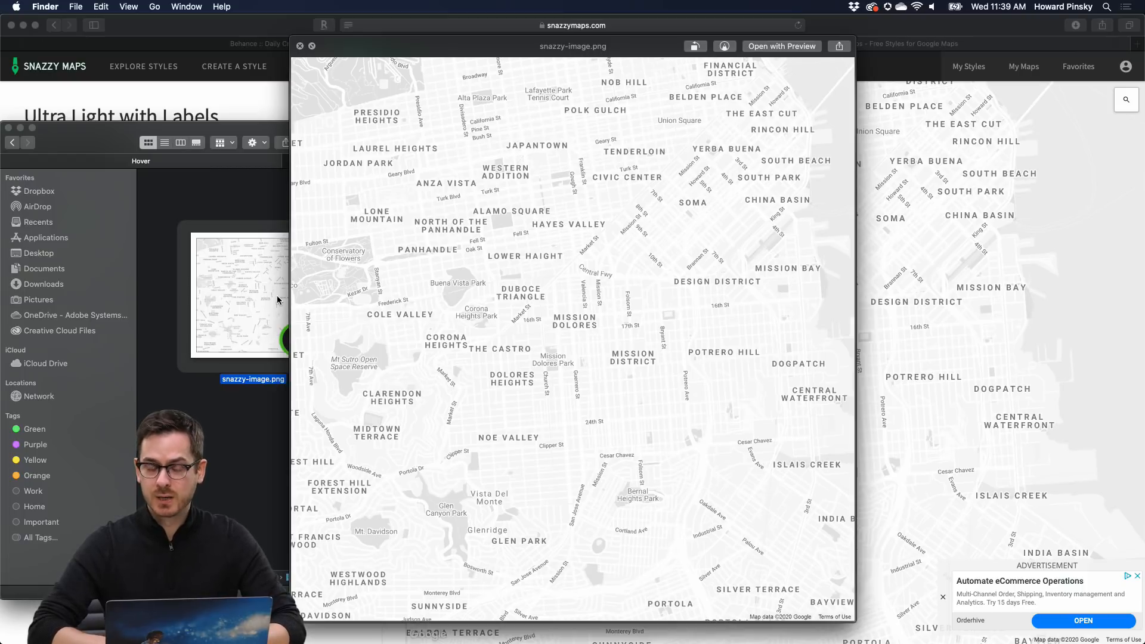
key("space")
key("super+Tab")
left_click_drag(285, 287, 657, 353)
double_click(658, 314)
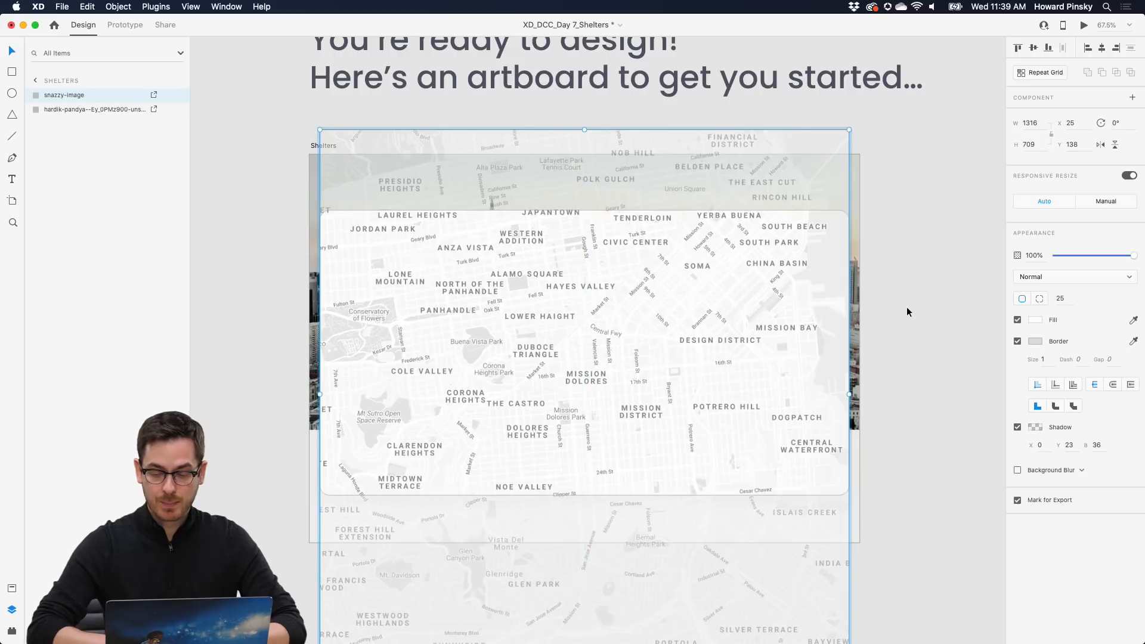
- Finish positioning the greyscale San Francisco map inside the card frame and check it up close
left_click(906, 306)
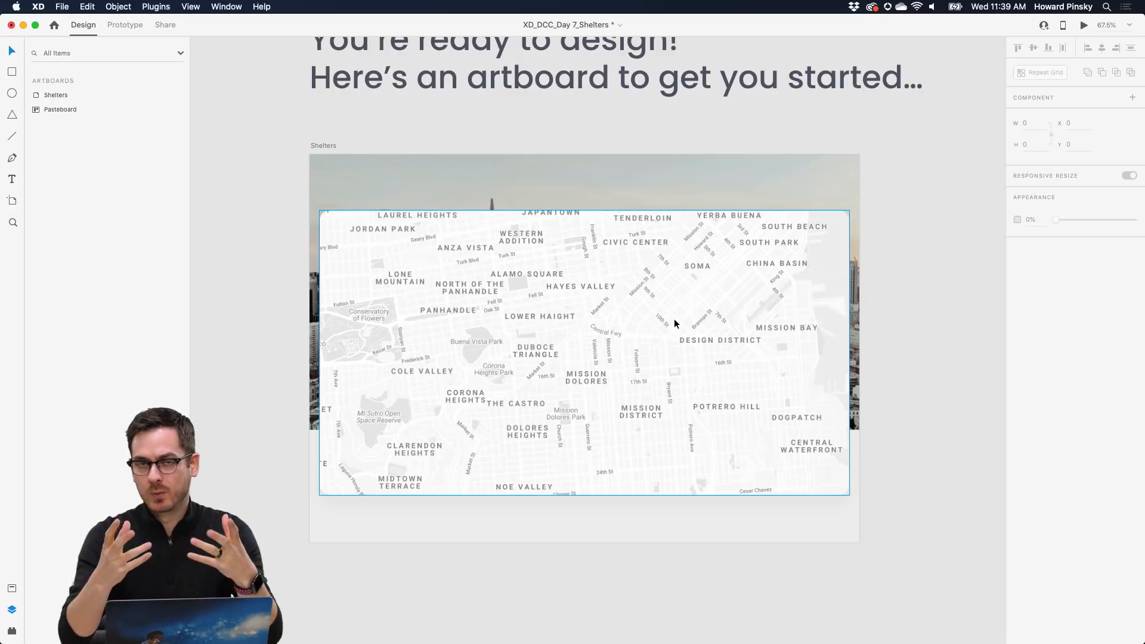
scroll(663, 295, "down", 1)
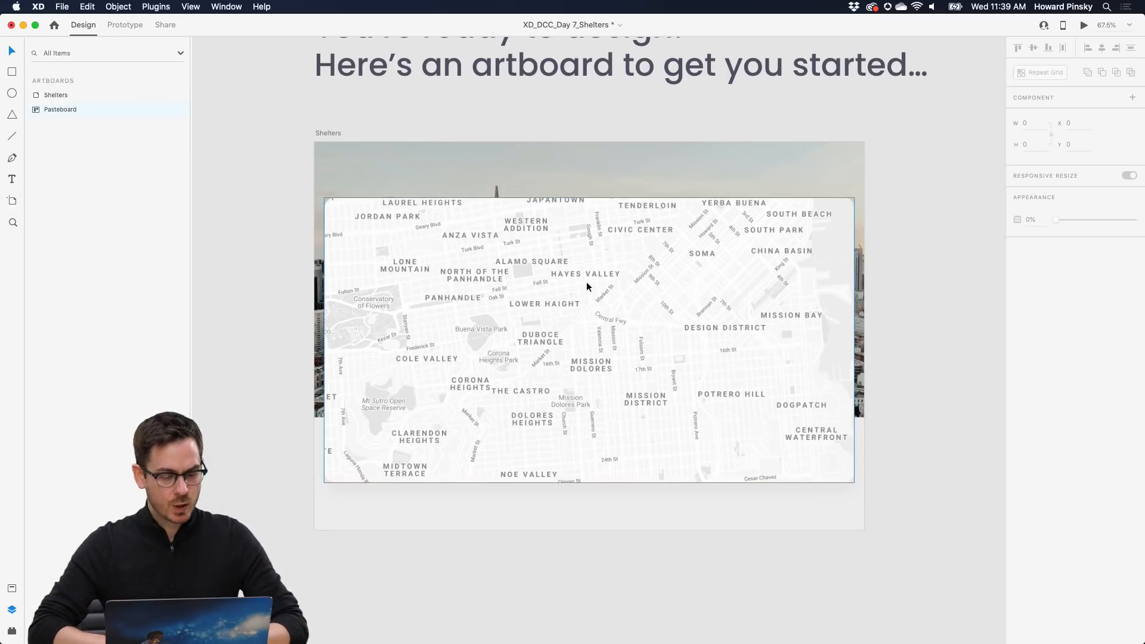
scroll(596, 339, "up", 10)
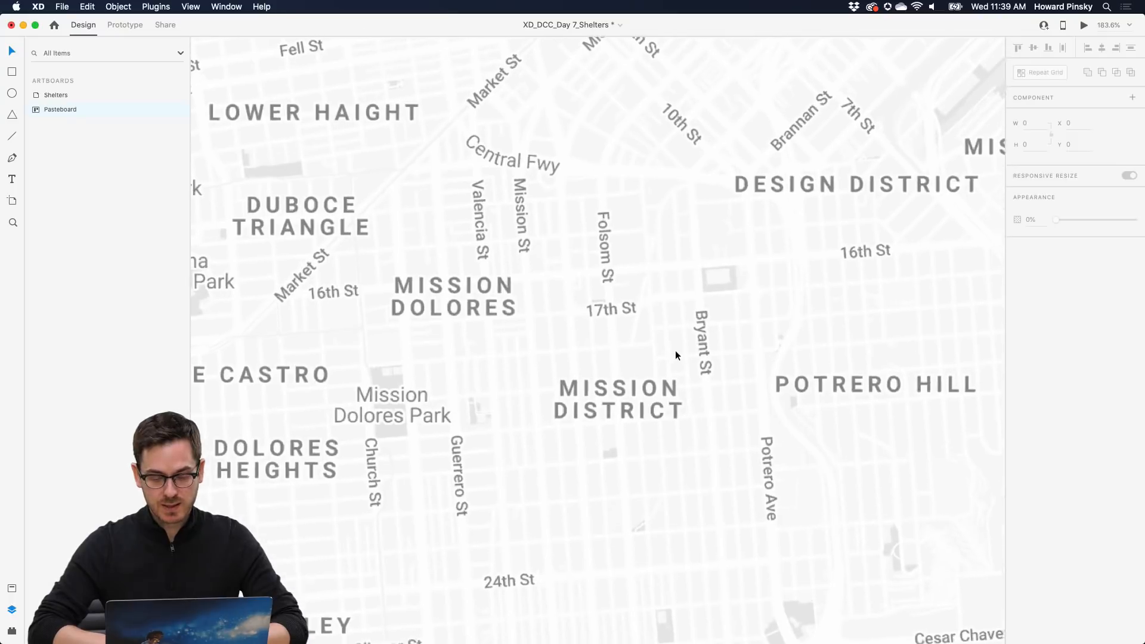
scroll(676, 355, "down", 2)
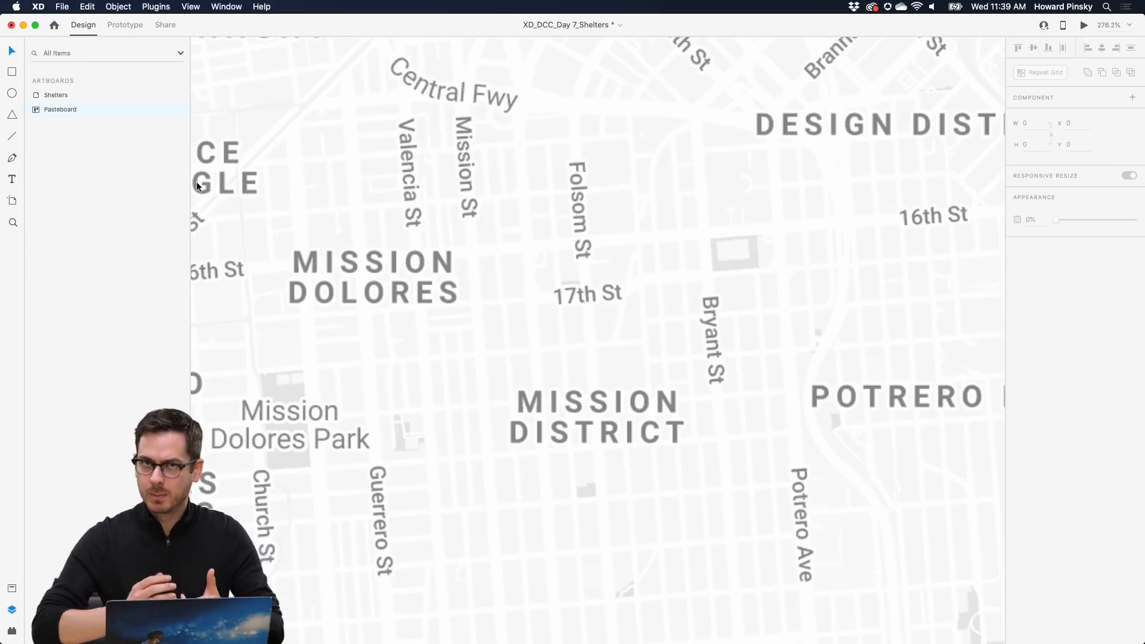
- Draw a small circle near 17th St, fill it pinkish red #FA4B66, and remove its border
left_click(12, 94)
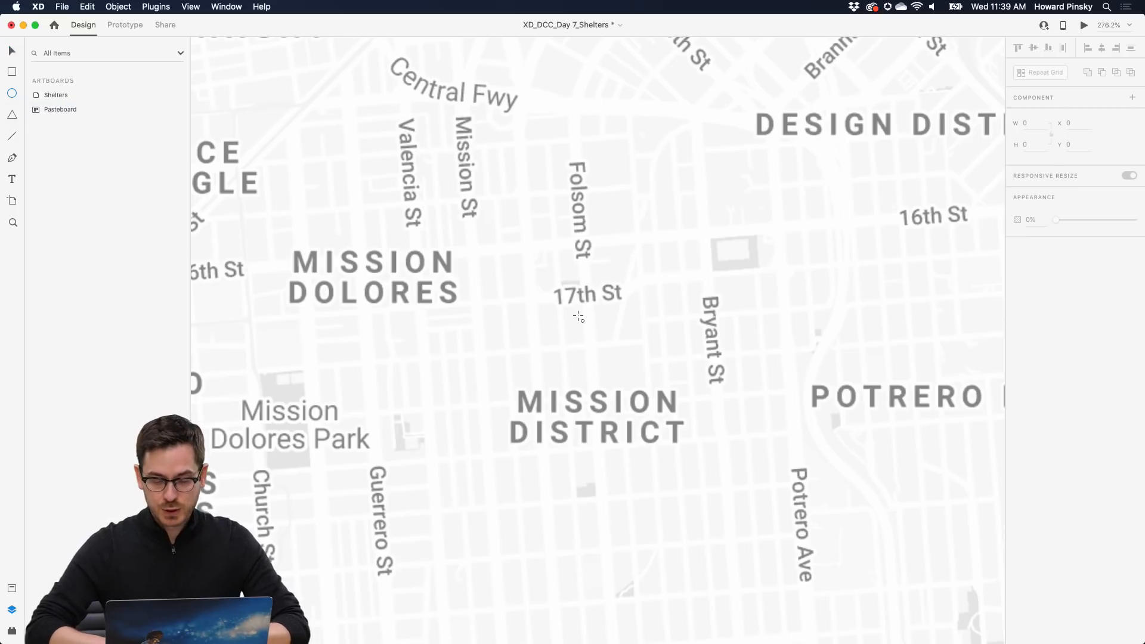
left_click_drag(578, 317, 681, 403)
left_click_drag(631, 369, 654, 313)
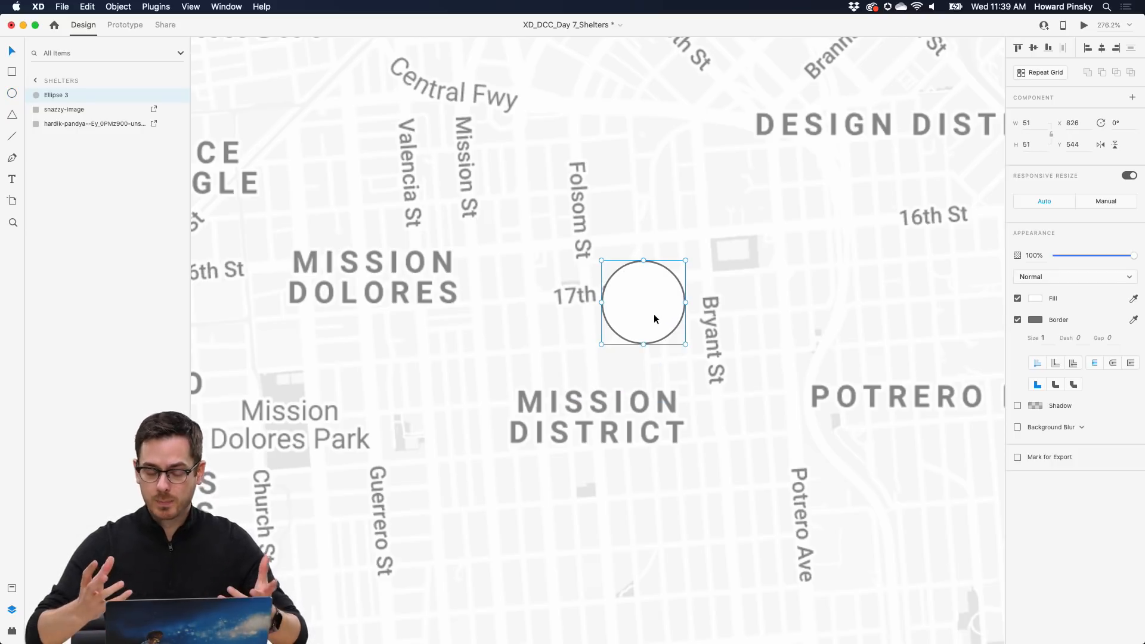
left_click(1035, 298)
left_click(955, 243)
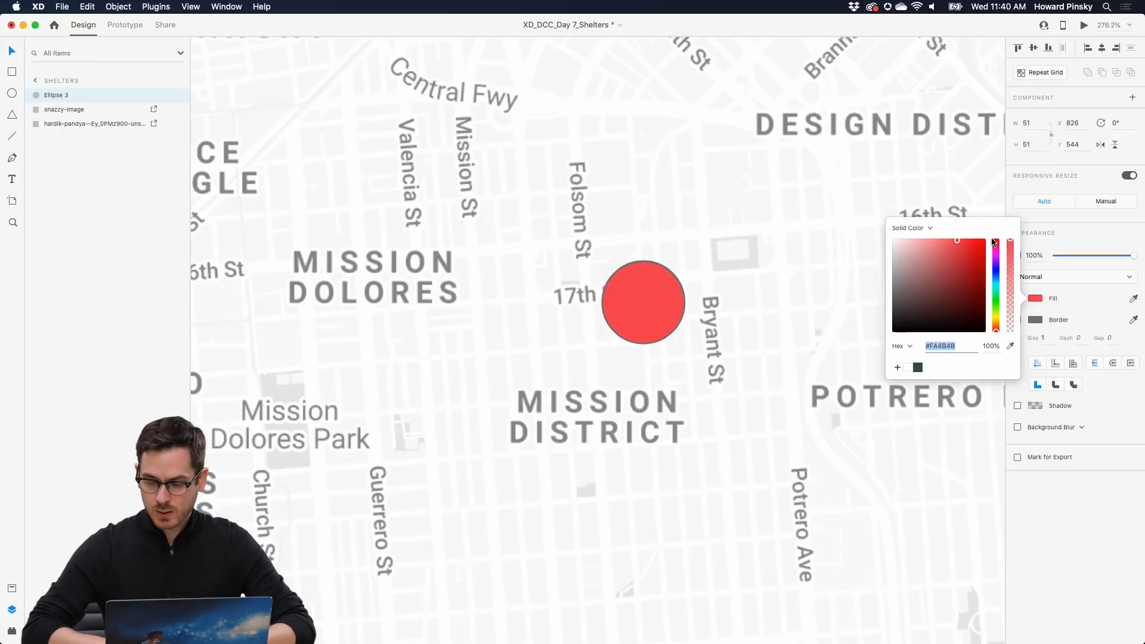
left_click_drag(996, 240, 966, 242)
key("Escape")
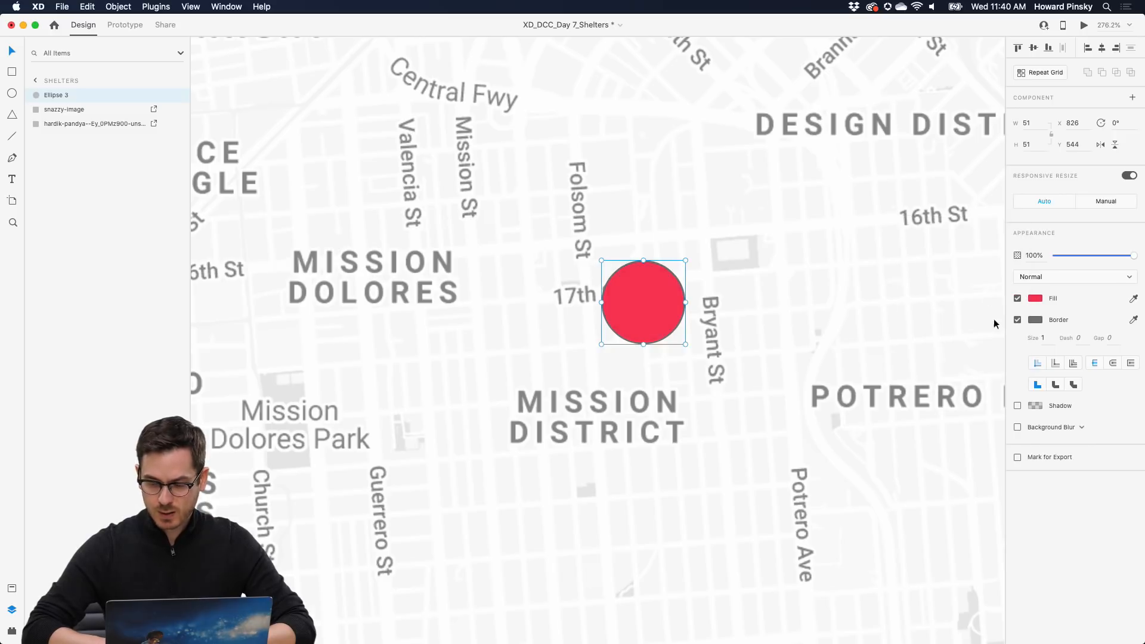
left_click(1018, 321)
- Pull the circle's bottom anchor down and make it a sharp corner, forming a teardrop pin
left_click(650, 310)
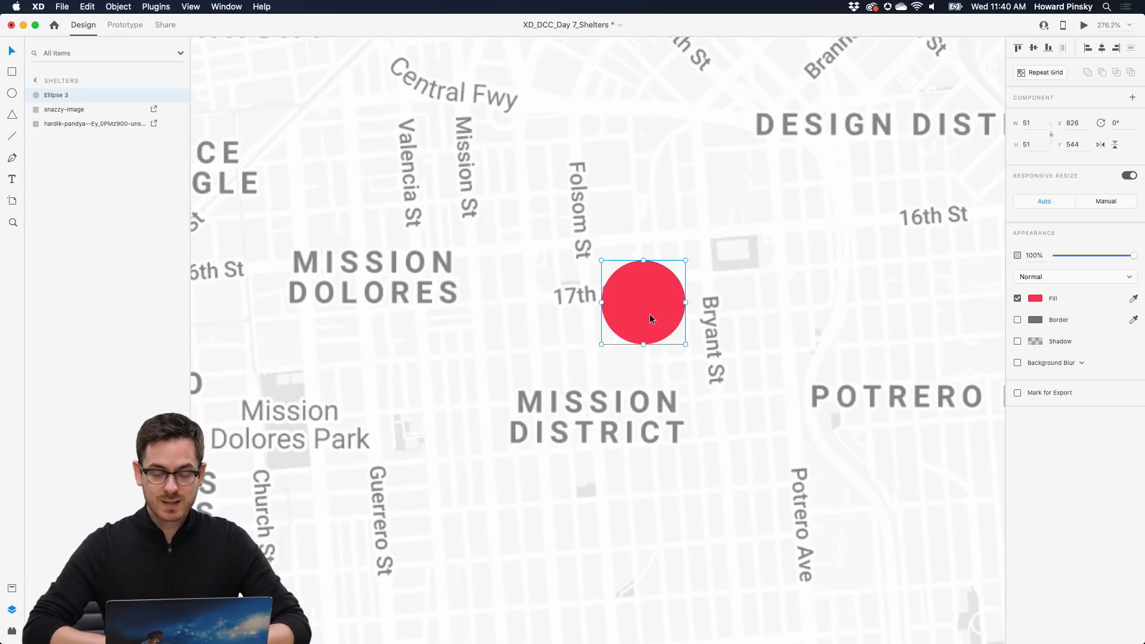
double_click(649, 314)
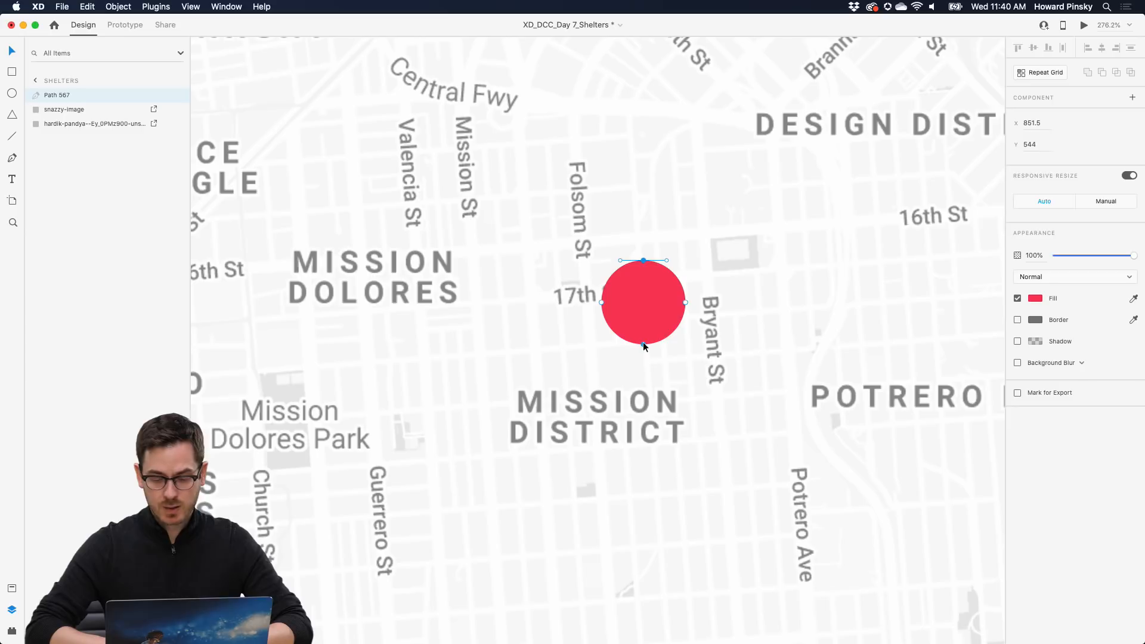
left_click(643, 343, "shift")
left_click_drag(643, 343, 643, 353)
key("super+z")
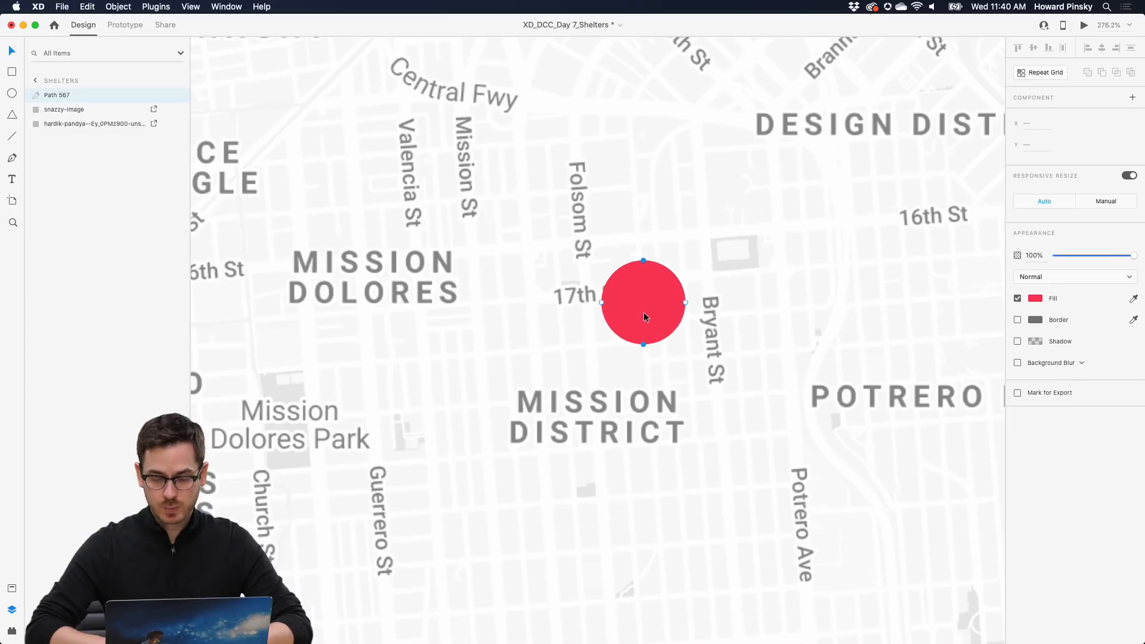
left_click(601, 303)
left_click(643, 345)
left_click_drag(643, 345, 643, 370)
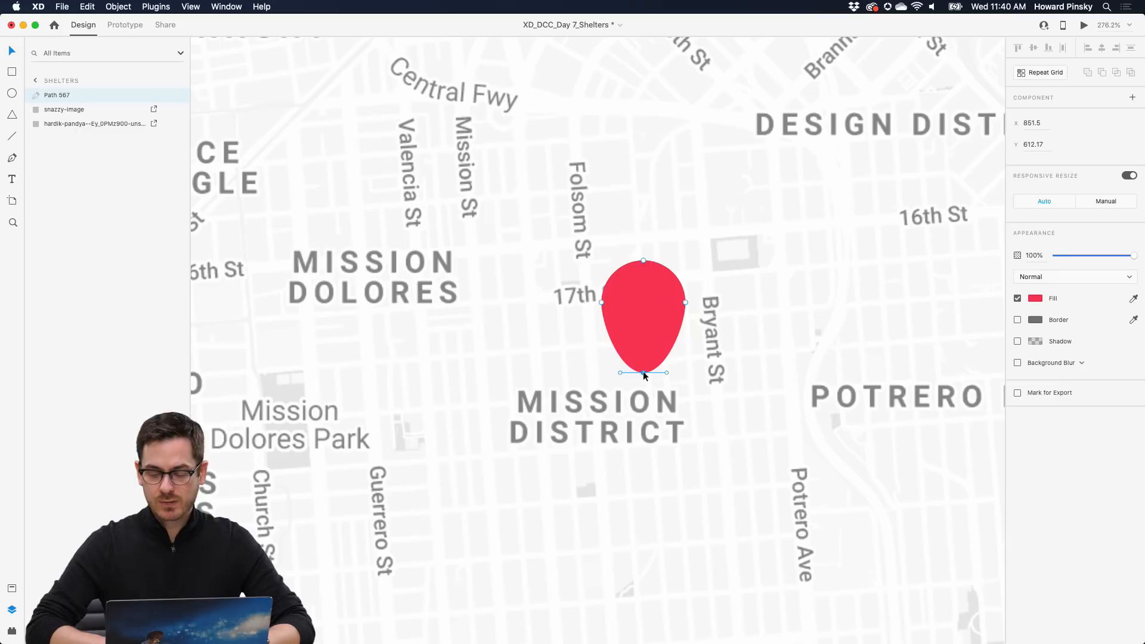
double_click(643, 372)
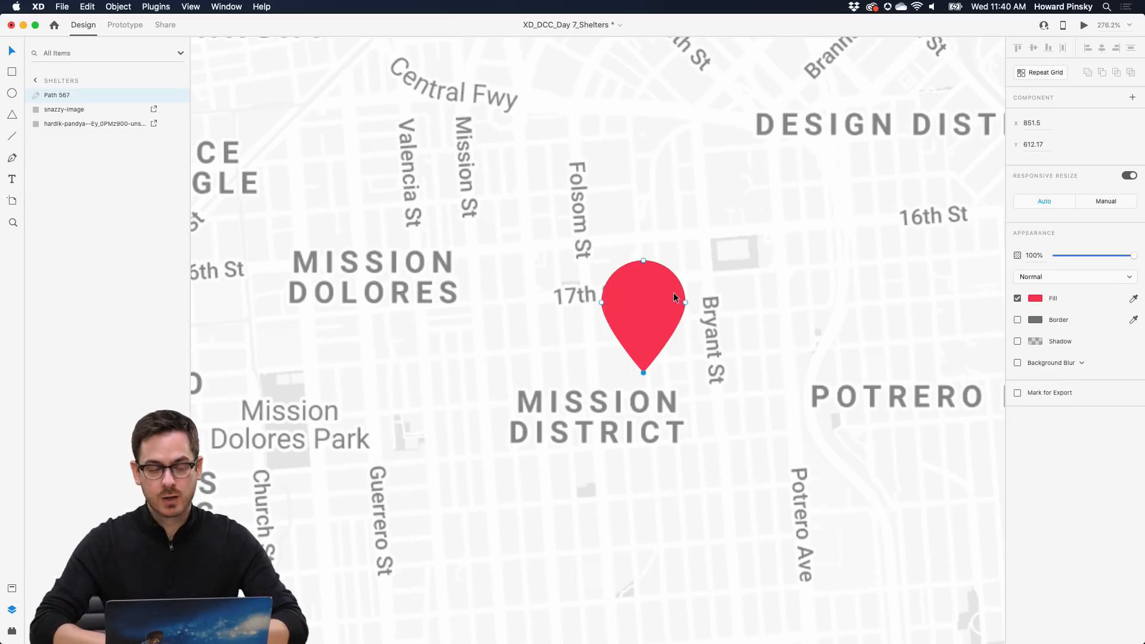
left_click(12, 94)
- Draw a small circle on the pin's head and make a first attempt to subtract it
mouse_move(621, 281)
left_mouse_down()
mouse_move(663, 317)
mouse_move(643, 297)
mouse_move(621, 322)
mouse_move(642, 300)
left_mouse_up()
key("v")
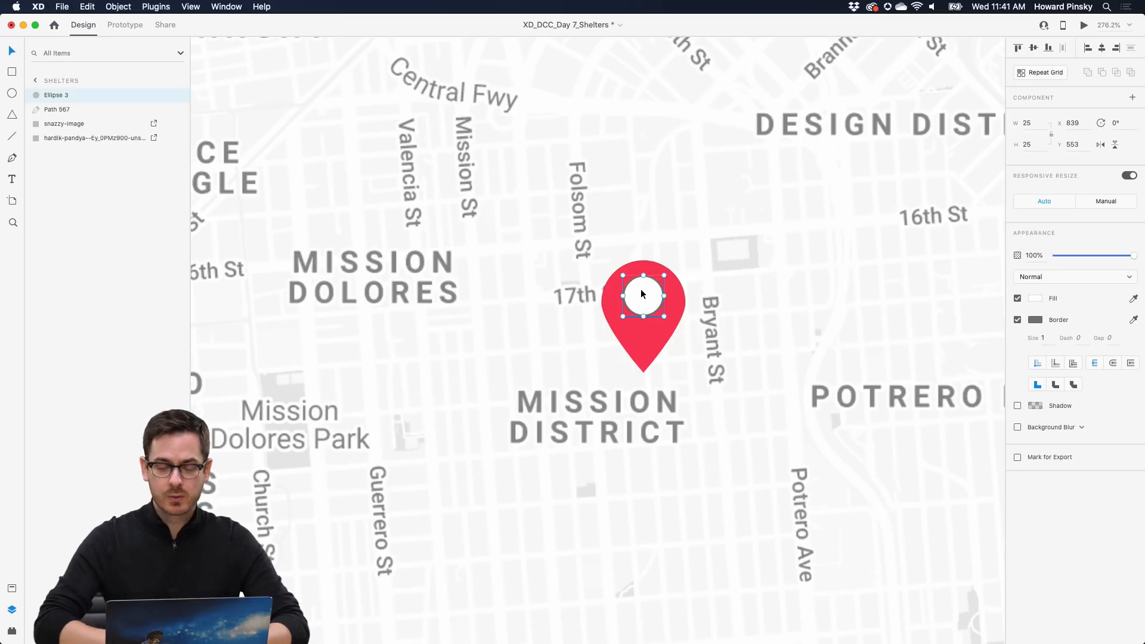
left_click(675, 297, "shift")
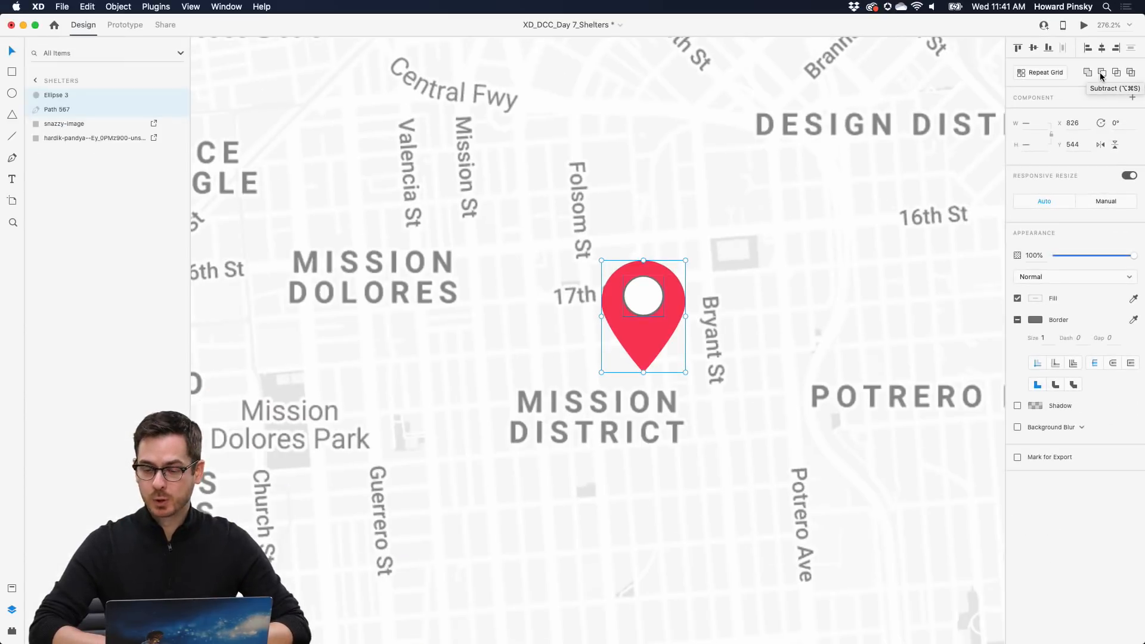
left_click(1099, 73)
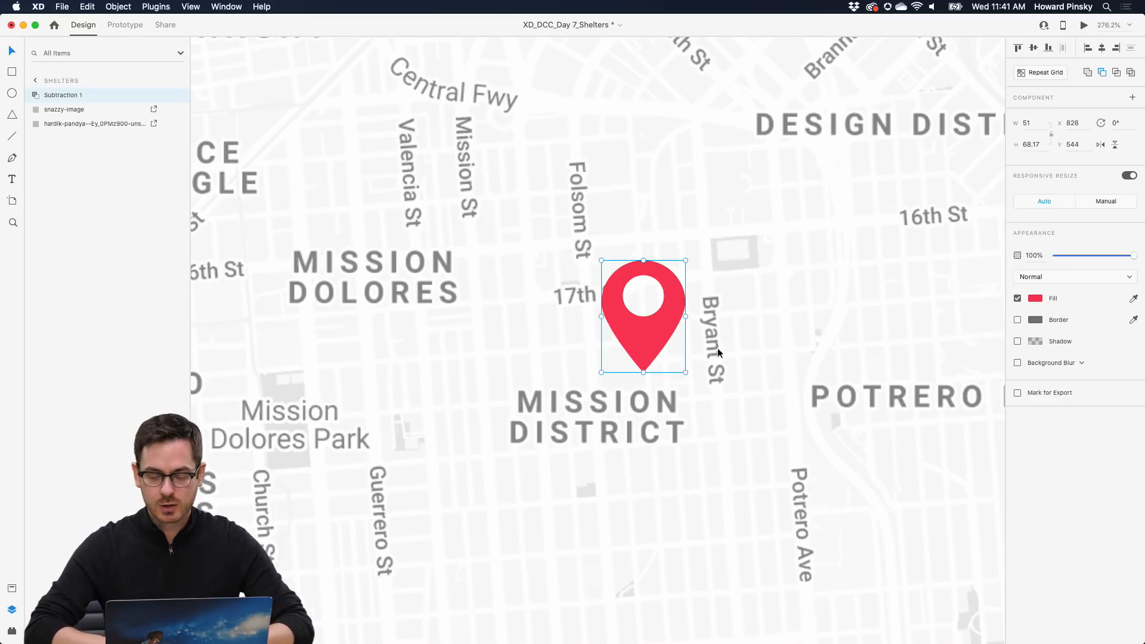
scroll(718, 348, "down", 5)
scroll(718, 349, "up", 5)
double_click(658, 291)
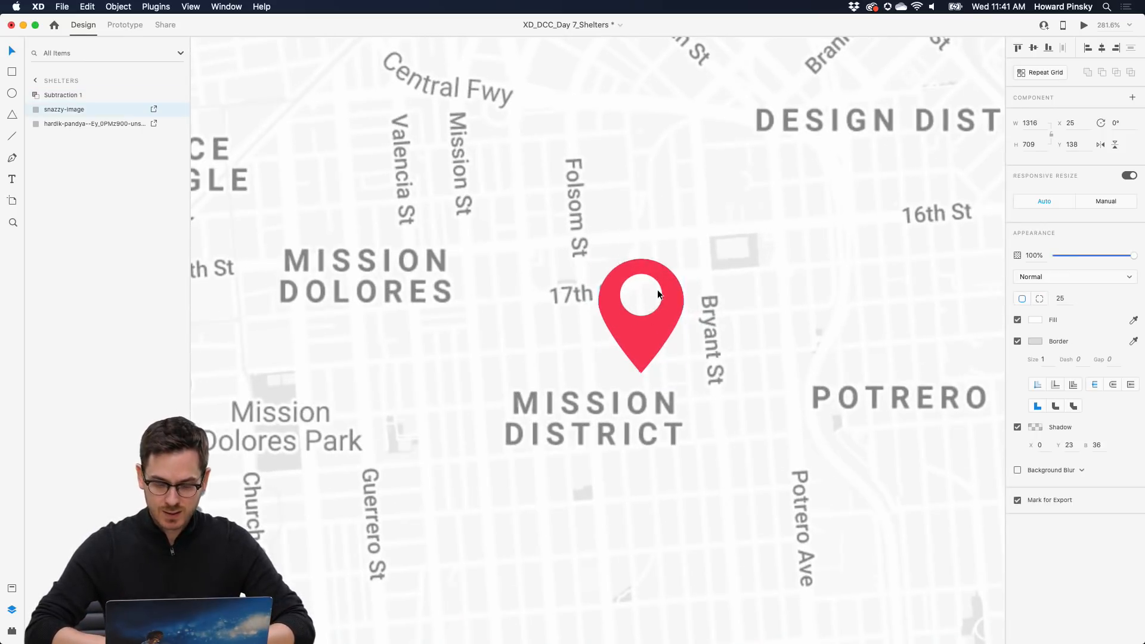
key("super+z")
- Select the circle with the pin and subtract it, cutting a hole as Subtraction 1
double_click(671, 293)
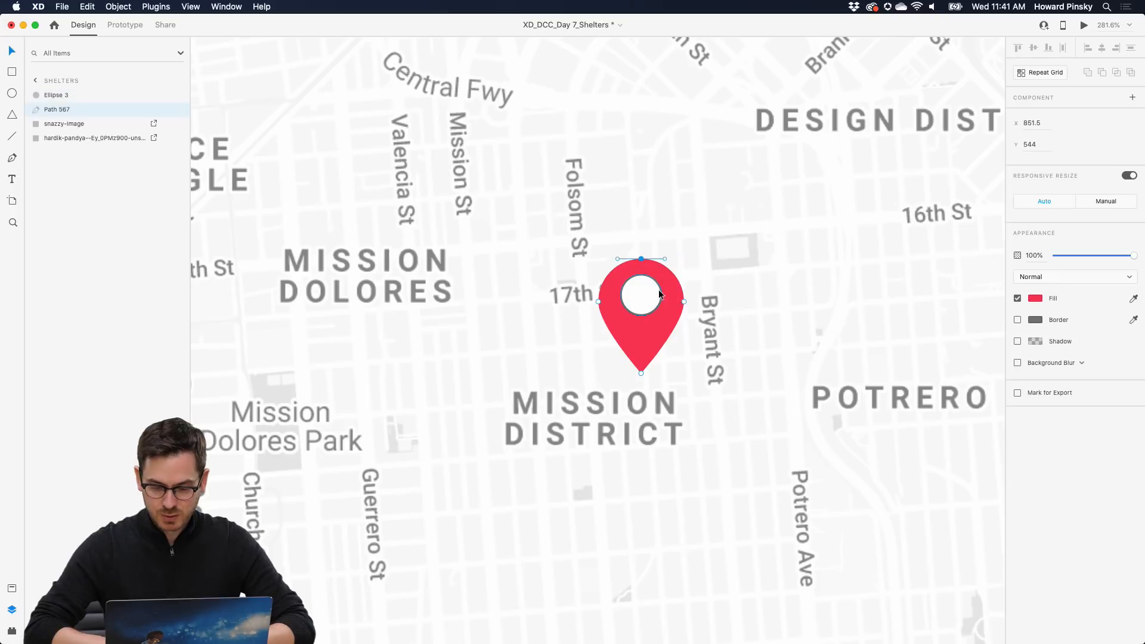
left_click(659, 293)
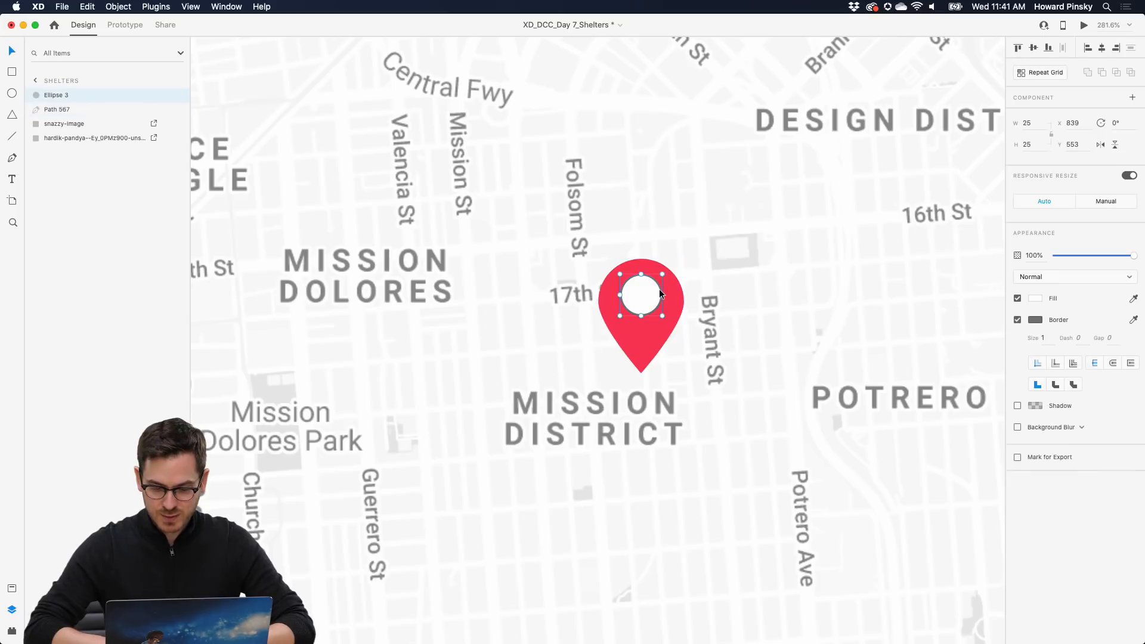
left_click(738, 278)
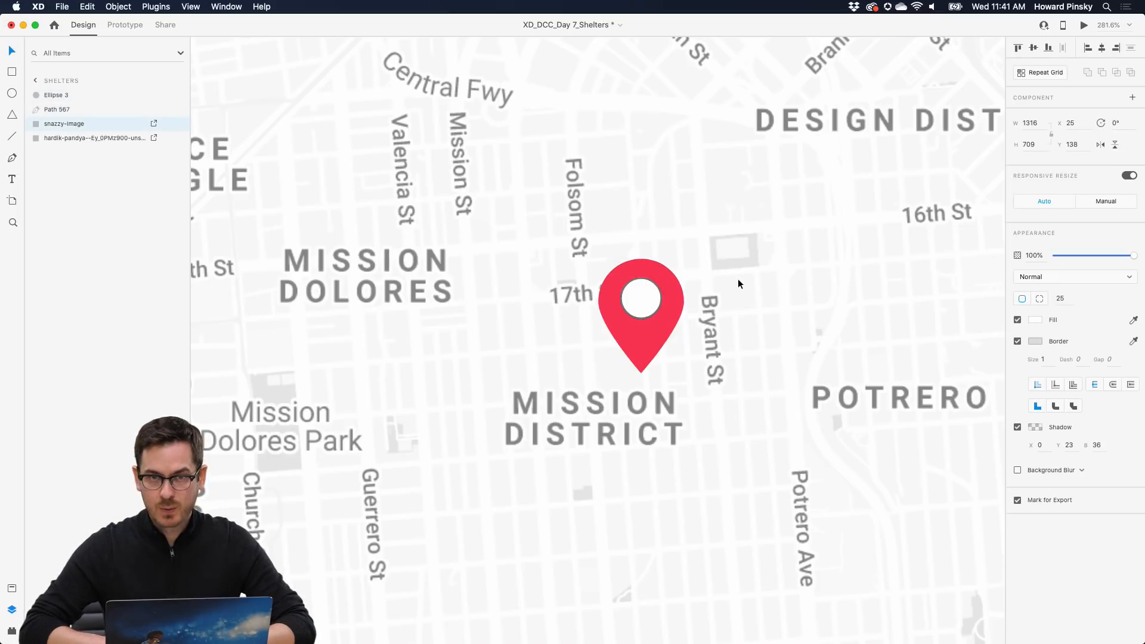
left_click(646, 357)
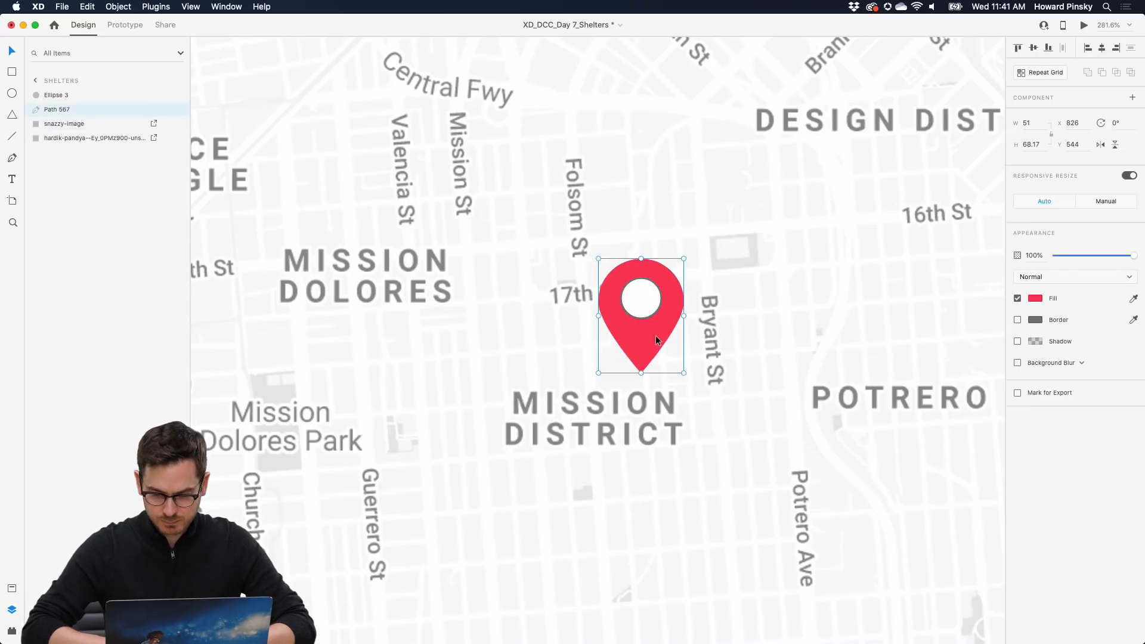
left_click_drag(659, 316, 645, 357)
key("super+z")
left_click(651, 297)
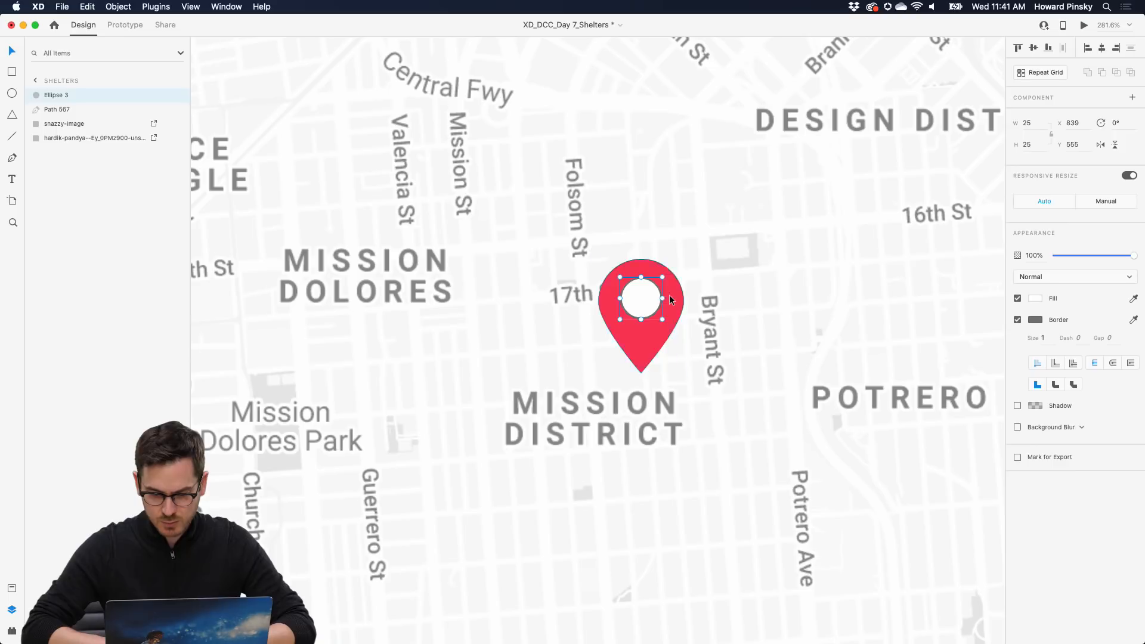
left_click(669, 299, "shift")
left_click(1104, 73)
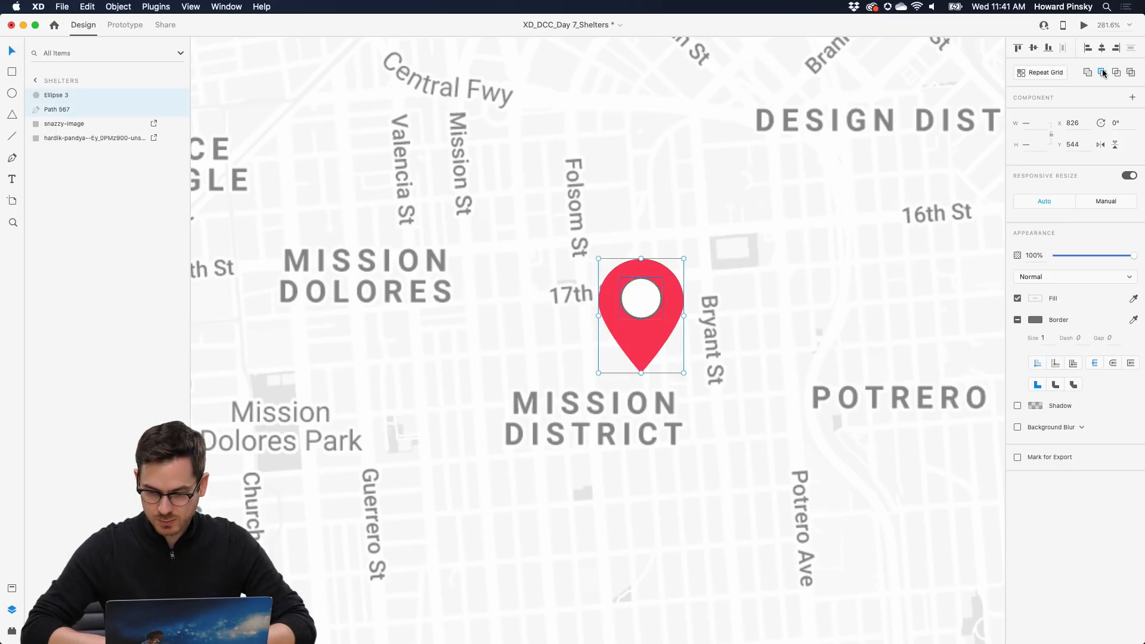
left_click(762, 267)
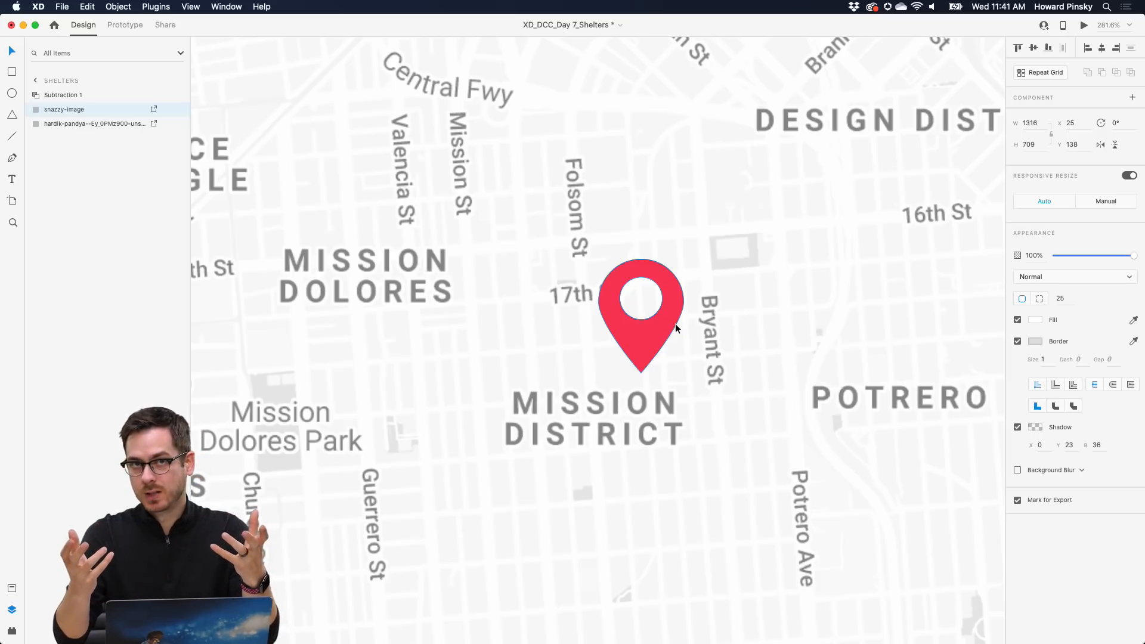
left_click(648, 334)
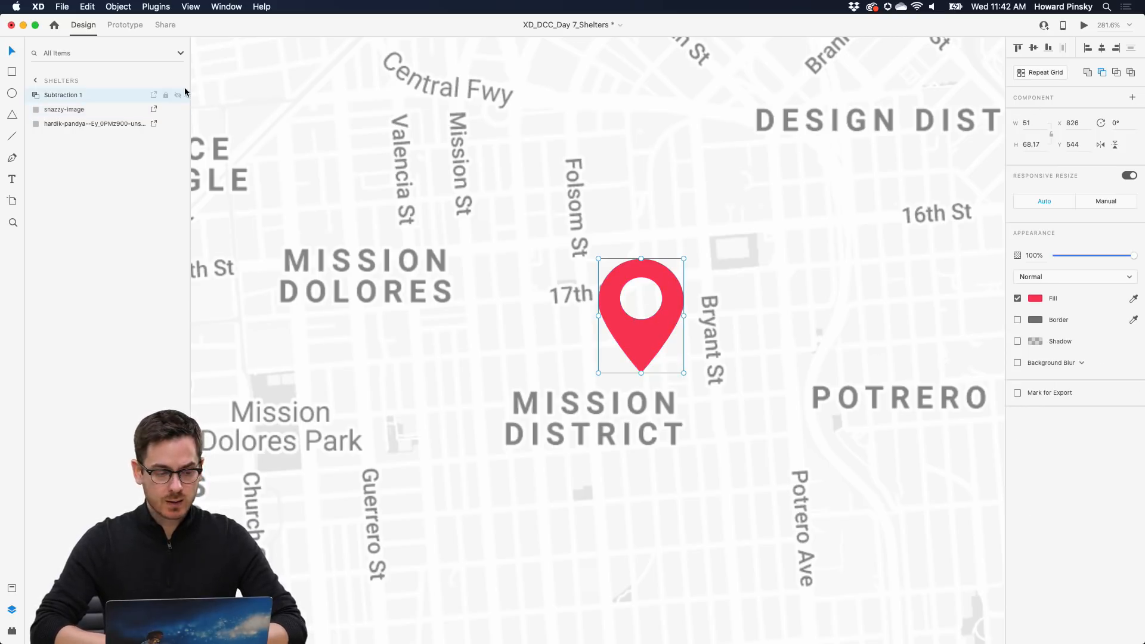
- Rename the Subtraction 1 layer to 'Location Icon' and turn it into a component
double_click(60, 96)
type("Location")
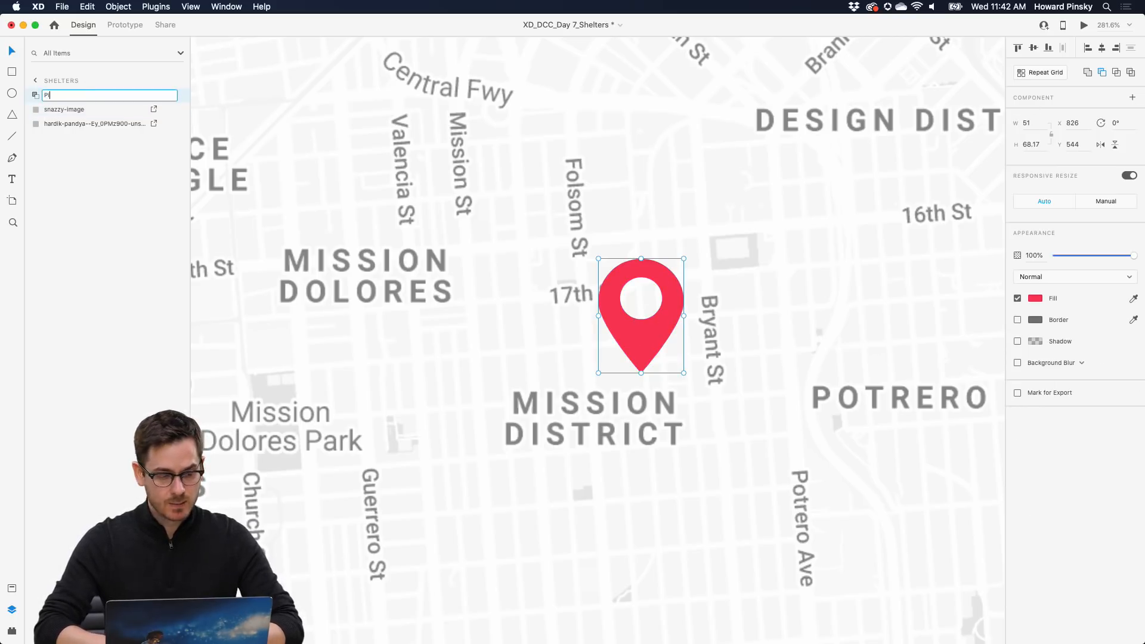
type(" Icon")
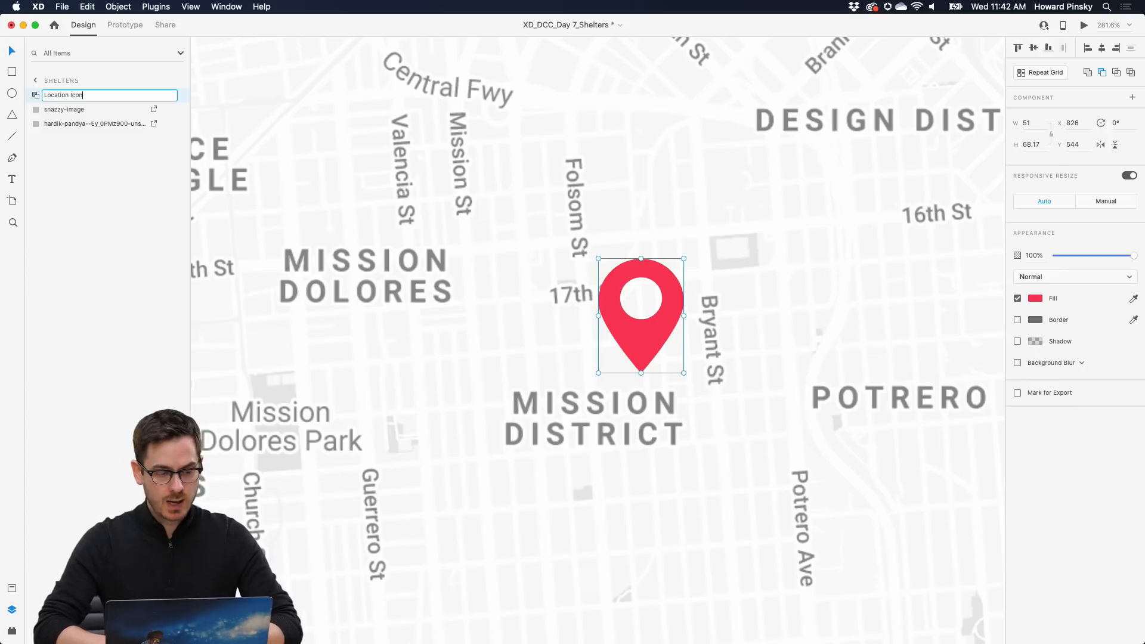
key("Return")
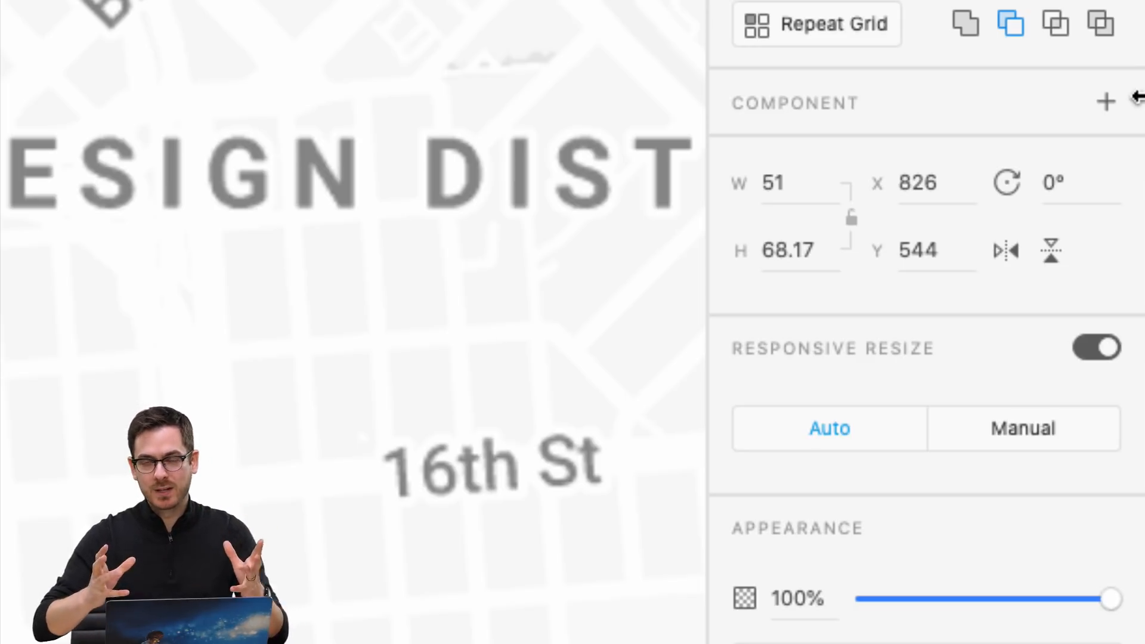
left_click(1107, 103)
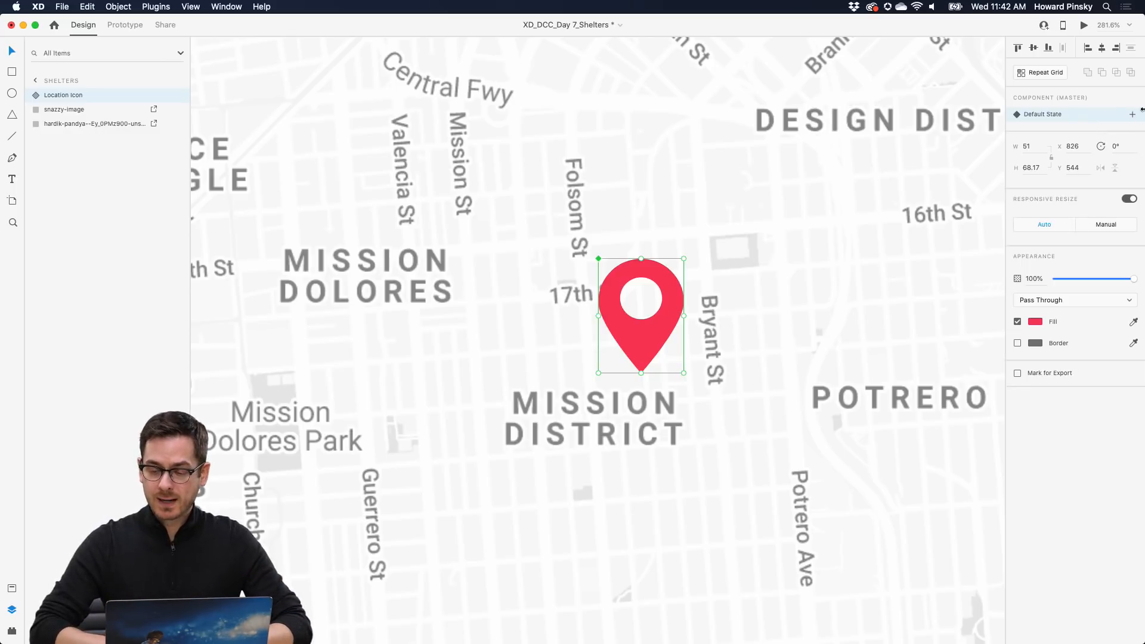
- Add a Hover State to the Location Icon component with a darker red #C70F2C pin fill
left_click(1133, 114)
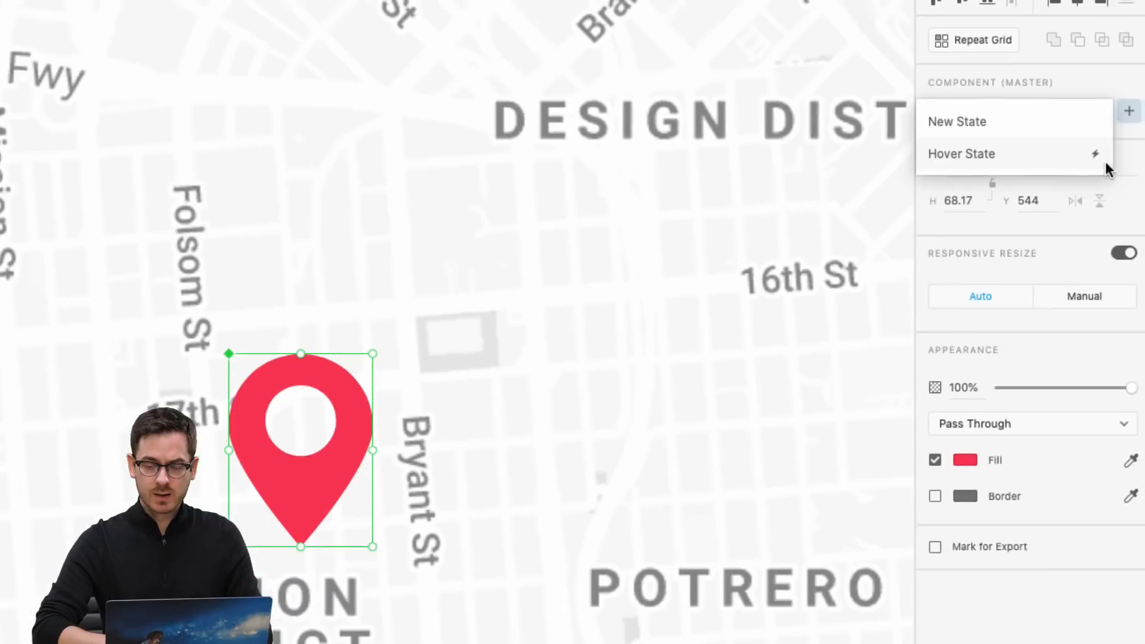
left_click(1050, 156)
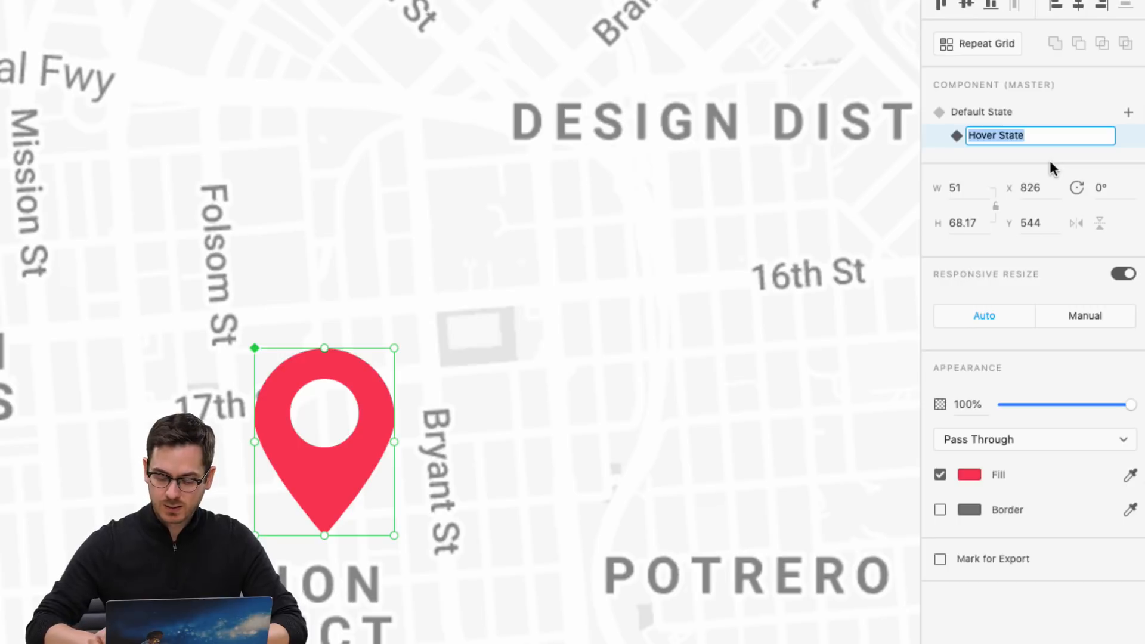
key("Return")
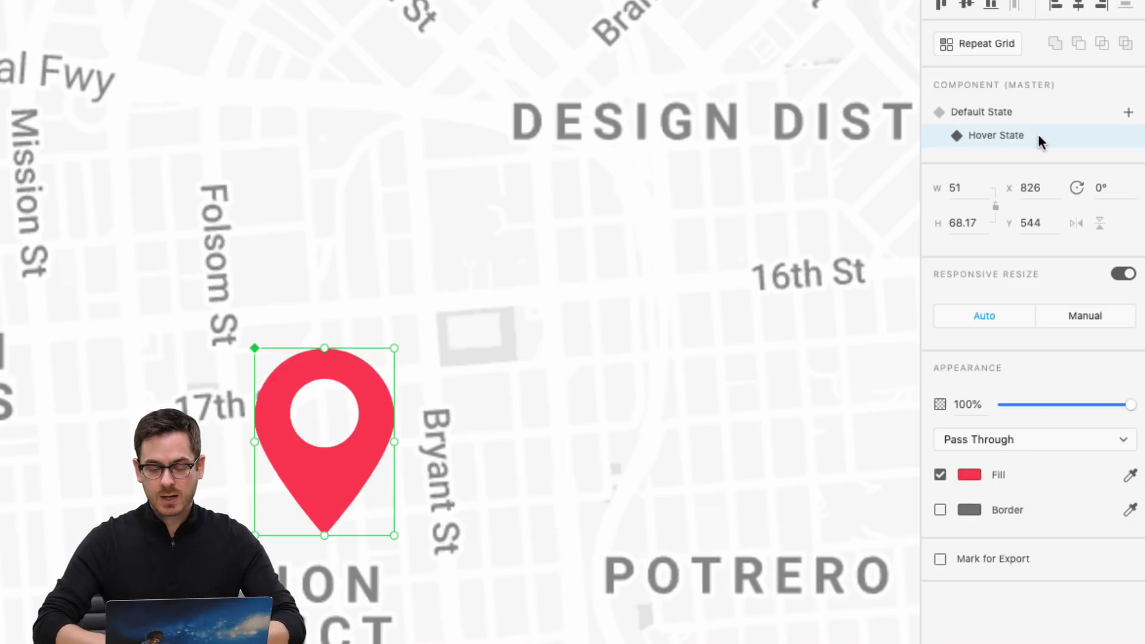
left_click(967, 478)
left_click_drag(857, 385, 875, 409)
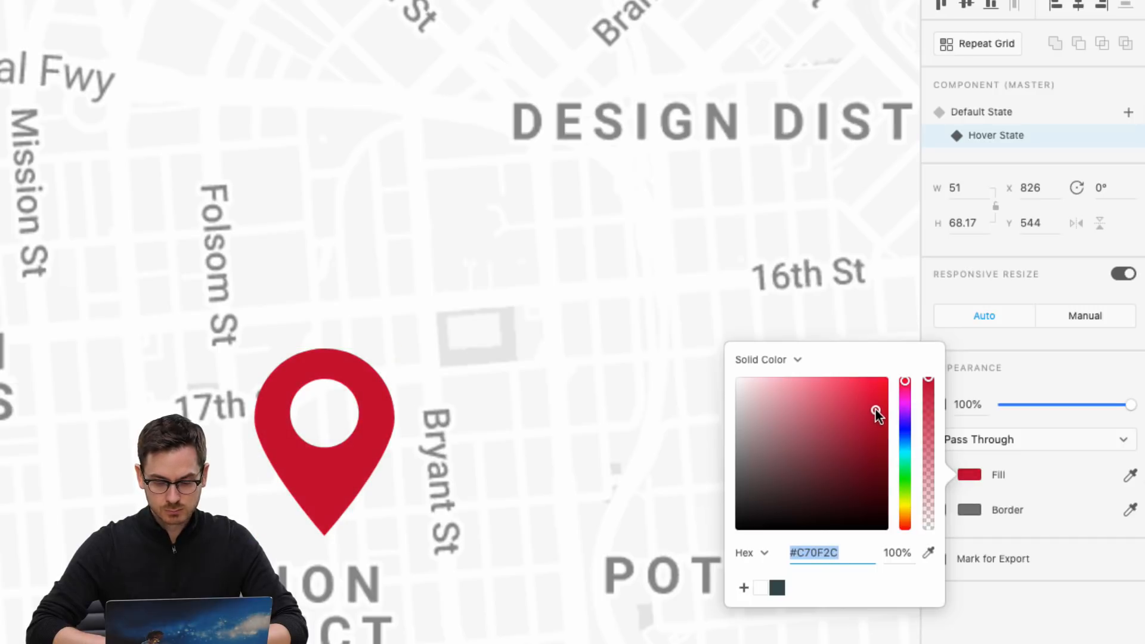
left_click(1085, 377)
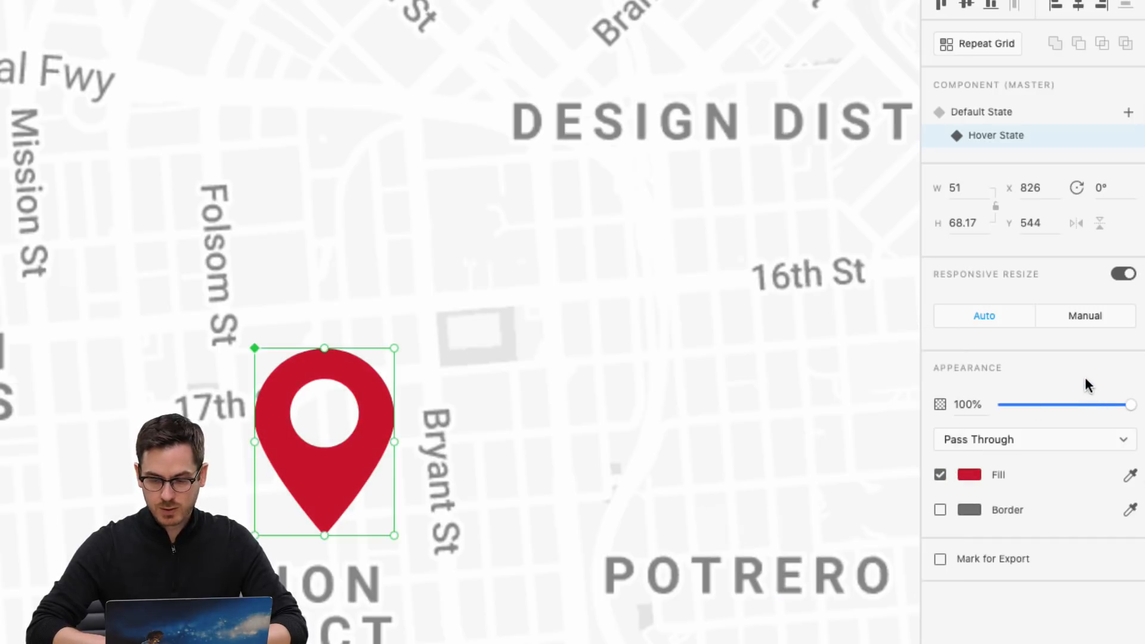
left_click(1007, 116)
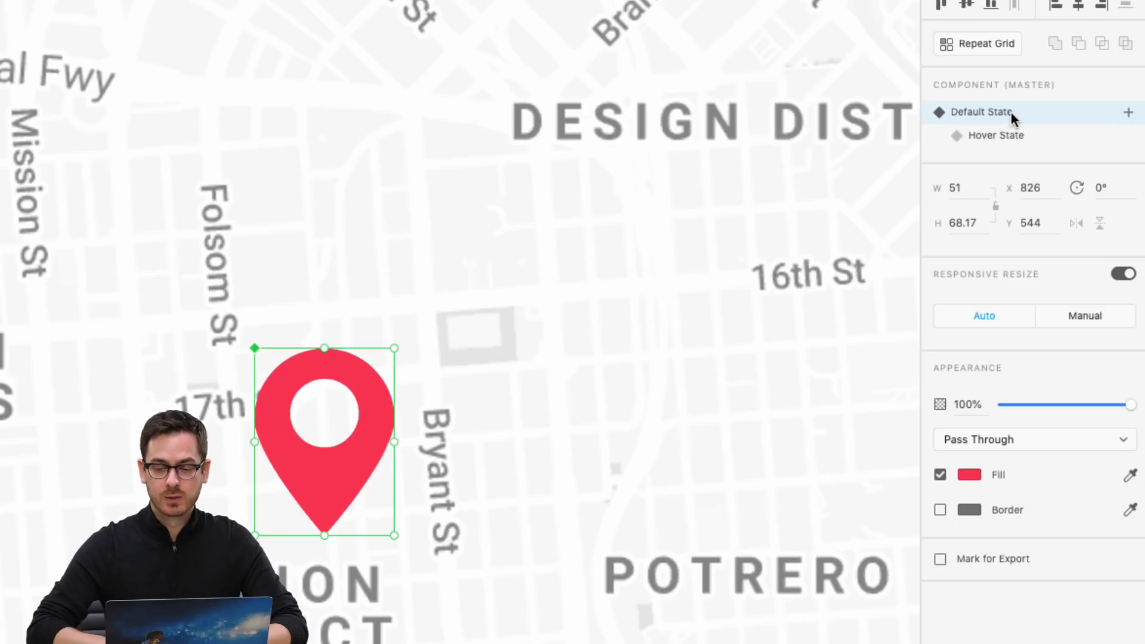
left_click(1018, 139)
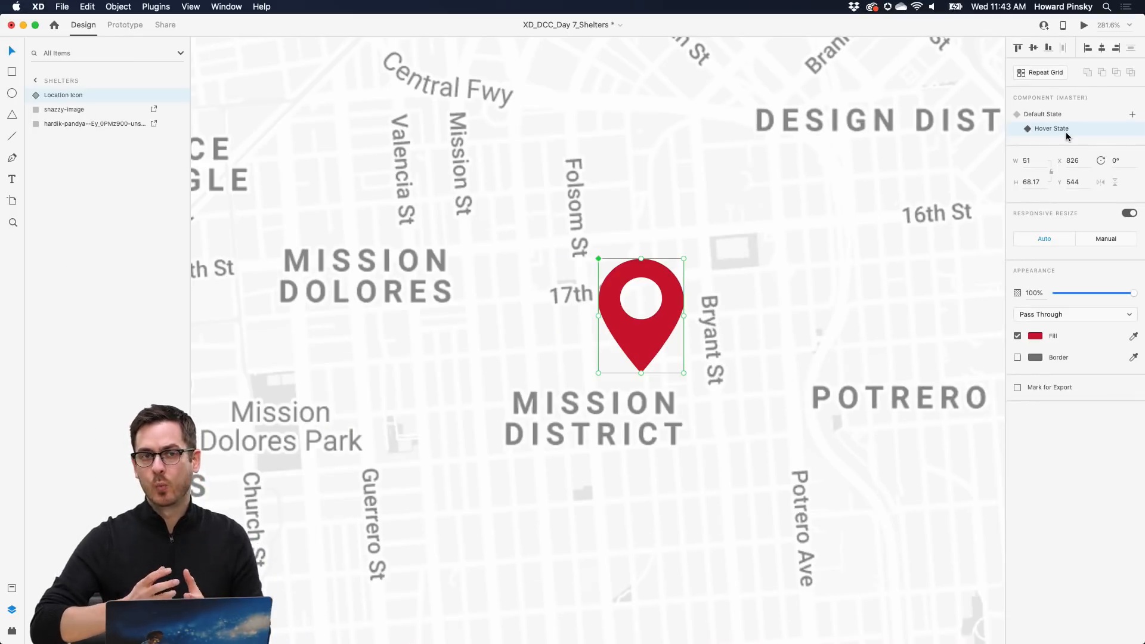
left_click(1084, 26)
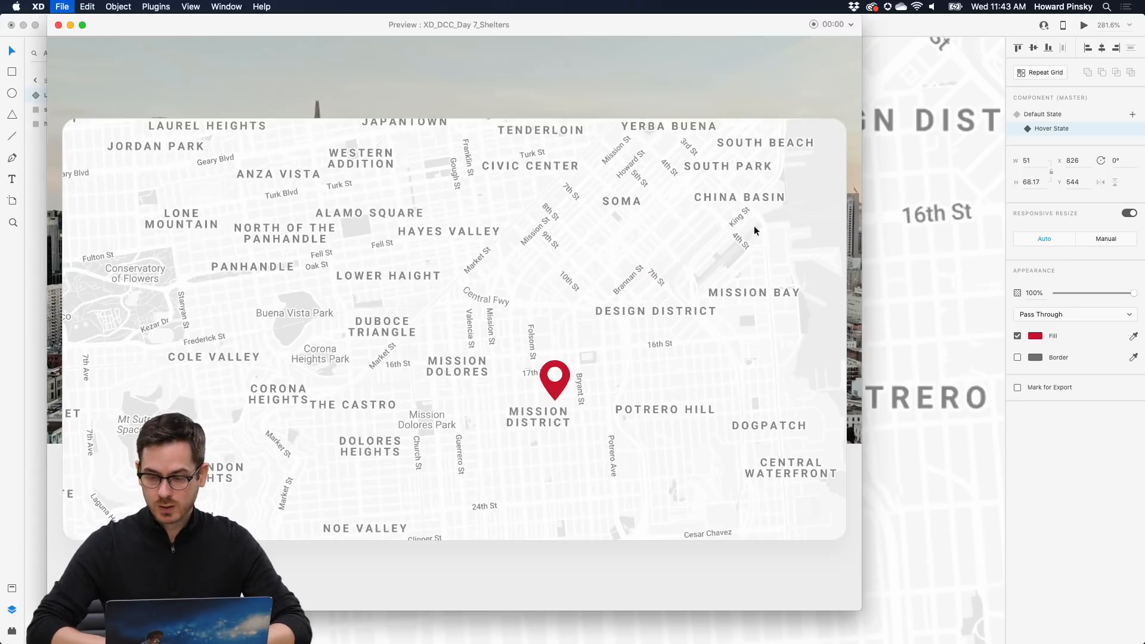
key("super+w")
left_click(1053, 117)
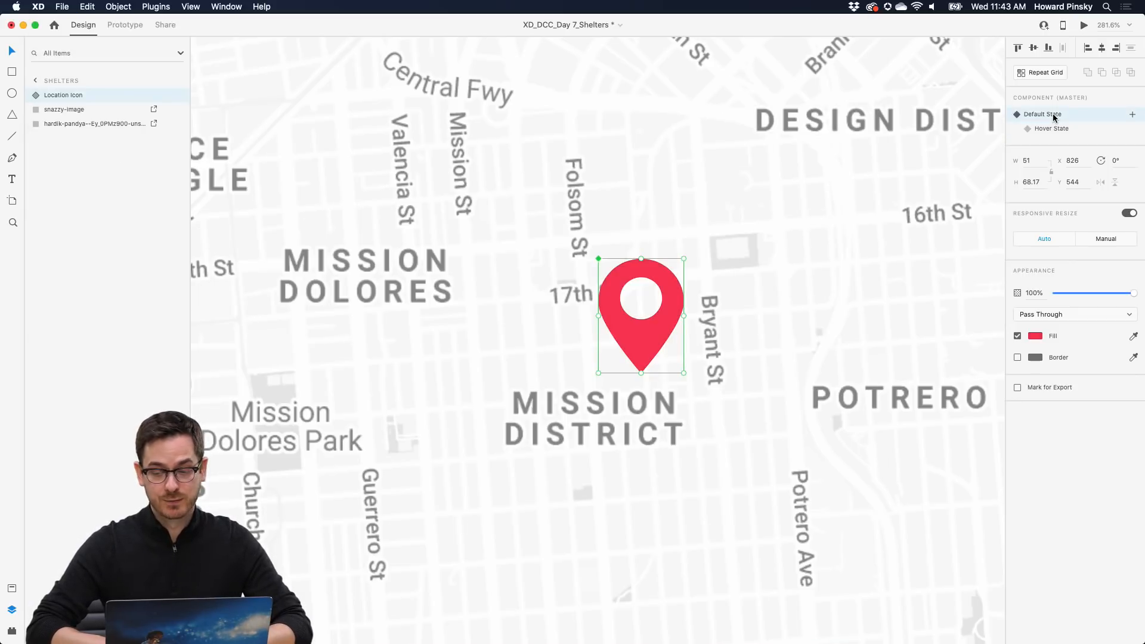
left_click(1084, 25)
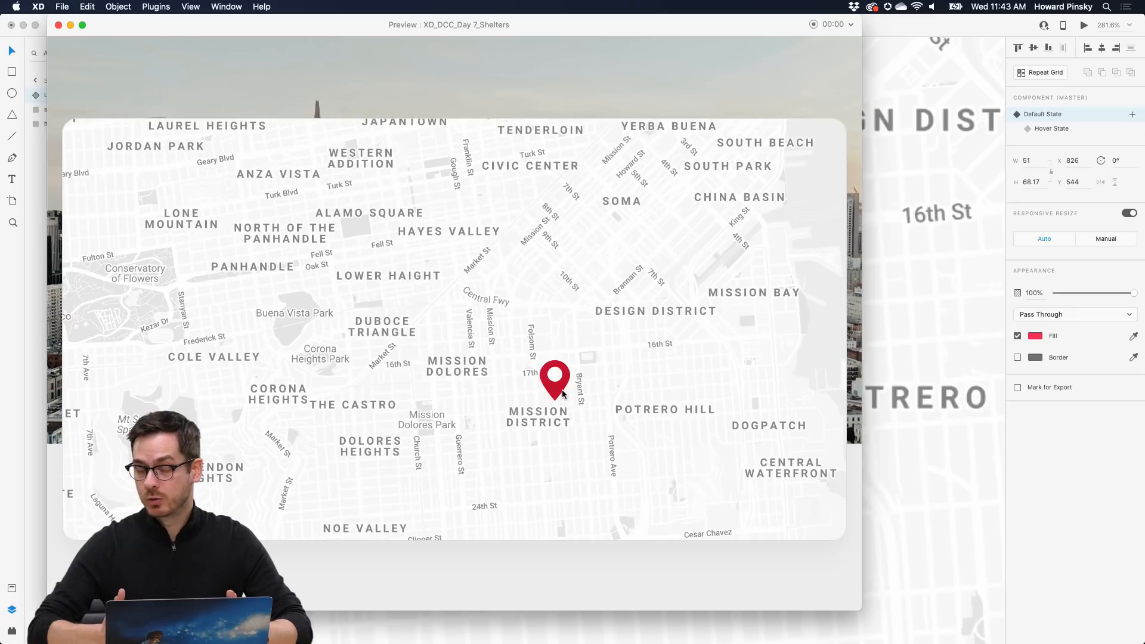
key("super+w")
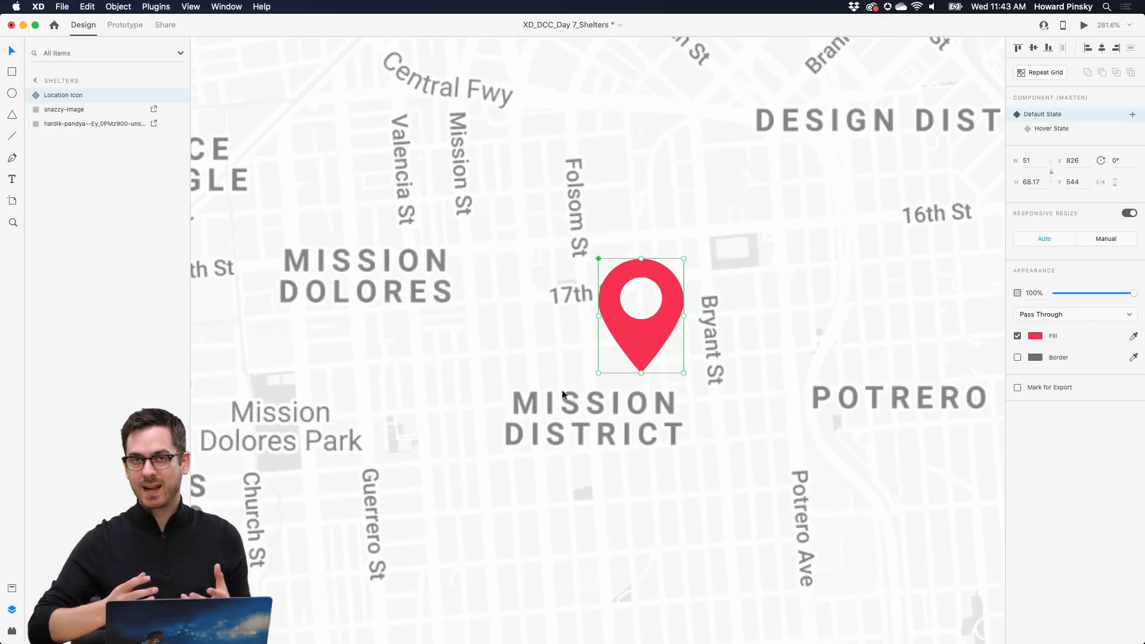
left_click(1076, 127)
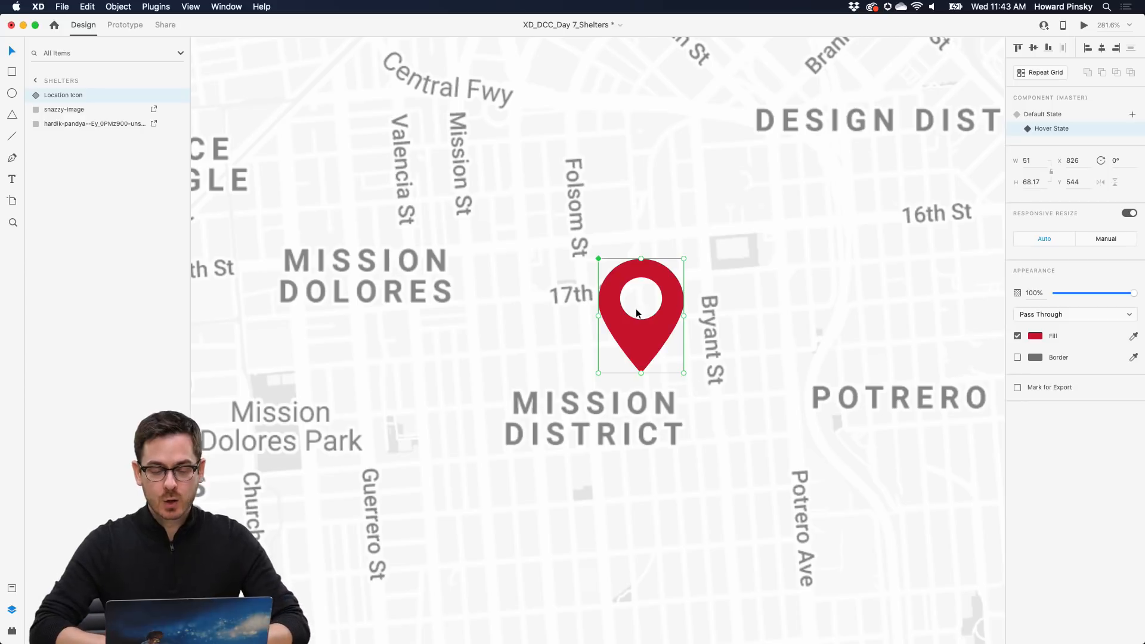
- Inside the component, draw a 236 × 126 card above the pin with corner radius 8
double_click(642, 338)
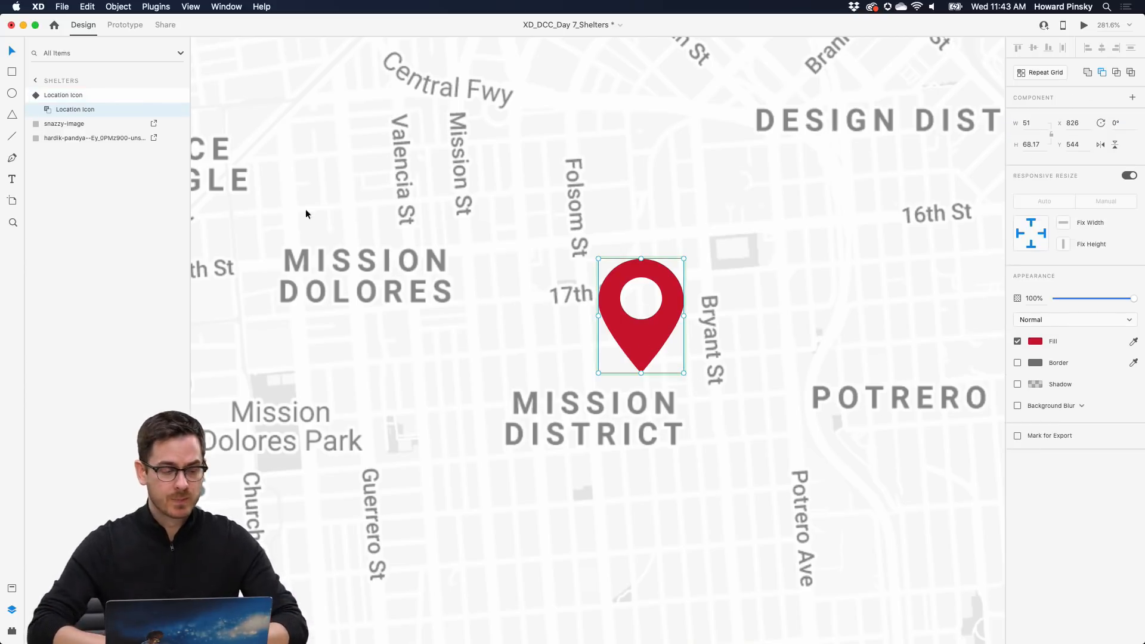
left_click(10, 71)
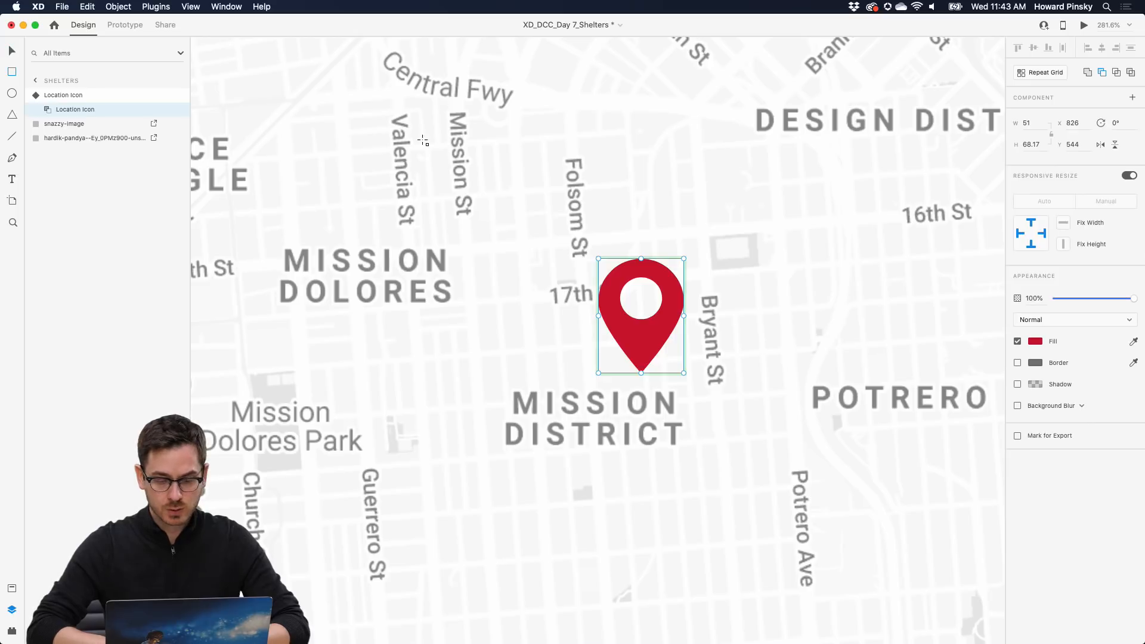
mouse_move(409, 132)
left_mouse_down()
mouse_move(703, 274)
mouse_move(807, 343)
left_mouse_up()
mouse_move(741, 280)
left_mouse_down()
mouse_move(749, 236)
mouse_move(774, 229)
left_mouse_up()
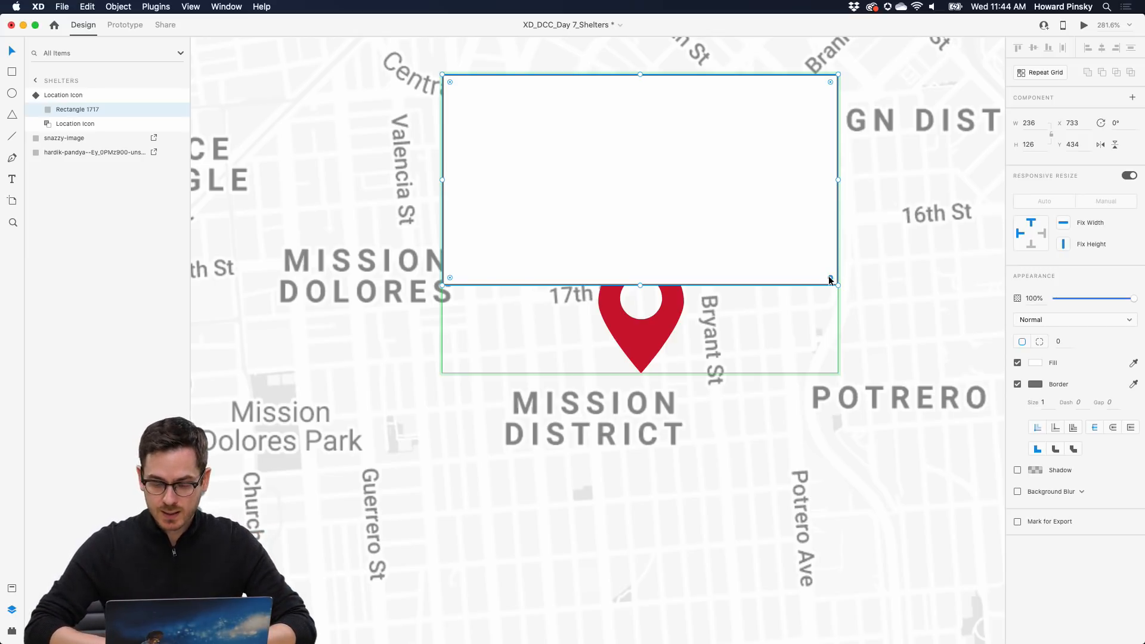
left_click_drag(830, 279, 825, 272)
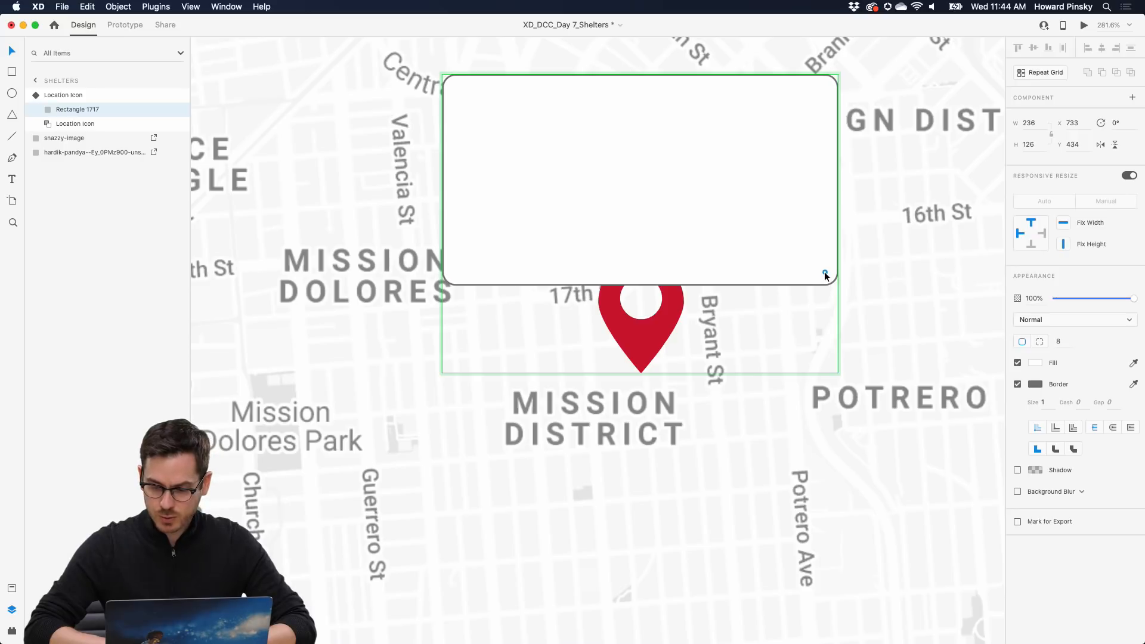
- Give the card a white-to-light-grey linear gradient fill and a pale grey border
left_click(1017, 385)
left_click(1036, 364)
left_click(908, 292)
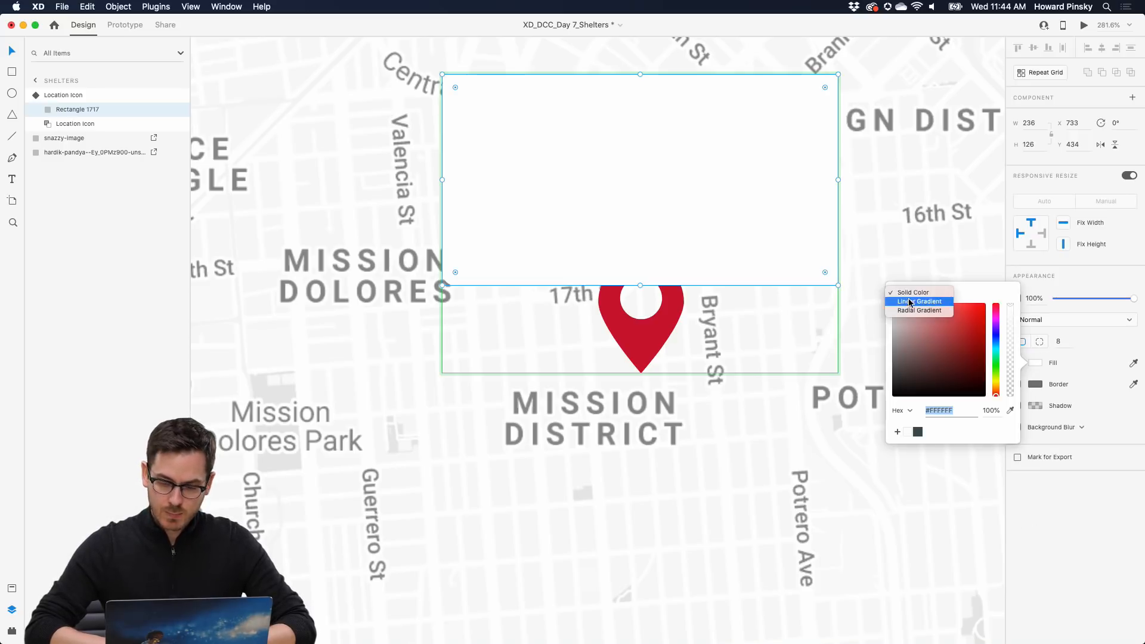
left_click(910, 301)
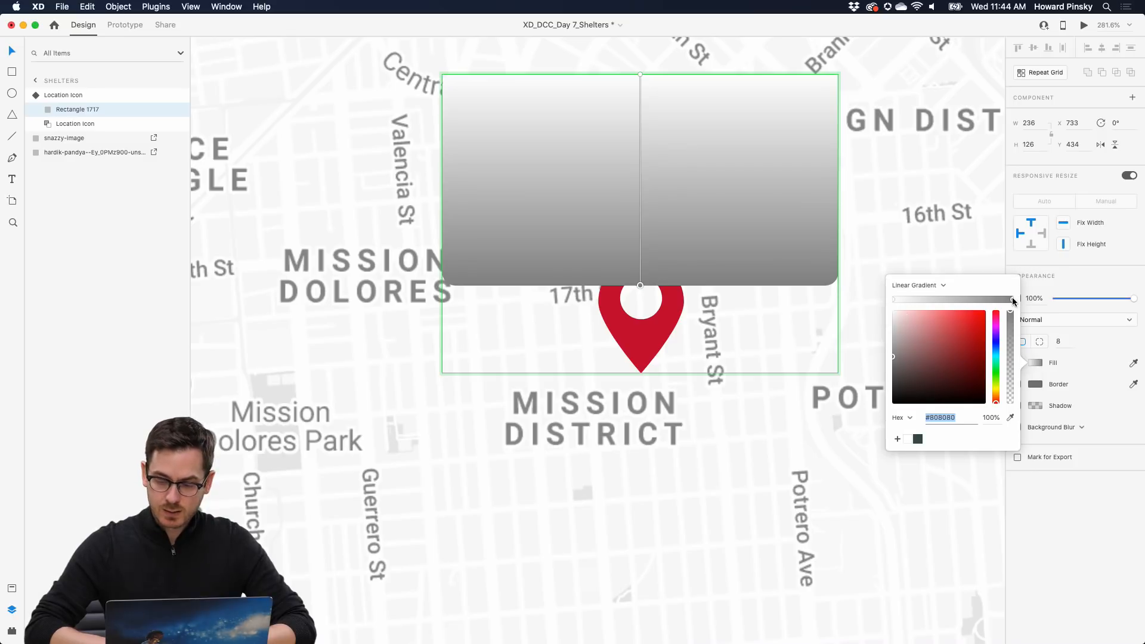
left_click_drag(920, 332, 880, 323)
left_click(1074, 486)
left_click(1017, 384)
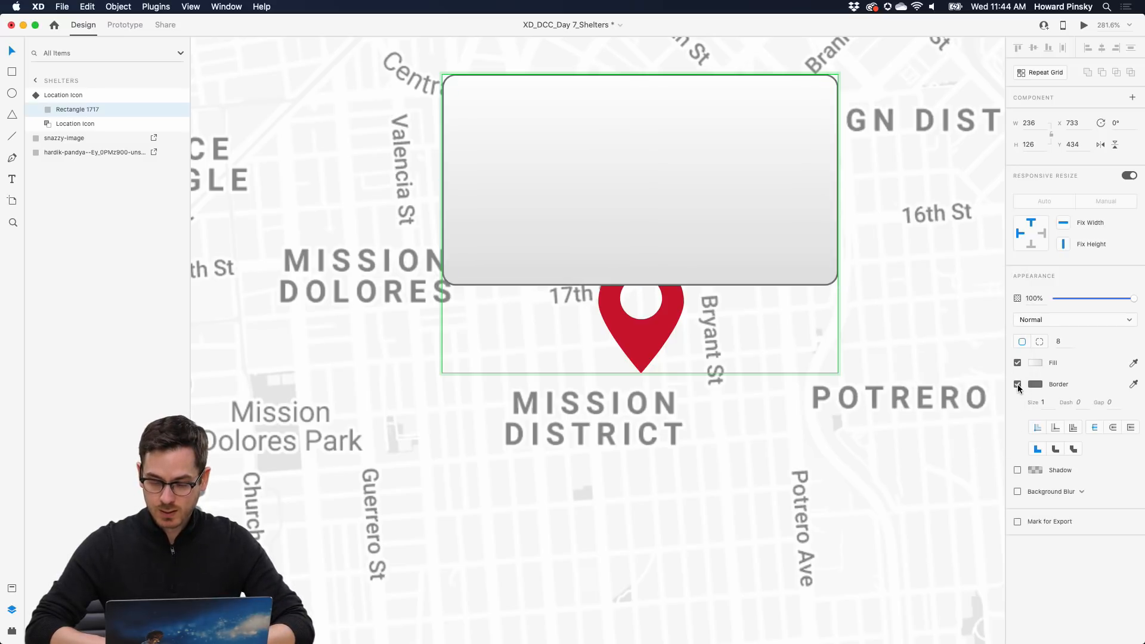
left_click(1035, 384)
left_click_drag(896, 334, 883, 335)
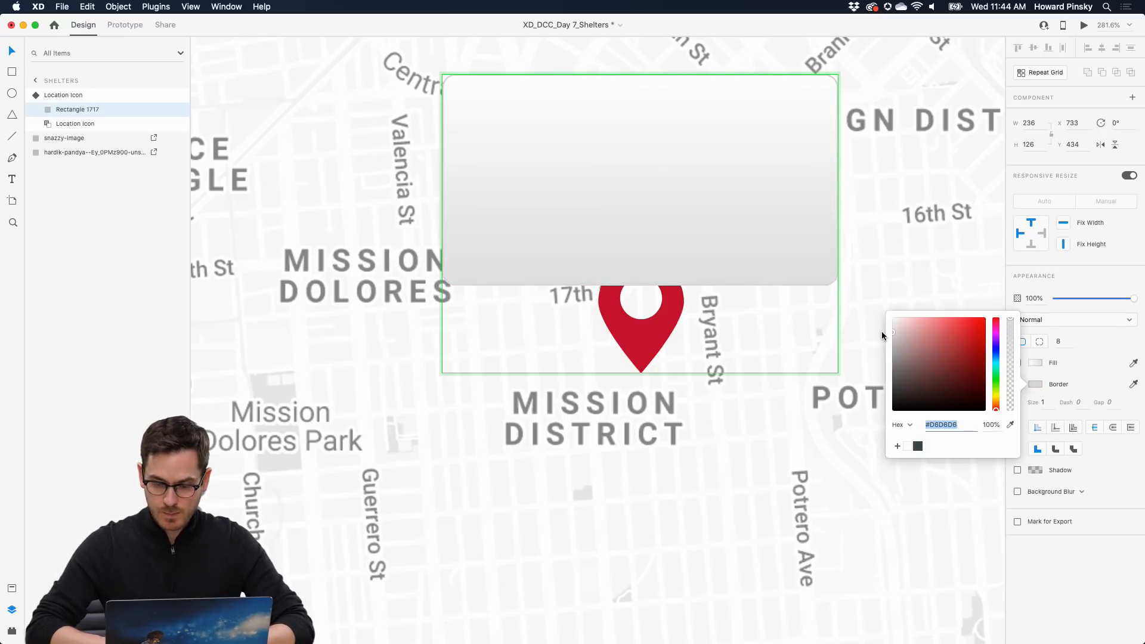
left_click(1042, 559)
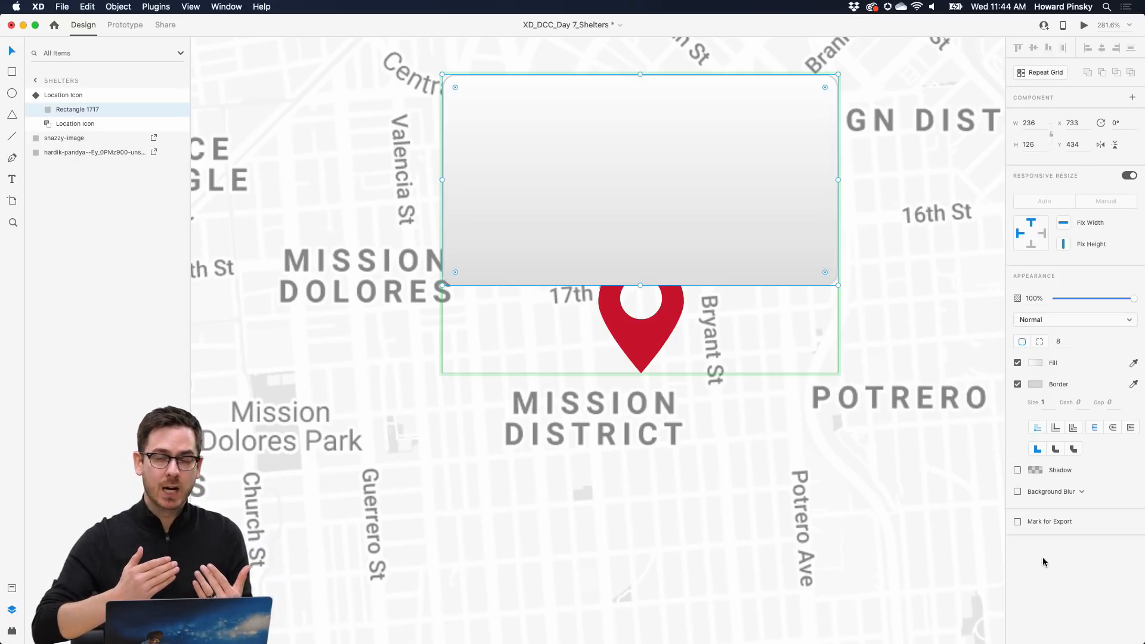
- Add a drop shadow to the card with X 0, Y 13 and blur 10
left_click(1019, 473)
left_click(1074, 492)
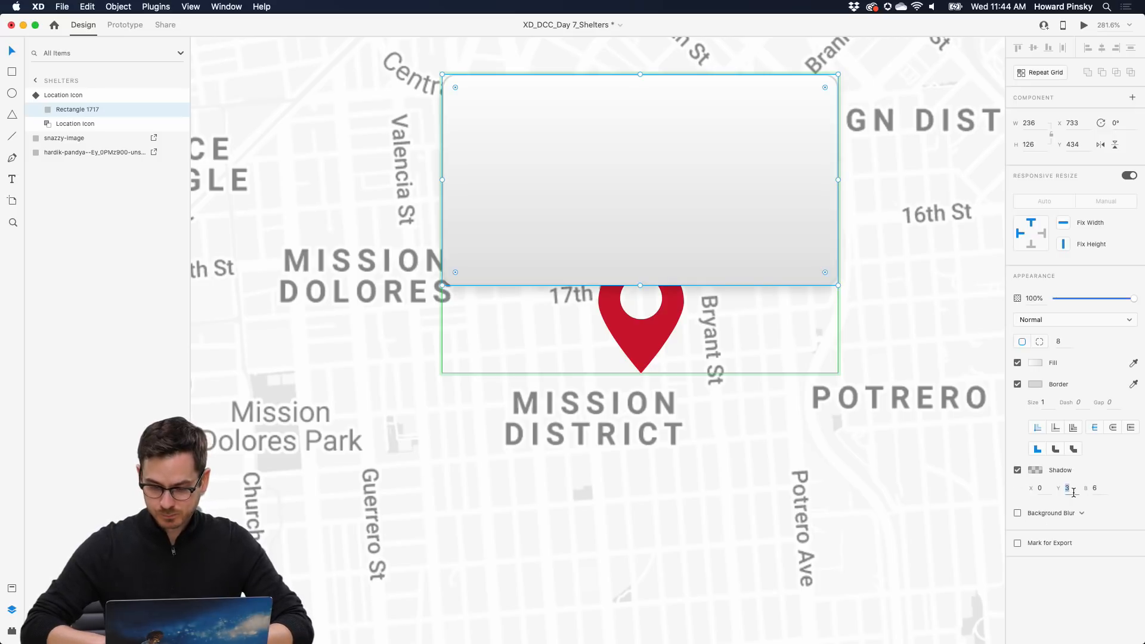
type("13")
left_click(1101, 489)
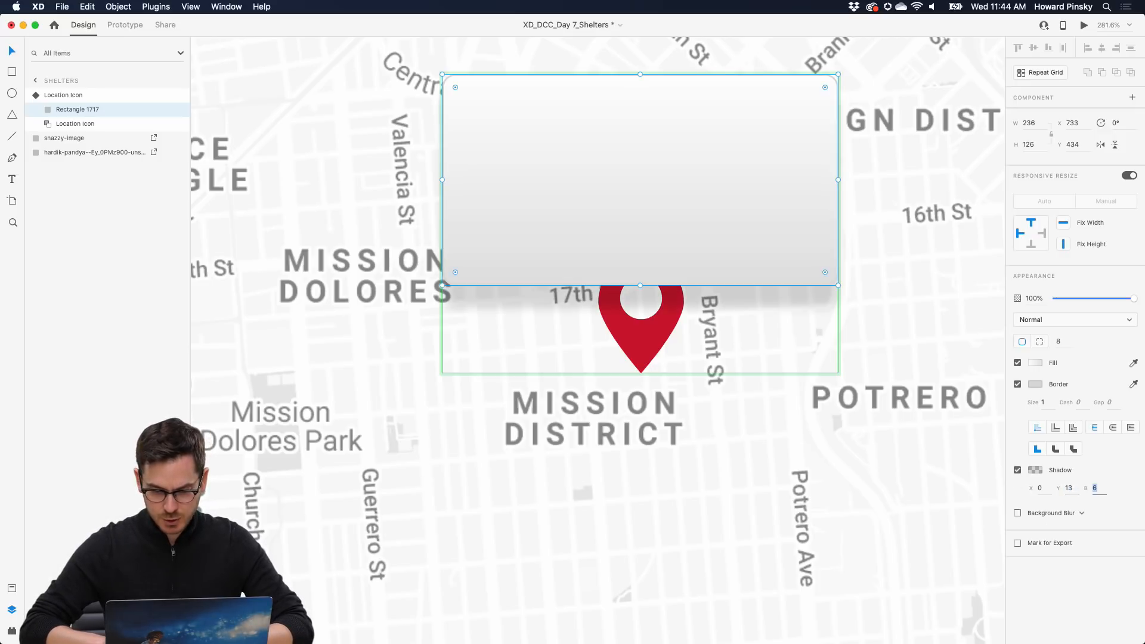
key("Up")
key("Down")
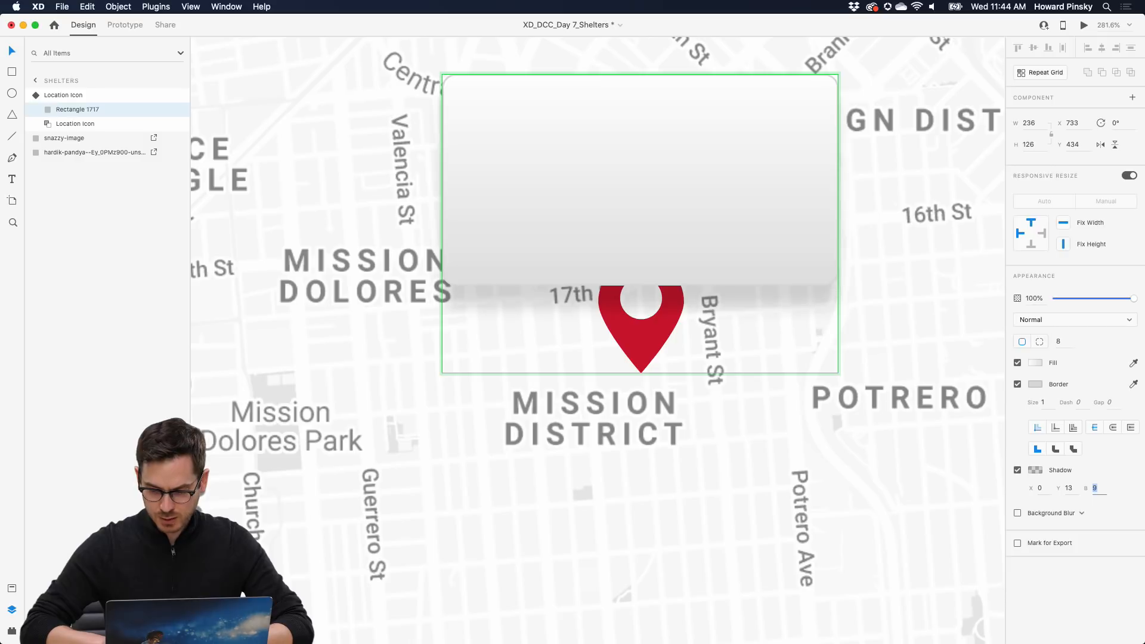
key("Up")
- Lower the shadow's black colour to 23% opacity for a lighter shadow
left_click(1036, 470)
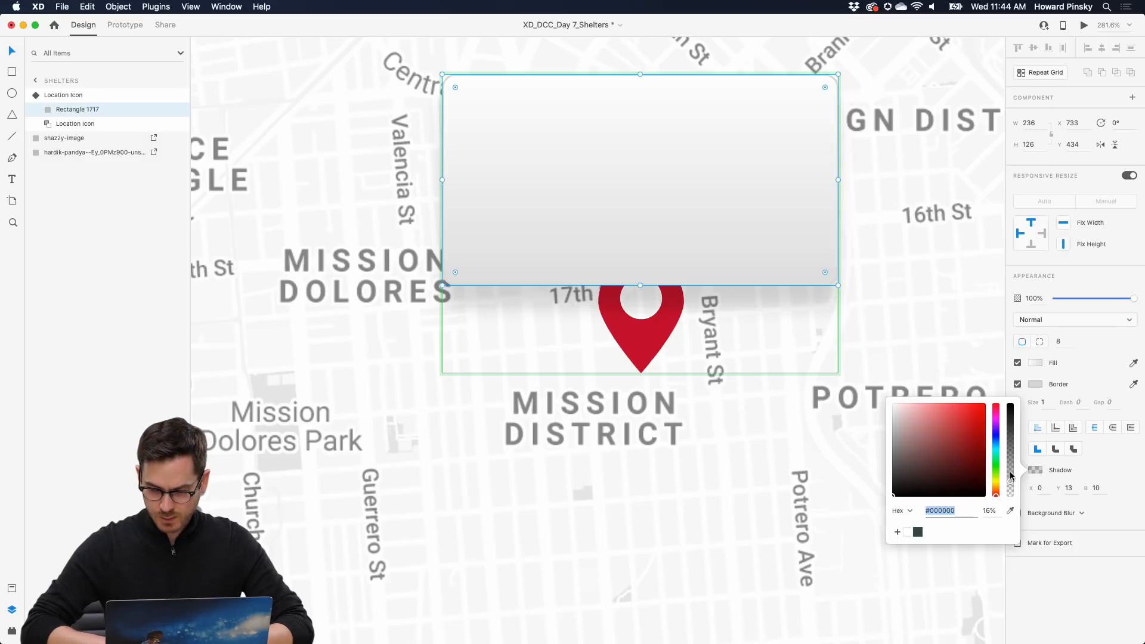
left_click_drag(1011, 476, 1011, 480)
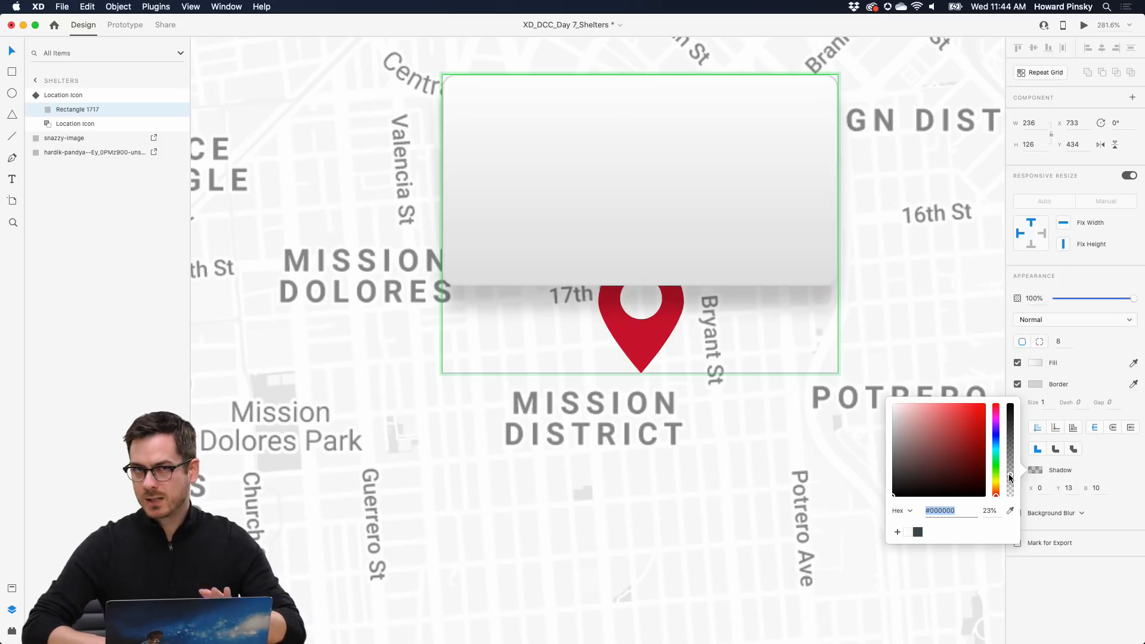
left_click(1057, 597)
scroll(827, 371, "down", 5)
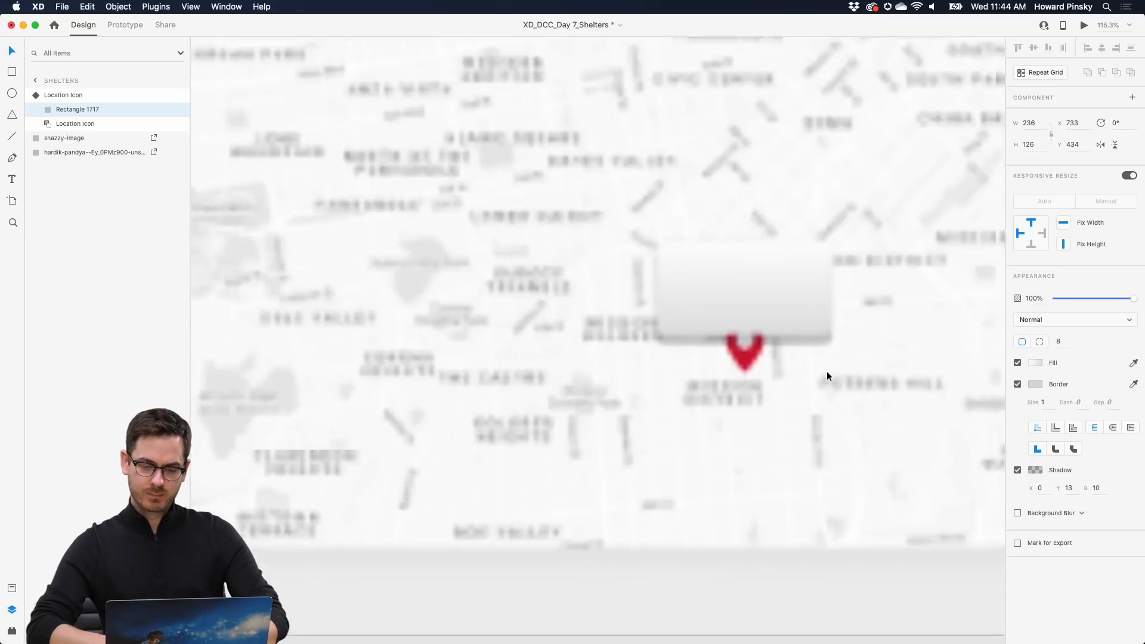
scroll(827, 376, "up", 5)
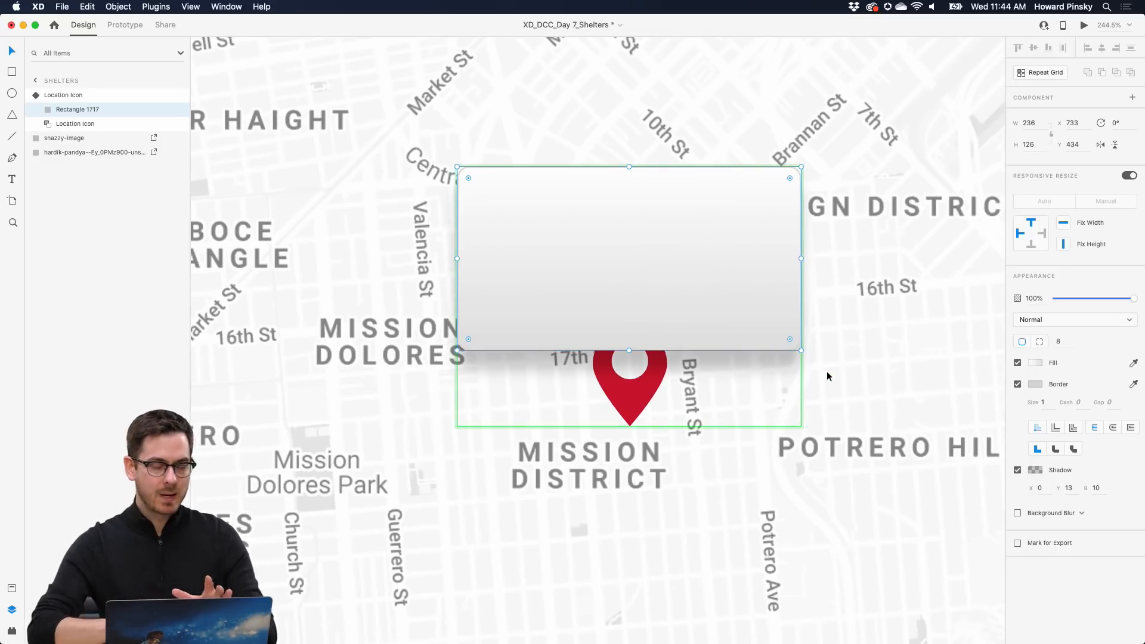
scroll(827, 372, "down", 3)
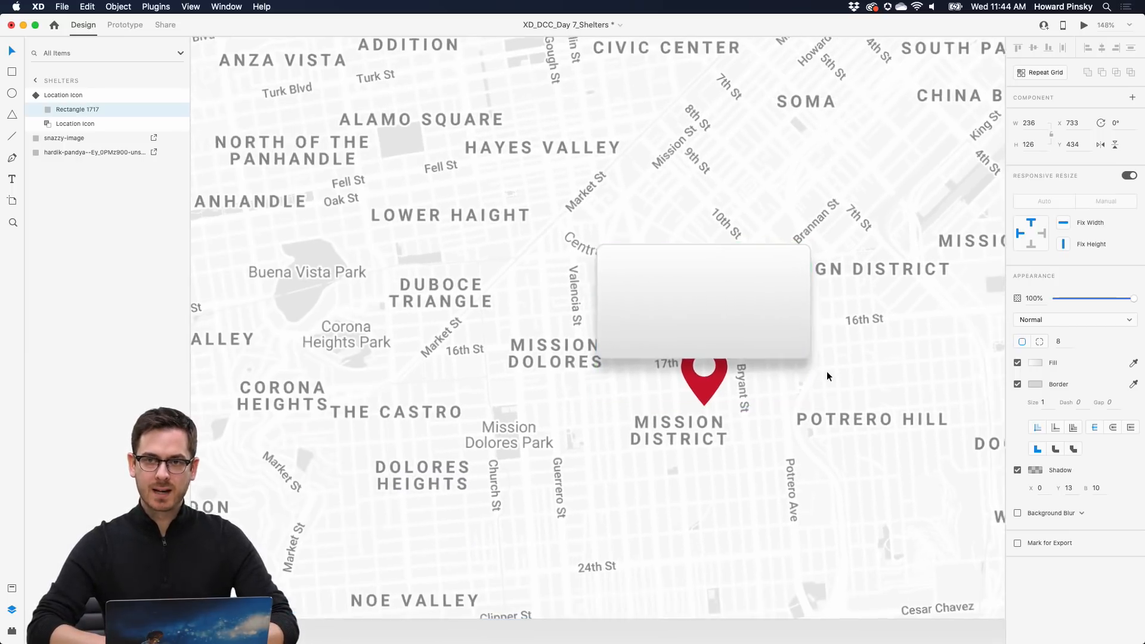
scroll(826, 371, "up", 2)
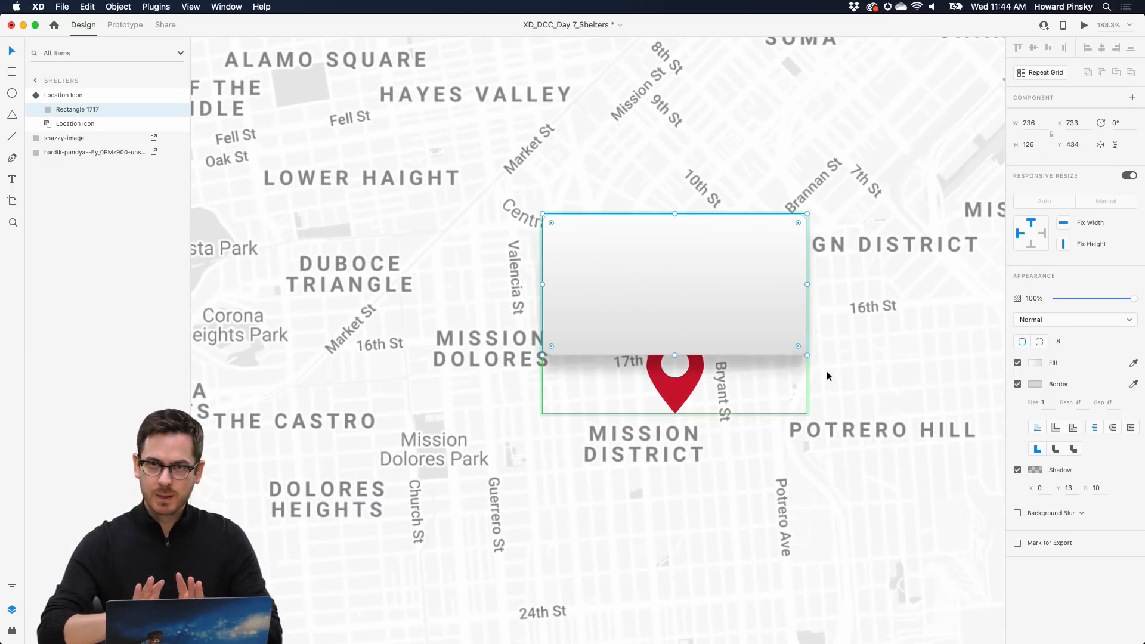
left_click(1035, 470)
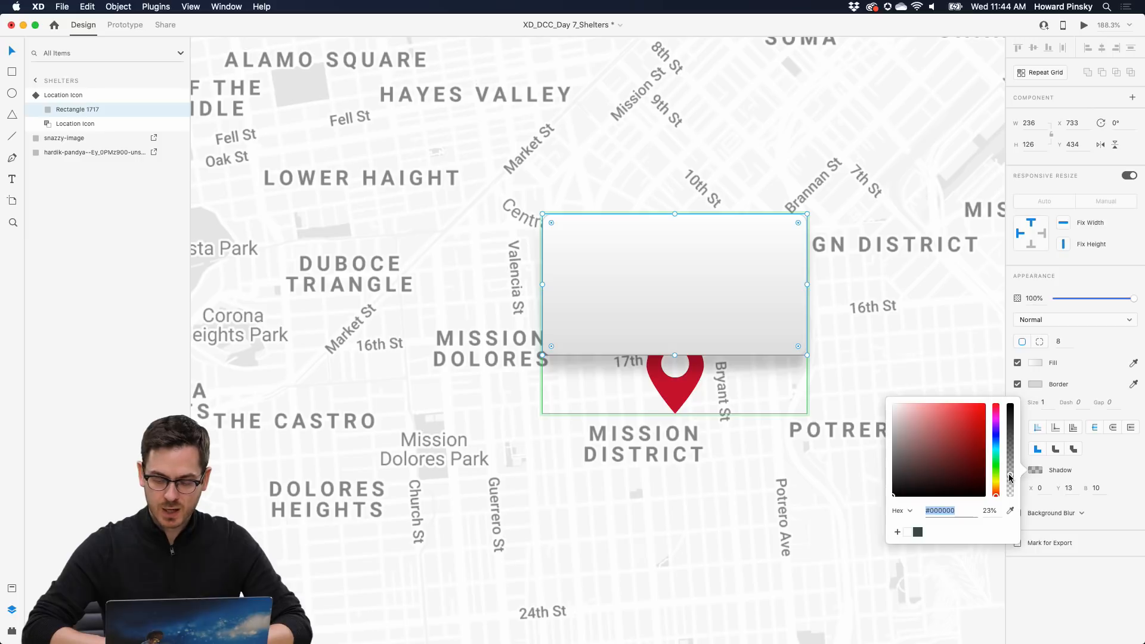
left_click_drag(1009, 476, 1009, 481)
left_click(1066, 587)
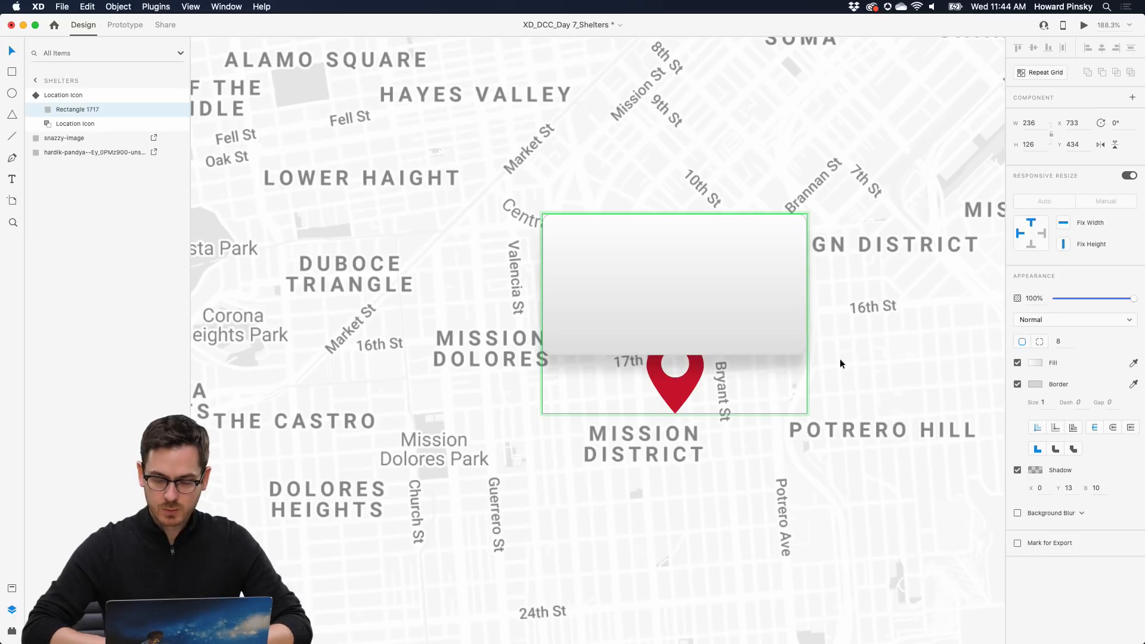
scroll(828, 340, "down", 3)
scroll(828, 340, "up", 2)
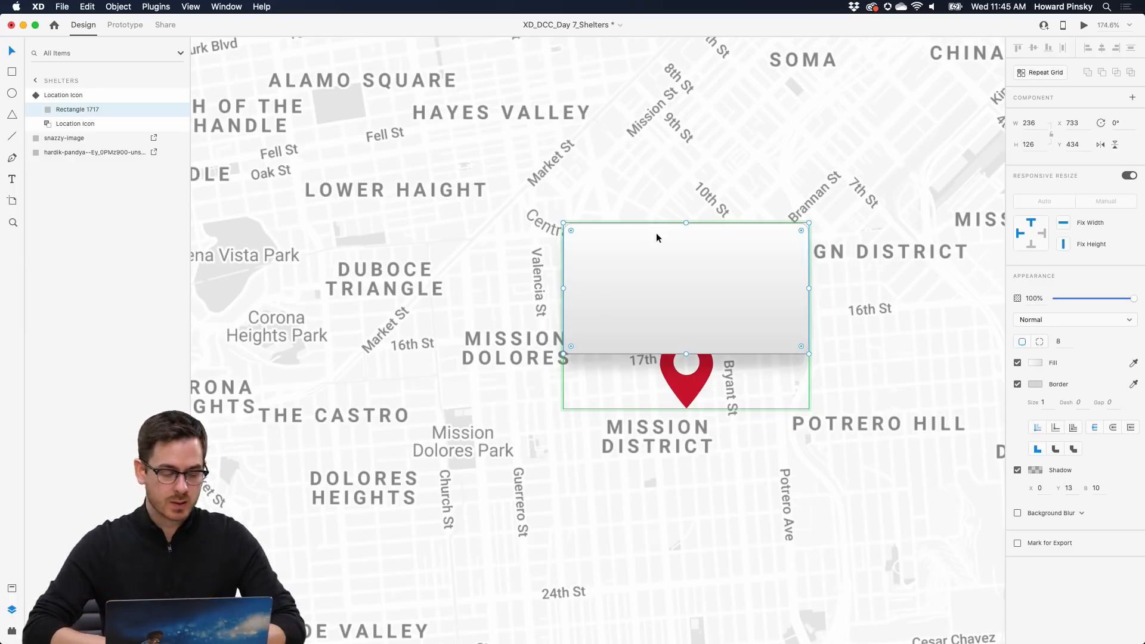
scroll(732, 248, "up", 5)
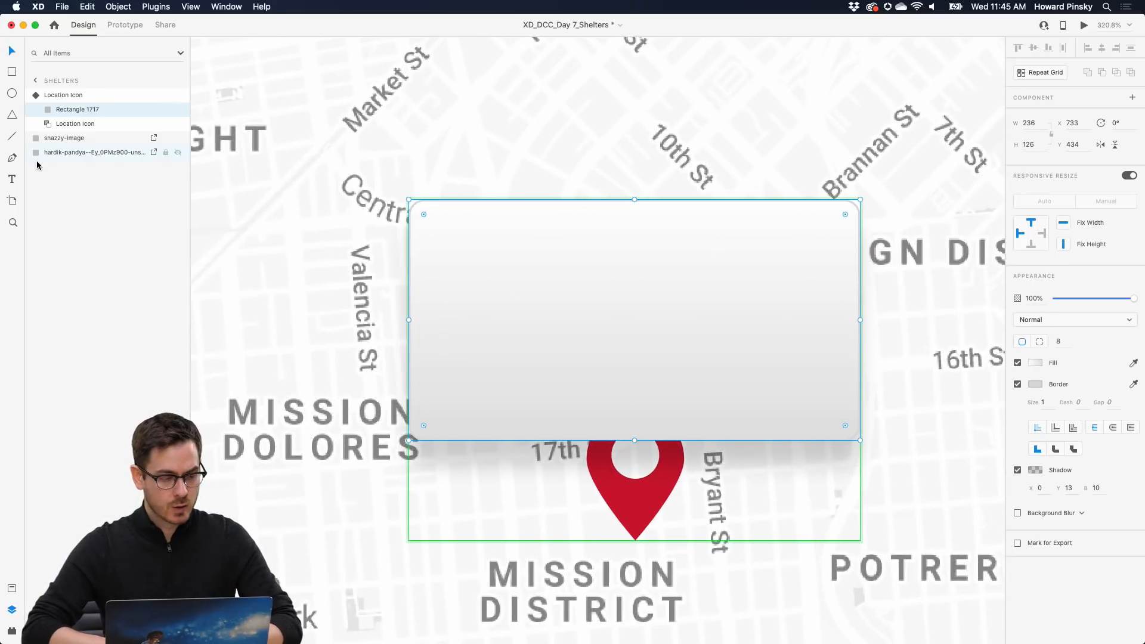
- Add a 'Mission Shelter' title at the card's top left in uppercase Sofia Pro Semi Bold 16
left_click(12, 179)
left_click(448, 244)
type("M")
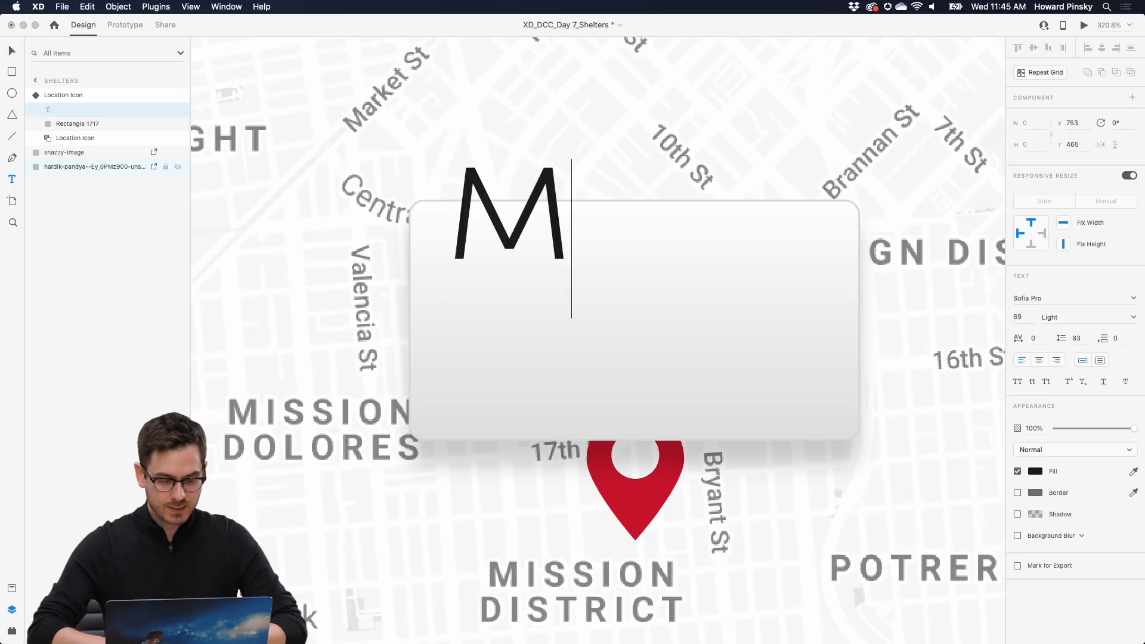
type("ission S")
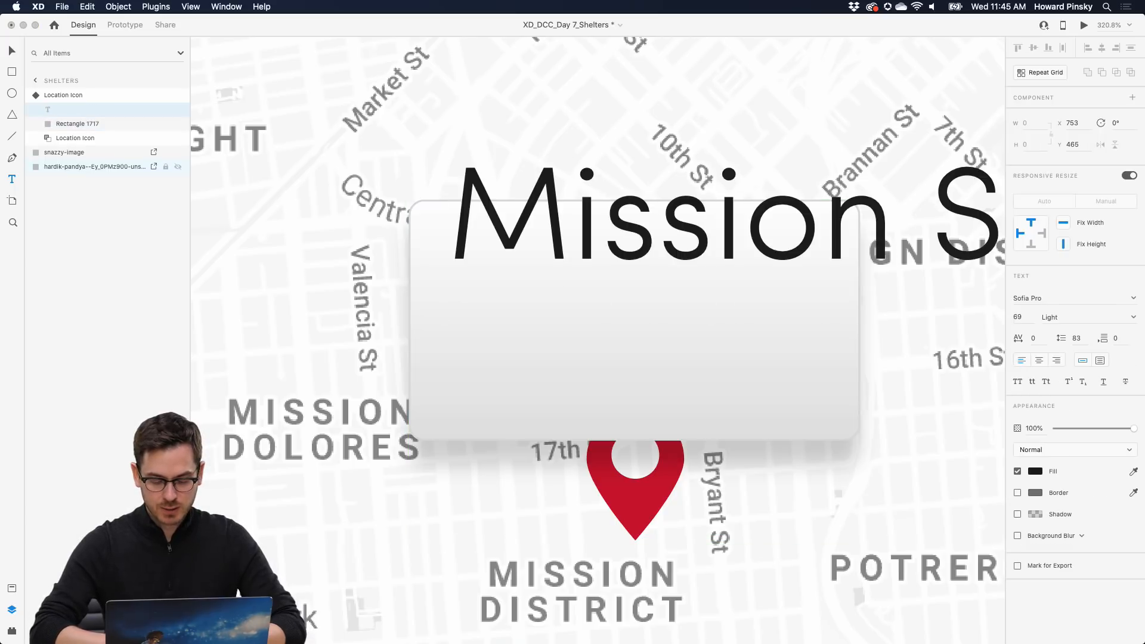
key("Escape")
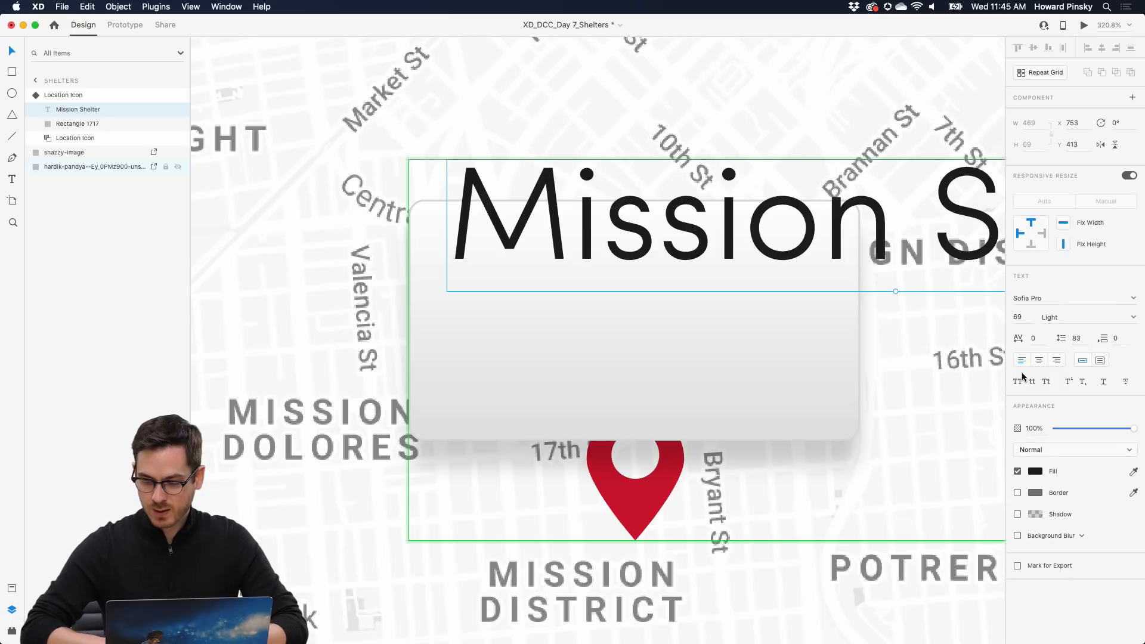
left_click_drag(896, 293, 515, 271)
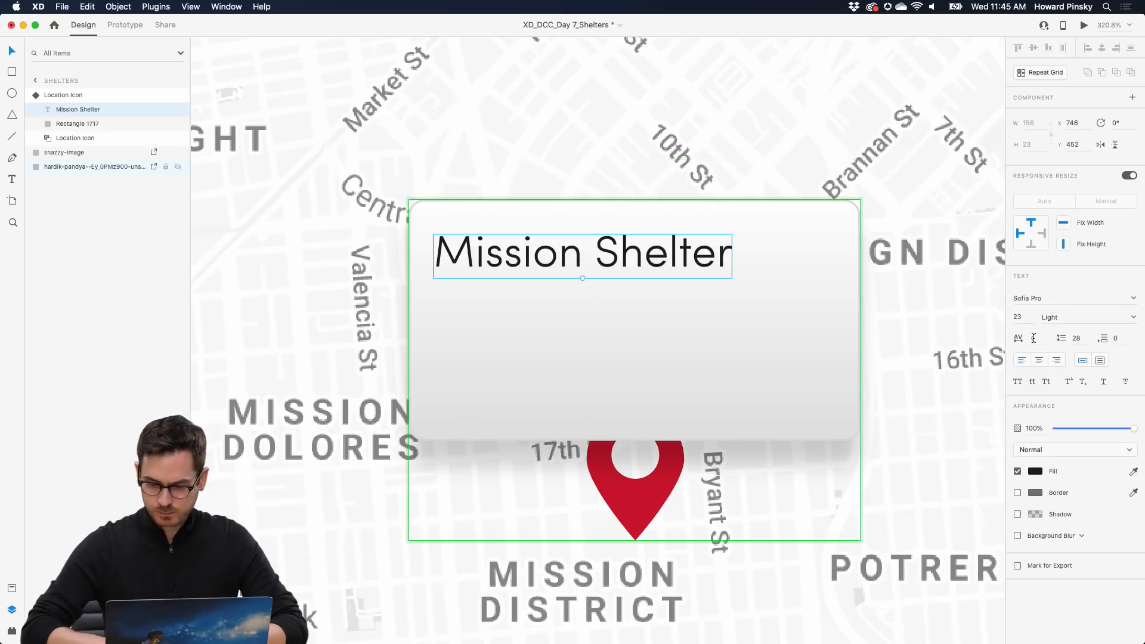
left_click(1019, 383)
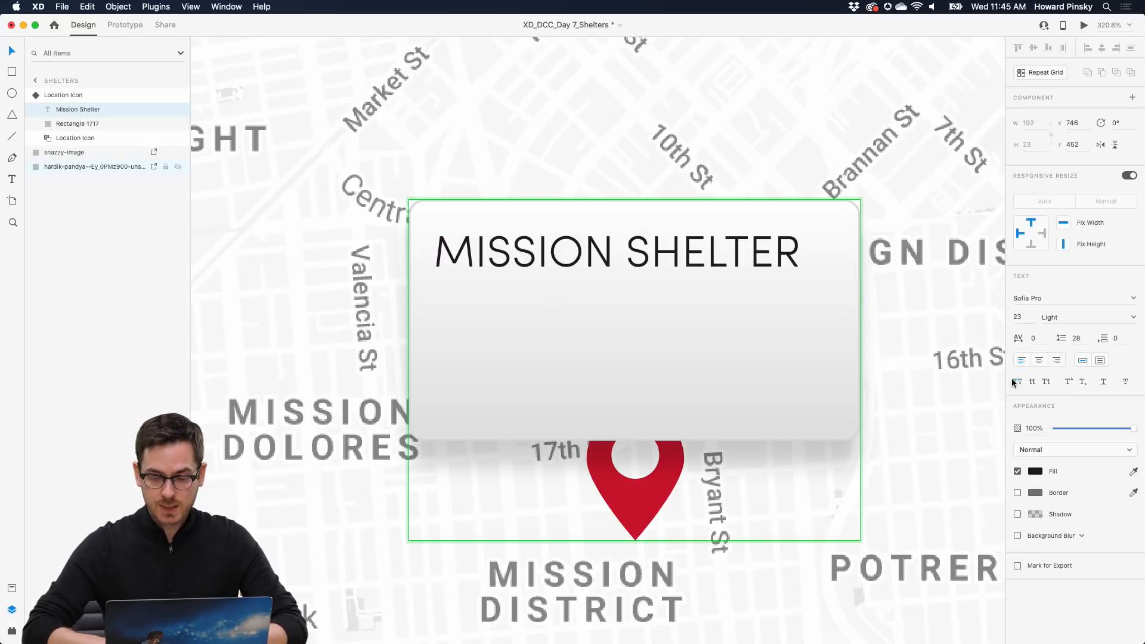
left_click(1136, 322)
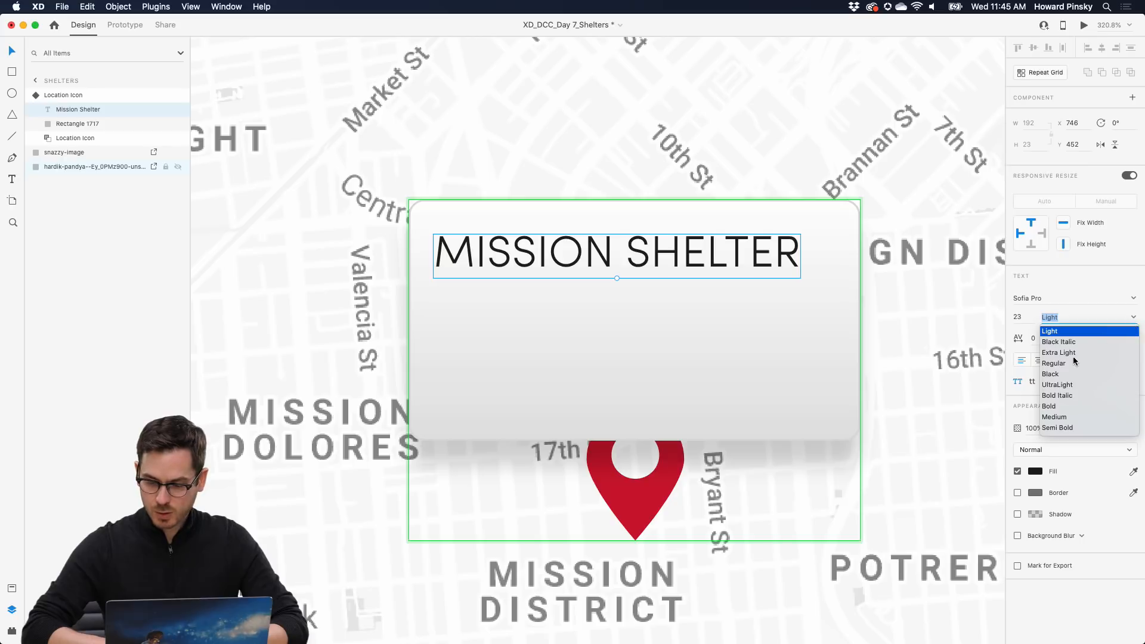
left_click(1060, 427)
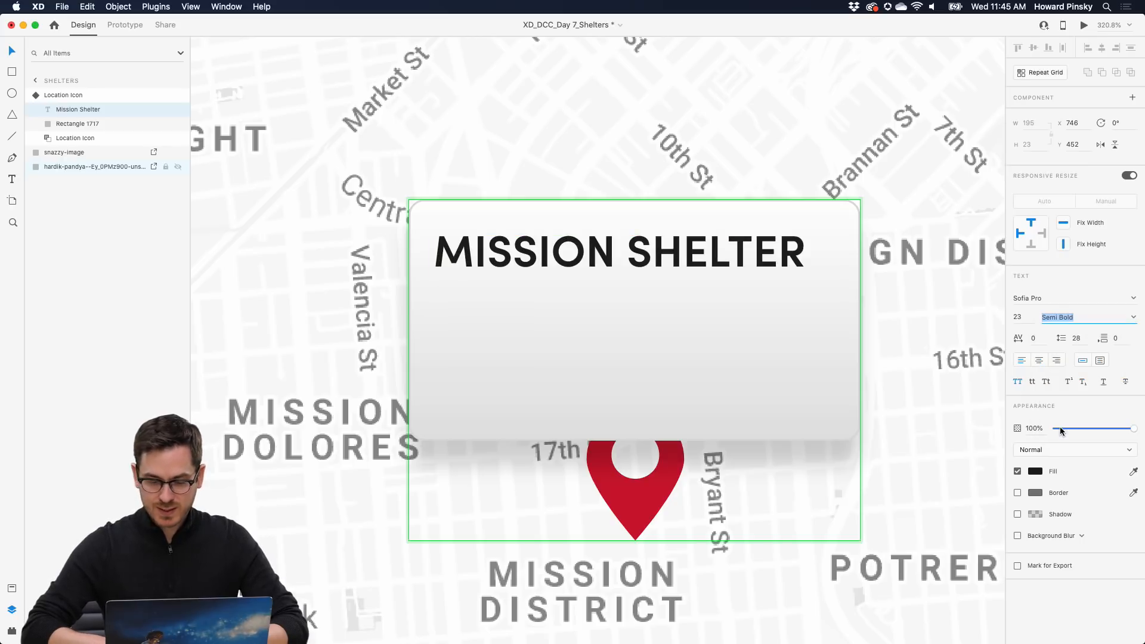
left_click_drag(619, 278, 579, 245)
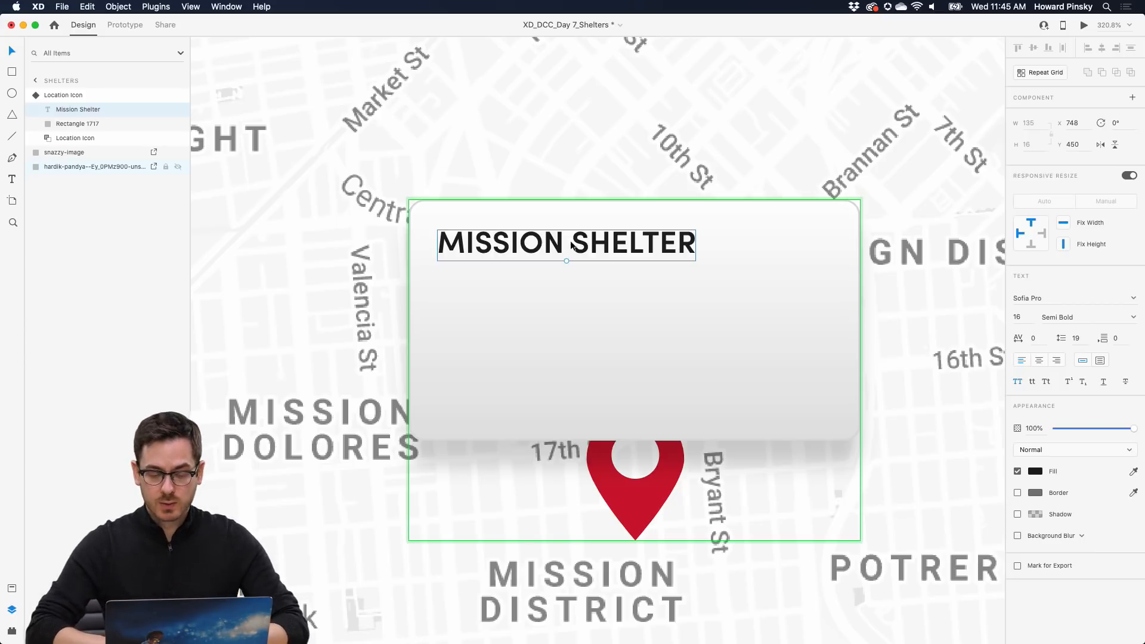
- Duplicate the title below it with uppercase off, ready to rewrite its text
left_click_drag(548, 242, 548, 281)
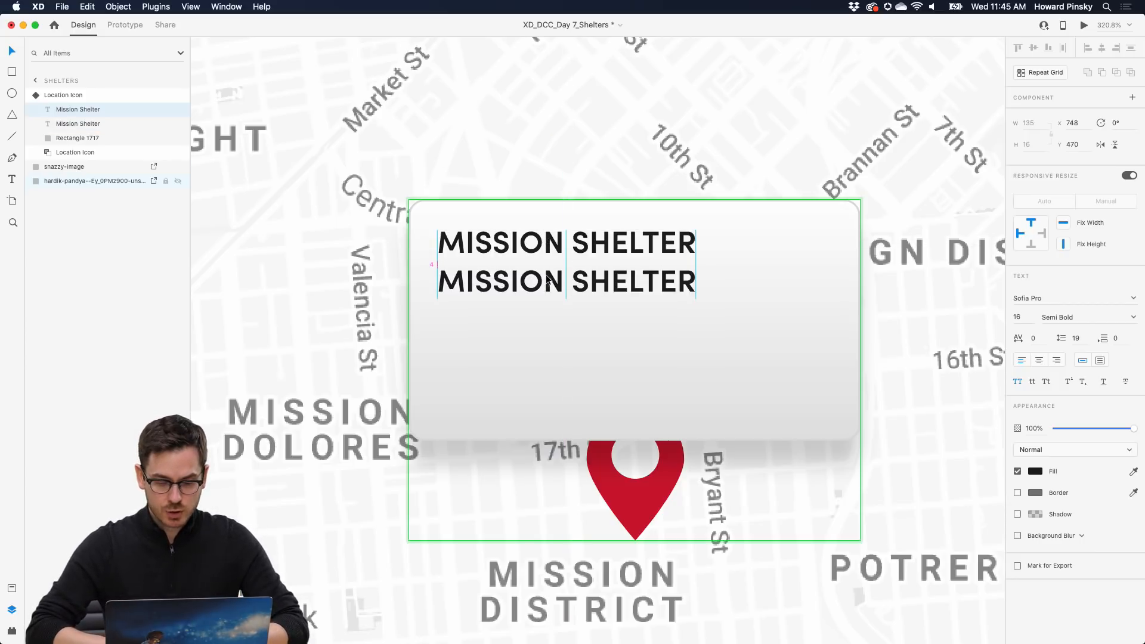
left_click(1018, 381)
double_click(532, 285)
- Replace the copied line's text with '123 Mission Street • 4.1 miles'
type("123")
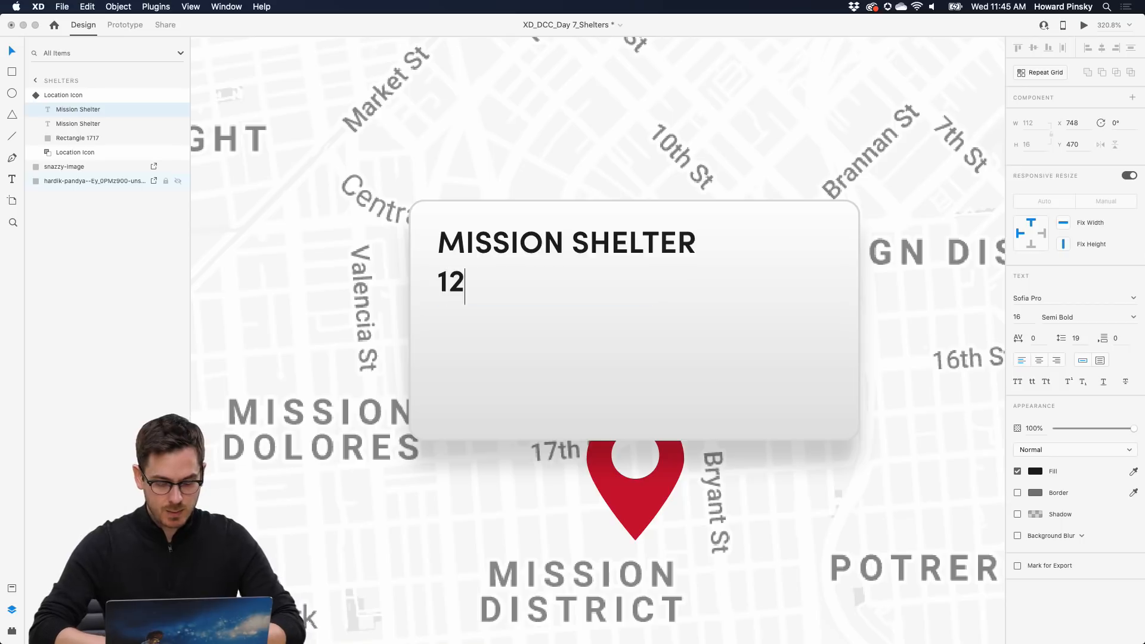
type("Missio")
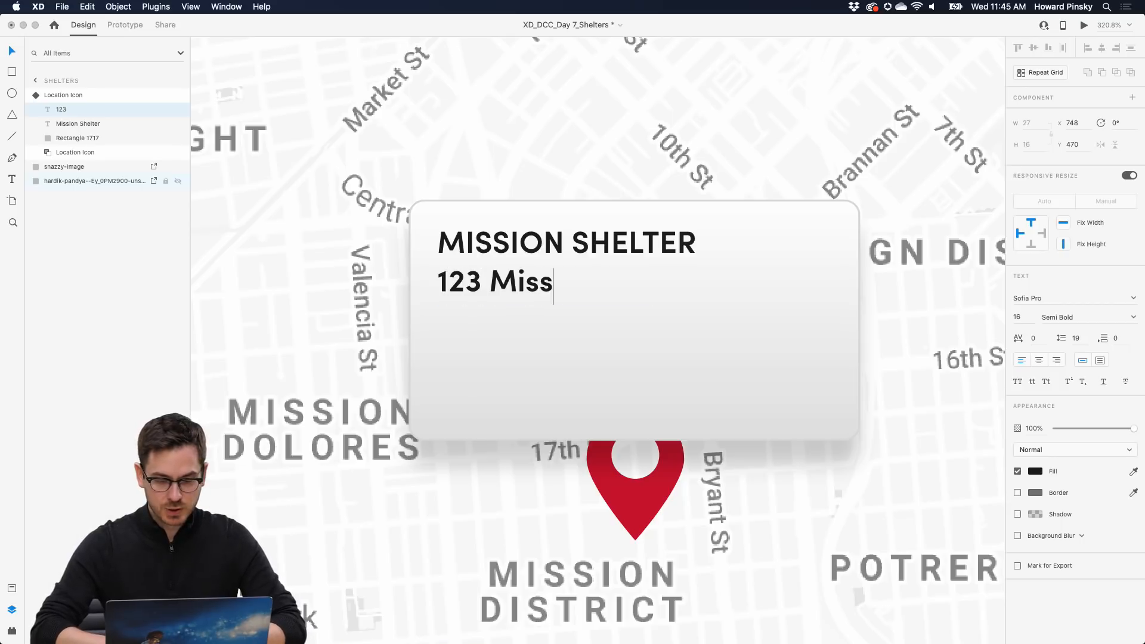
key("BackSpace")
key("BackSpace")
type("ion Street")
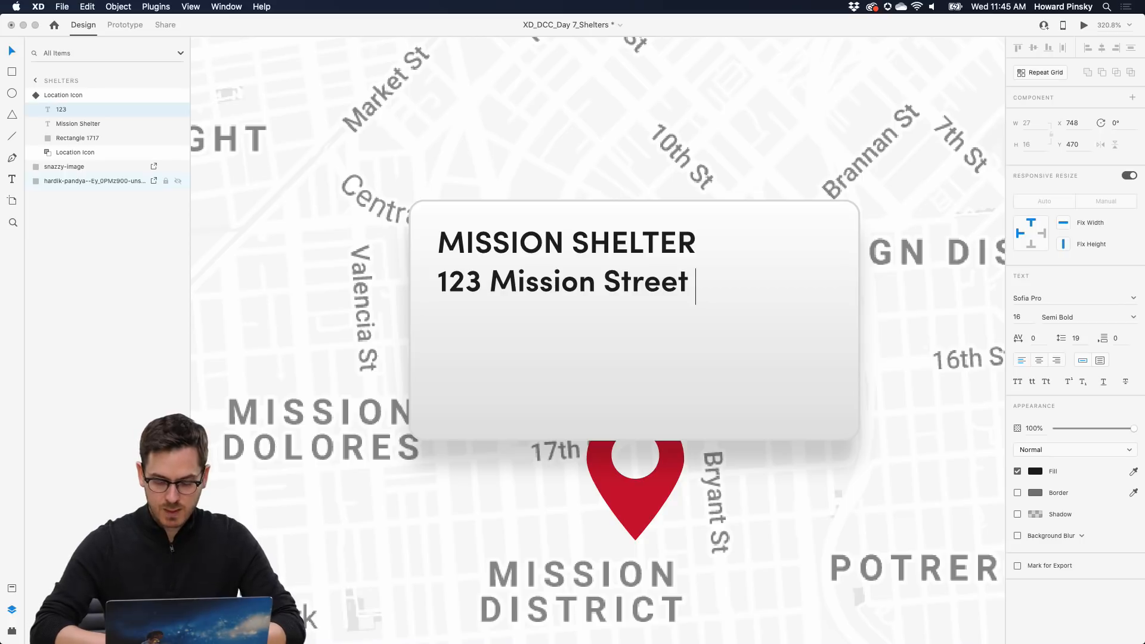
type(" • 4.1 miles")
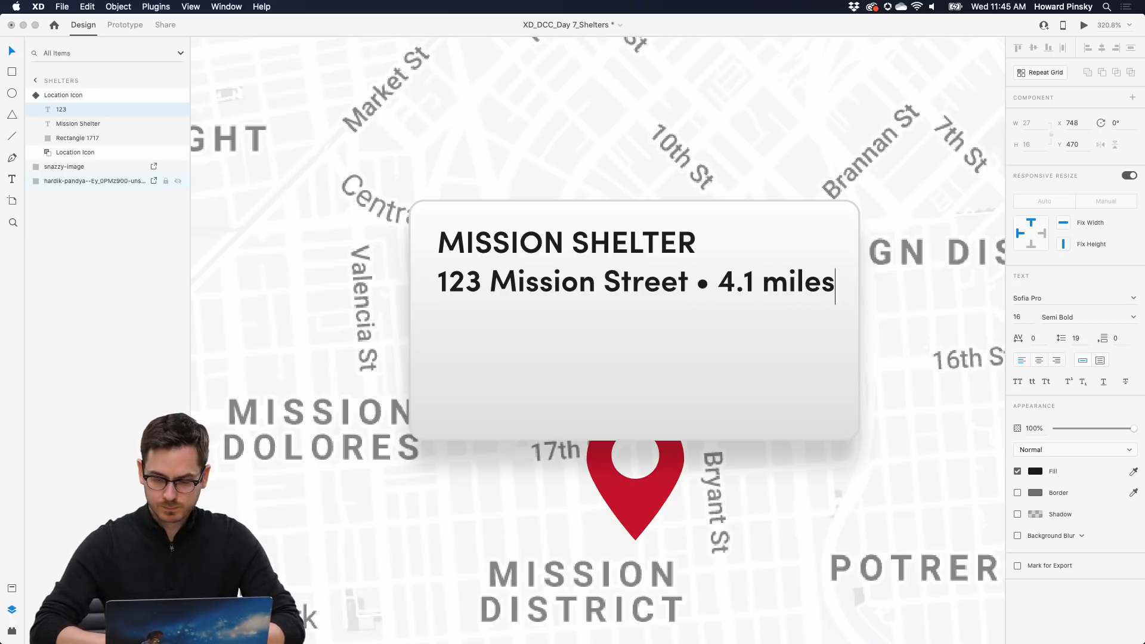
key("Escape")
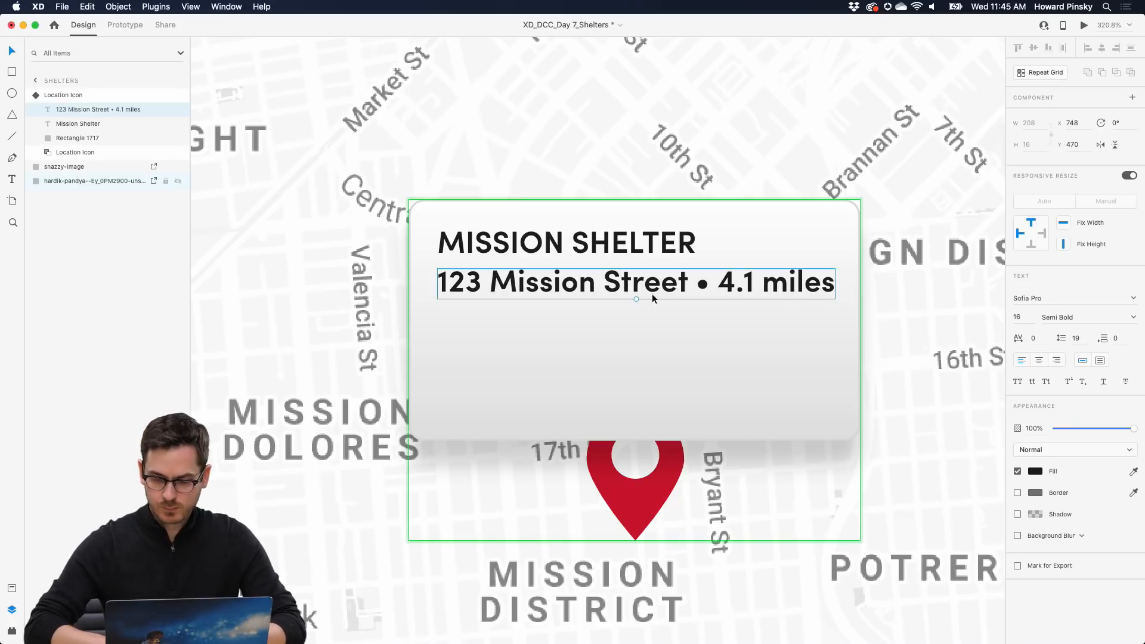
- Style the address Regular 12 at 70% opacity under the title, then duplicate it below
left_click(1020, 319)
key("Down")
key("Down")
key("Down")
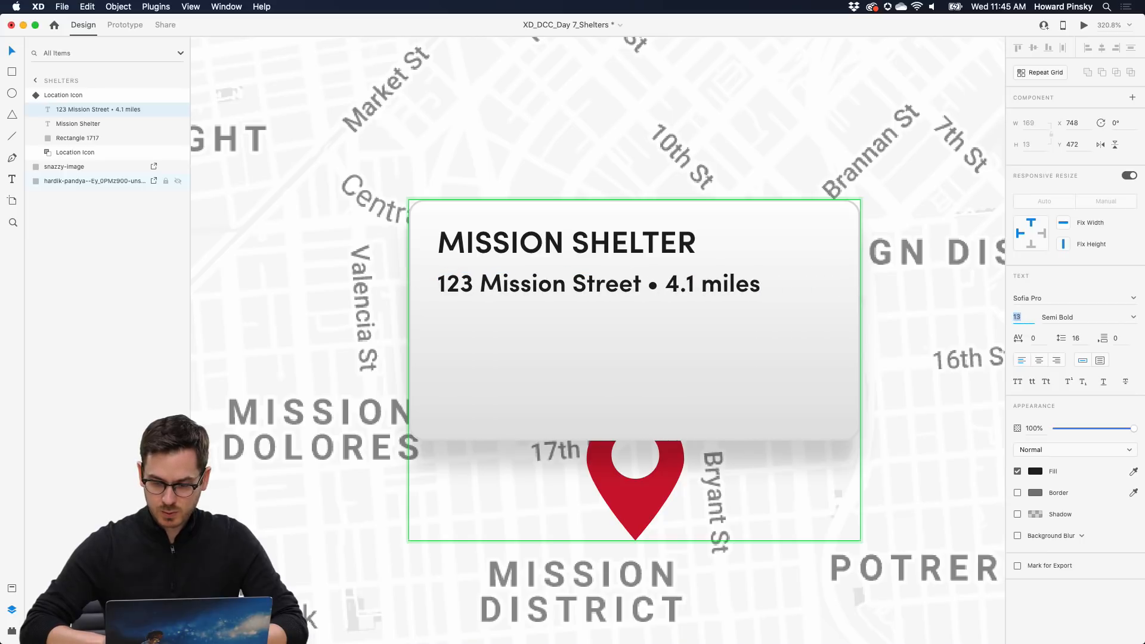
key("Down")
left_click(1128, 319)
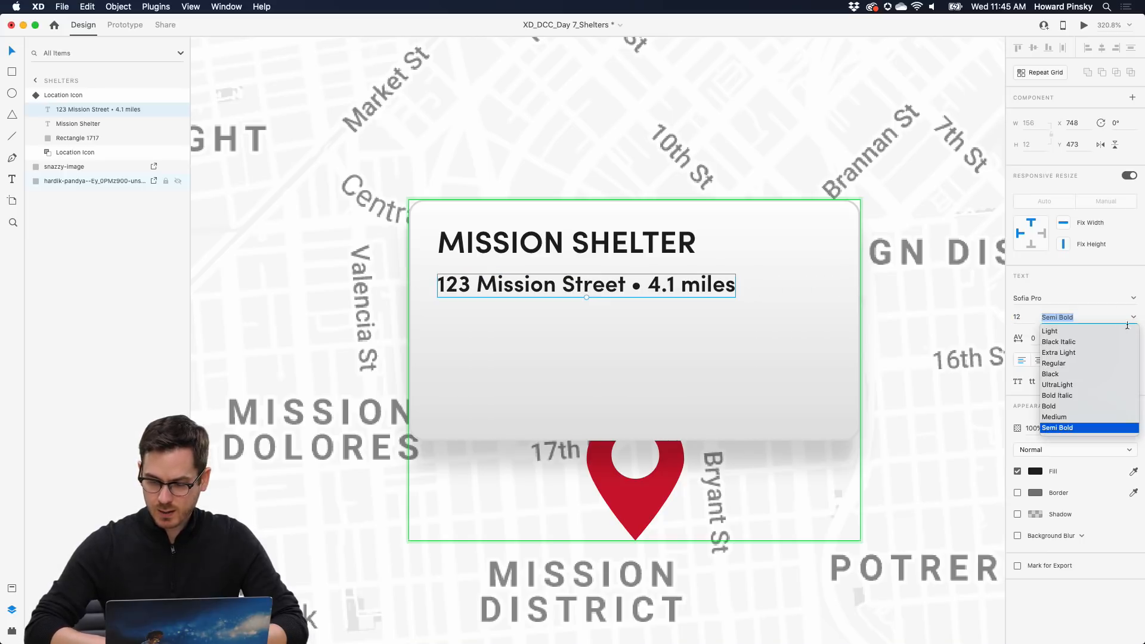
left_click(1054, 363)
left_click_drag(545, 288, 544, 278)
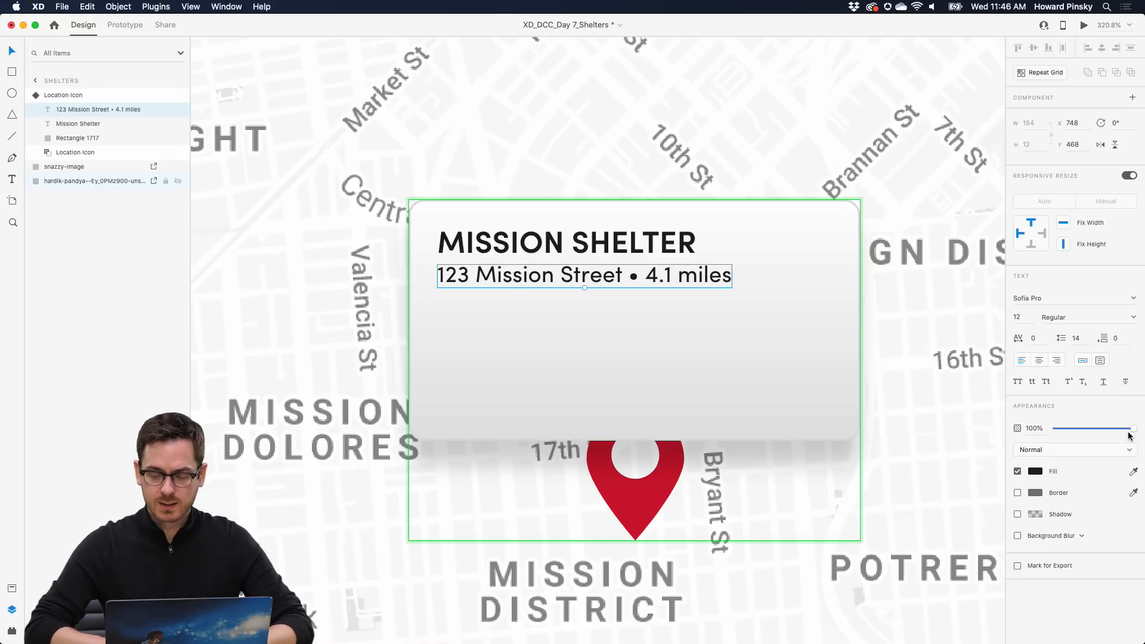
left_click_drag(1133, 428, 1109, 429)
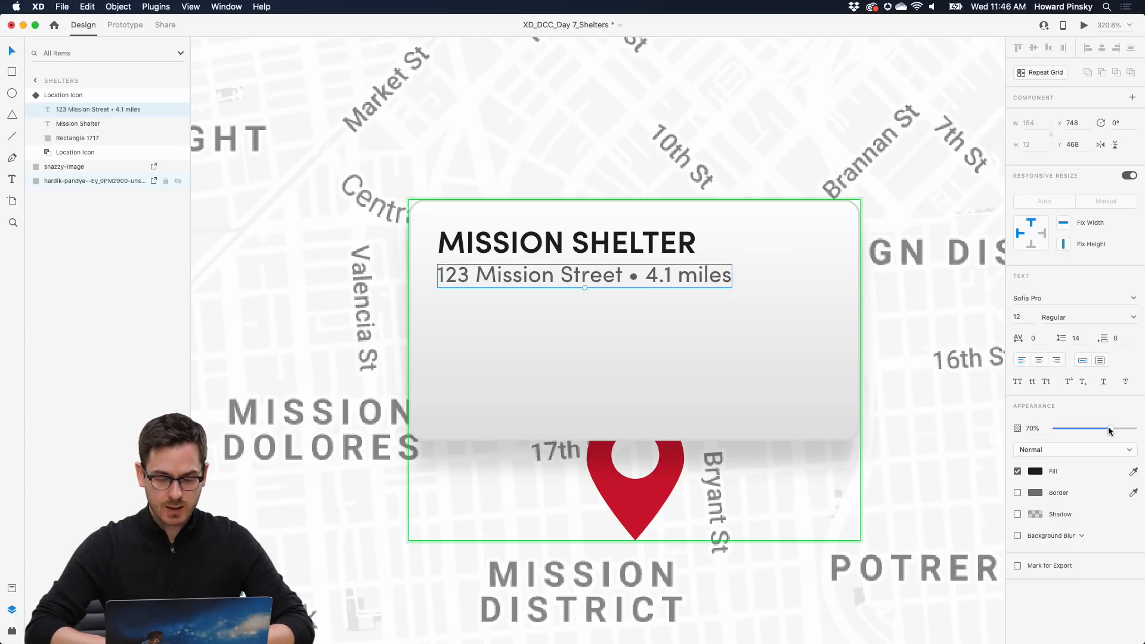
scroll(546, 283, "down", 5)
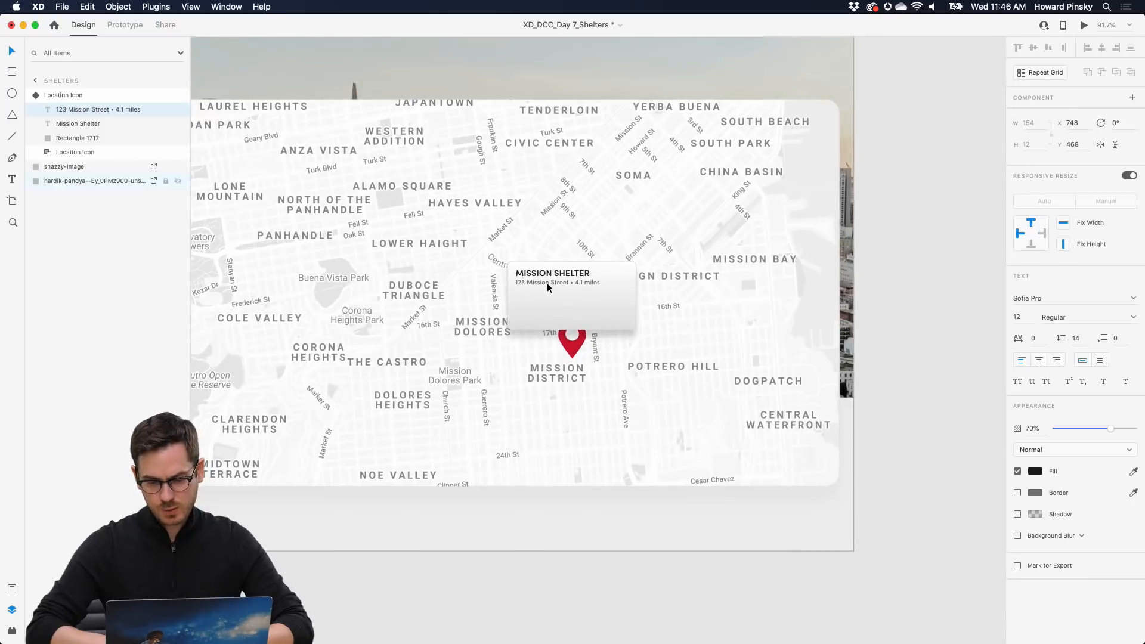
scroll(547, 283, "up", 3)
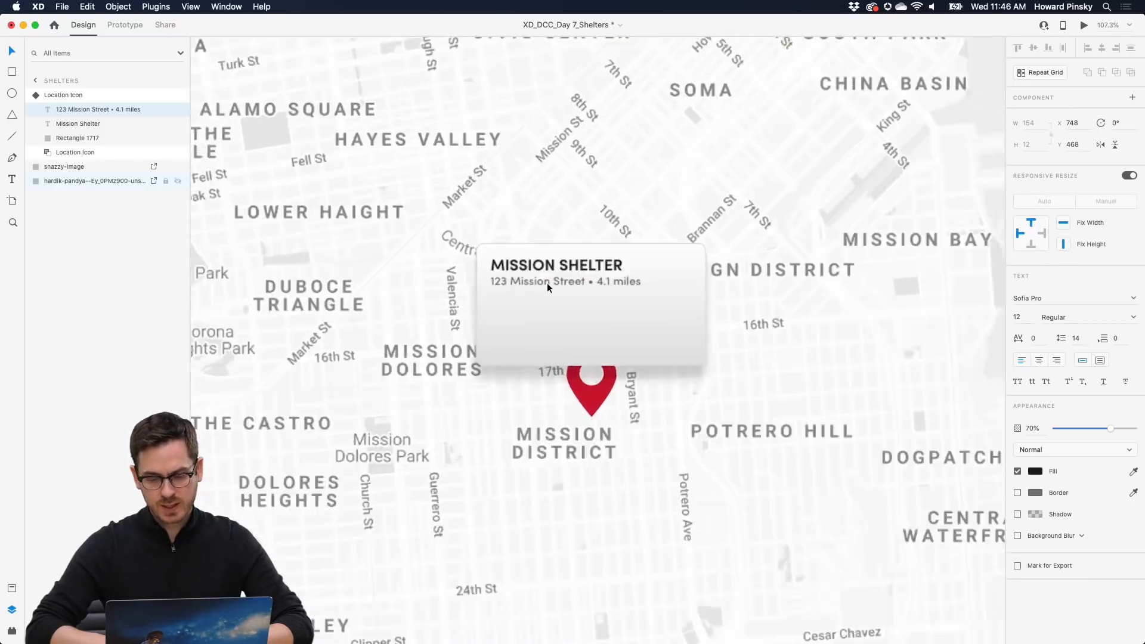
scroll(547, 283, "up", 6)
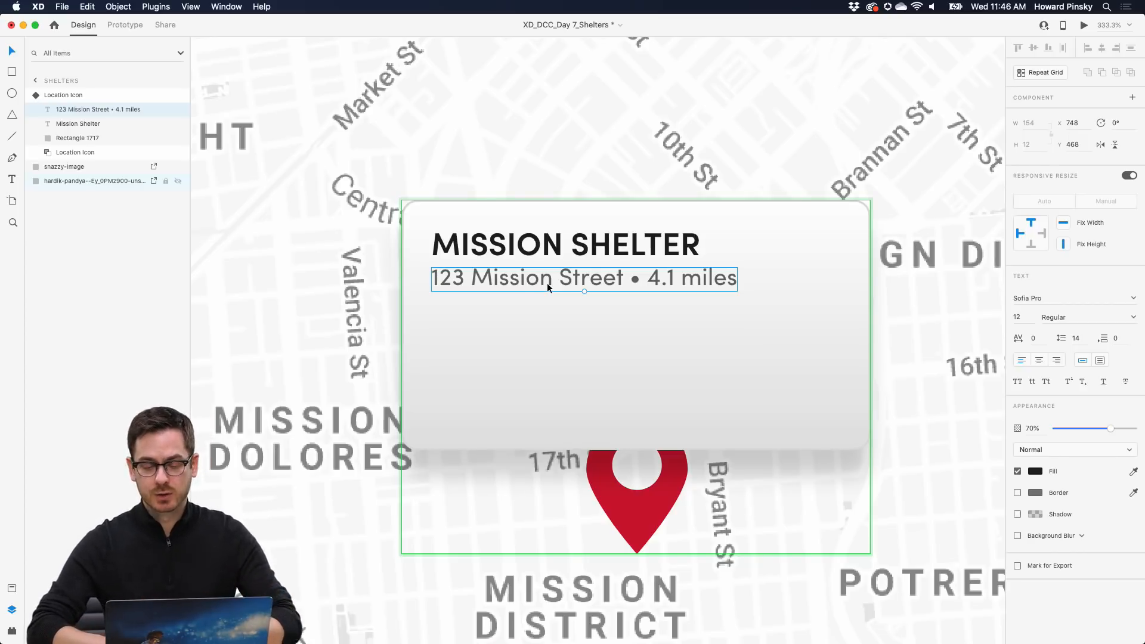
left_click_drag(547, 287, 501, 316)
- Replace the copied line's text with 'Accepting:'
double_click(501, 317)
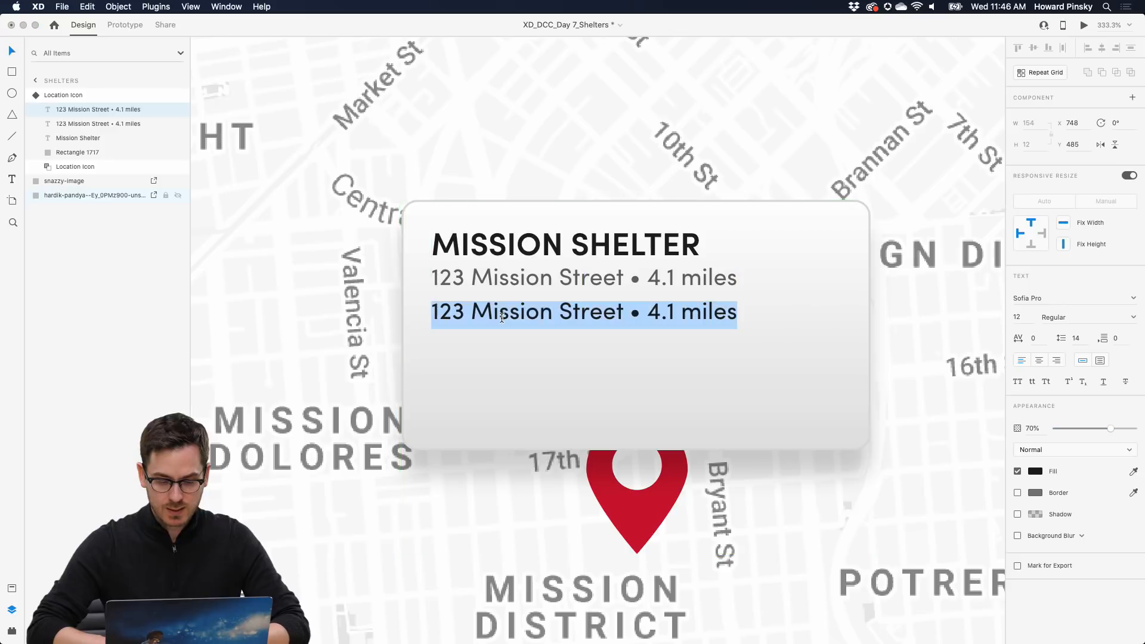
type("Acceptin")
key("BackSpace")
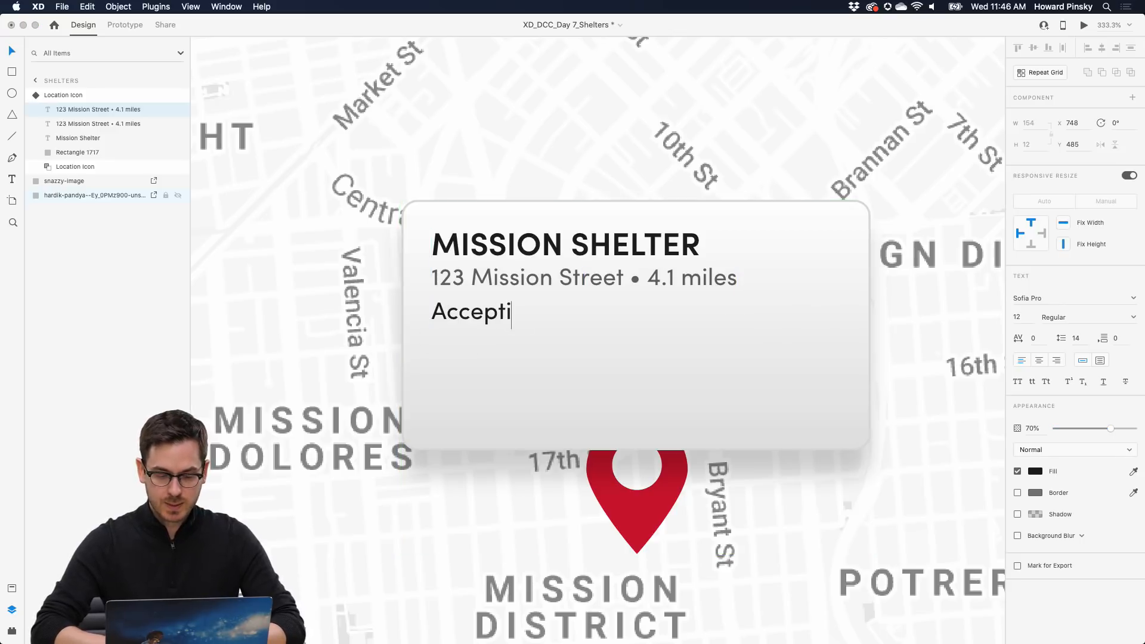
type("ng:")
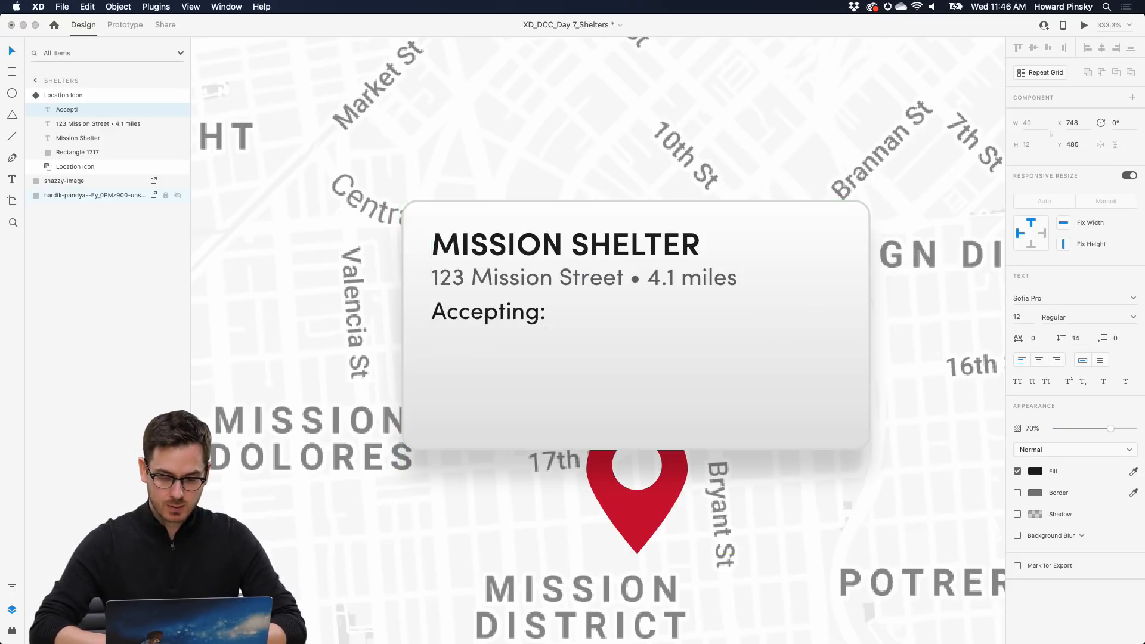
key("Escape")
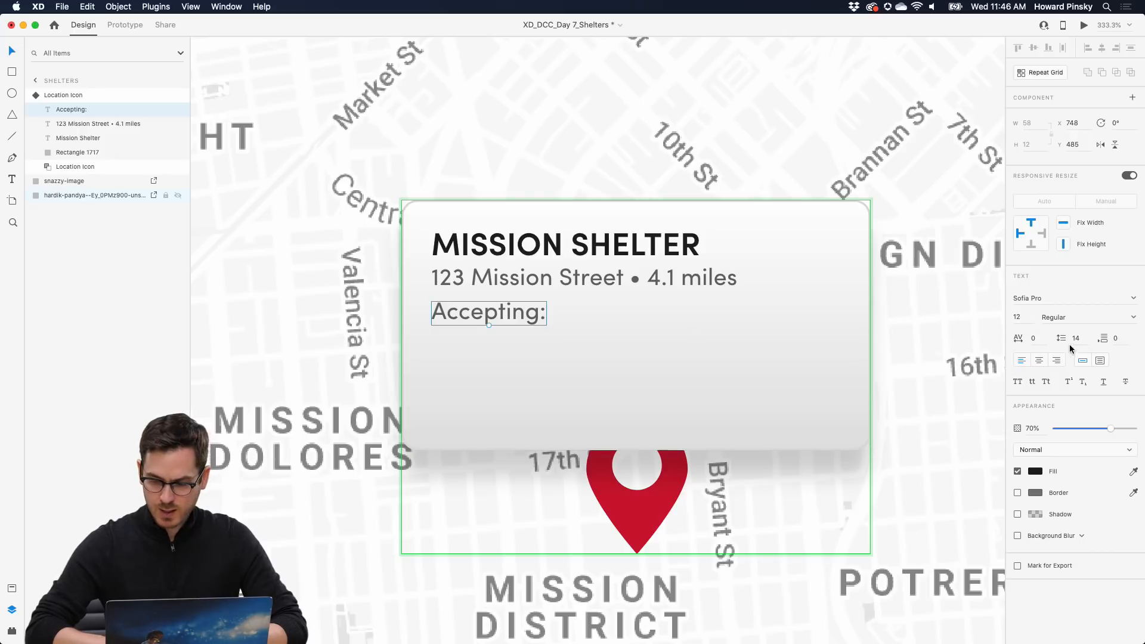
- Set the 'Accepting:' label to 100% opacity, nudge it lower, and open Icons 4 Design
left_click_drag(1113, 432, 1136, 430)
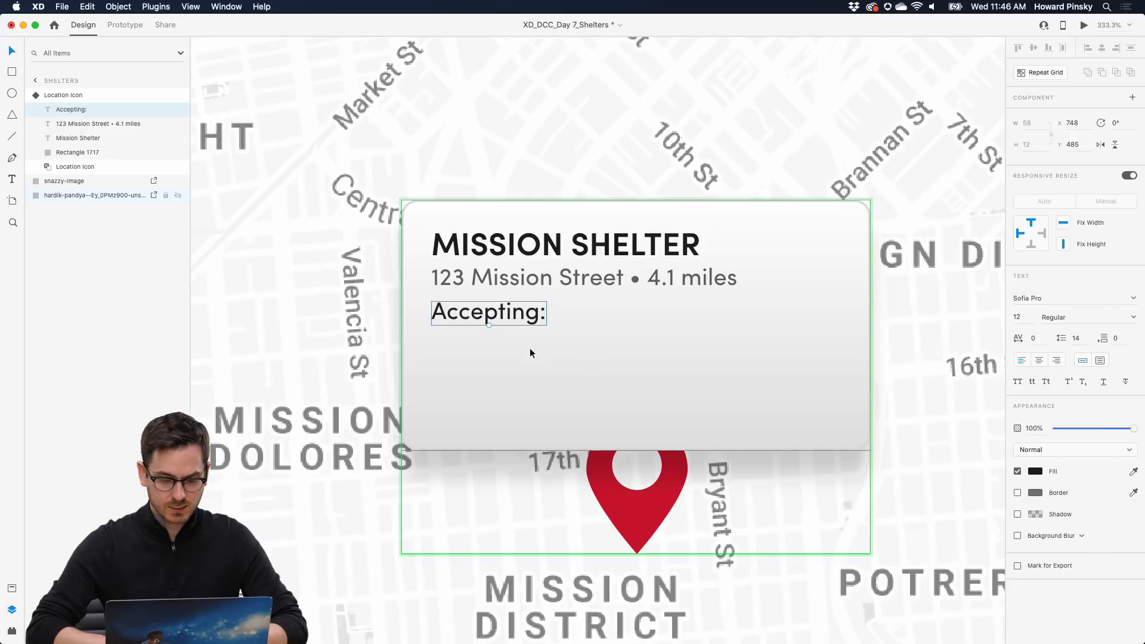
left_click_drag(495, 316, 496, 332)
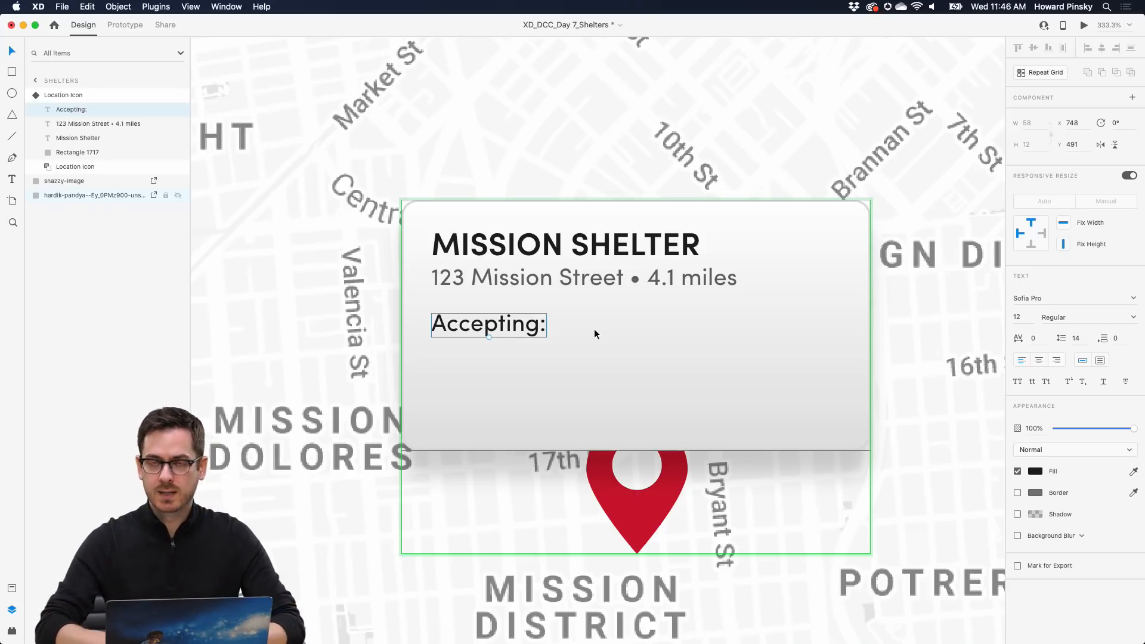
key("super+alt+p")
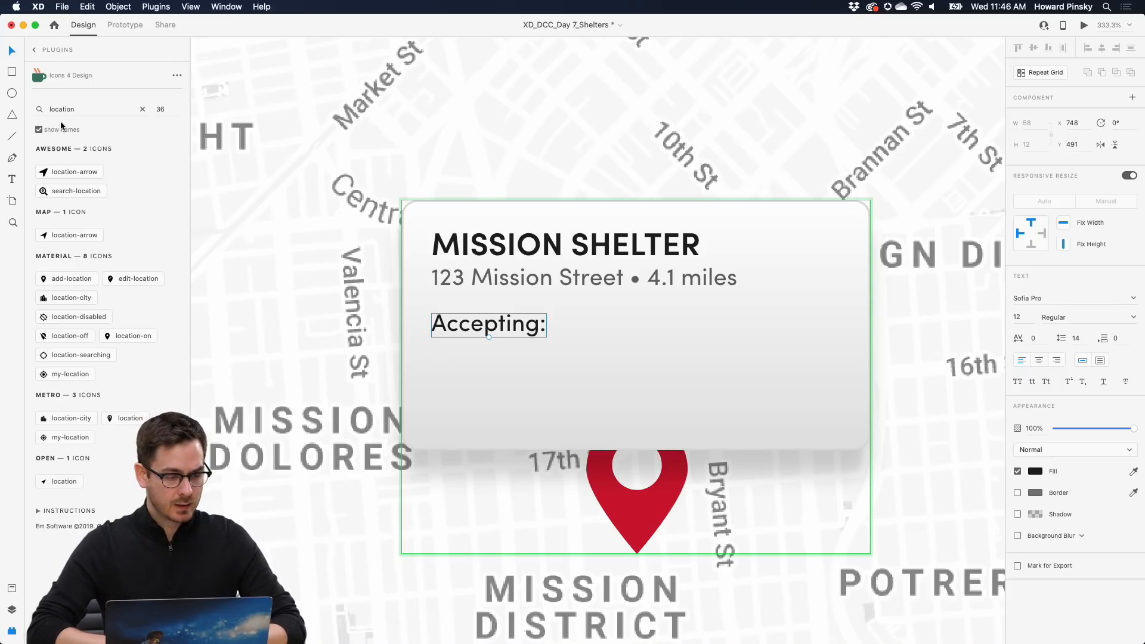
- Add small food and t-shirt icons right after the 'Accepting:' label
double_click(76, 109)
type("food")
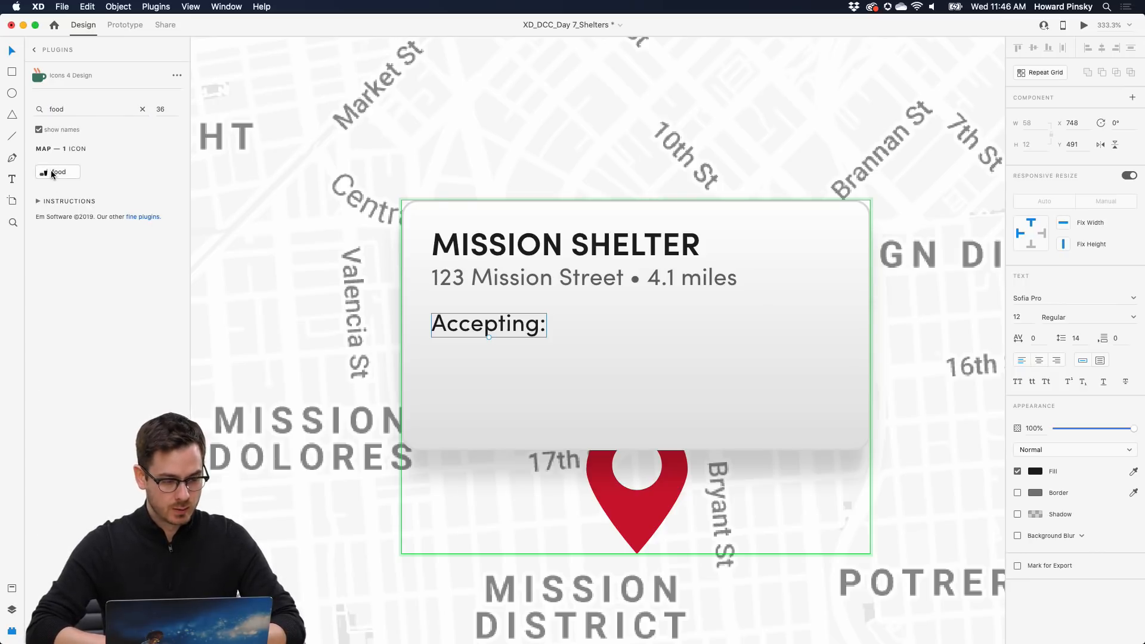
left_click_drag(52, 173, 617, 340)
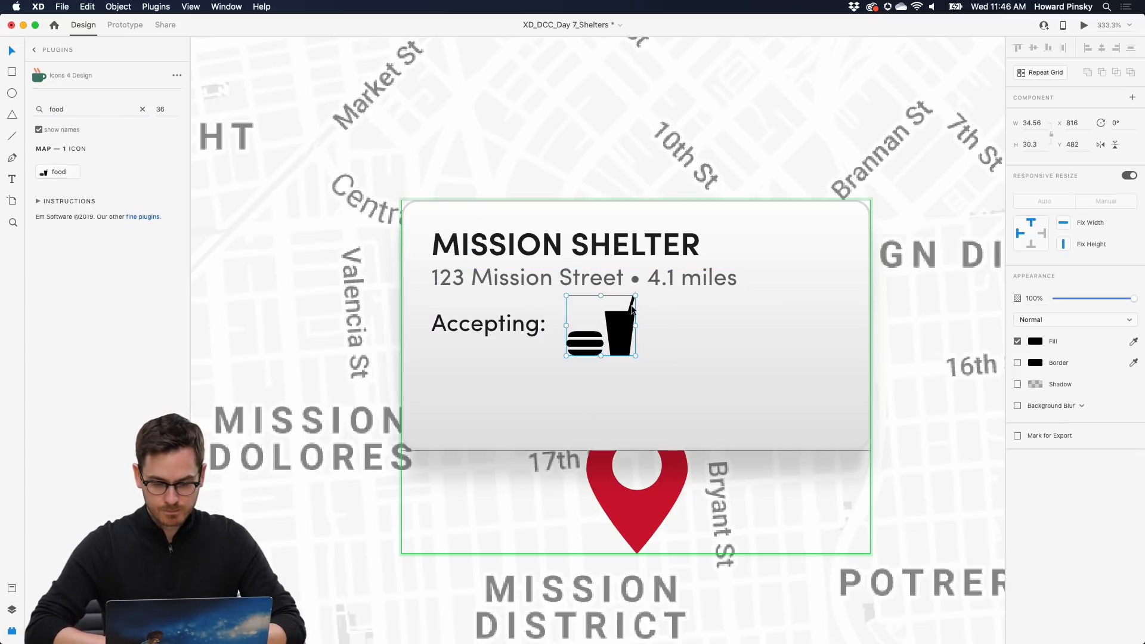
left_click_drag(635, 296, 589, 330)
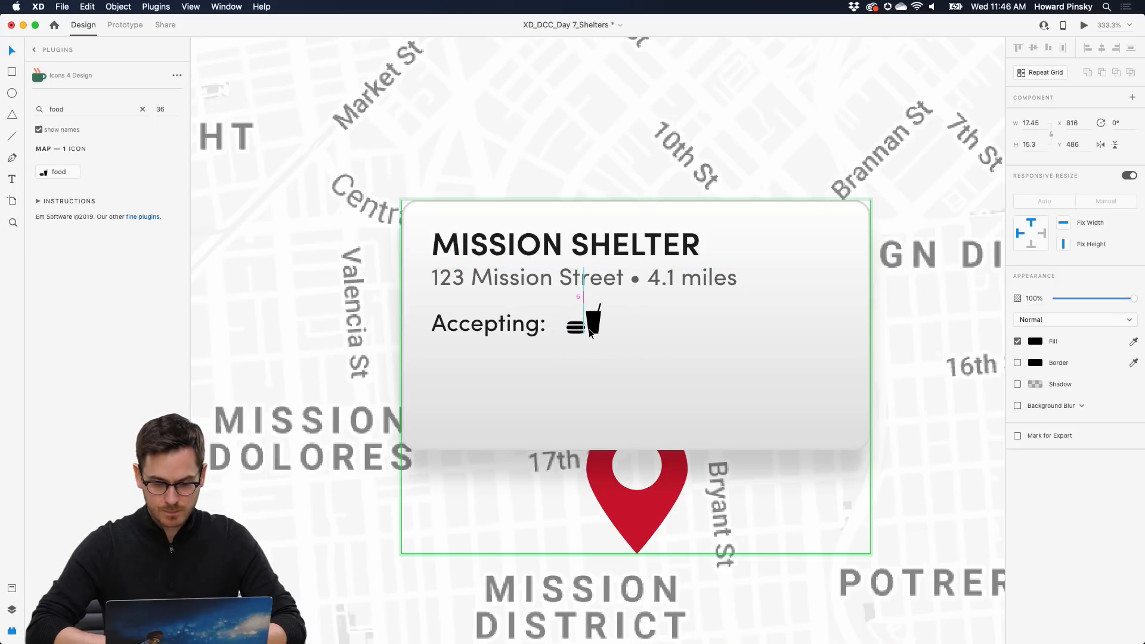
double_click(72, 108)
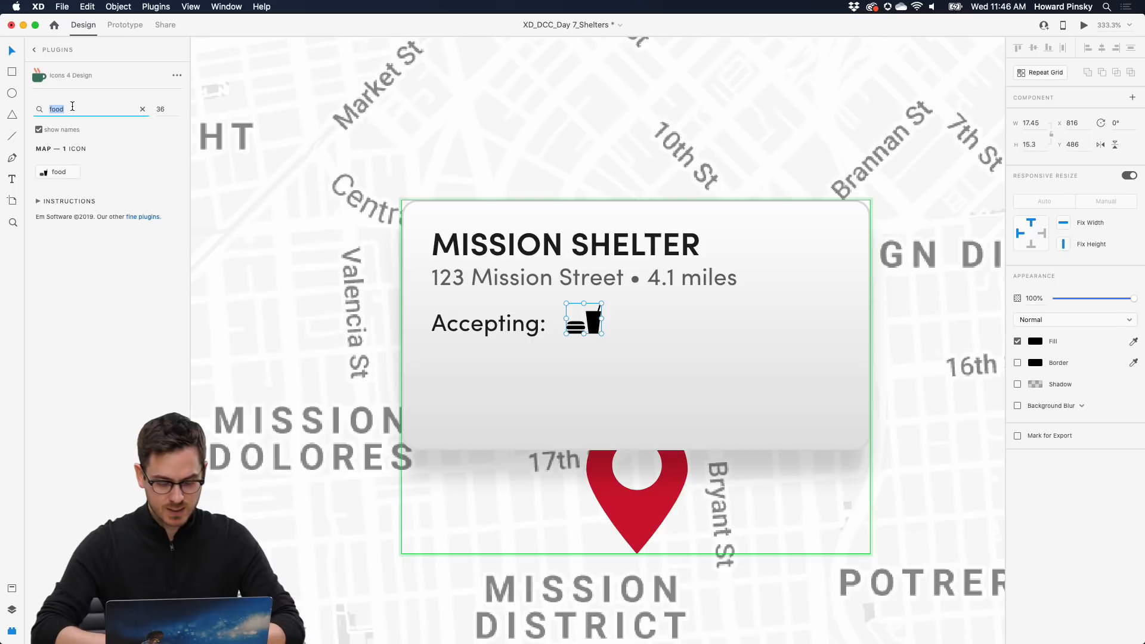
type("shirt")
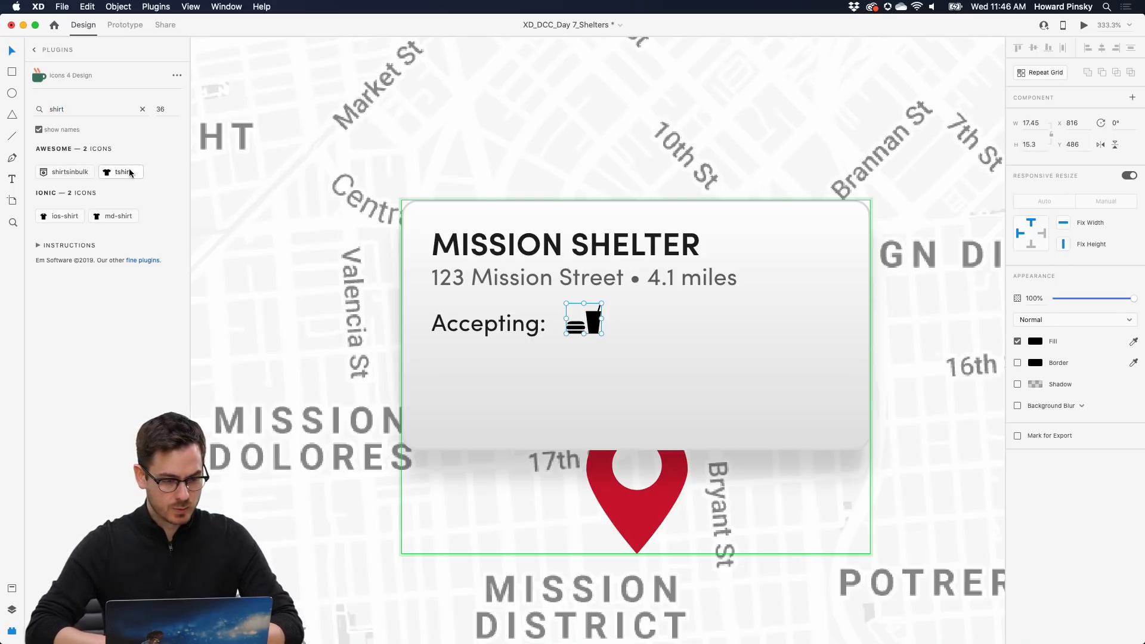
left_click(123, 172)
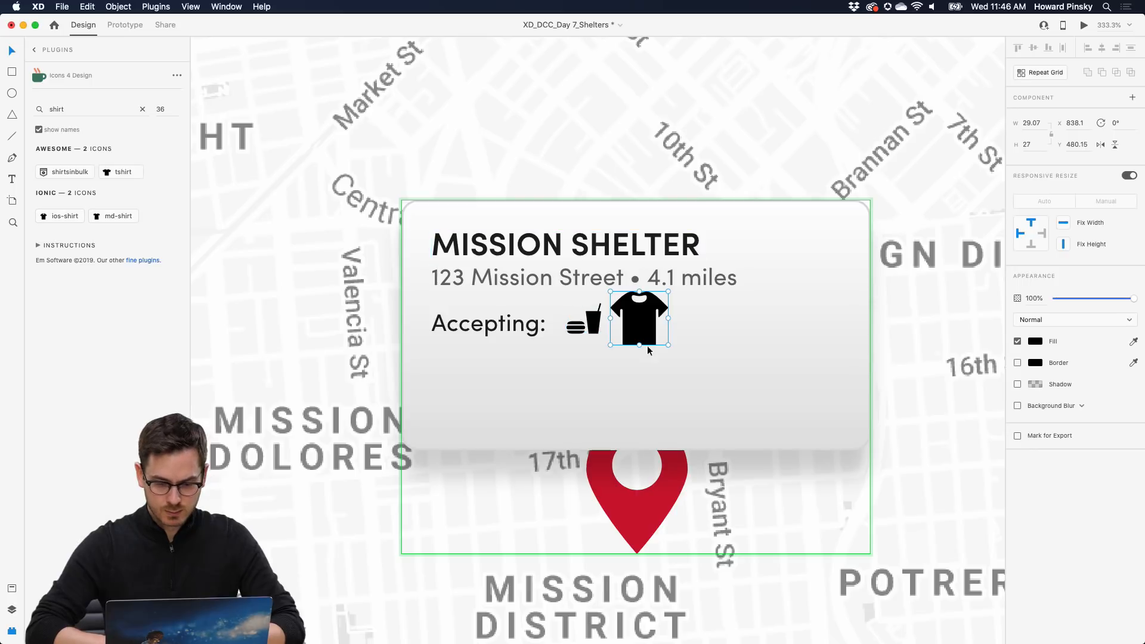
left_click_drag(668, 345, 631, 324)
- Add toilet-paper and water-drop icons to the row after the t-shirt icon
double_click(81, 108)
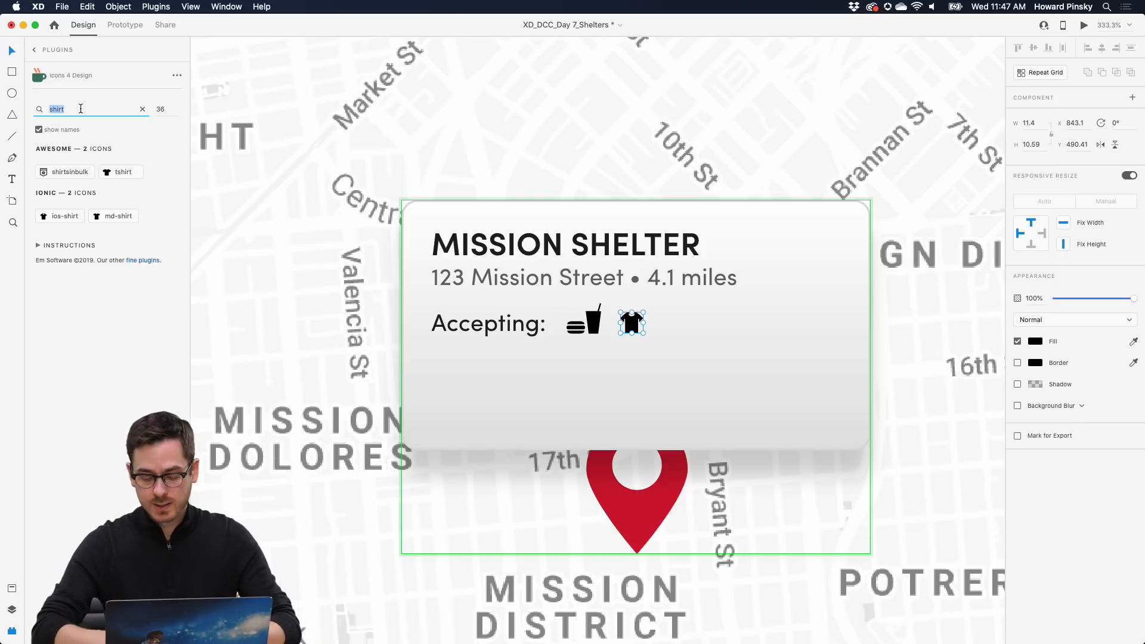
type("toilet")
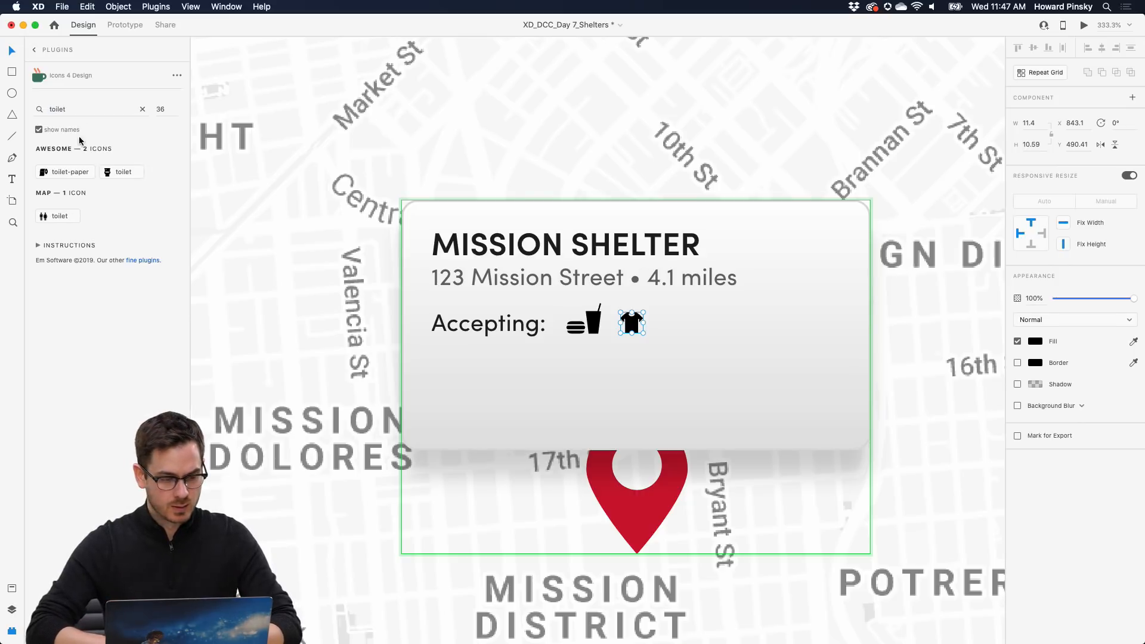
left_click_drag(66, 172, 667, 313)
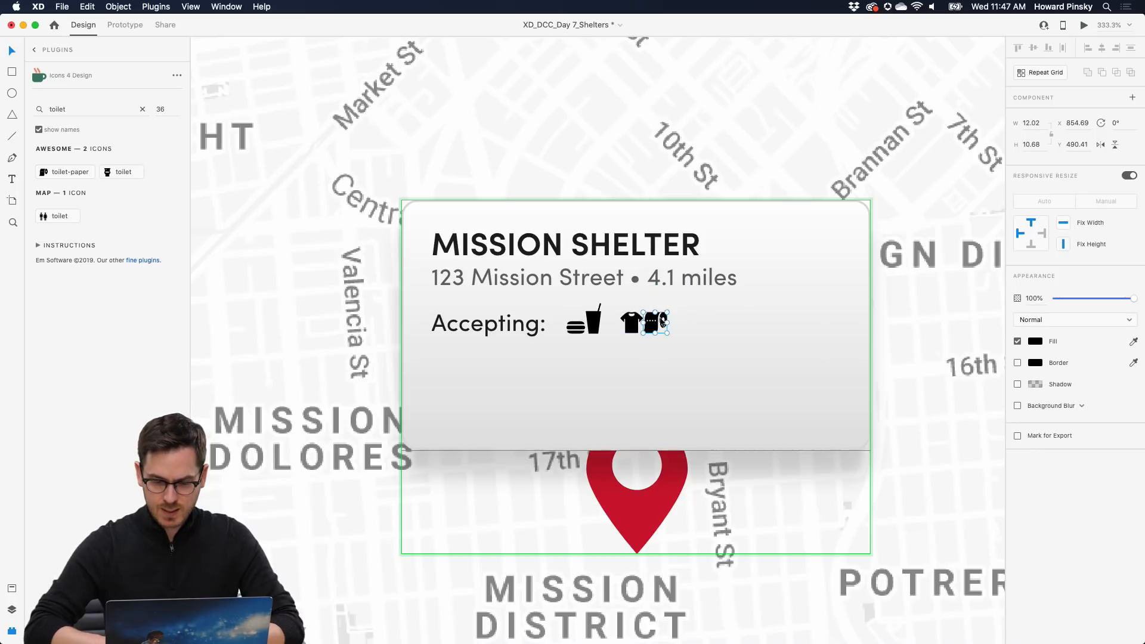
right_click(651, 324)
key("shift+Right")
key("Right")
key("Right")
key("Right")
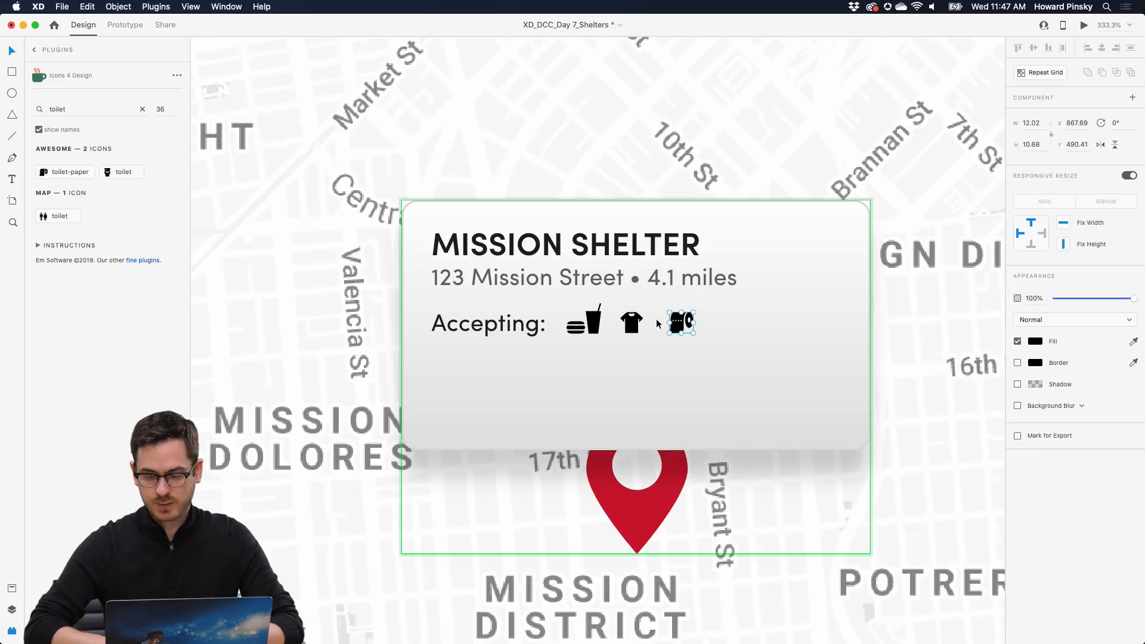
double_click(86, 109)
type("water")
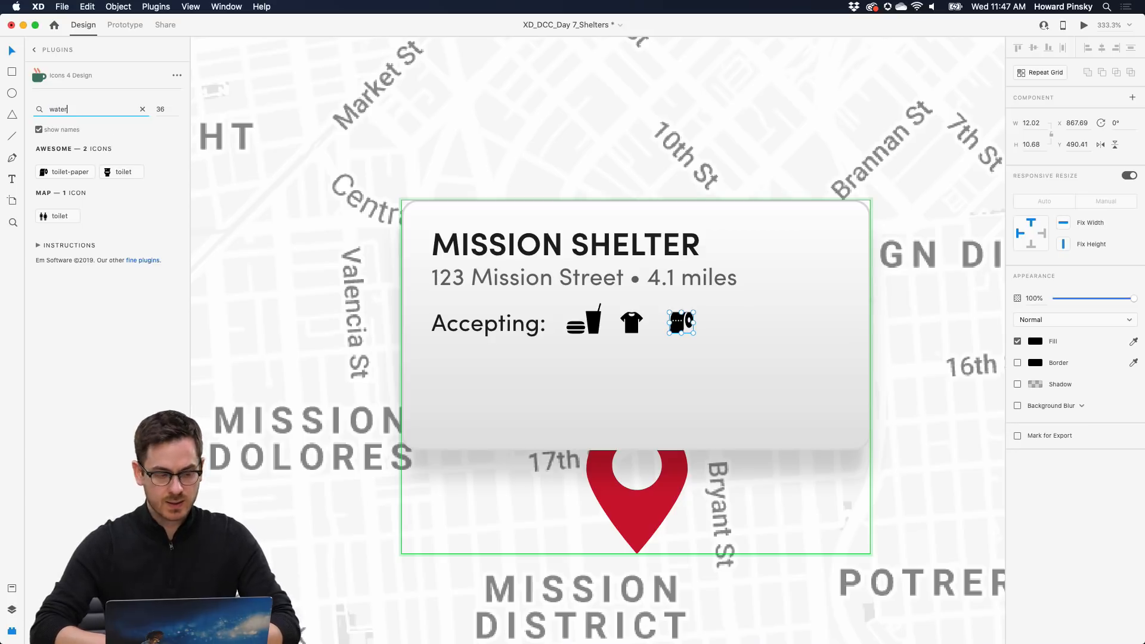
scroll(80, 175, "down", 1)
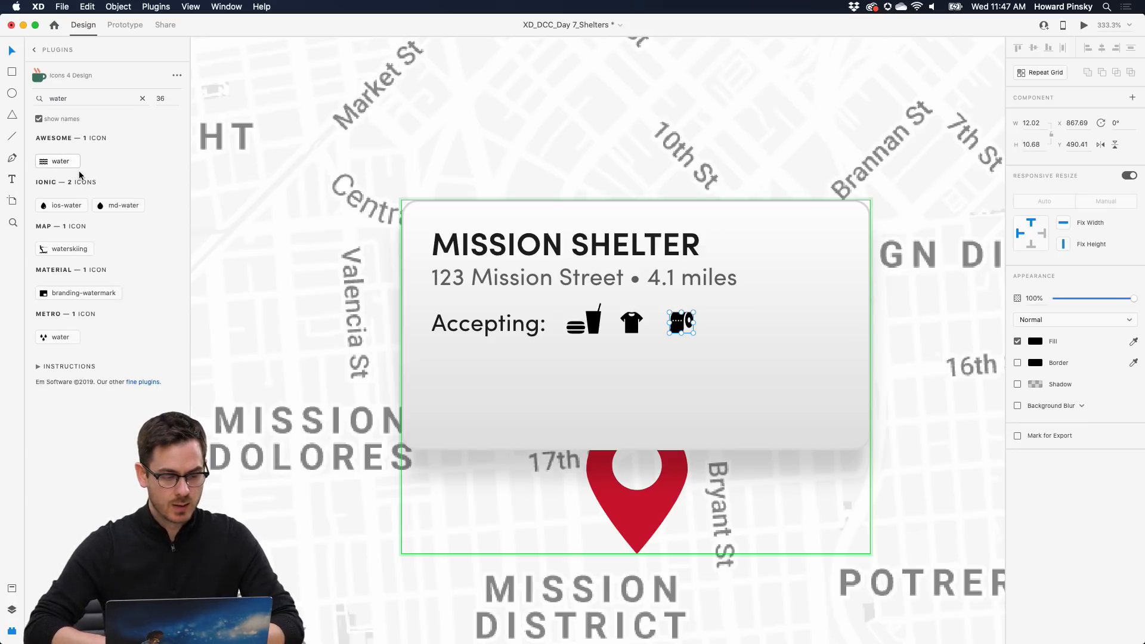
left_click_drag(66, 216, 768, 326)
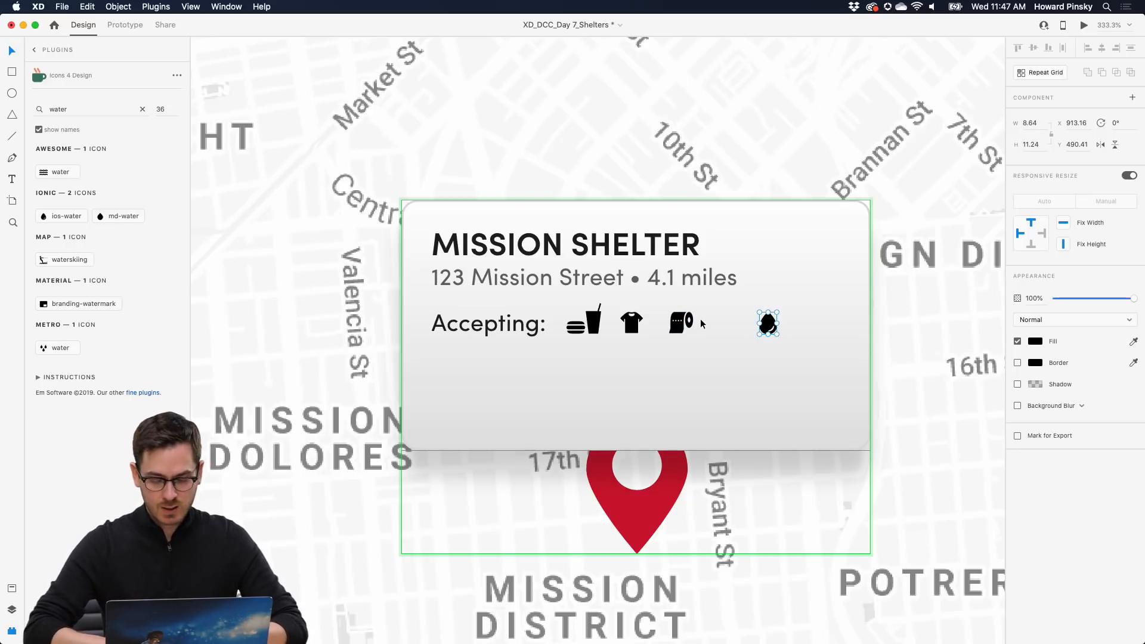
- Distribute the four icons evenly and fade them to grey at about 32% opacity
left_click(681, 322, "shift")
left_click(631, 323, "shift")
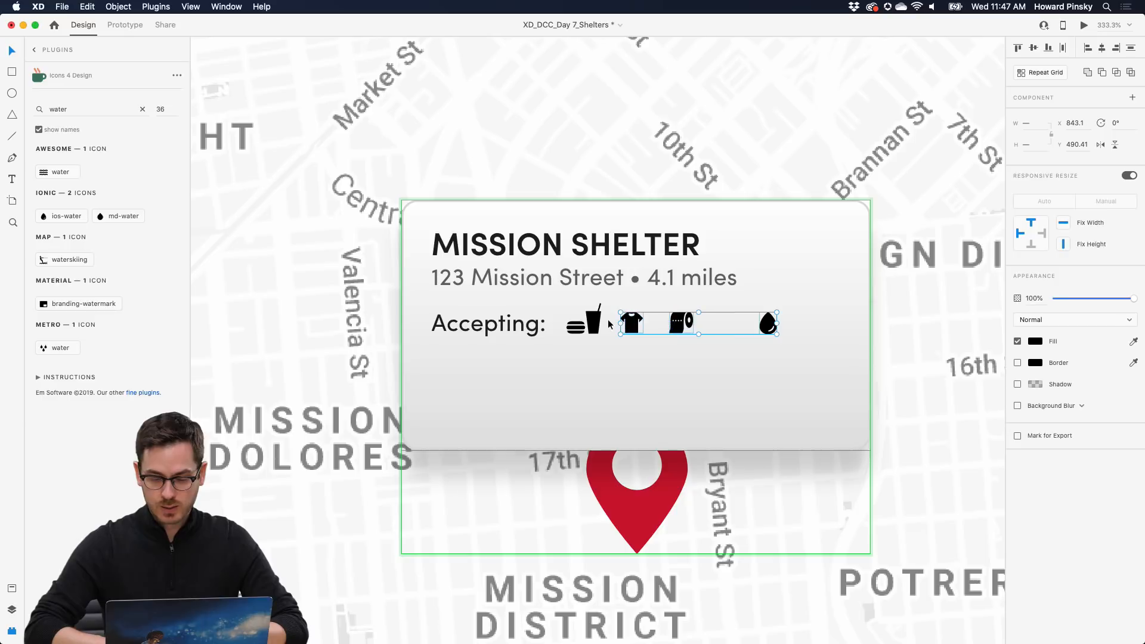
left_click(594, 323, "shift")
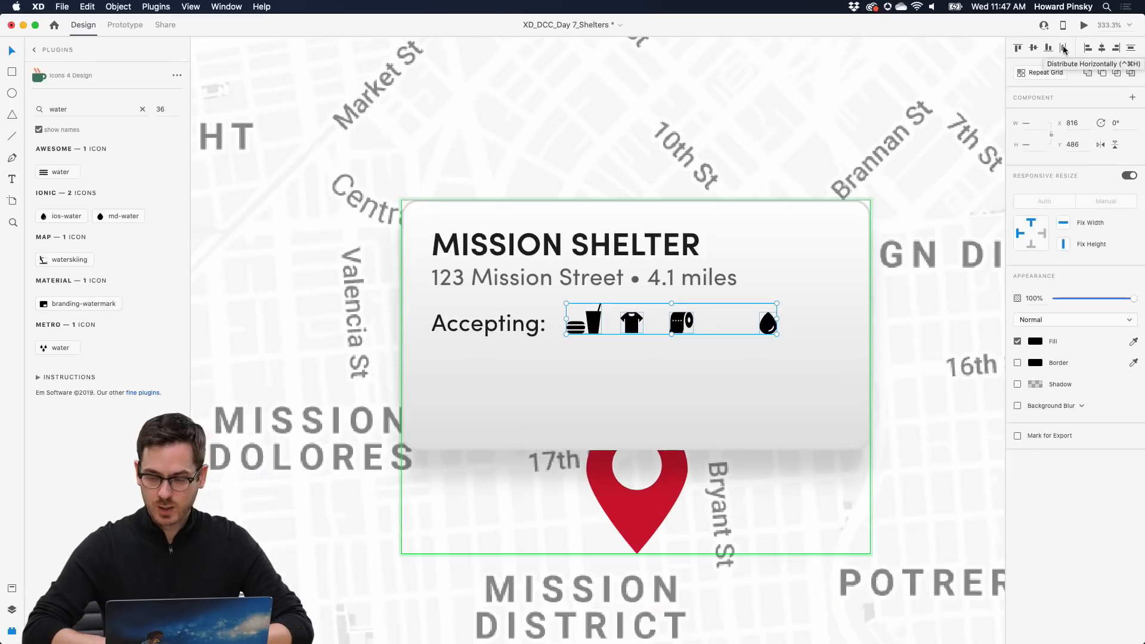
left_click(863, 145)
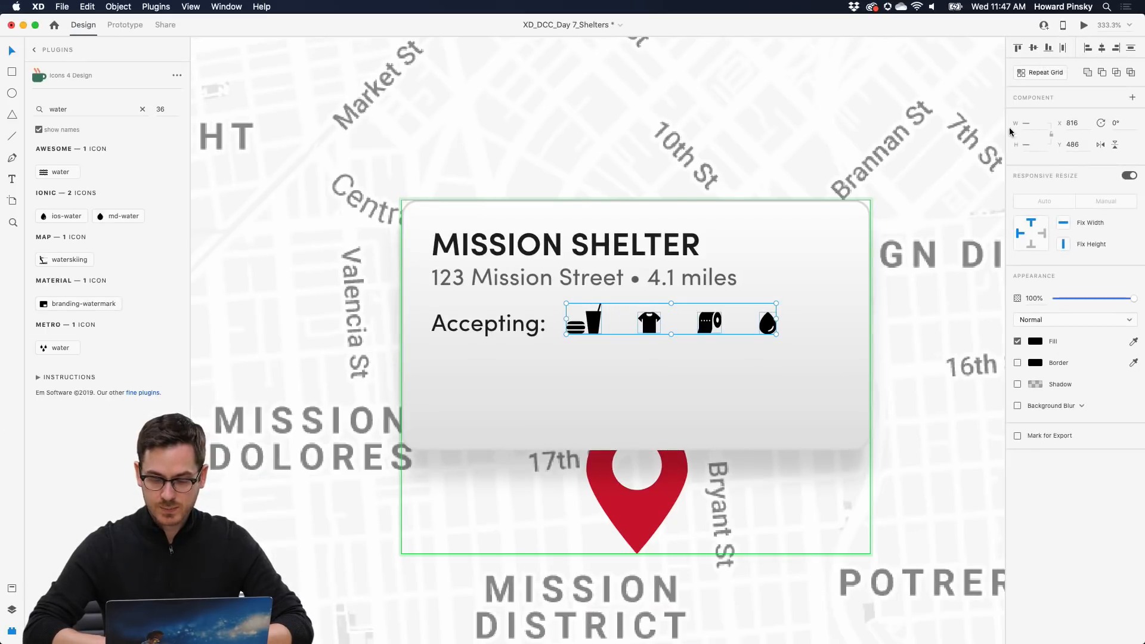
left_click(1036, 341)
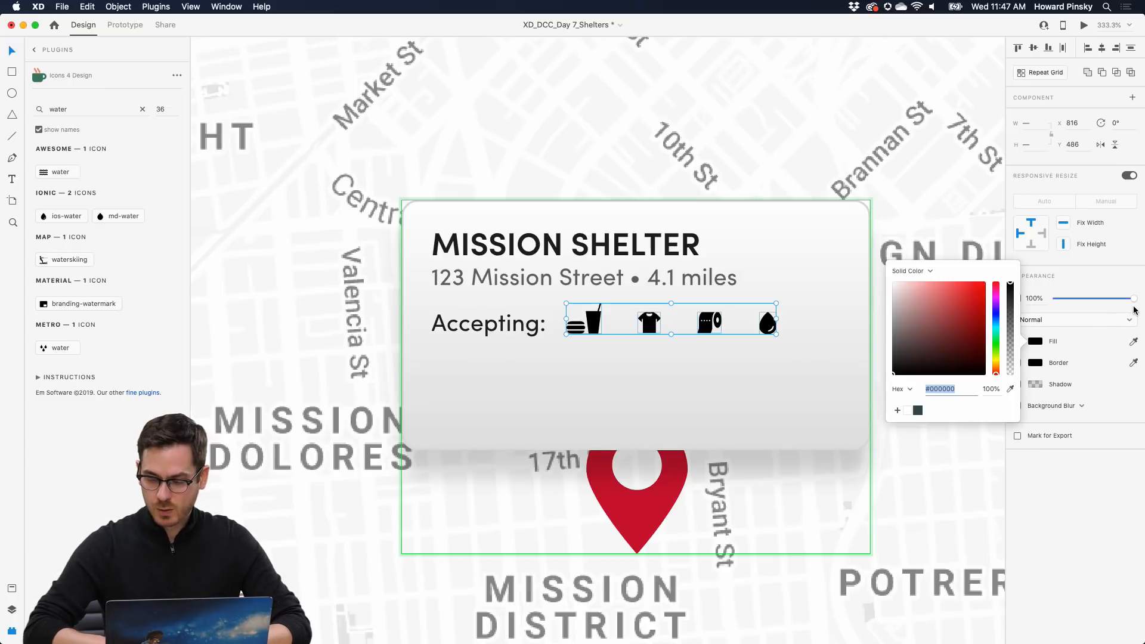
left_click_drag(1135, 305, 1081, 307)
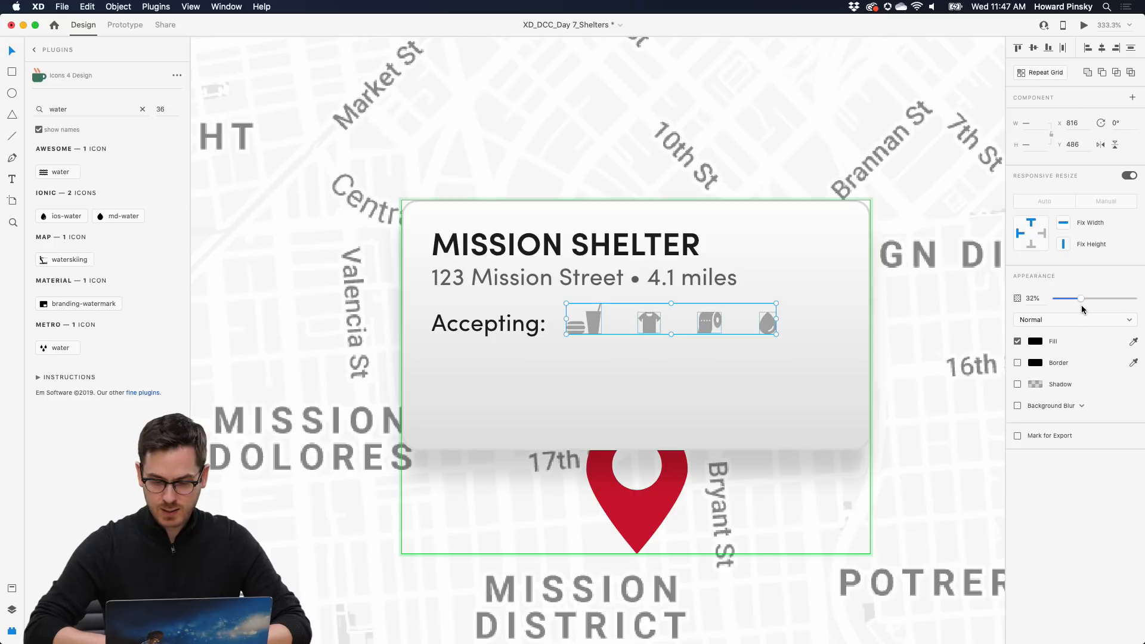
- Group the four icons with the 'Accepting:' label as 'Accepting' and nudge it lower
double_click(715, 327)
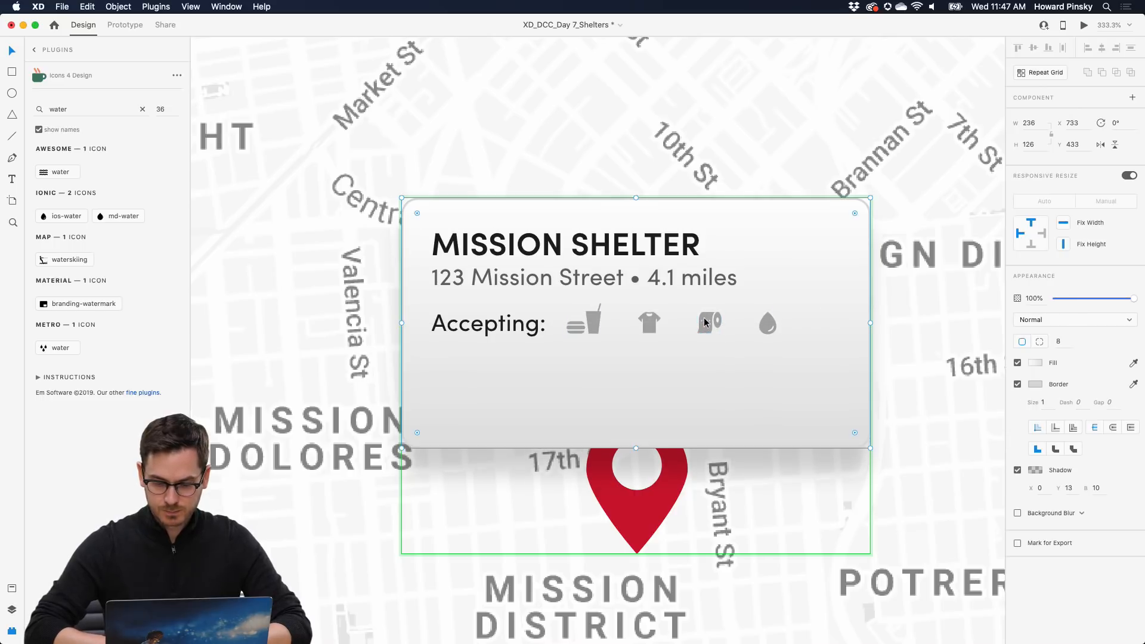
left_click(766, 325, "shift")
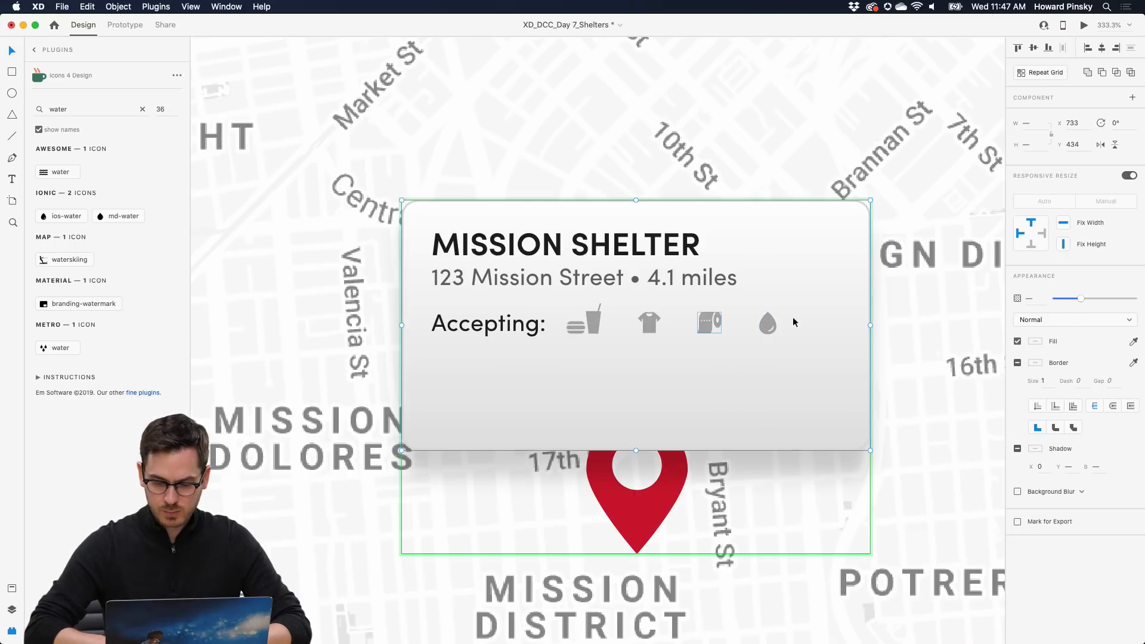
left_click(771, 320)
left_click(704, 319, "shift")
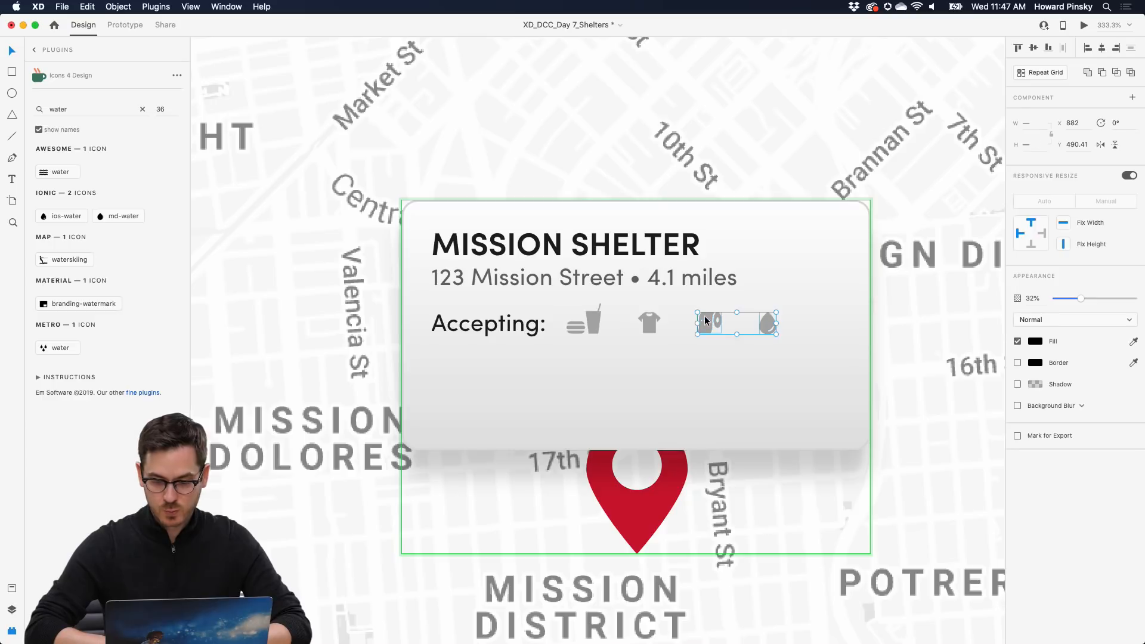
left_click(649, 327, "shift")
left_click(597, 325, "shift")
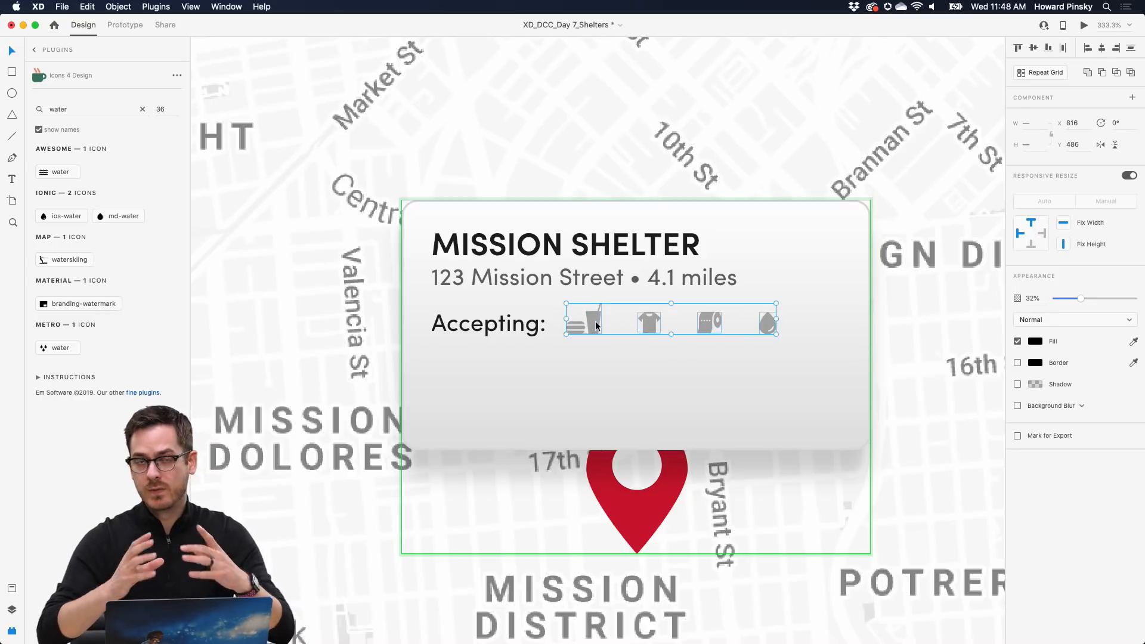
left_click(508, 329, "shift")
key("super+y")
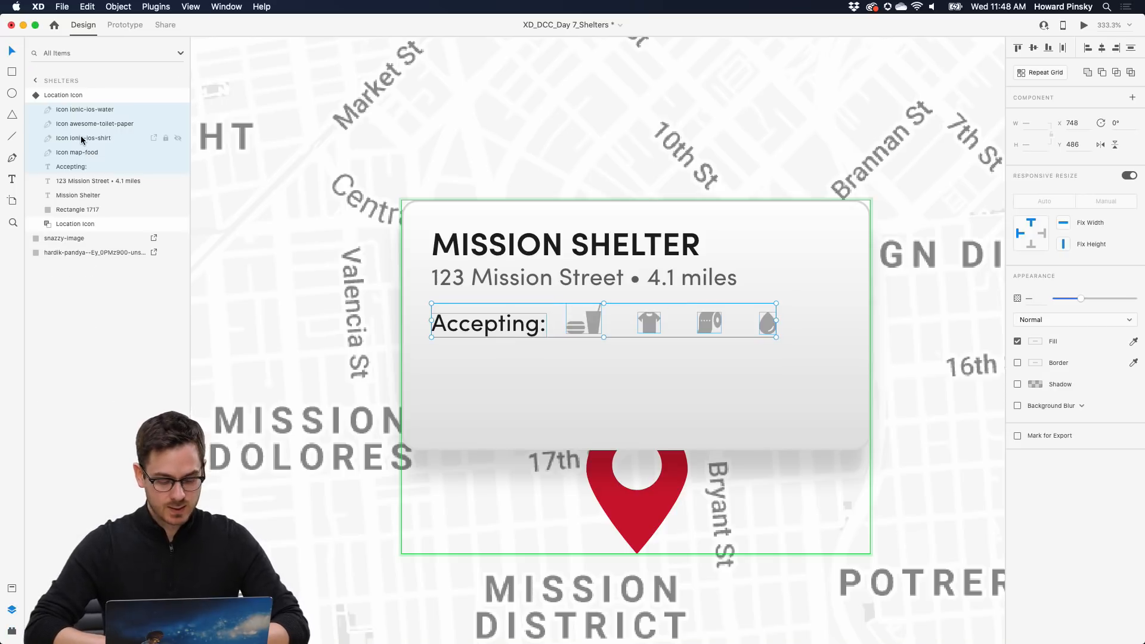
key("super+g")
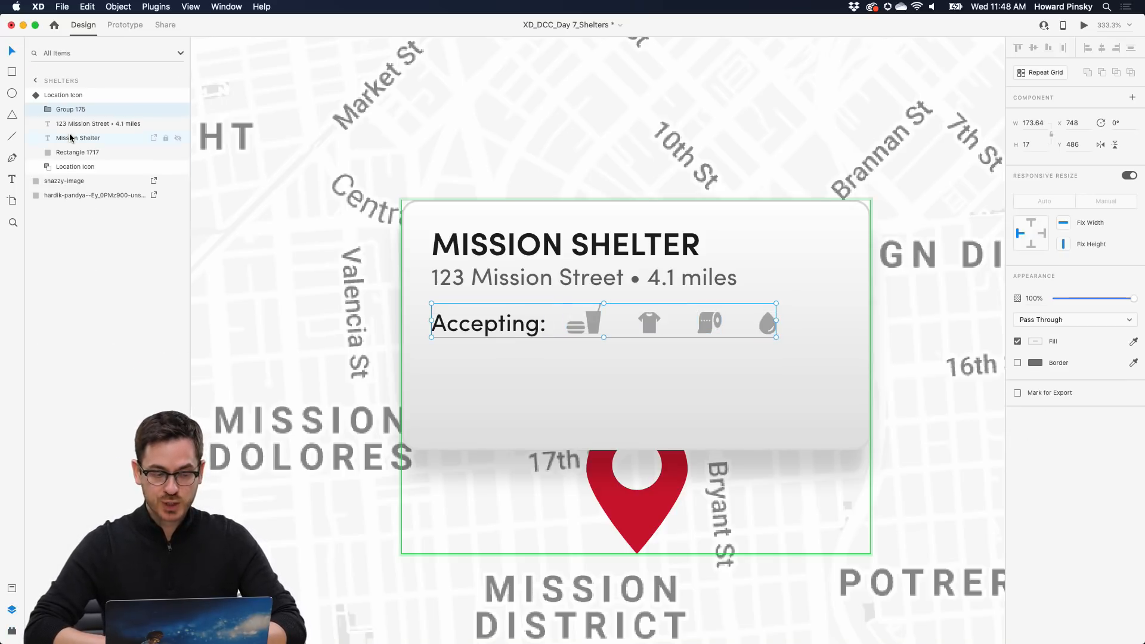
double_click(71, 110)
type("Acceptin")
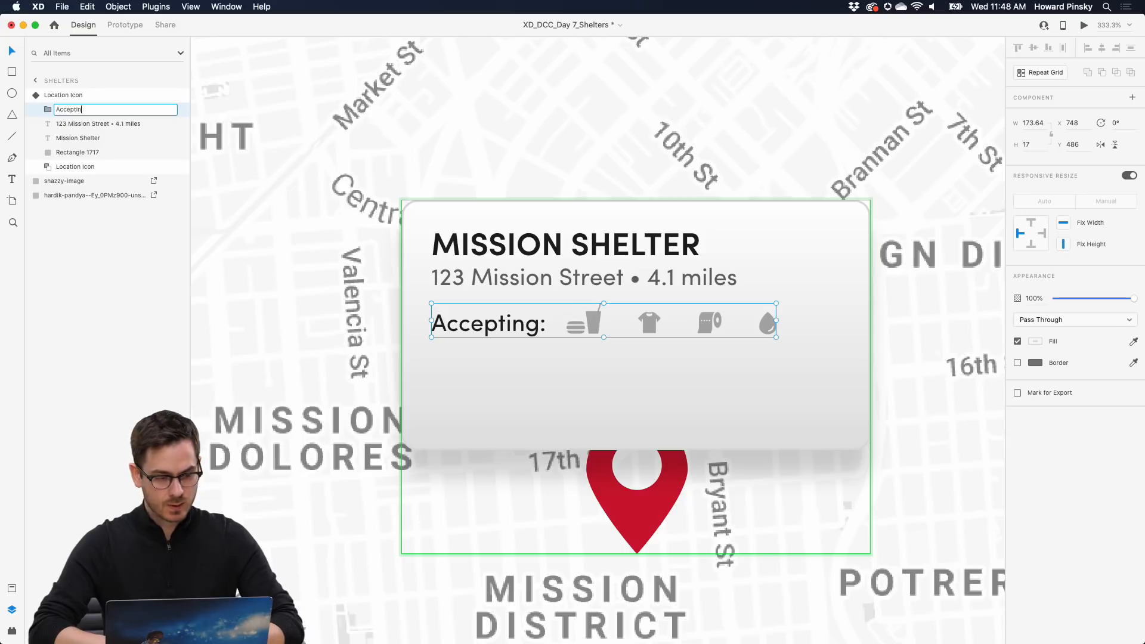
type("g")
key("Return")
left_click_drag(519, 326, 520, 333)
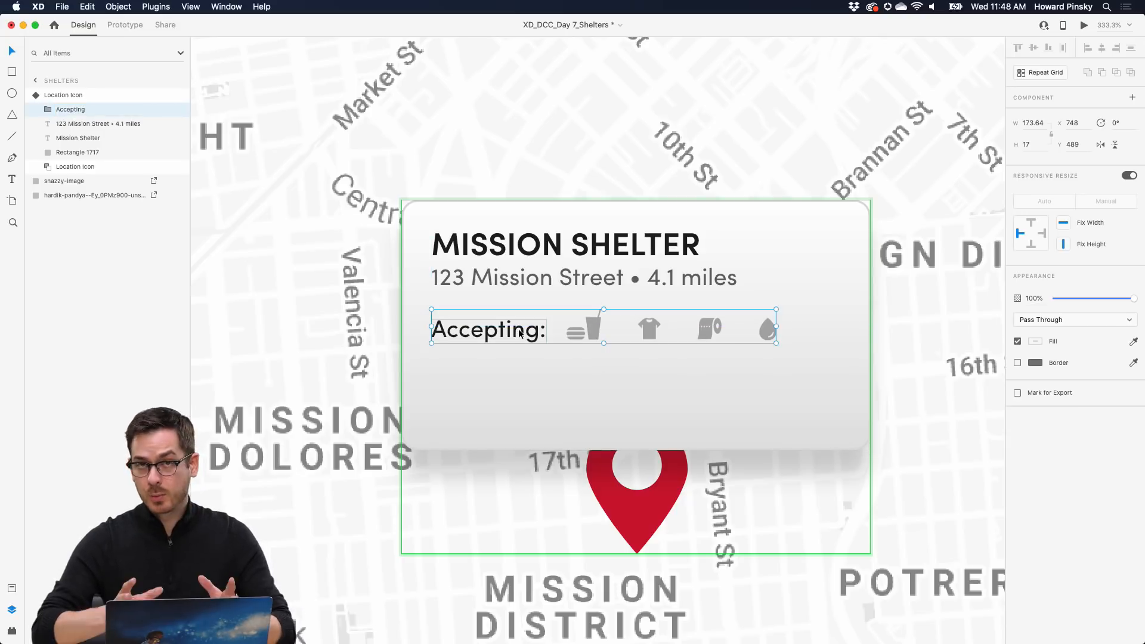
- Draw a 145 × 36 pill rectangle with corner radius 18 below the Accepting row
left_click(12, 72)
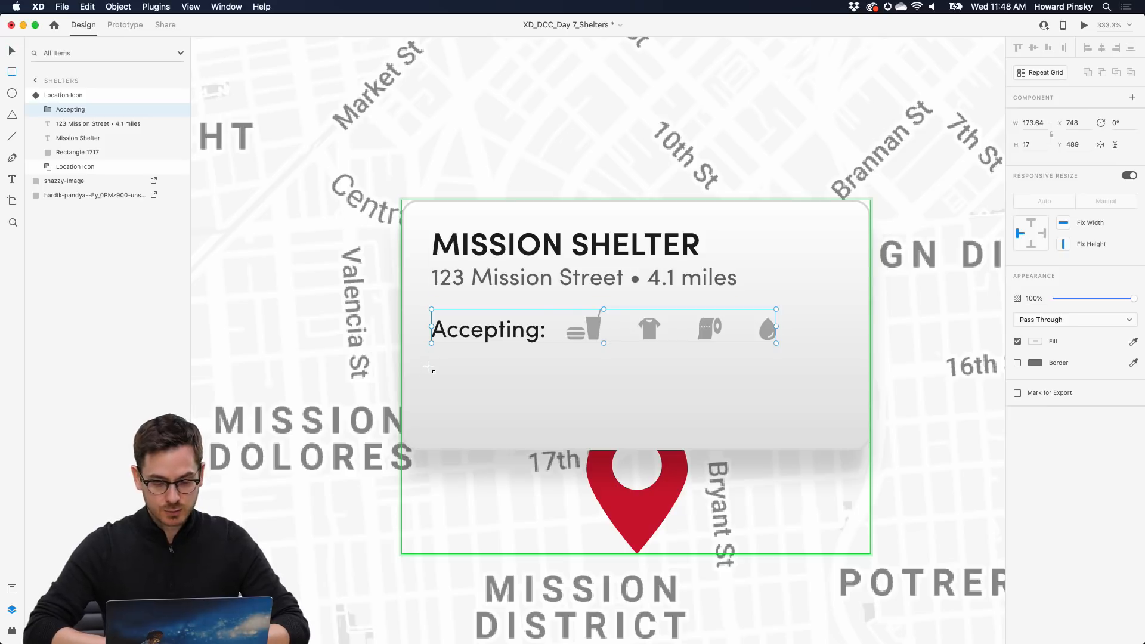
mouse_move(430, 367)
left_mouse_down()
mouse_move(715, 418)
mouse_move(721, 431)
left_mouse_up()
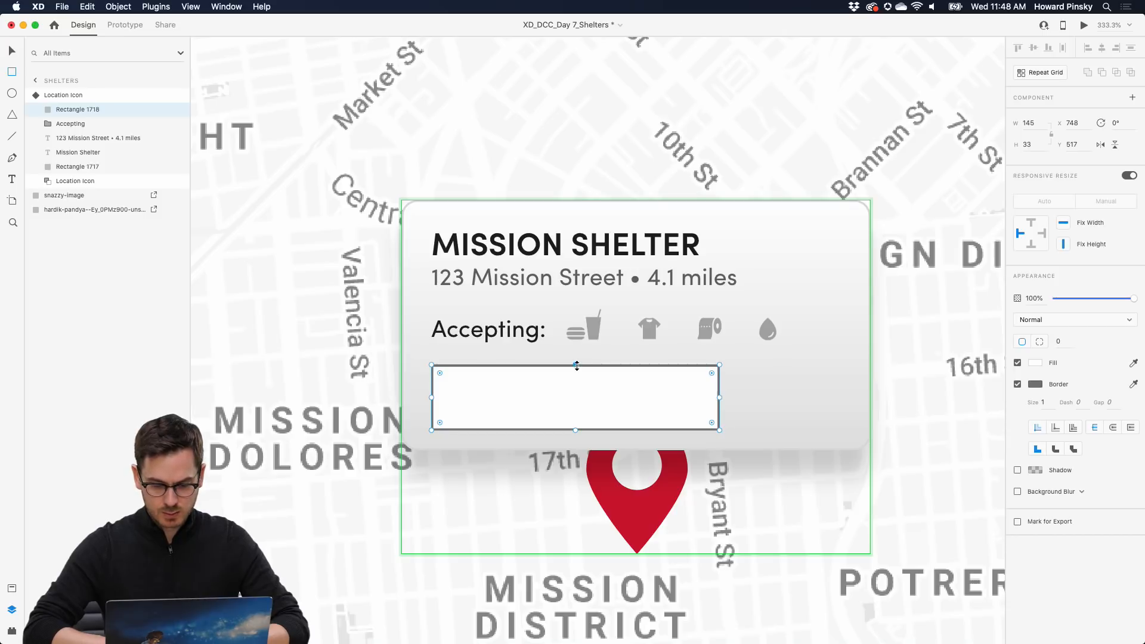
left_click_drag(577, 365, 576, 359)
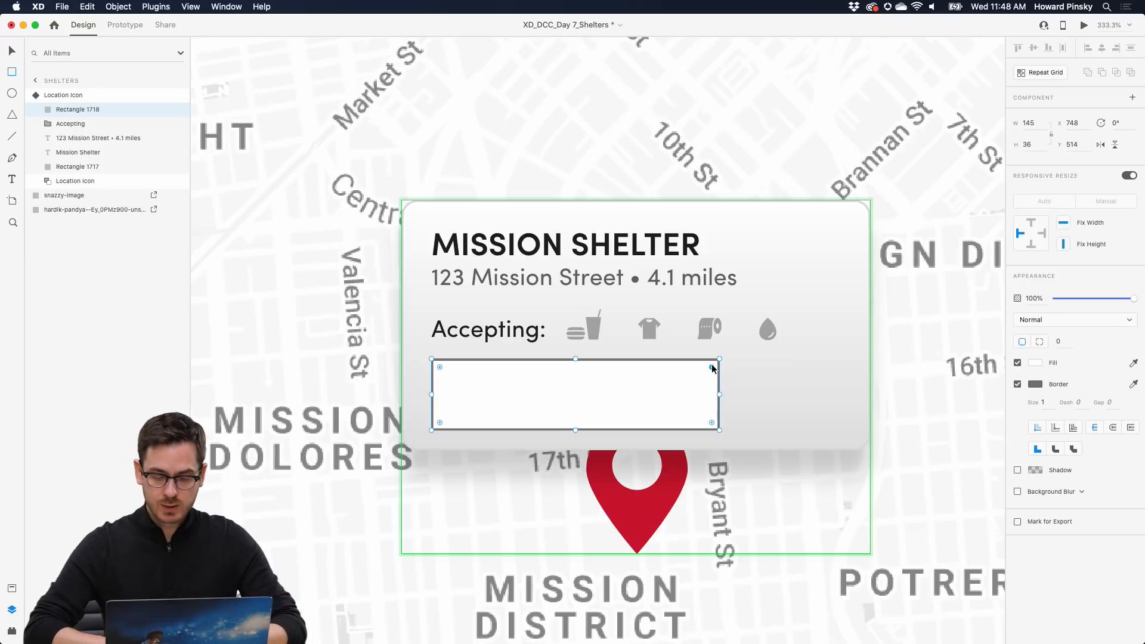
left_click_drag(713, 368, 671, 379)
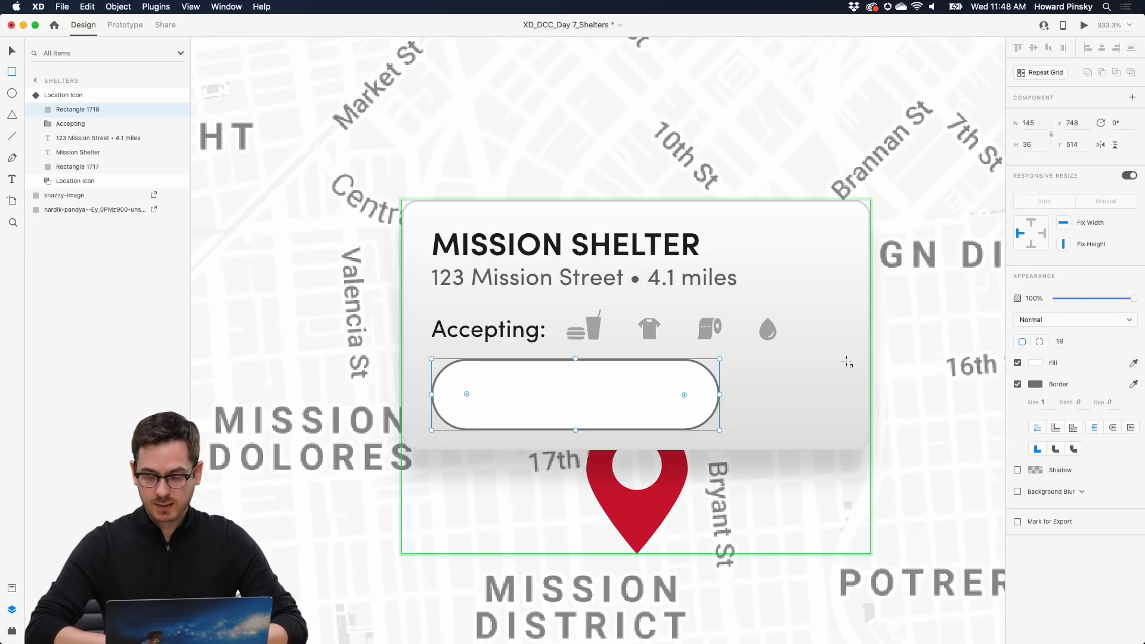
- Fill the pill blue (#3A87EF) with no border, and move the pill and Accepting row up
left_click(1035, 362)
left_click(996, 346)
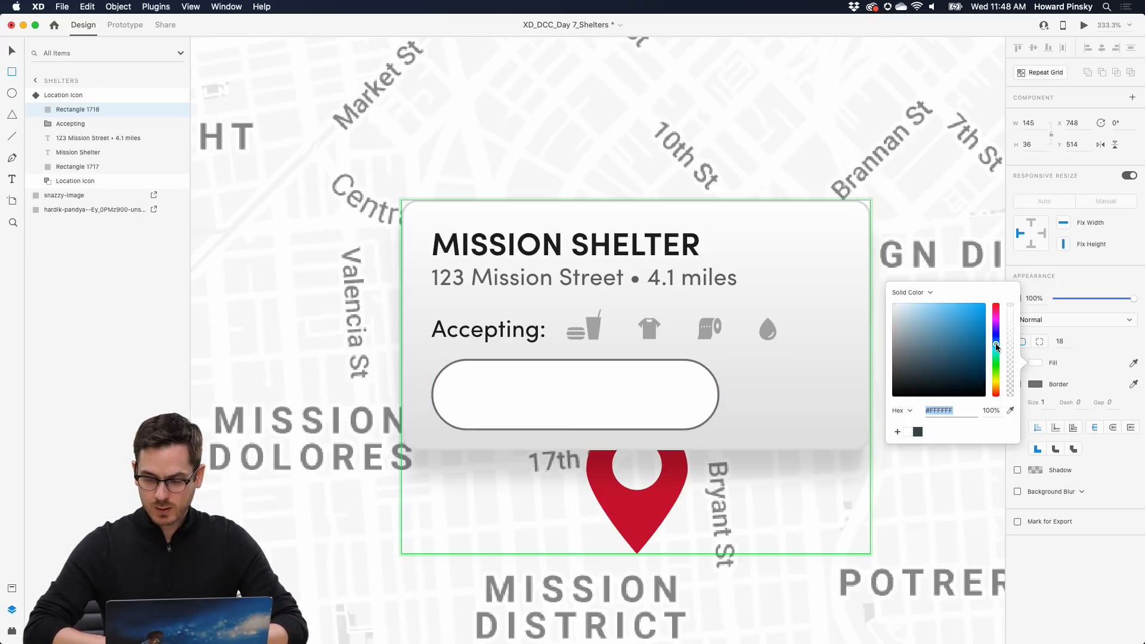
left_click_drag(996, 347, 963, 309)
left_click_drag(997, 343, 996, 343)
left_click(1095, 365)
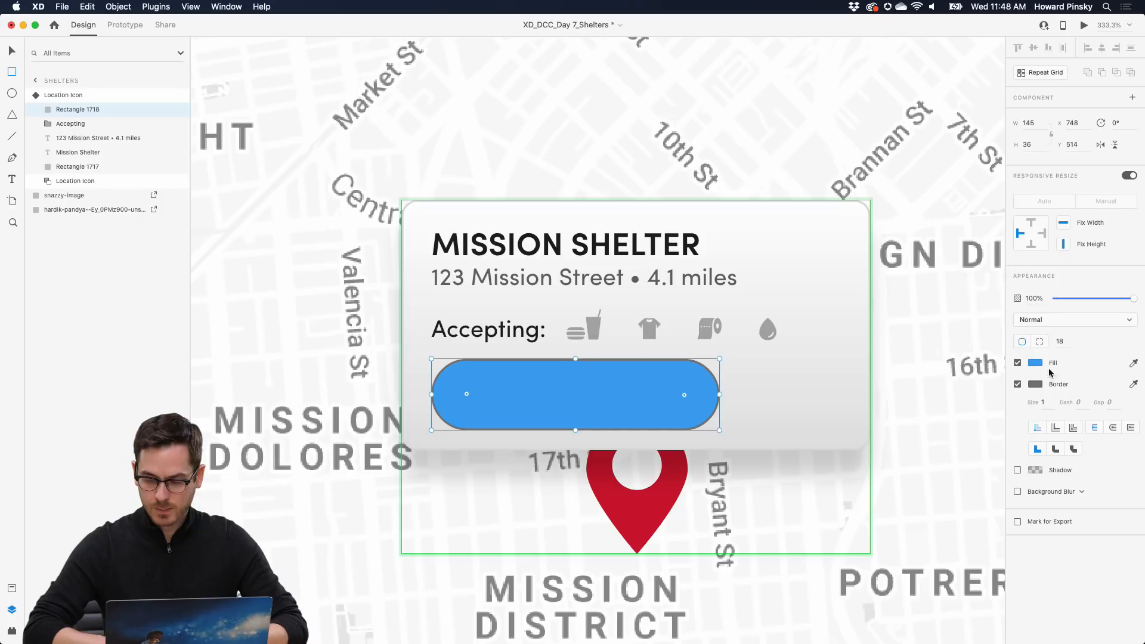
left_click(1018, 385)
left_click_drag(587, 396, 586, 390)
left_click_drag(470, 346, 468, 334)
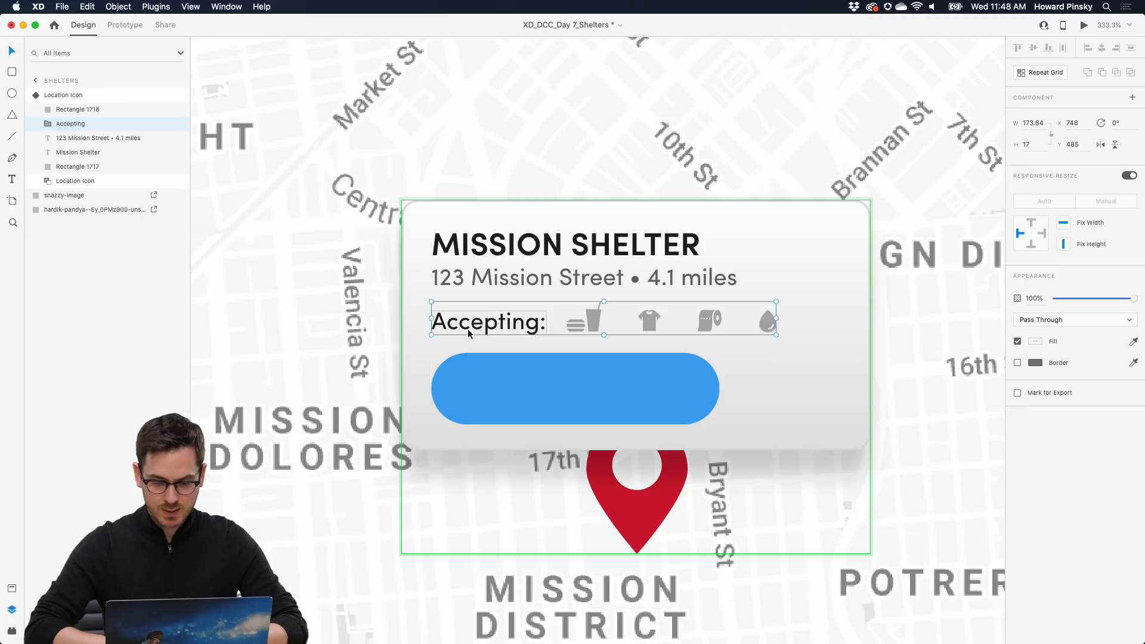
left_click(523, 390)
- Place white Sofia Pro Bold 'Become a volunteer' text on the blue pill, then open Icons 4 Design
key("t")
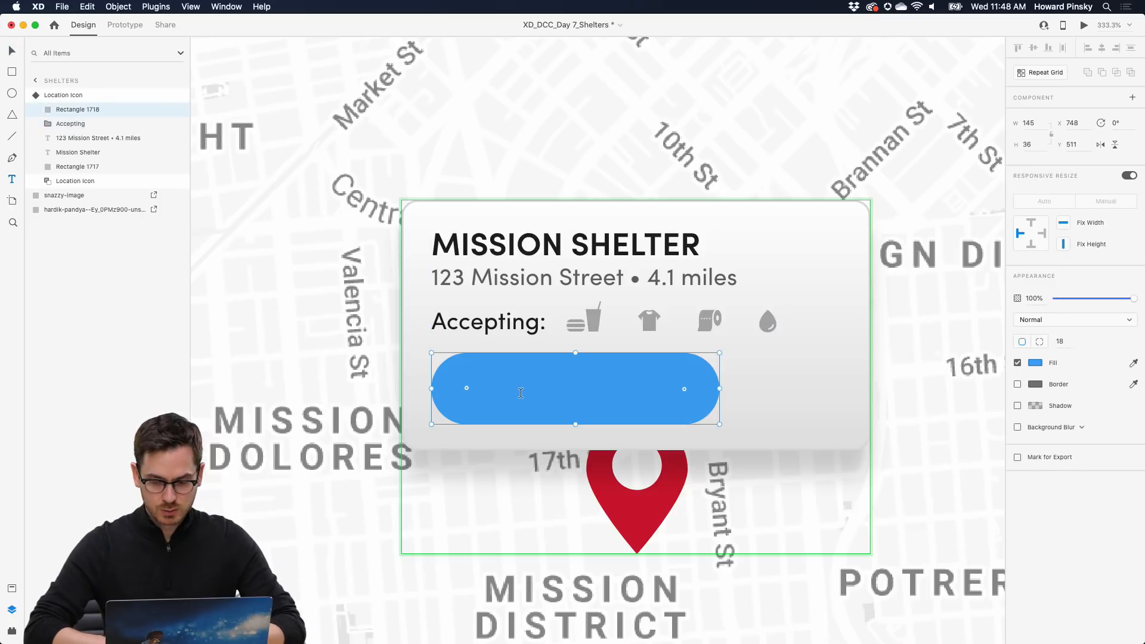
left_click(737, 403)
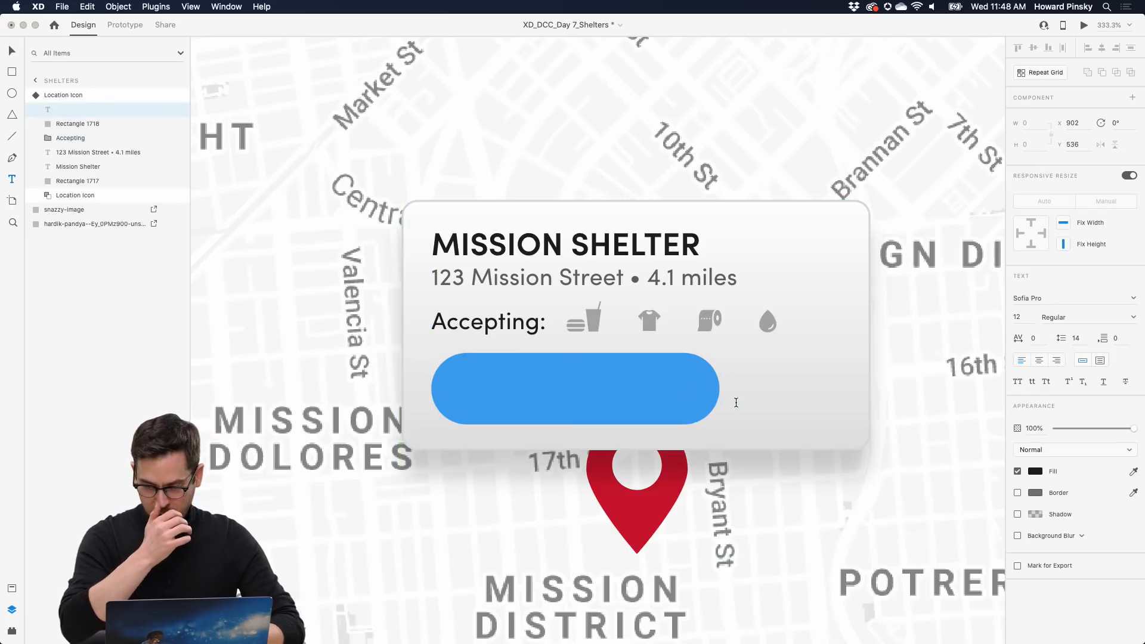
type("Become")
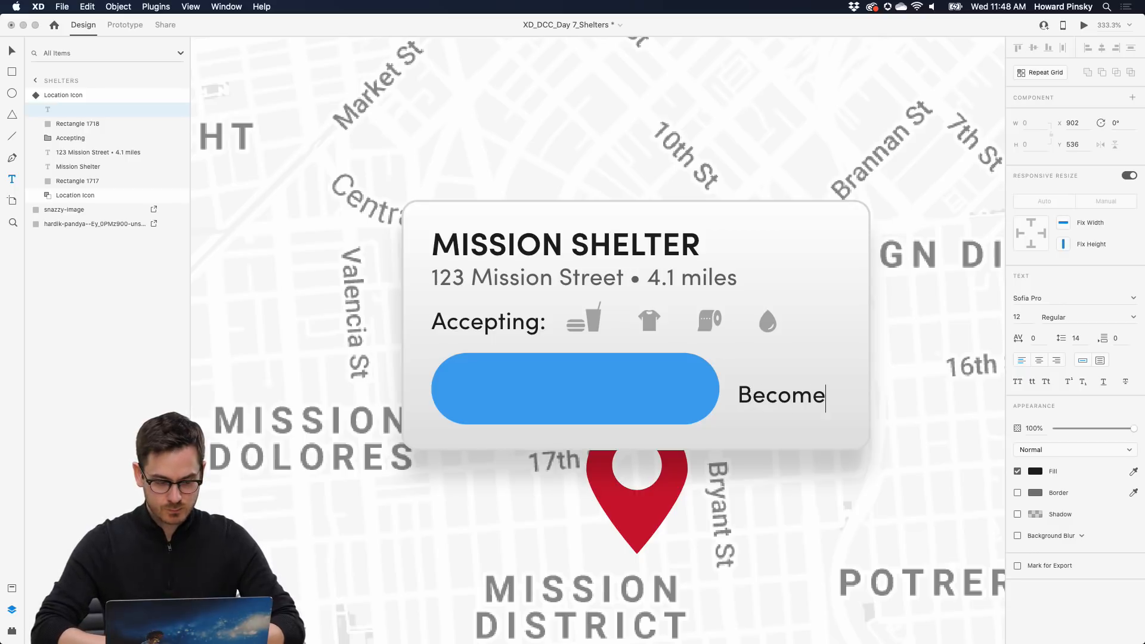
type(" a vol")
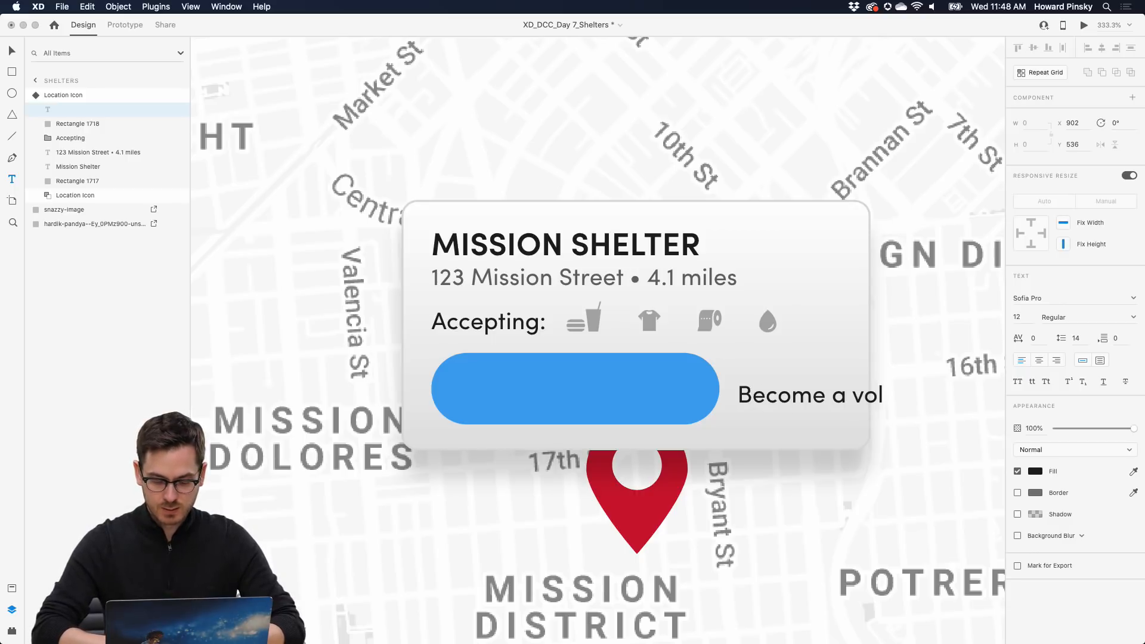
type("unteer")
key("Escape")
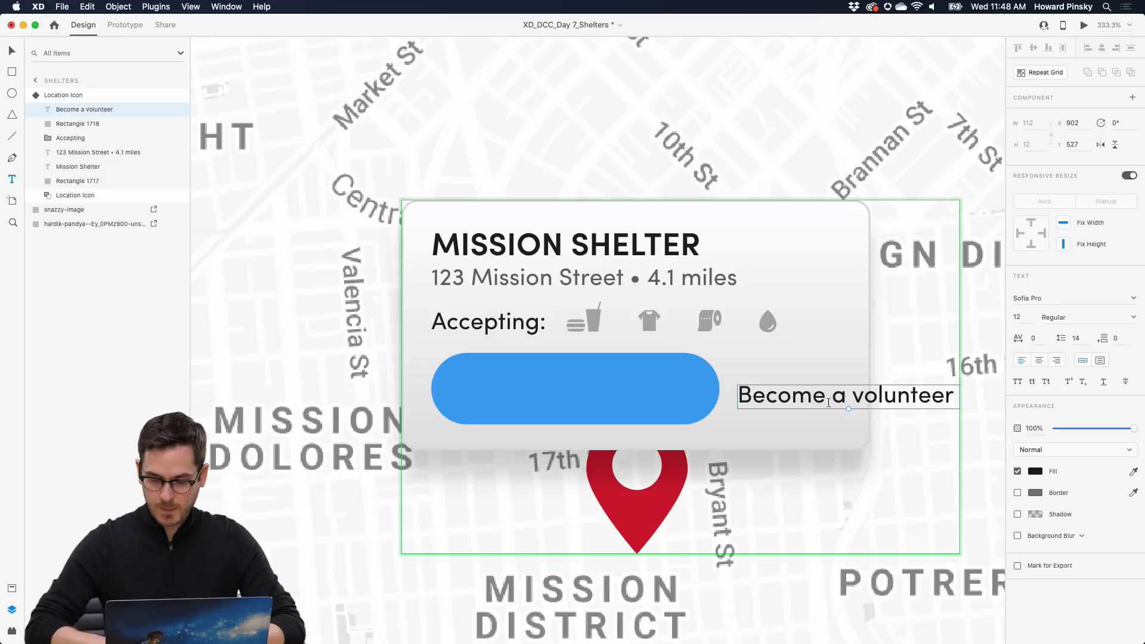
left_click_drag(831, 396, 568, 389)
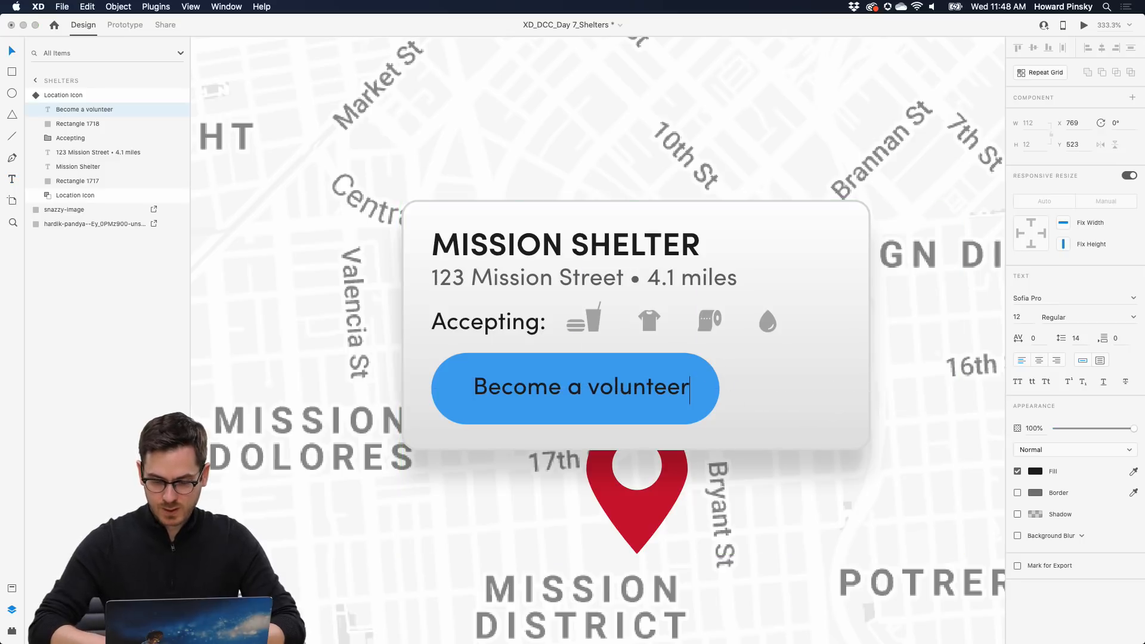
left_click(1036, 474)
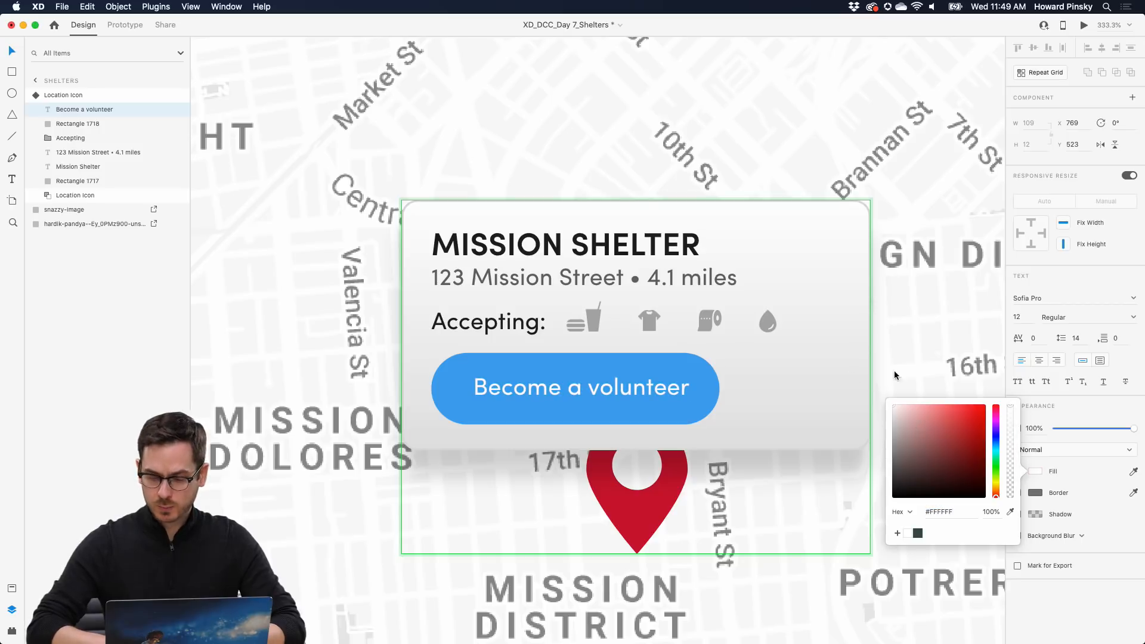
left_click(1135, 318)
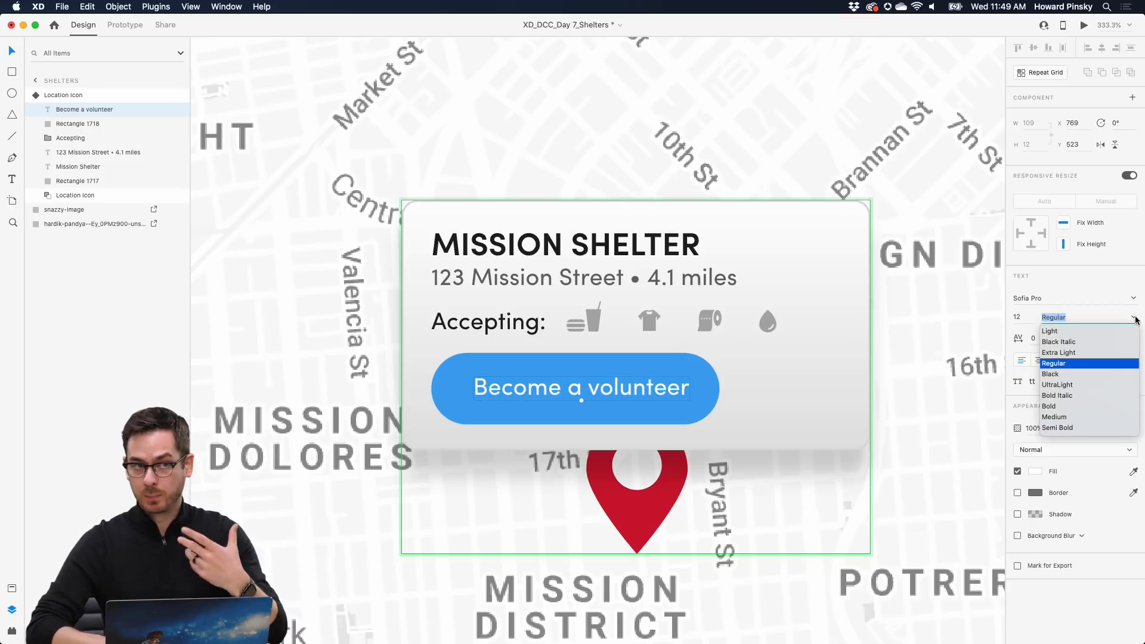
left_click(1060, 408)
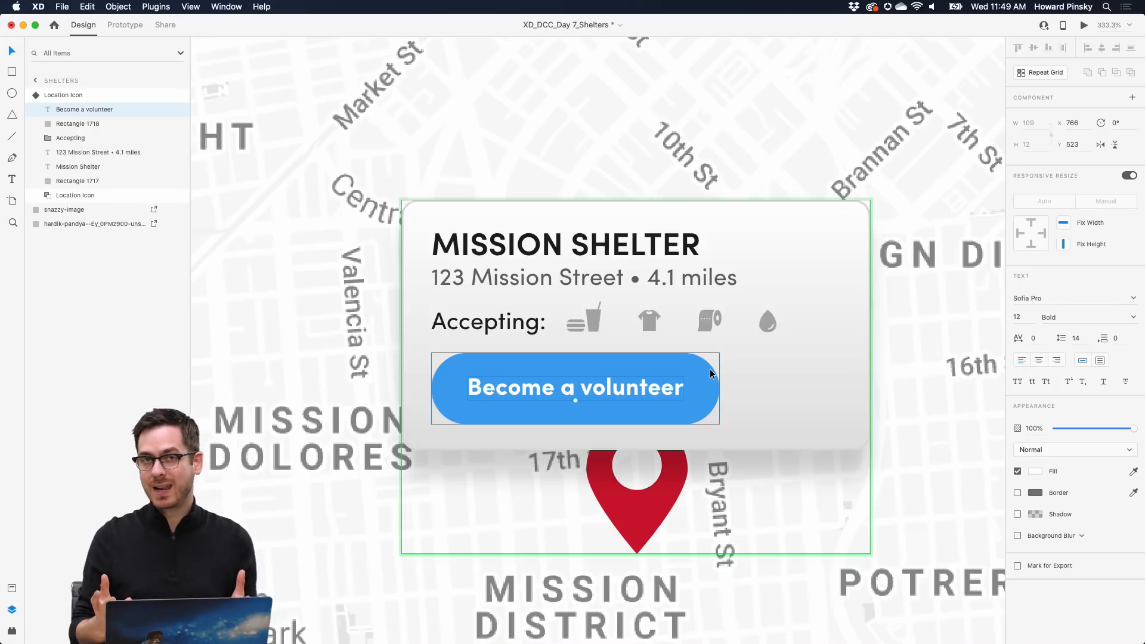
key("super+alt+p")
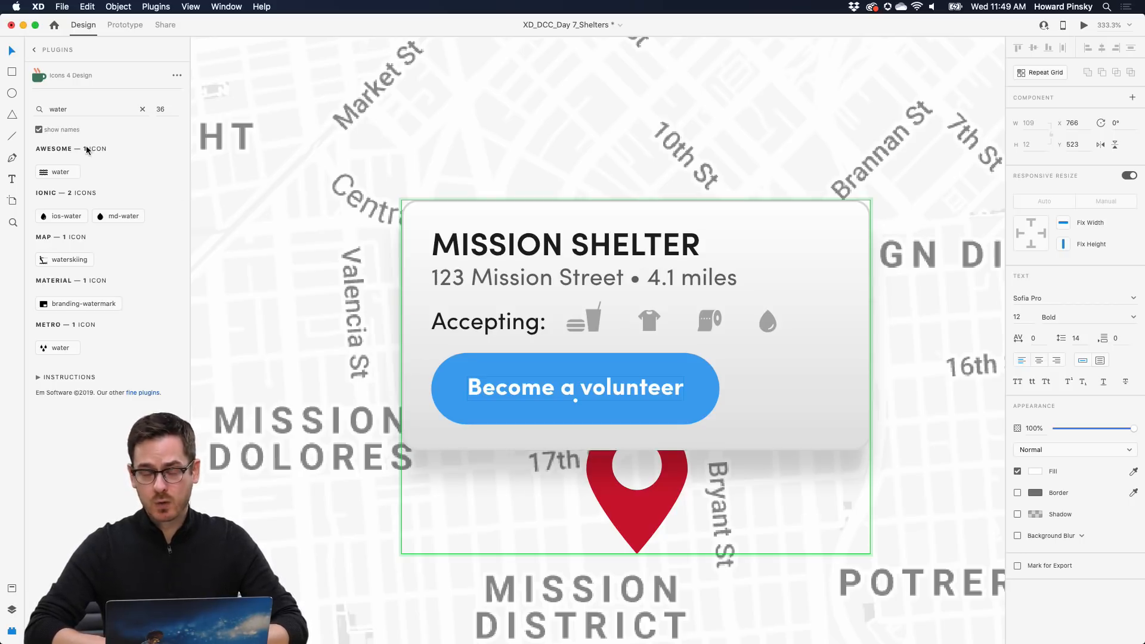
- Add a blue 'directions' icon right of the volunteer button and widen the button toward it
double_click(82, 110)
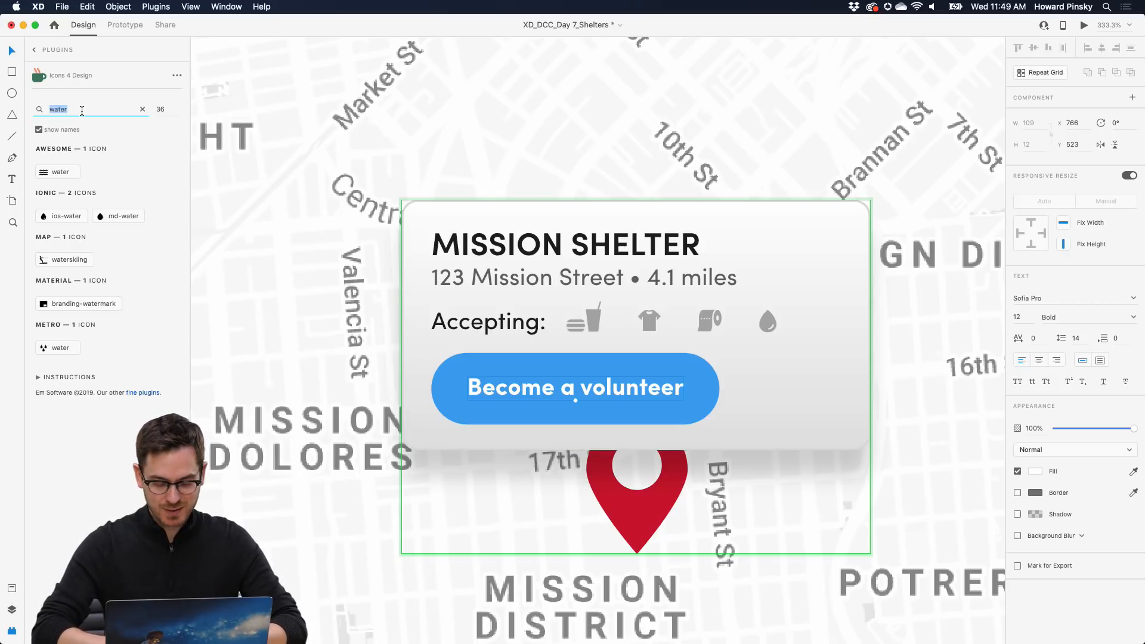
type("directions")
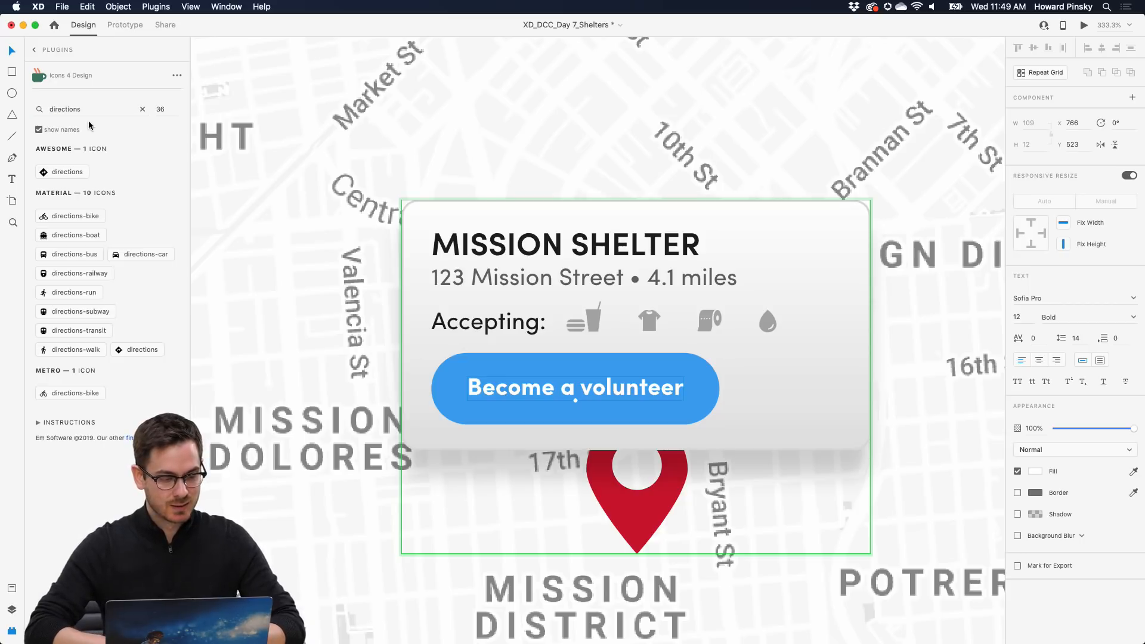
left_click(60, 171)
left_click_drag(419, 232, 805, 378)
key("i")
left_click(656, 371)
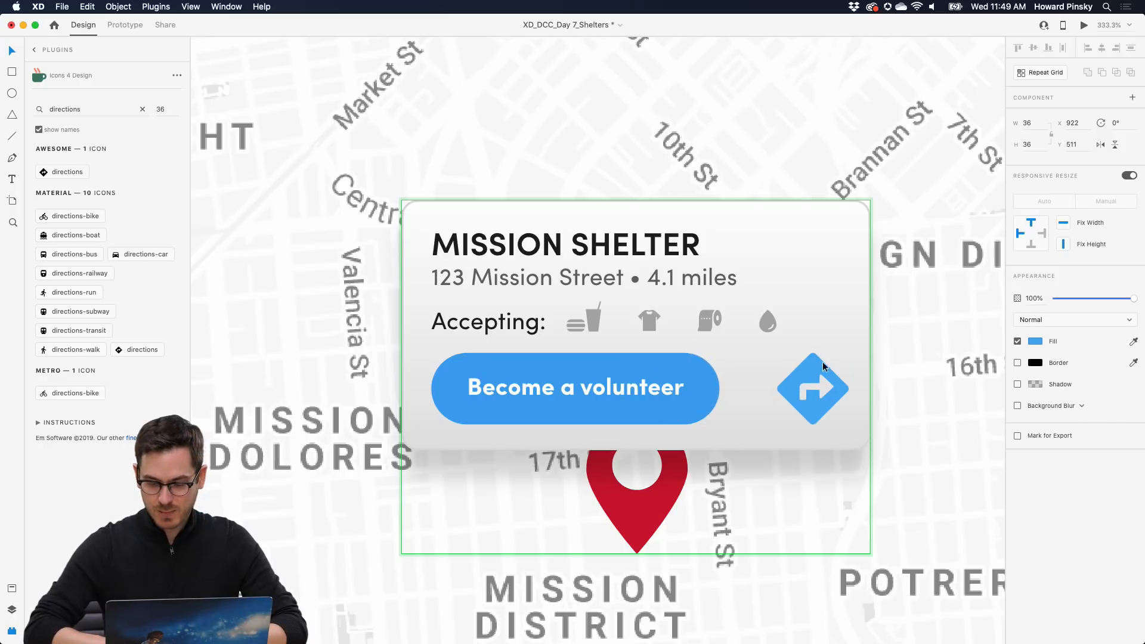
left_click(702, 383)
left_click_drag(721, 388, 750, 388)
left_click(654, 386)
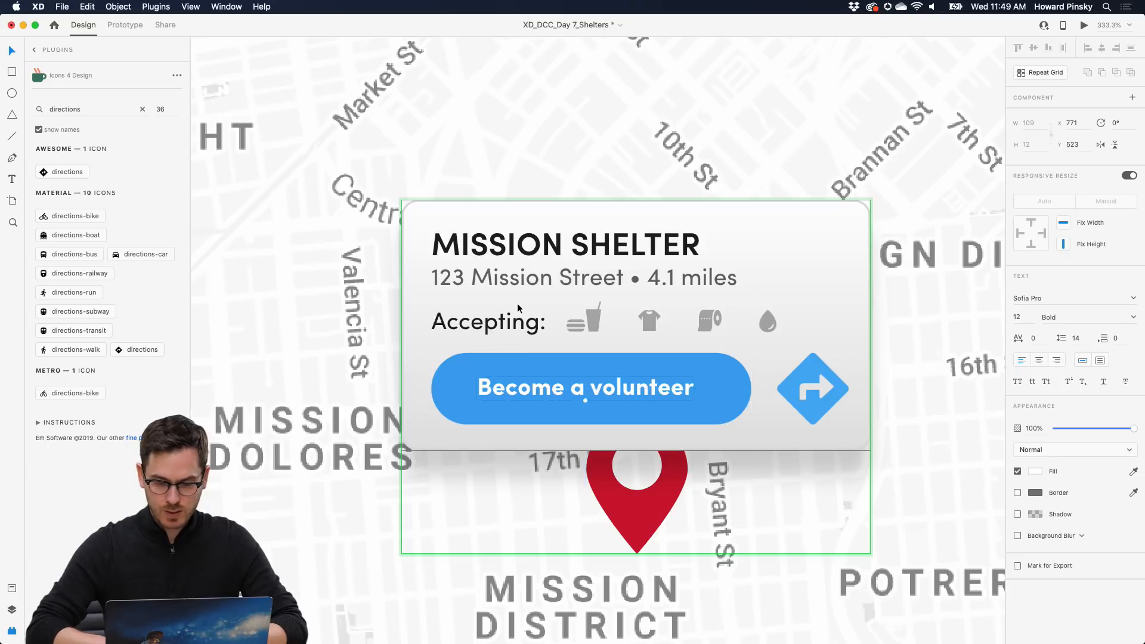
- Extend the card's top edge, then move the title, address and Accepting row up
scroll(518, 303, "down", 5)
scroll(517, 303, "down", 8)
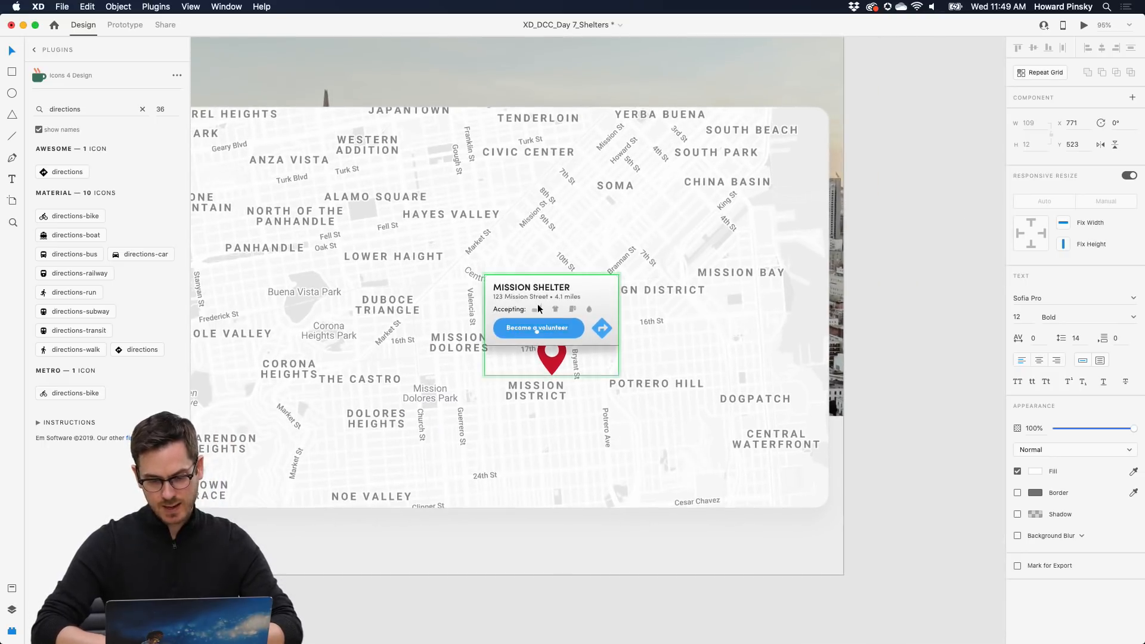
scroll(538, 303, "up", 12)
left_click(616, 170)
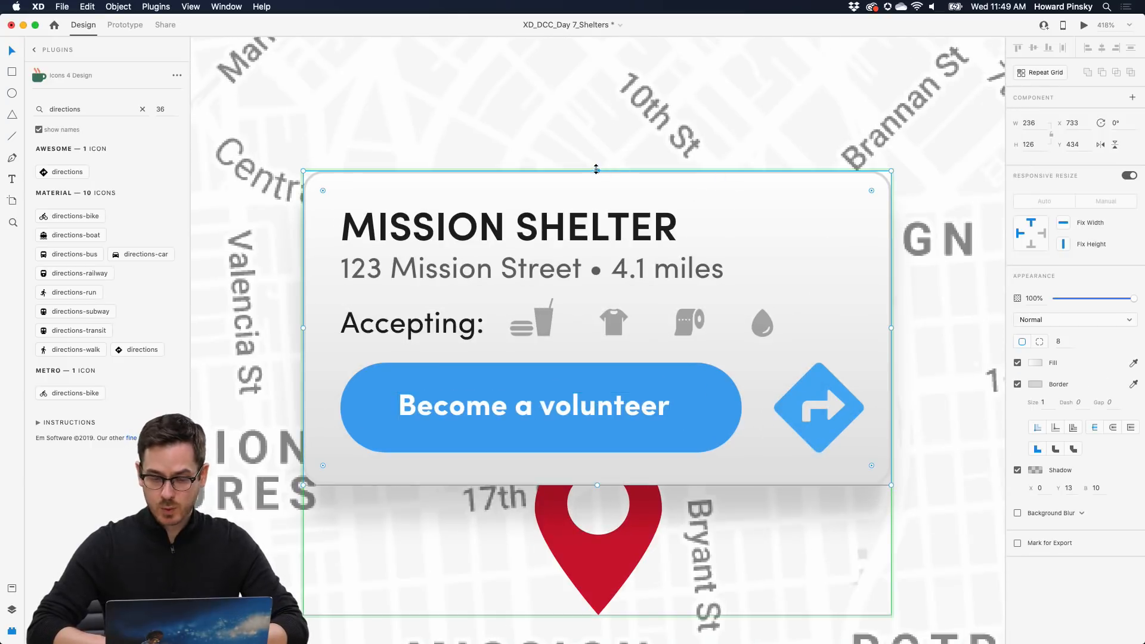
left_click_drag(596, 169, 597, 141)
left_click(535, 241)
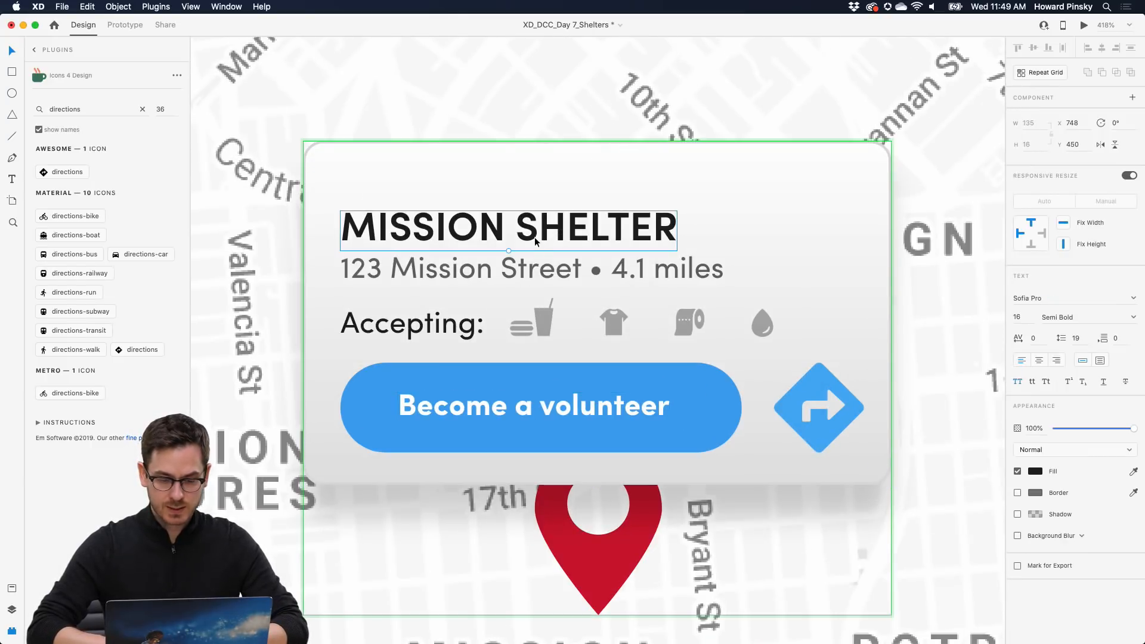
left_click_drag(535, 241, 535, 213)
left_click_drag(502, 270, 502, 243)
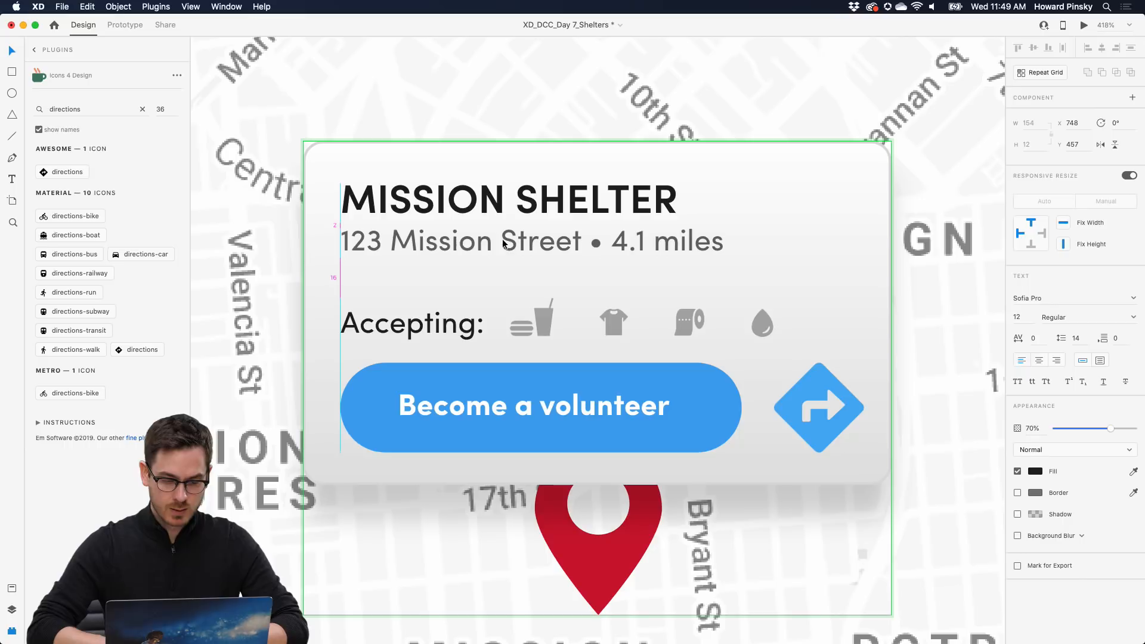
left_click_drag(405, 345, 402, 325)
- Select the blue pill together with its 'Become a volunteer' text
left_click(508, 398)
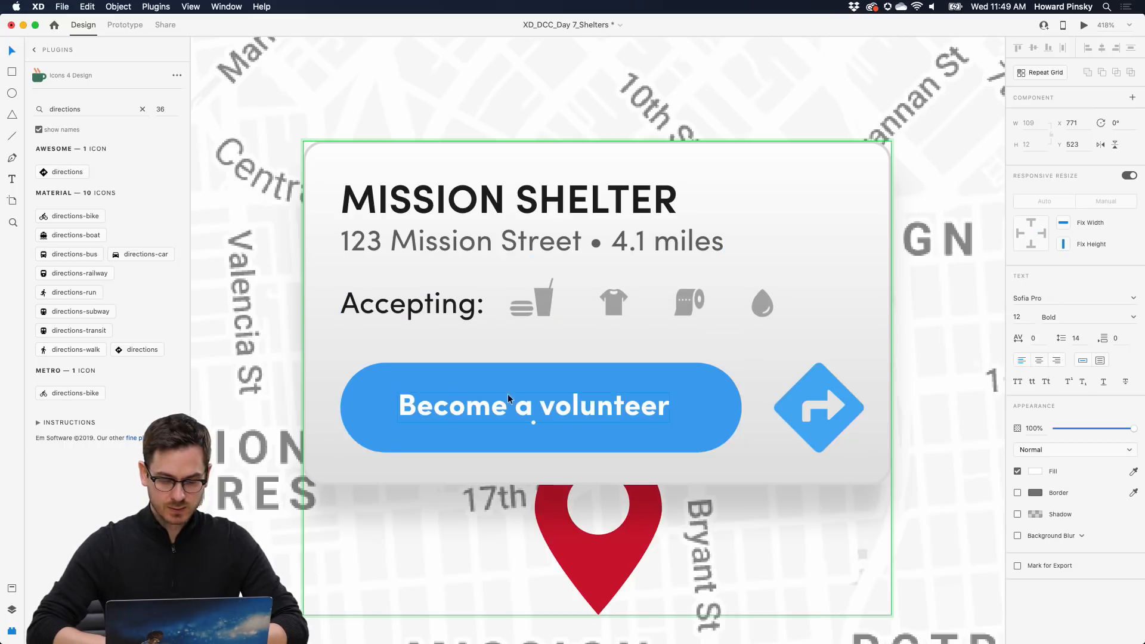
left_click(623, 380)
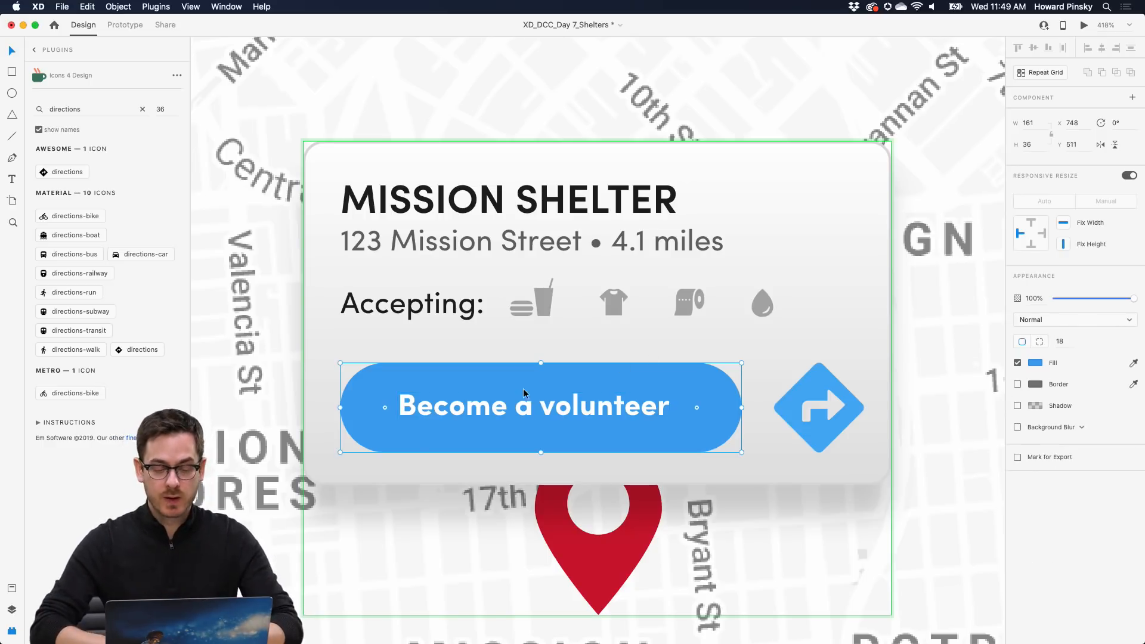
key("super+y")
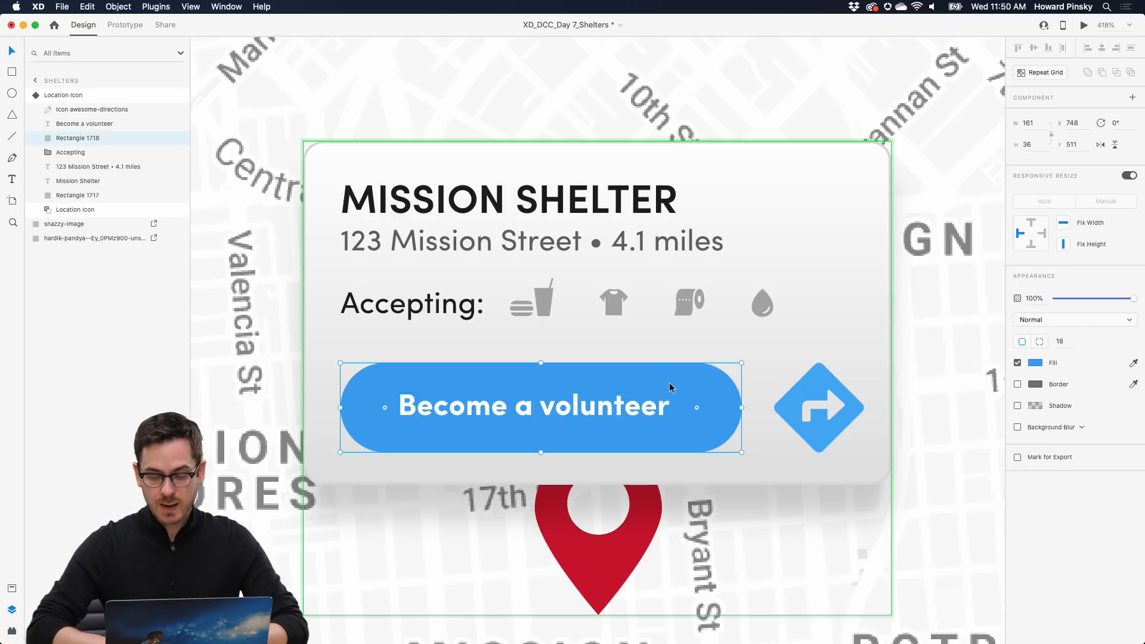
key("Right")
key("Right")
key("Right")
key("Right")
key("Left")
key("Left")
key("Left")
key("Left")
left_click(621, 390, "shift")
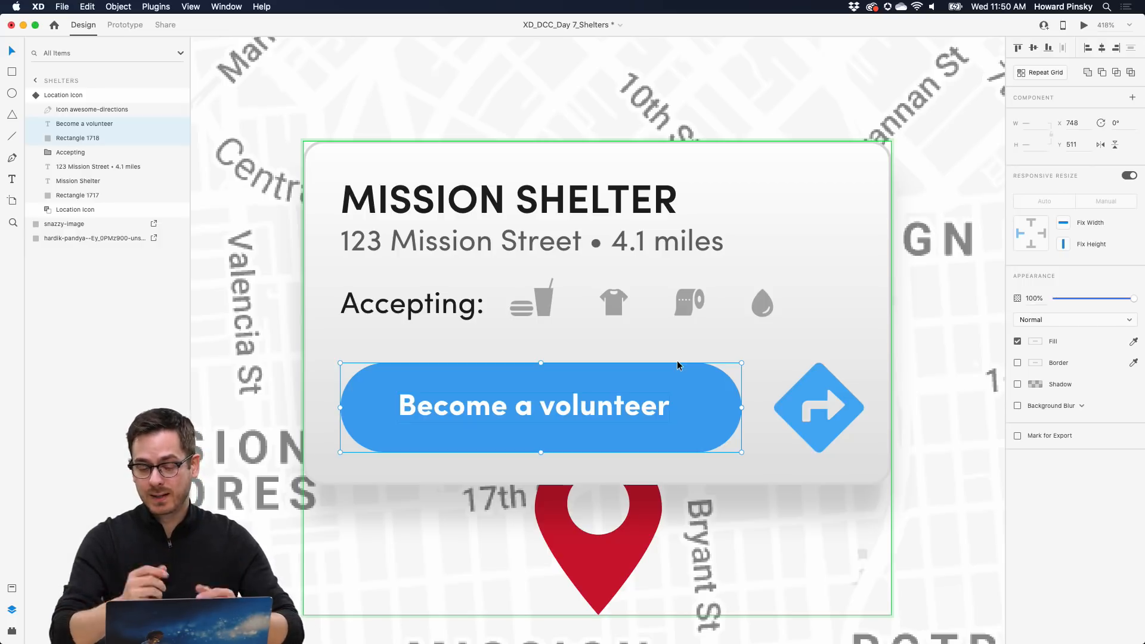
- Make the pill and its text a component named 'Button', and shift it up with the directions icon
left_click(1133, 100)
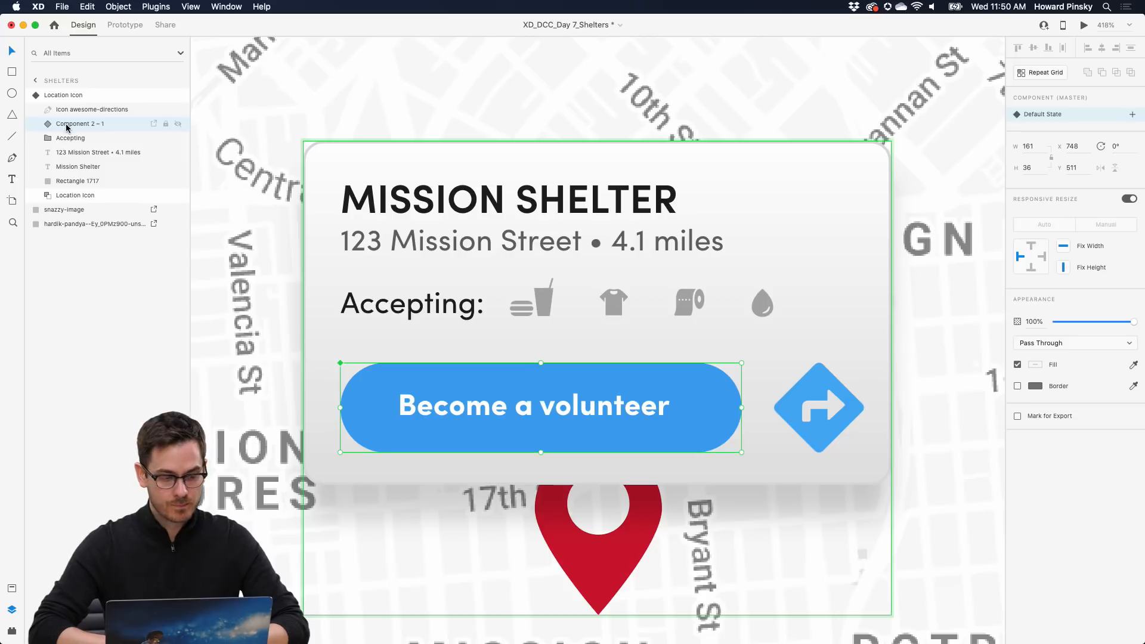
double_click(64, 124)
type("Button")
key("Return")
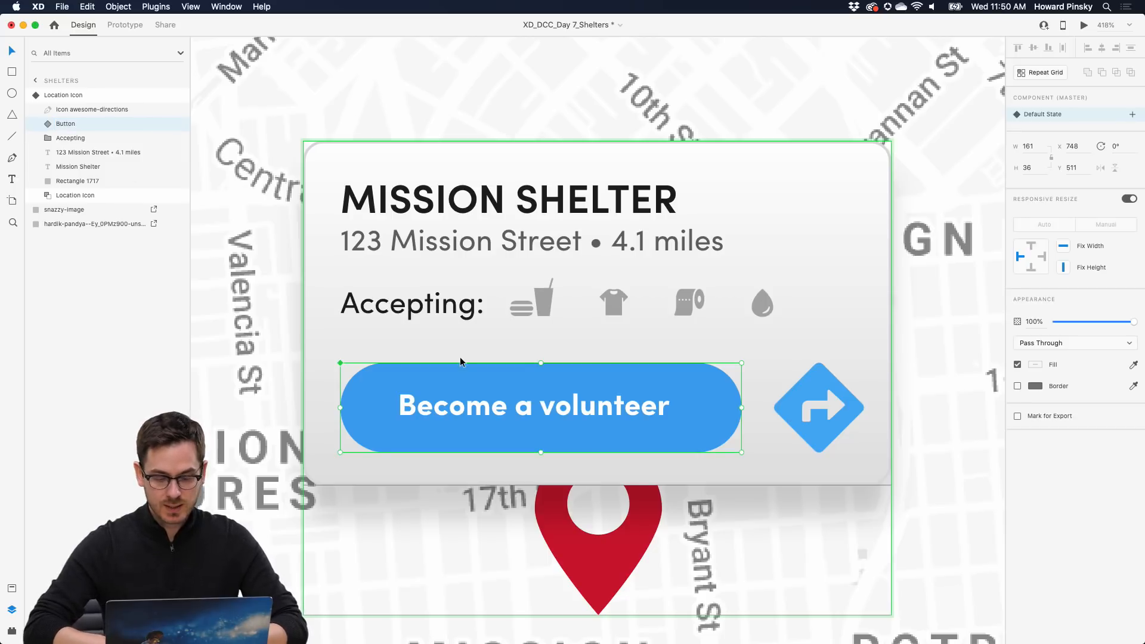
left_click(808, 403, "shift")
left_click_drag(802, 398, 818, 377)
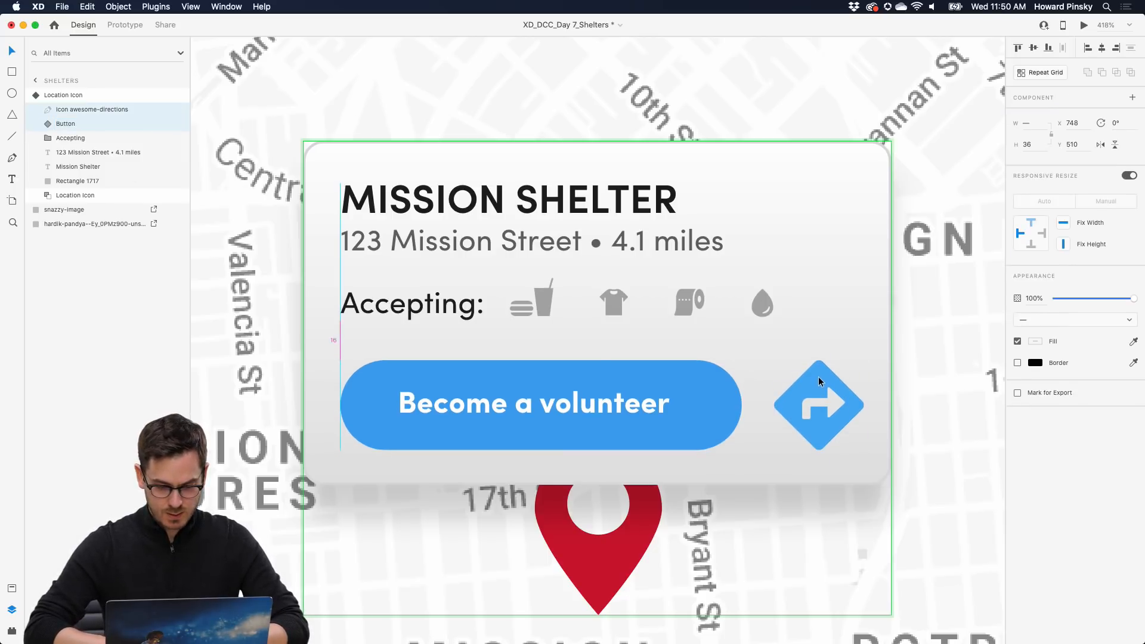
left_click(480, 387)
double_click(482, 389)
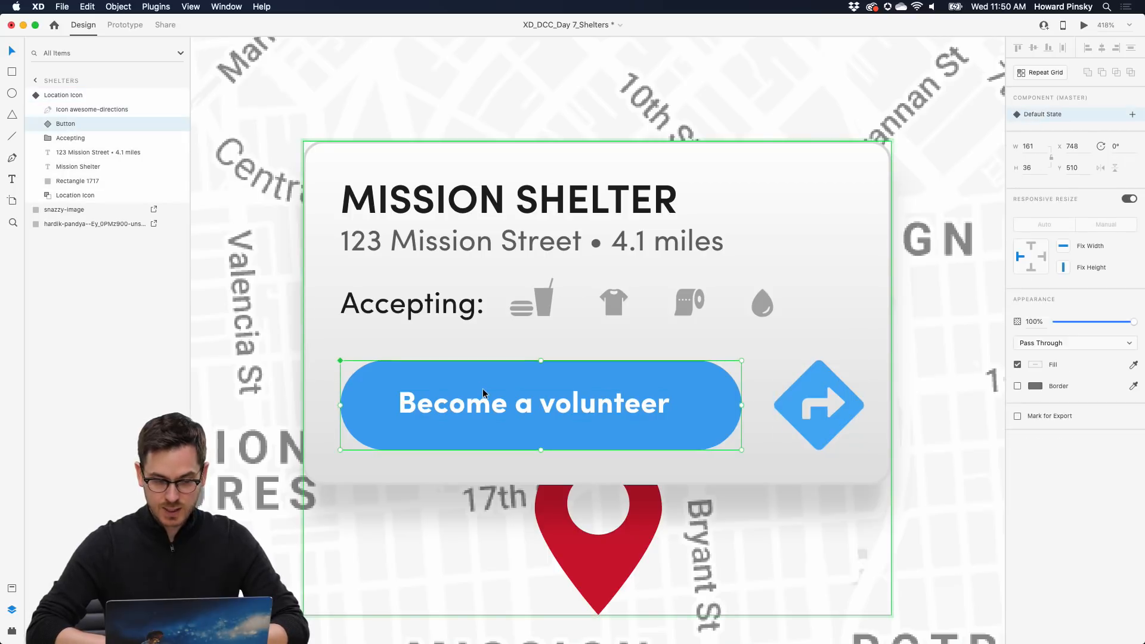
- Add a Hover State to Button with a darker #2782D1 pill fill, comparing it against Default
left_click(1132, 114)
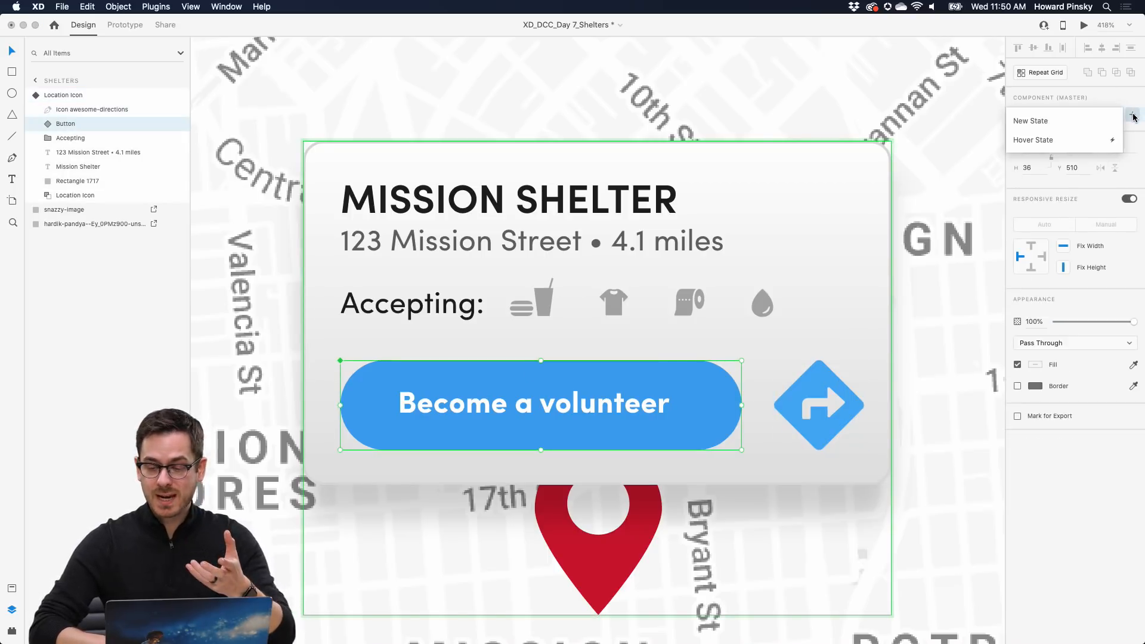
left_click(1085, 141)
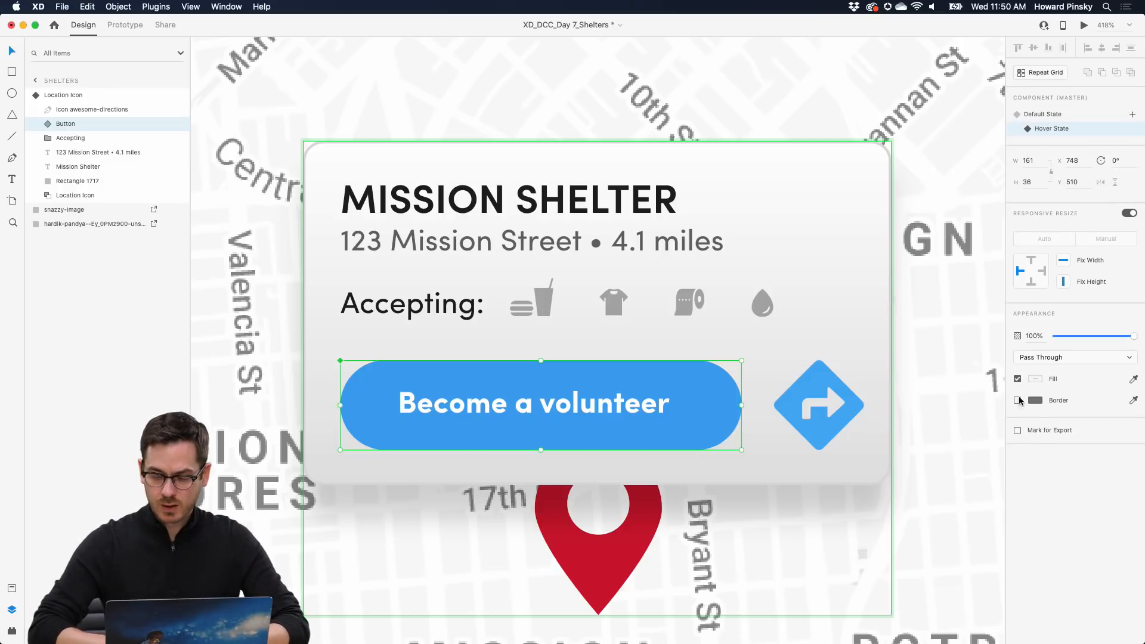
double_click(645, 370)
left_click(1038, 363)
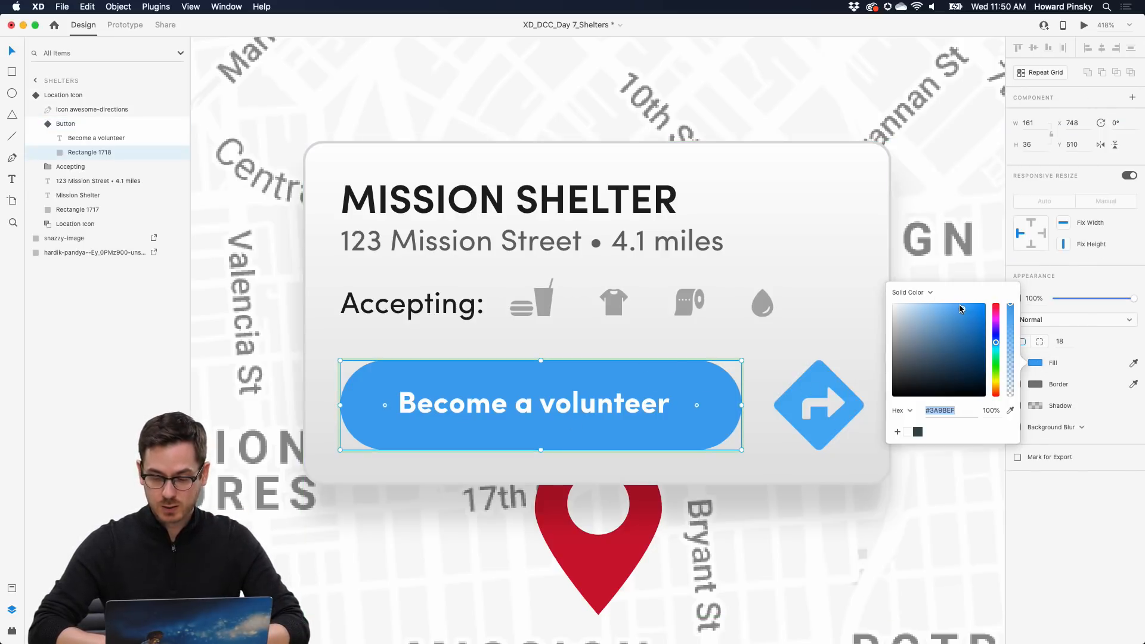
mouse_move(961, 308)
left_mouse_down()
mouse_move(944, 304)
mouse_move(969, 320)
left_mouse_up()
left_click(1110, 155)
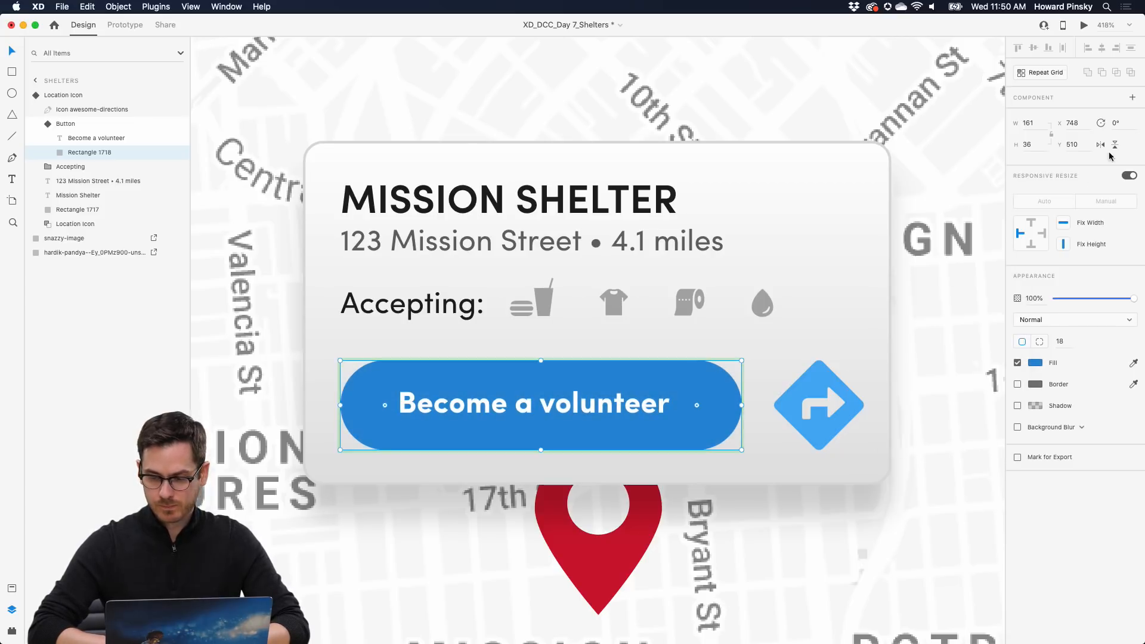
key("Escape")
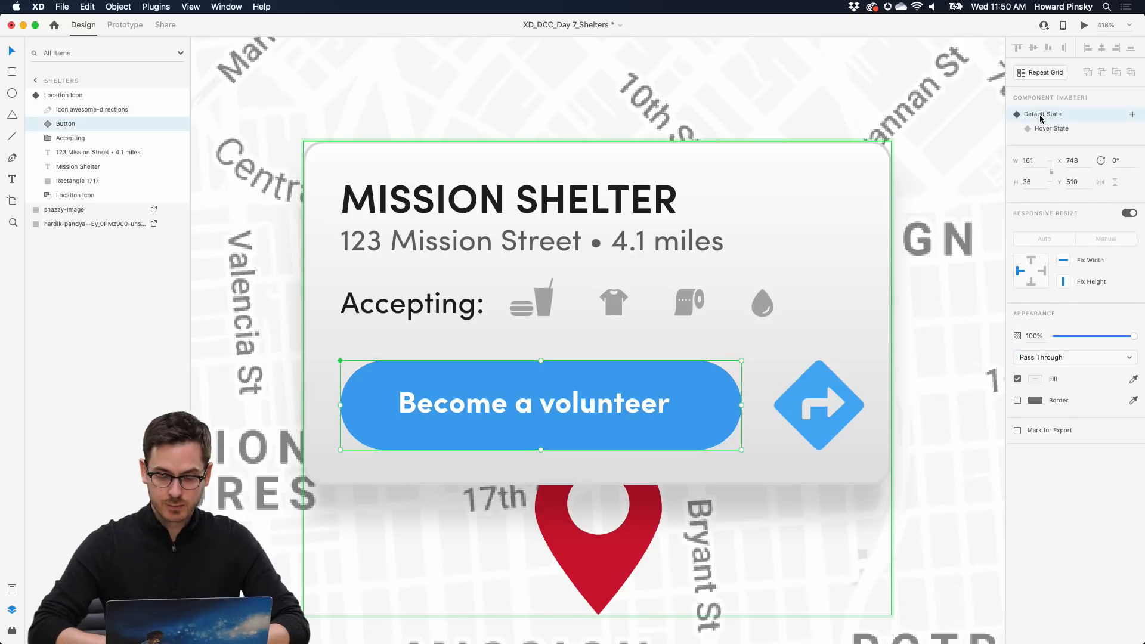
left_click(1042, 114)
left_click(1049, 127)
- Toggle the Location Icon between Default and Hover states, leave it on Default, and zoom out
left_click(1051, 116)
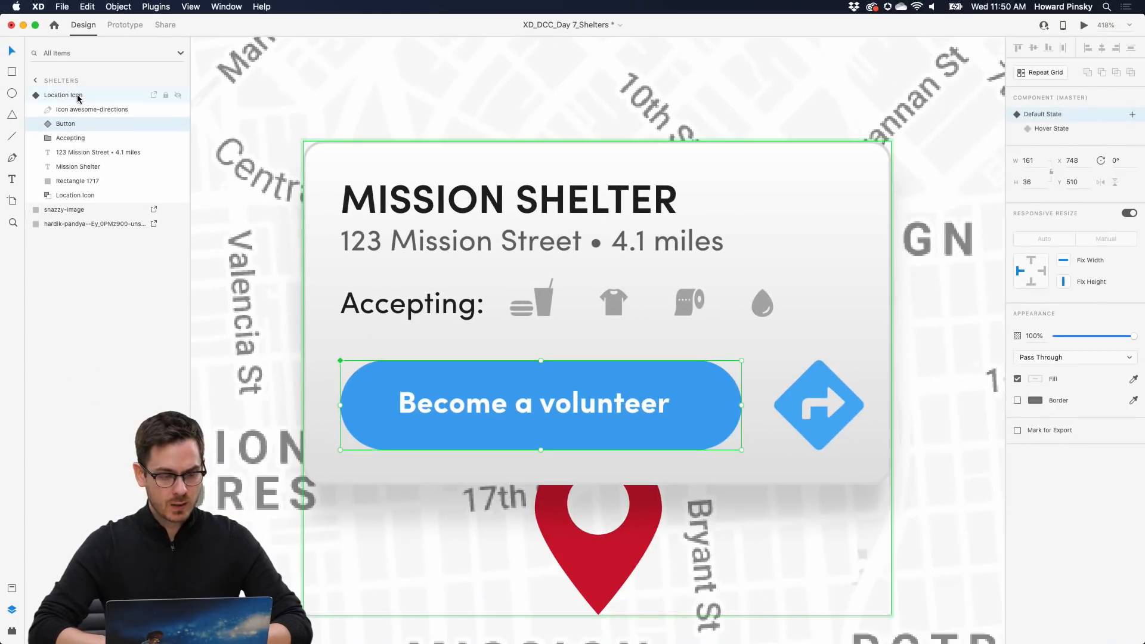
left_click(78, 99)
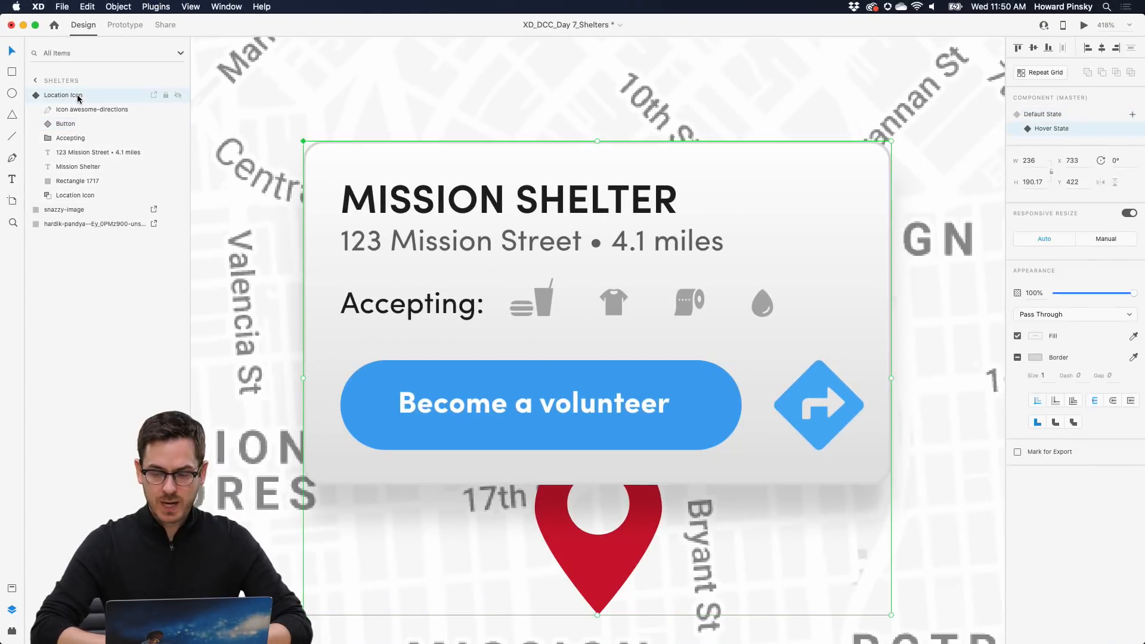
left_click(1059, 115)
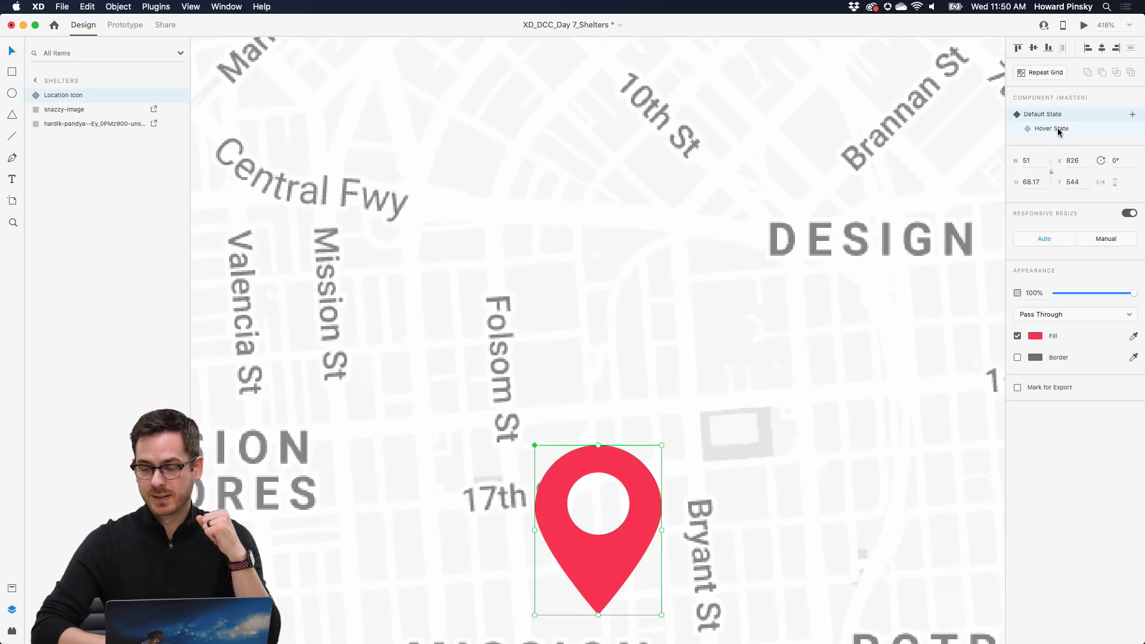
left_click(1059, 131)
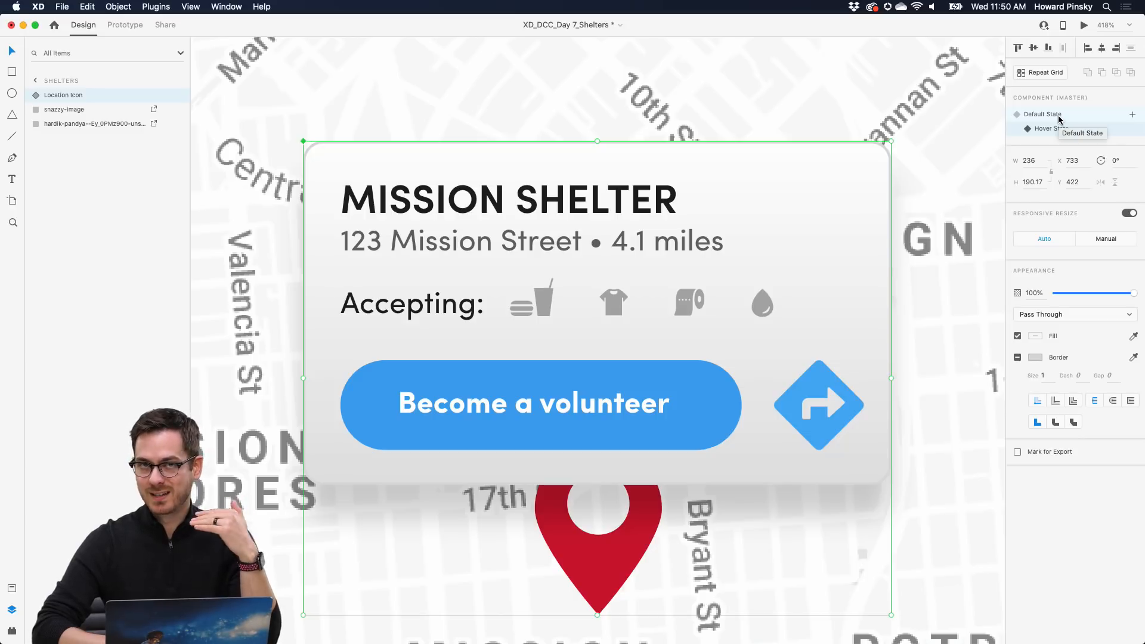
left_click(1060, 116)
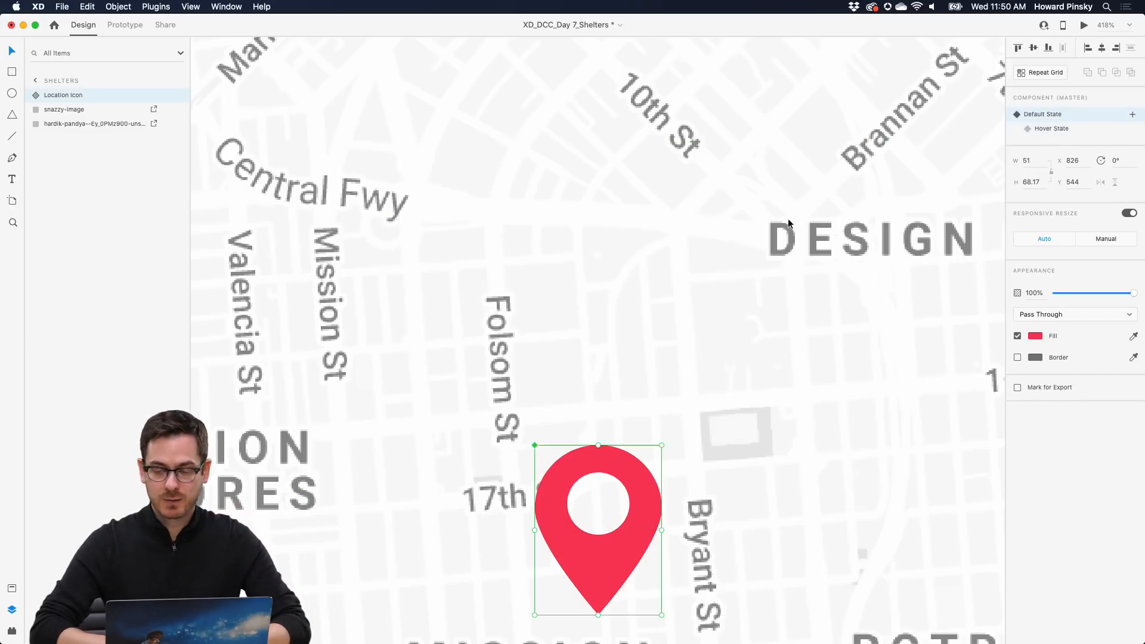
key("super+0")
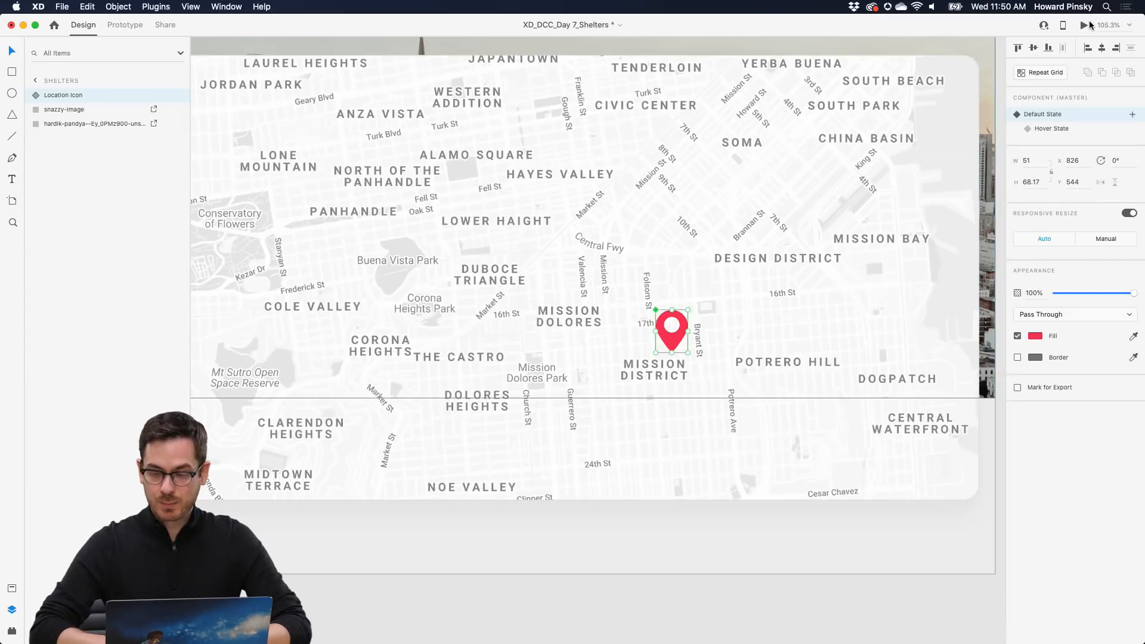
left_click(1084, 26)
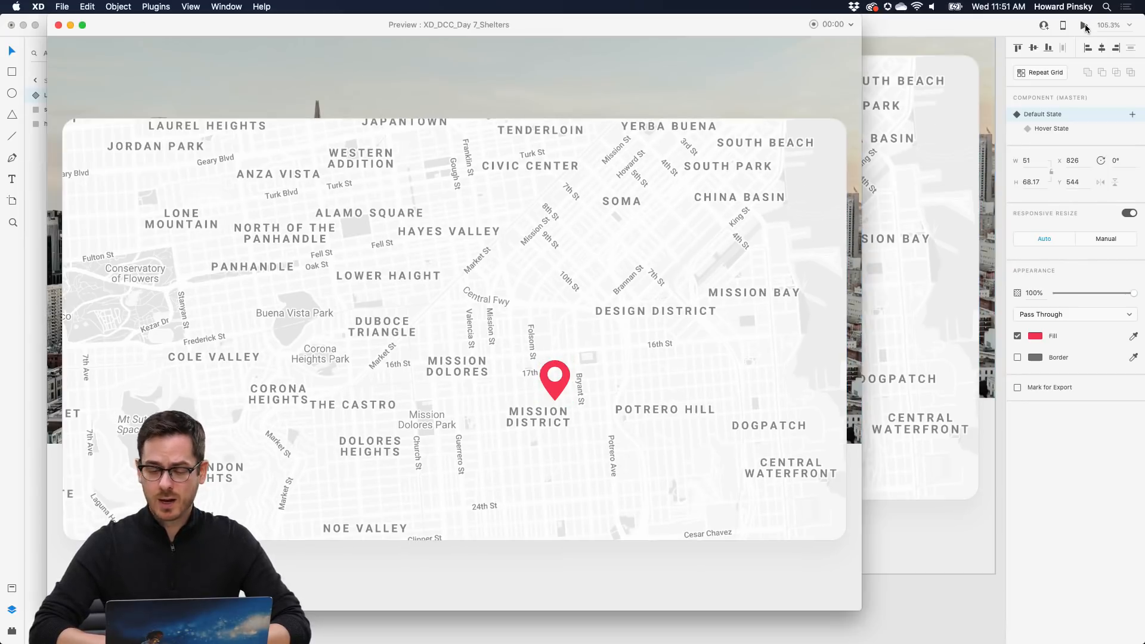
mouse_move(560, 392)
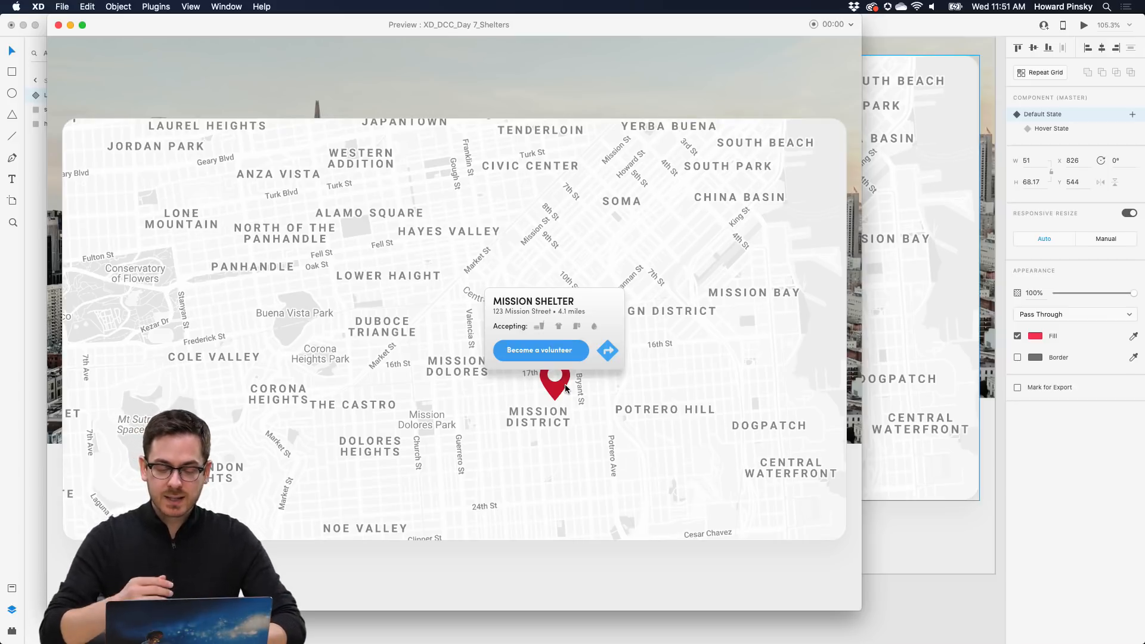
key("super+w")
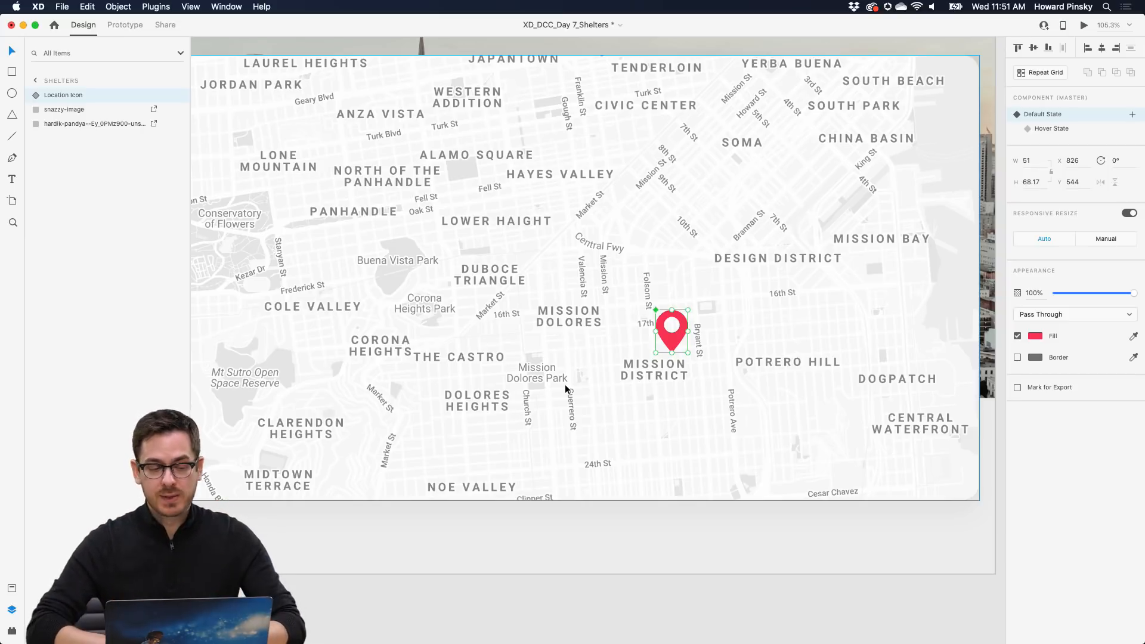
- Set the pin's hover interaction to Transition with Animation None, then run Desktop Preview
left_click(121, 25)
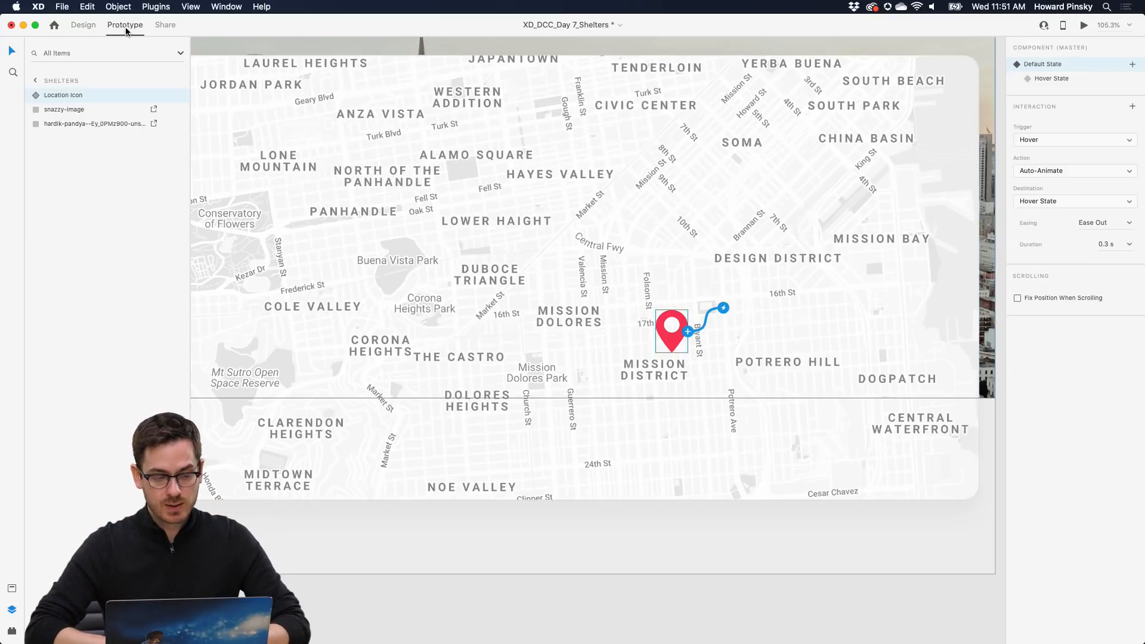
scroll(750, 331, "up", 5)
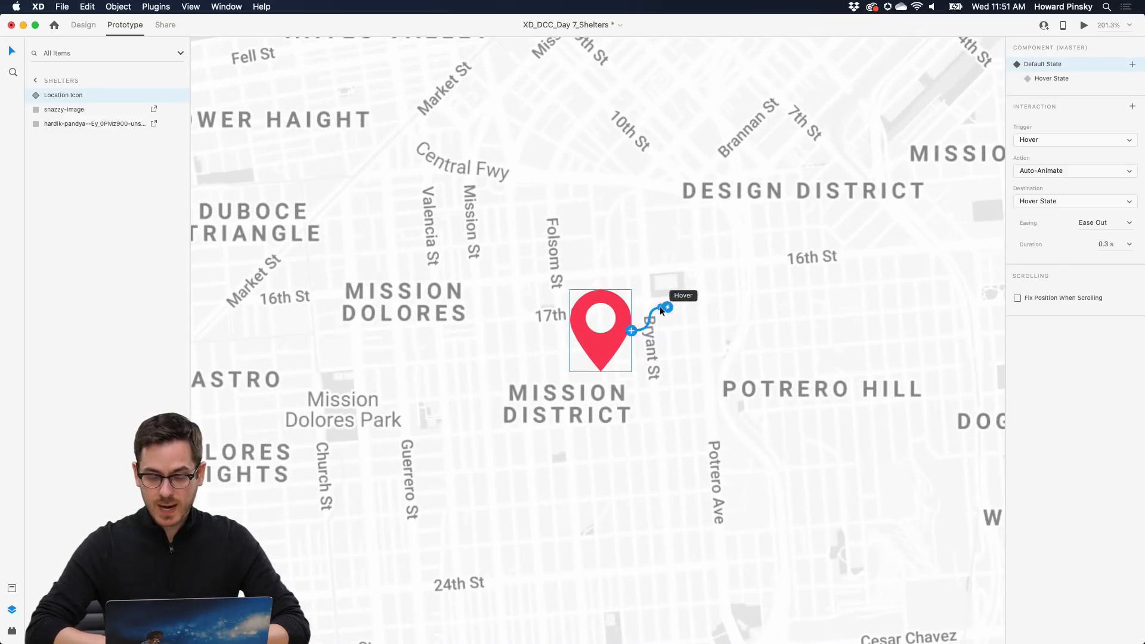
left_click(1095, 170)
left_click(1088, 158)
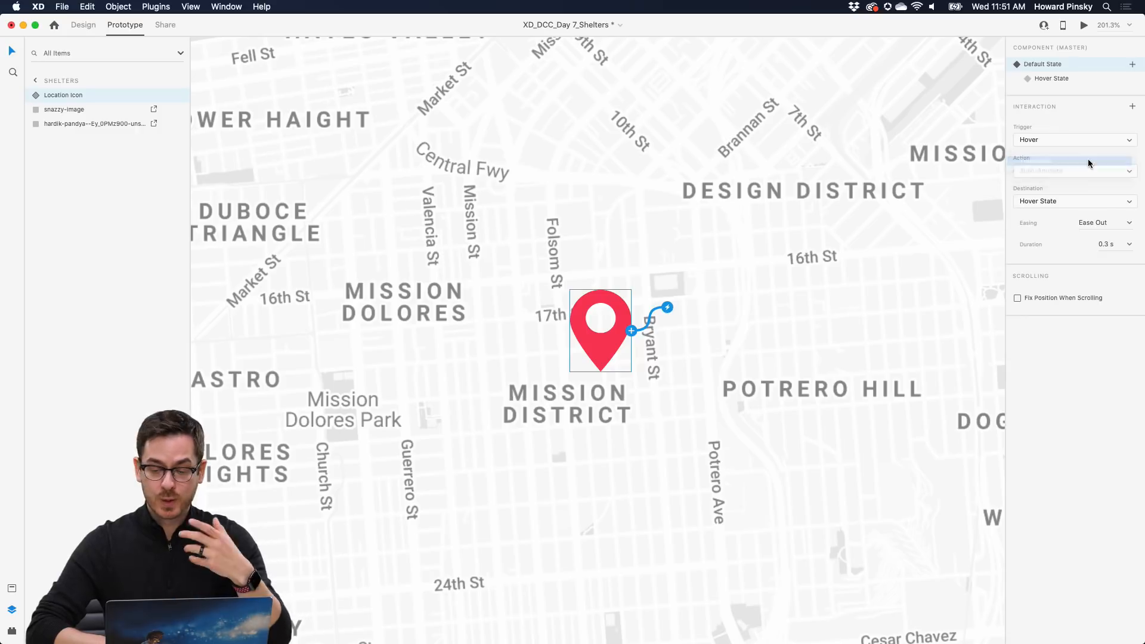
left_click(1059, 250)
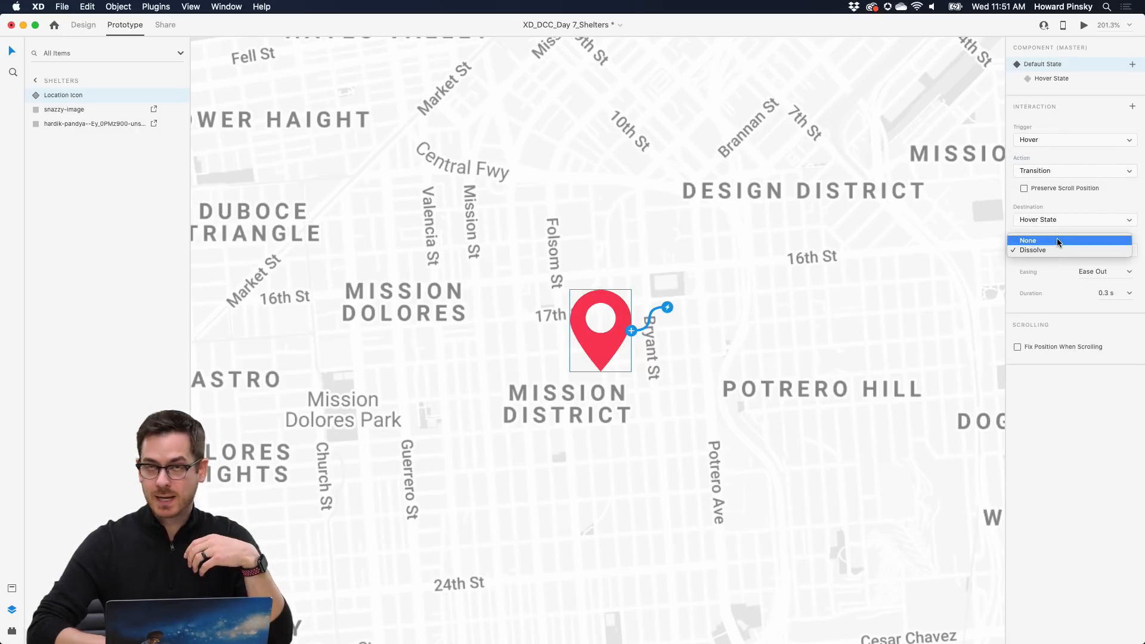
left_click(1057, 240)
left_click(1083, 25)
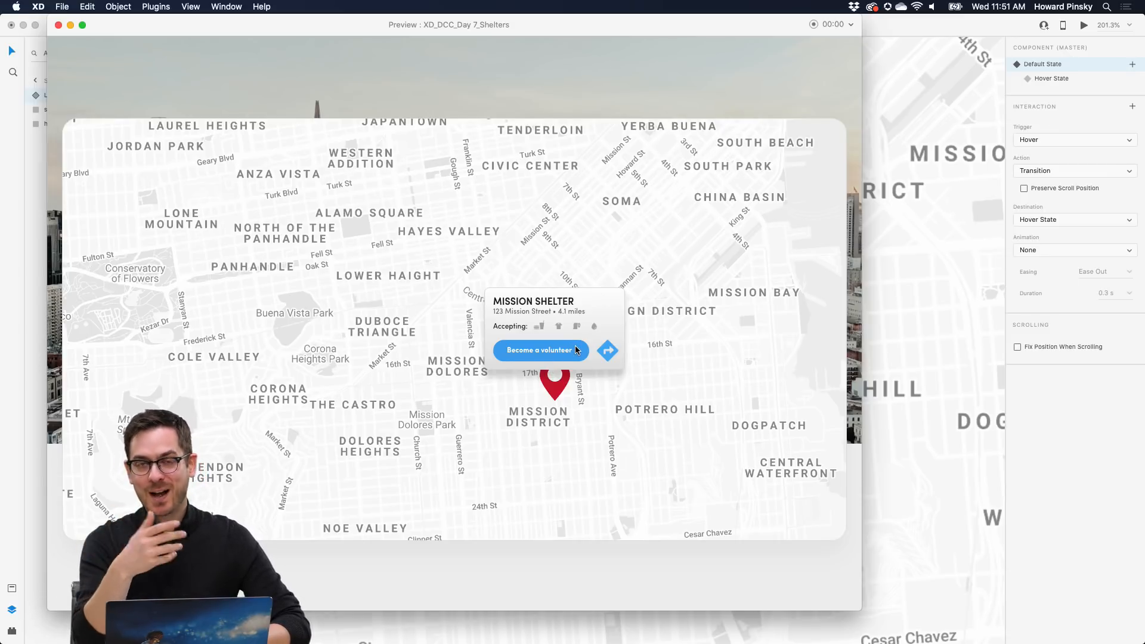
- Close the preview window and fit the whole Shelters map artboard in view
key("super+w")
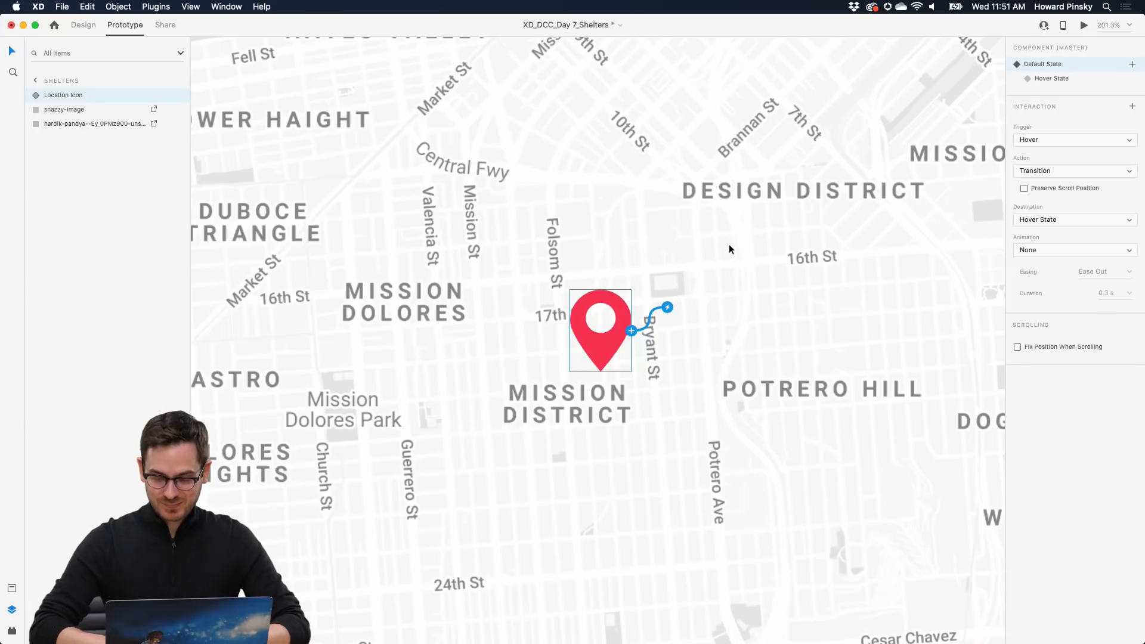
key("super+0")
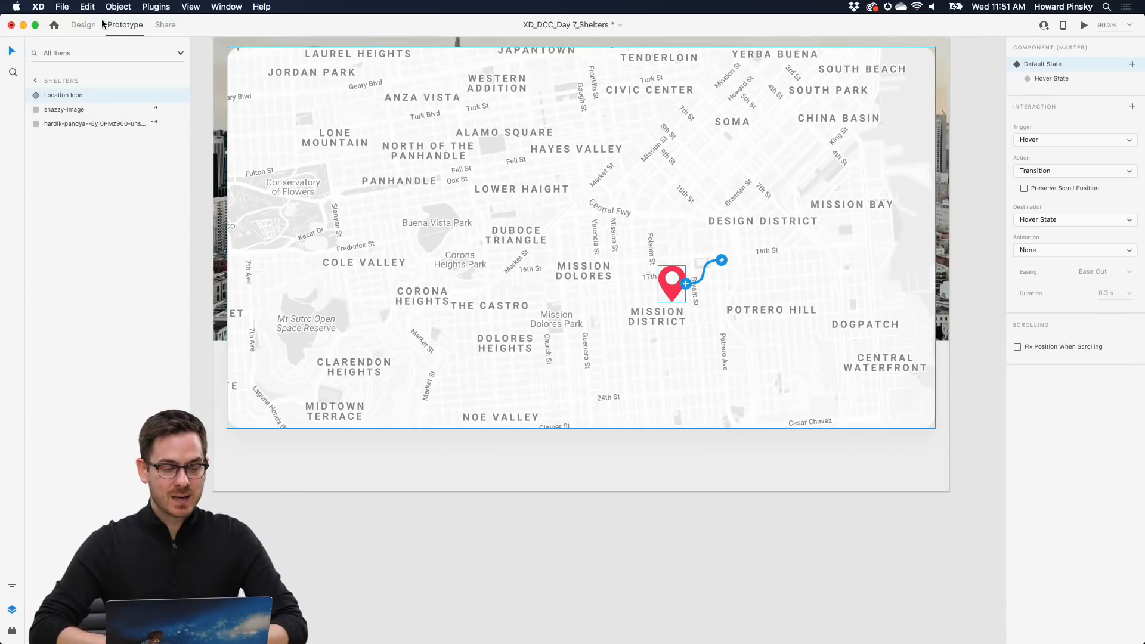
- Back in Design mode, Alt-drag a duplicate of the location pin onto Cole Valley and zoom in
left_click(84, 24)
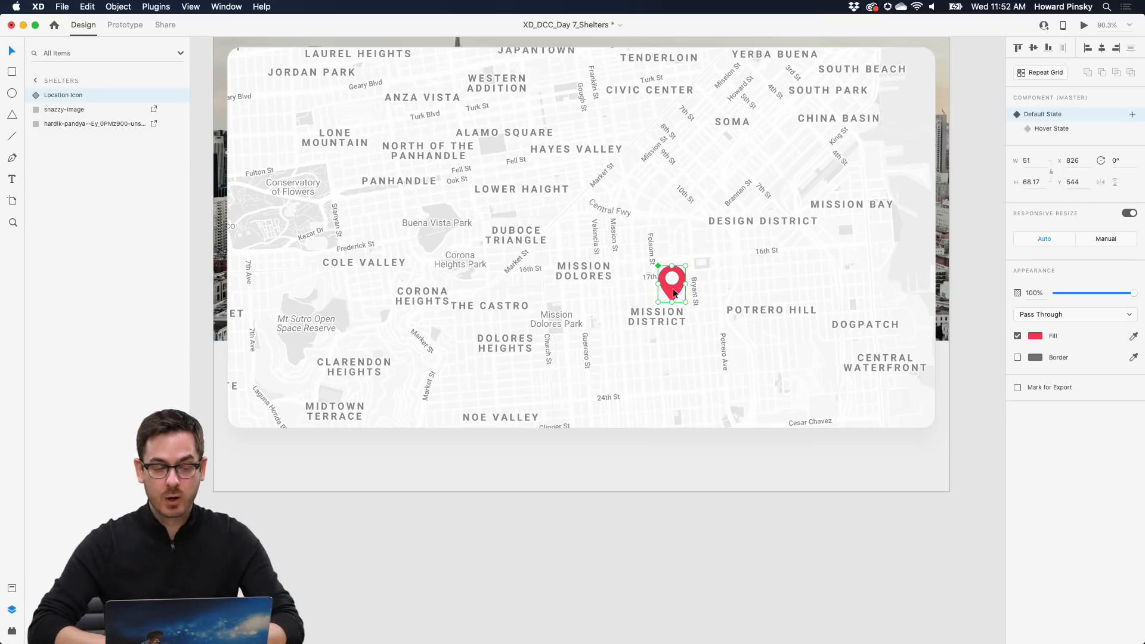
key("alt")
left_click_drag(677, 294, 353, 242)
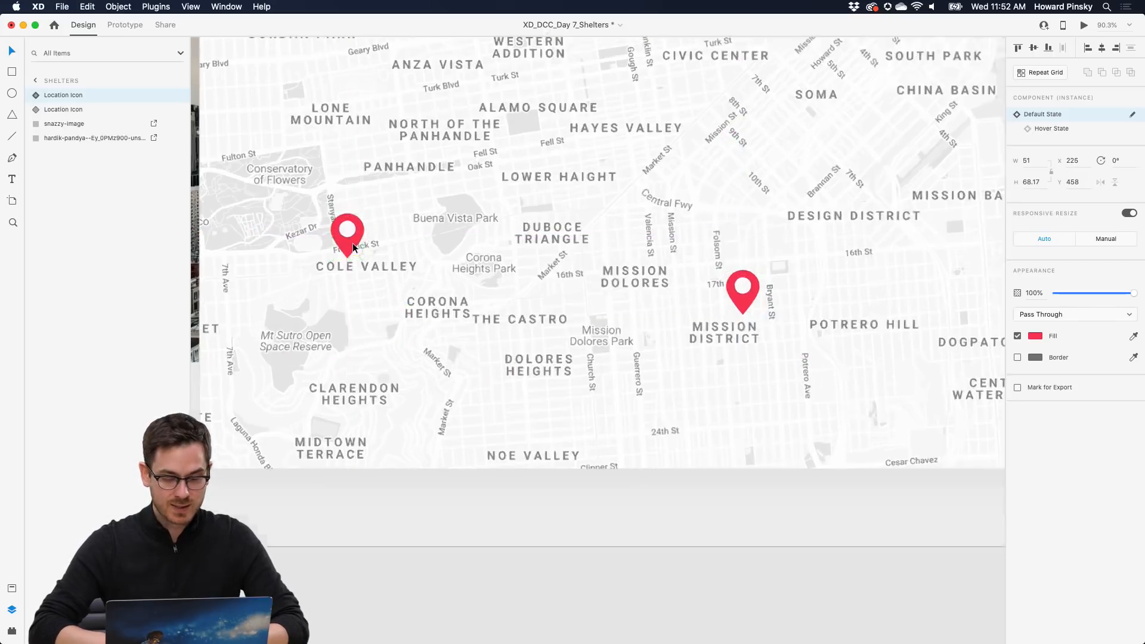
scroll(352, 242, "up", 6)
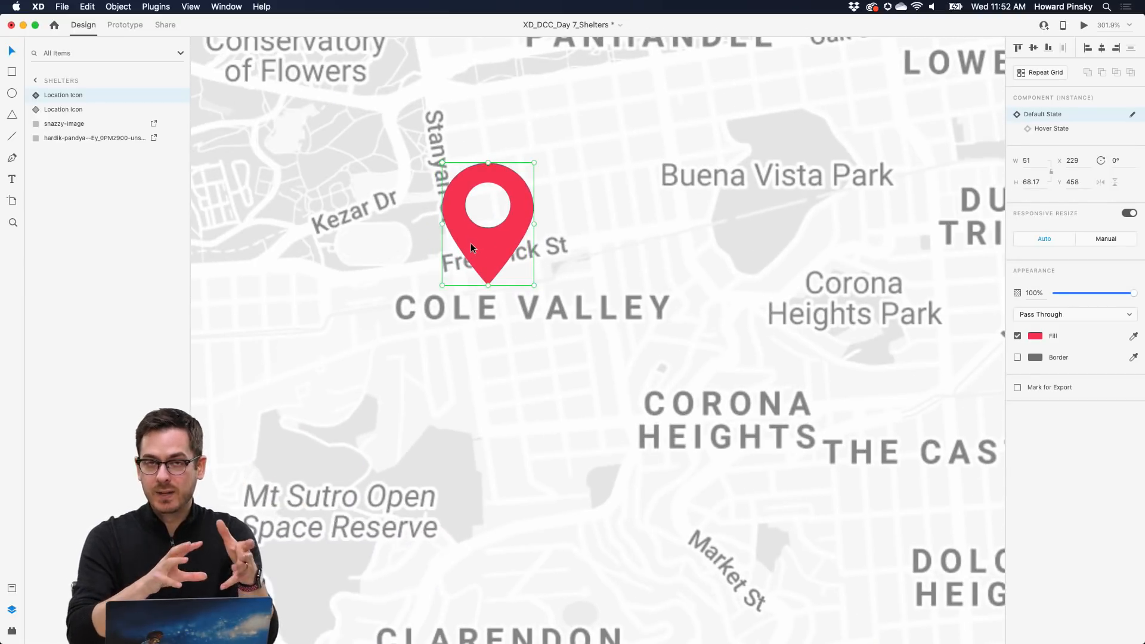
- Show the new pin's card and change its title from MISSION to COLE VALLEY
left_click(1073, 129)
scroll(484, 153, "up", 5)
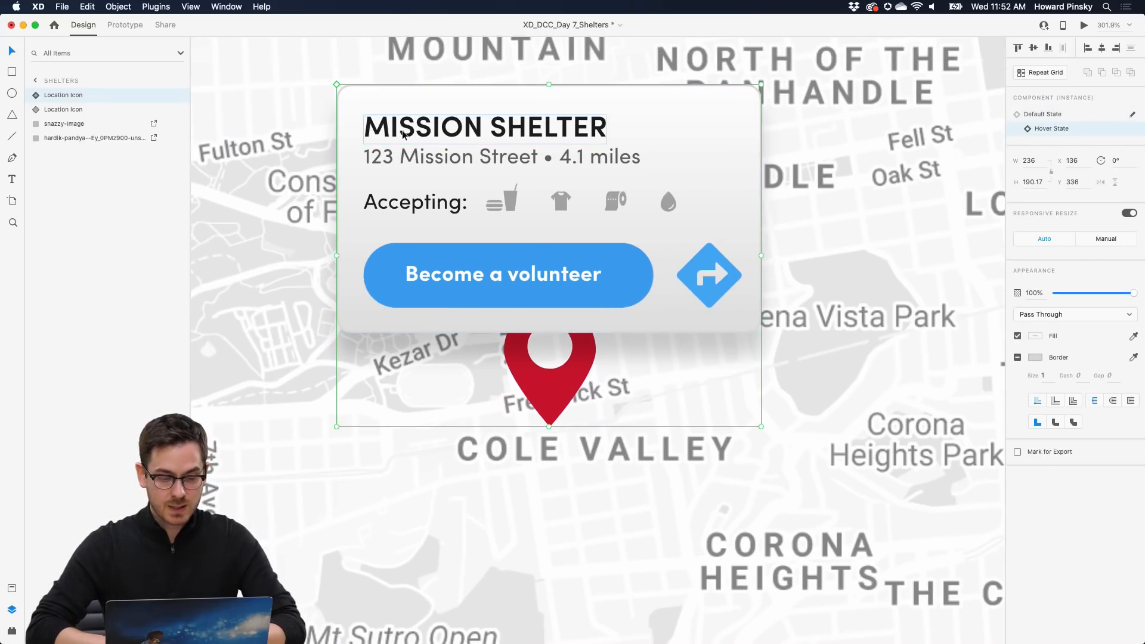
double_click(403, 134)
double_click(415, 131)
double_click(414, 131)
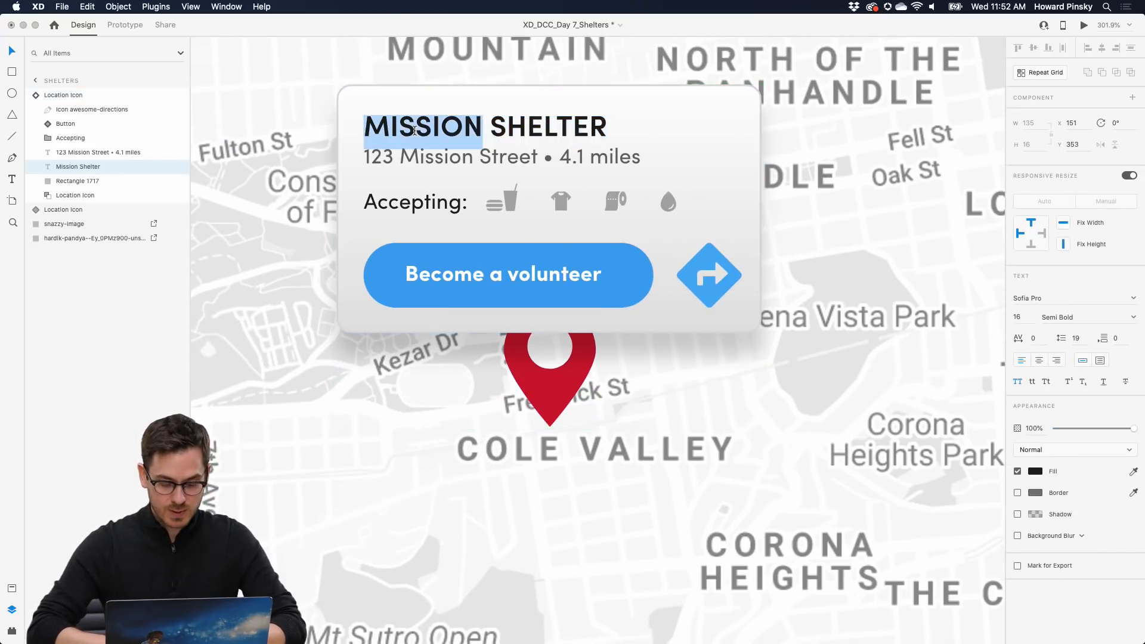
type("Cole")
type("LLEY")
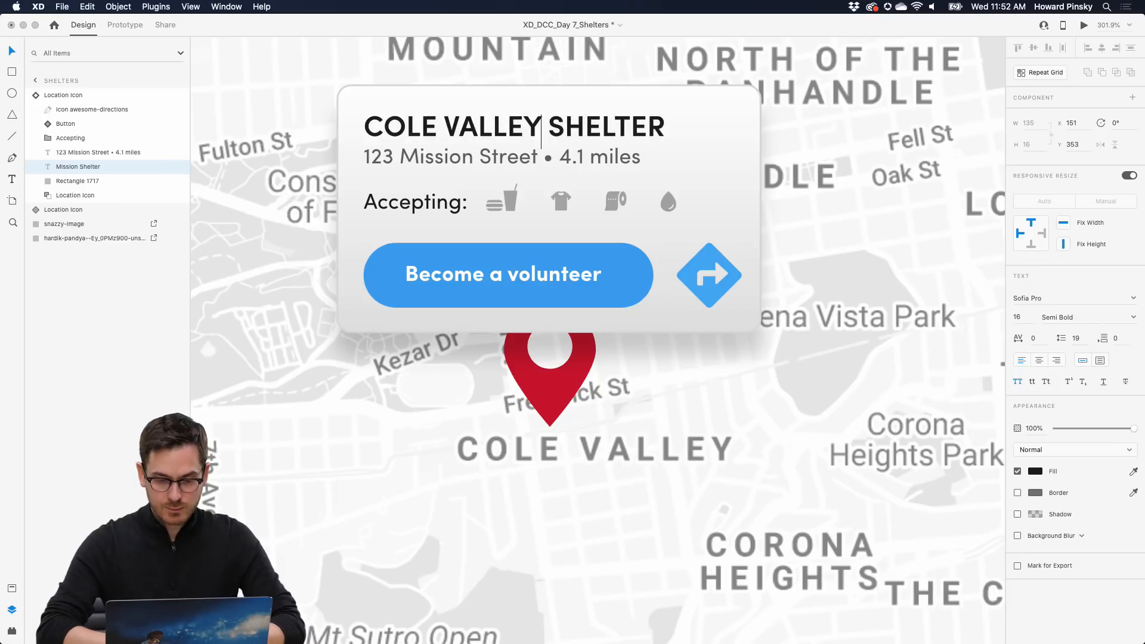
key("Escape")
- Change the card's address line to 237 Cole Street • 9.1 miles
left_click(410, 164)
double_click(409, 165)
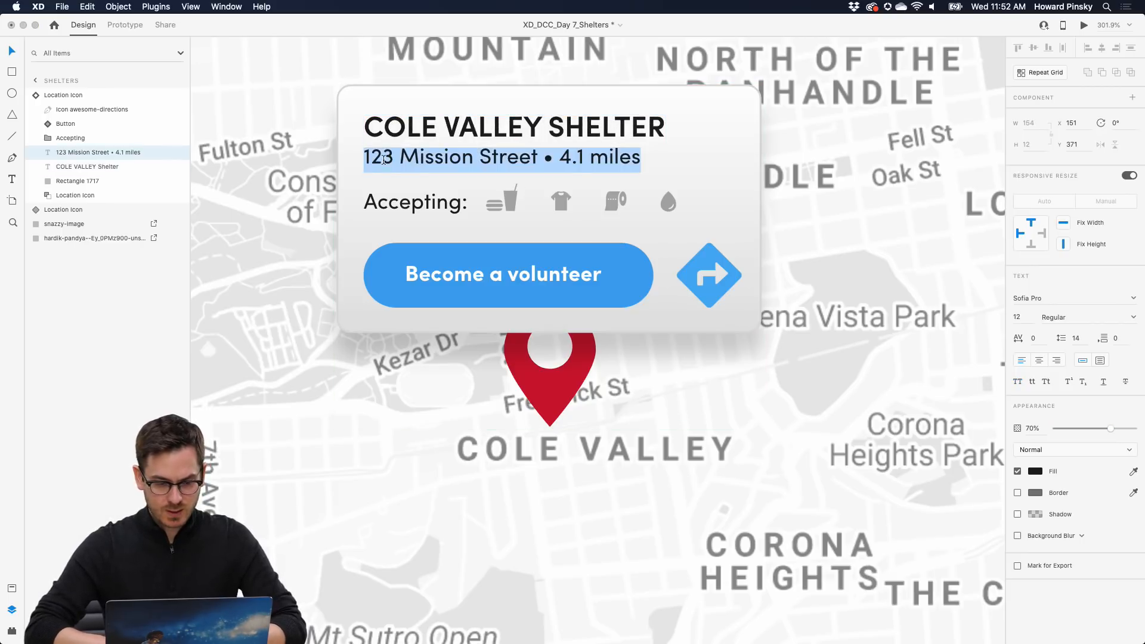
double_click(383, 158)
type("237")
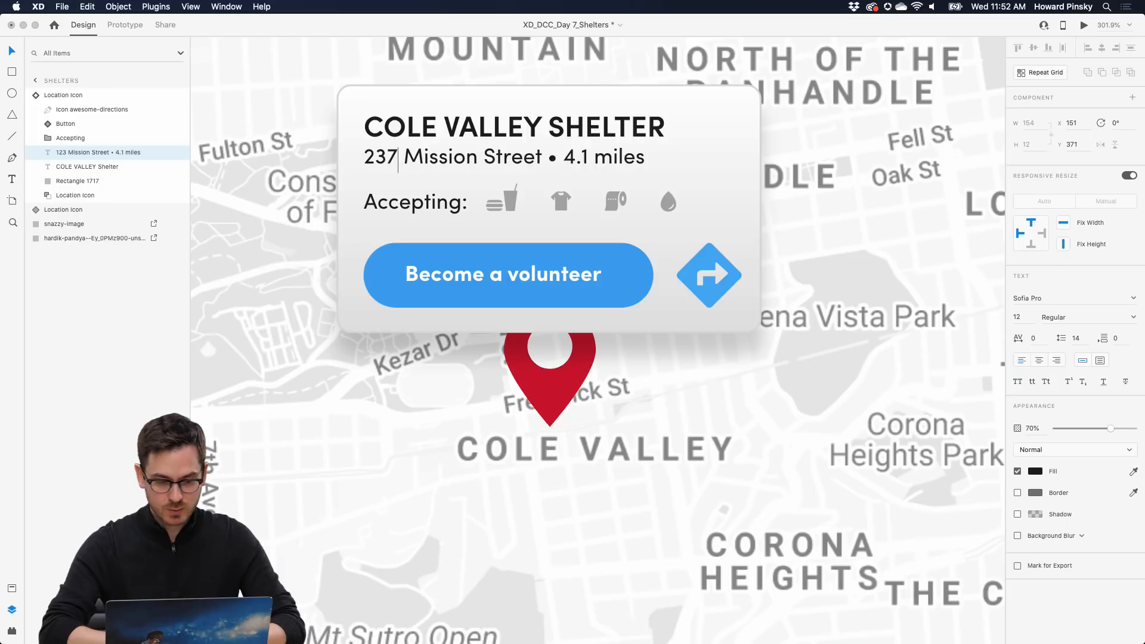
double_click(462, 157)
type("Cole")
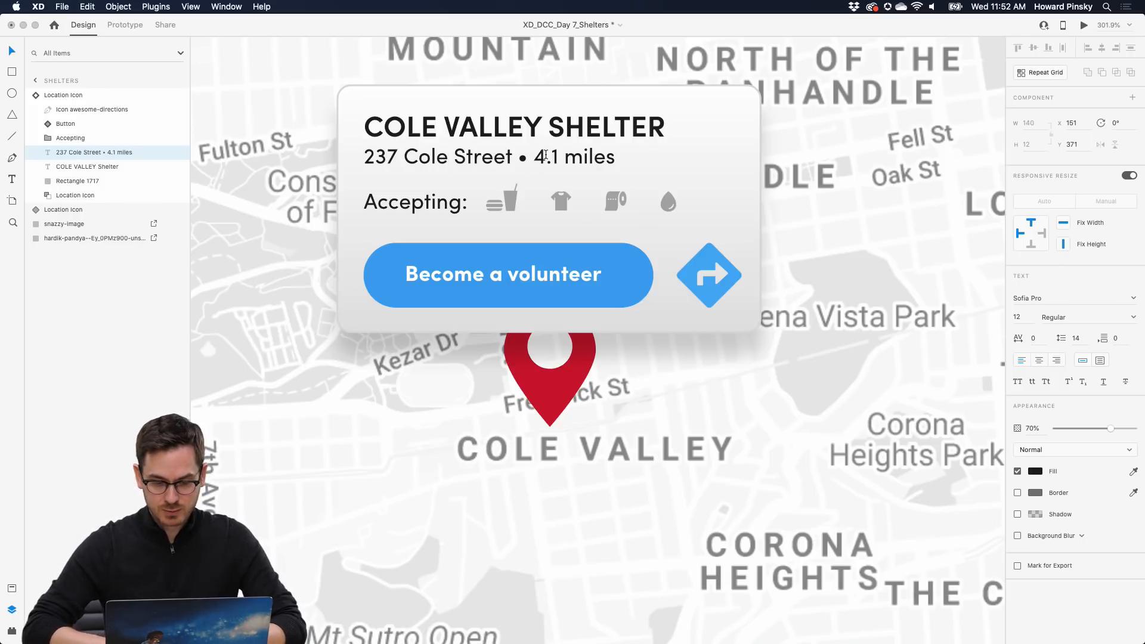
key("BackSpace")
type("9")
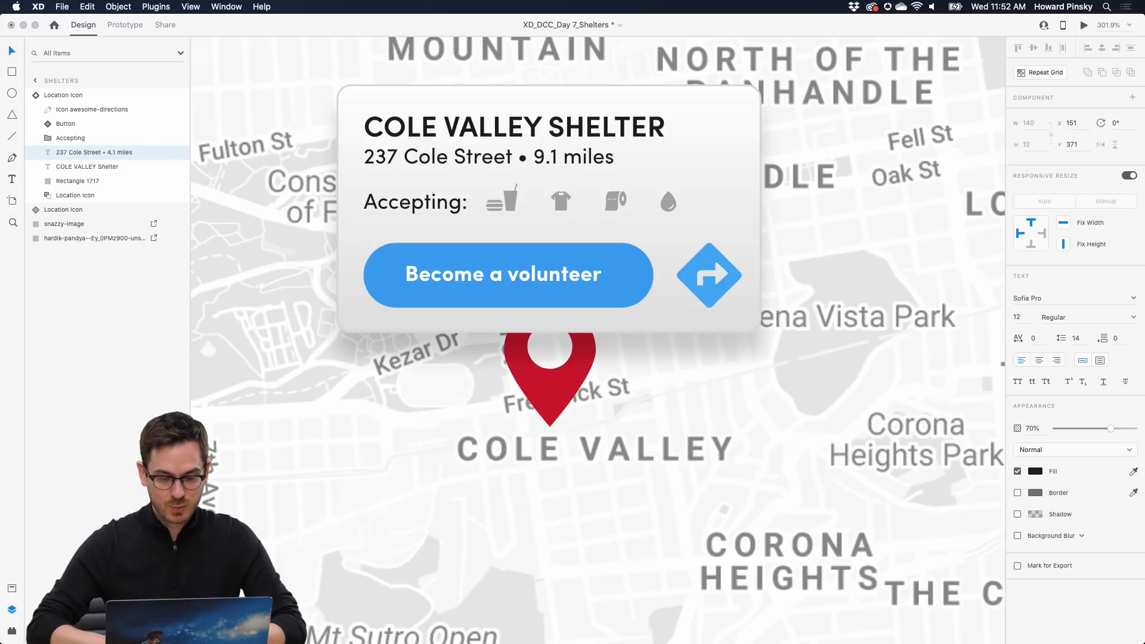
key("Escape")
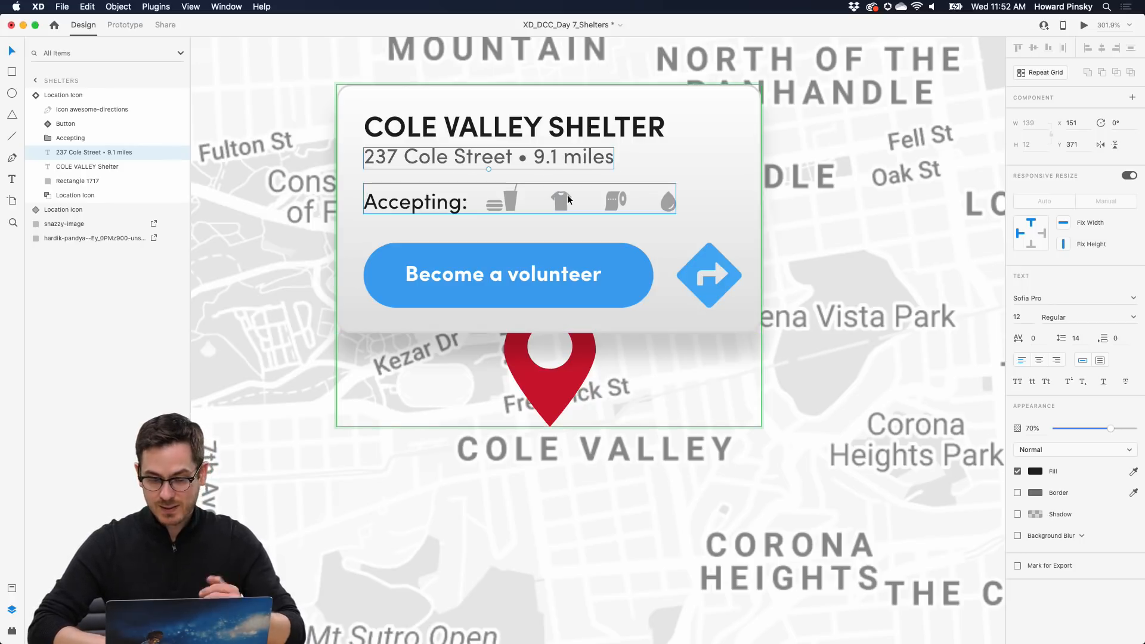
- Remove the t-shirt icon, close the gap with the remaining icons, and restore the pin's default state
double_click(564, 201)
key("Delete")
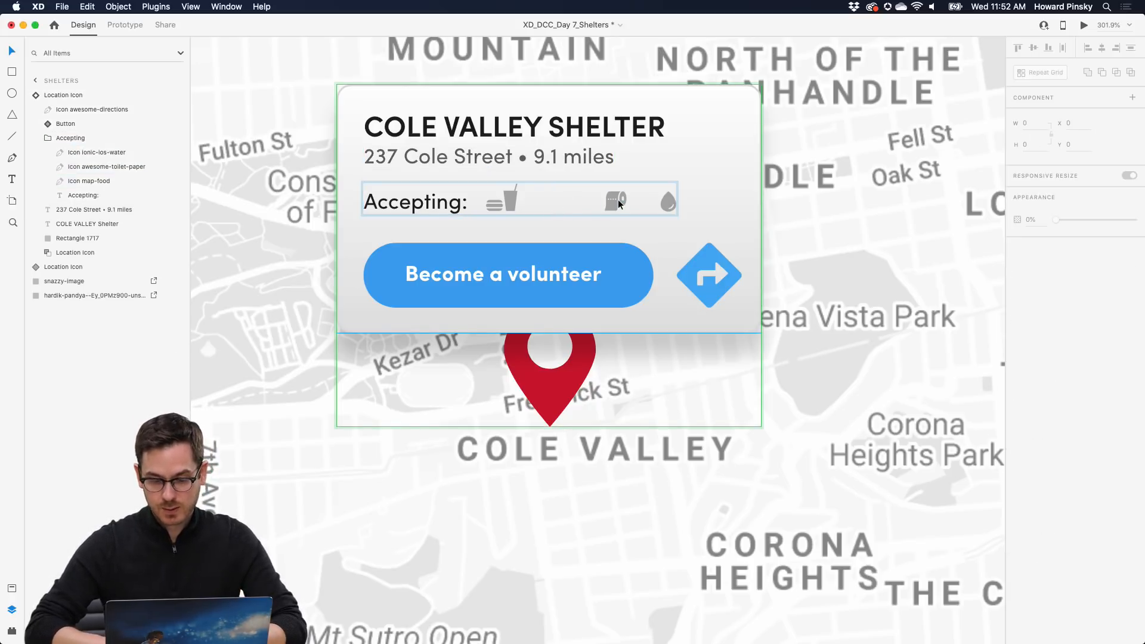
left_click_drag(615, 198, 563, 198)
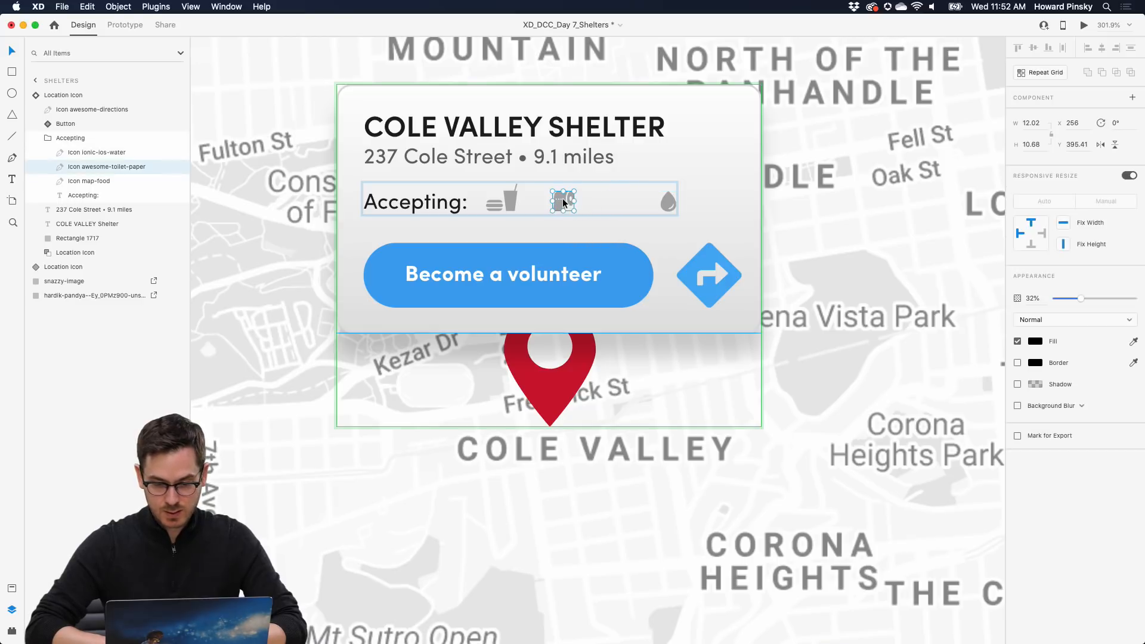
left_click_drag(671, 198, 617, 199)
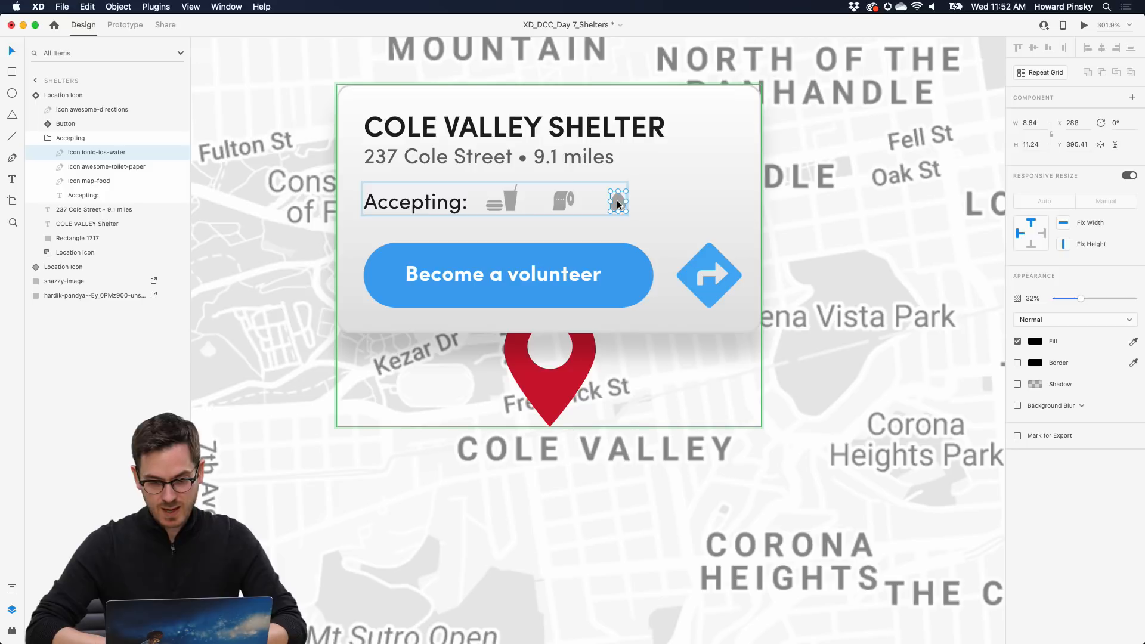
key("Escape")
key("Escape")
left_click(1061, 113)
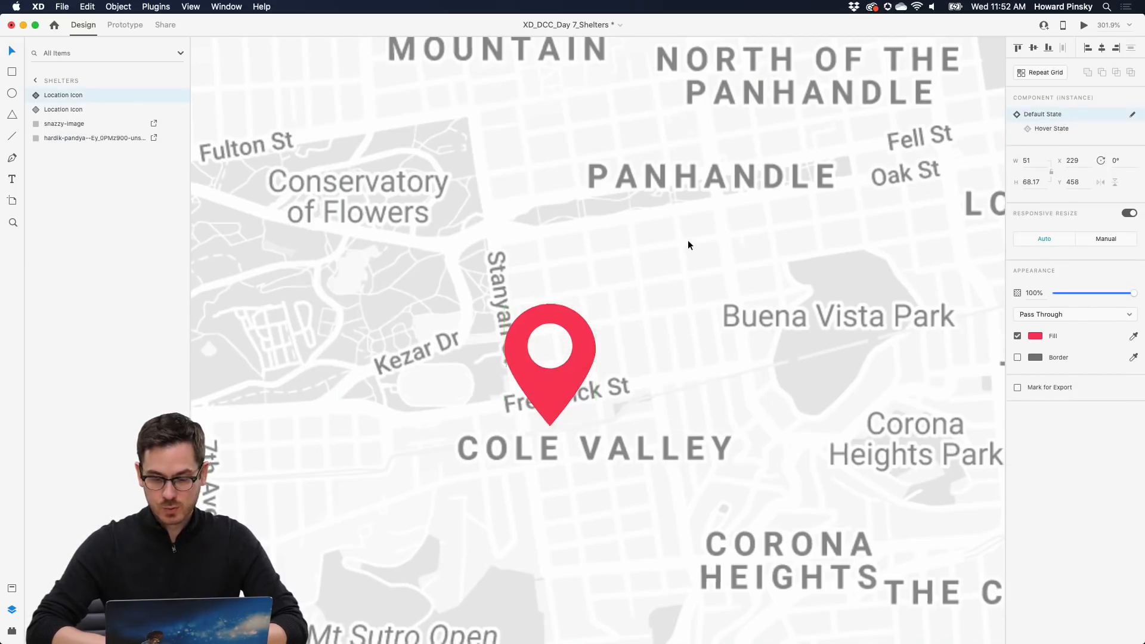
- Drag a copy of the Cole Valley pin onto Dogpatch and fine-tune its position
scroll(689, 240, "down", 5)
scroll(688, 239, "right", 10)
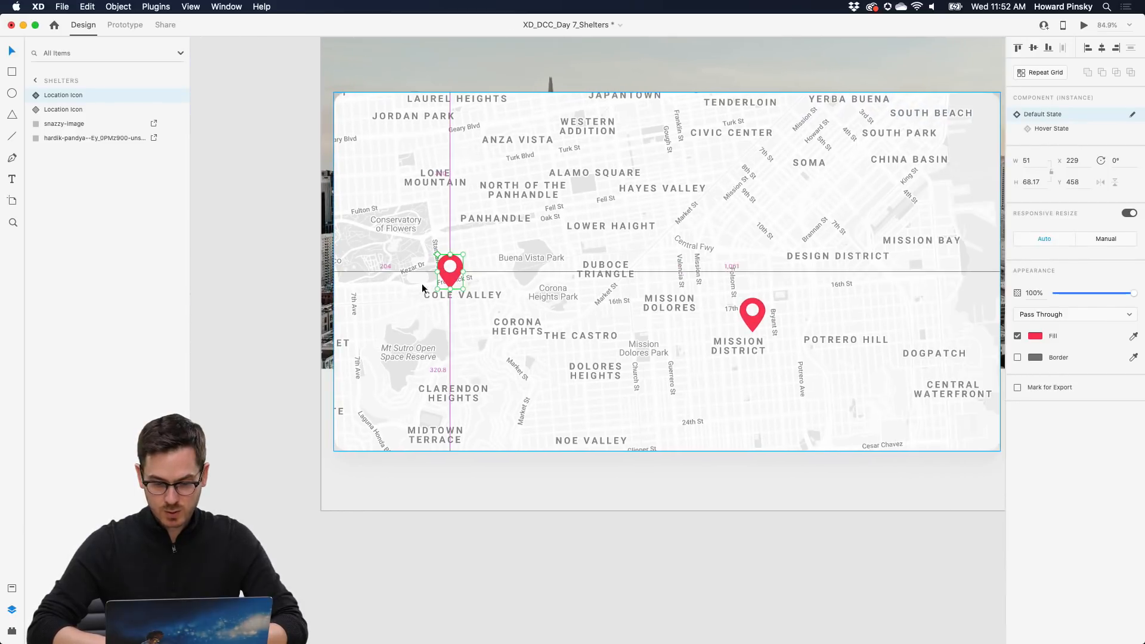
left_click(444, 284)
left_click_drag(444, 285, 923, 337)
scroll(924, 337, "up", 1)
scroll(923, 336, "up", 5)
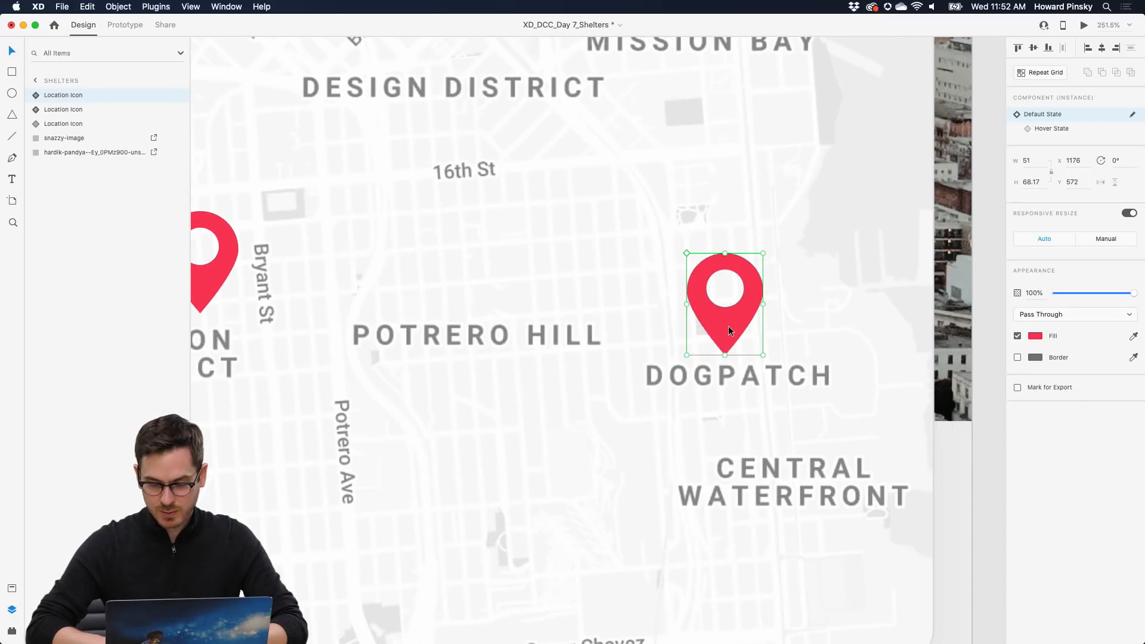
left_click_drag(729, 325, 727, 325)
- Show the new pin's hover card and retitle it DOG PATCH SHELTER
left_click(1061, 134)
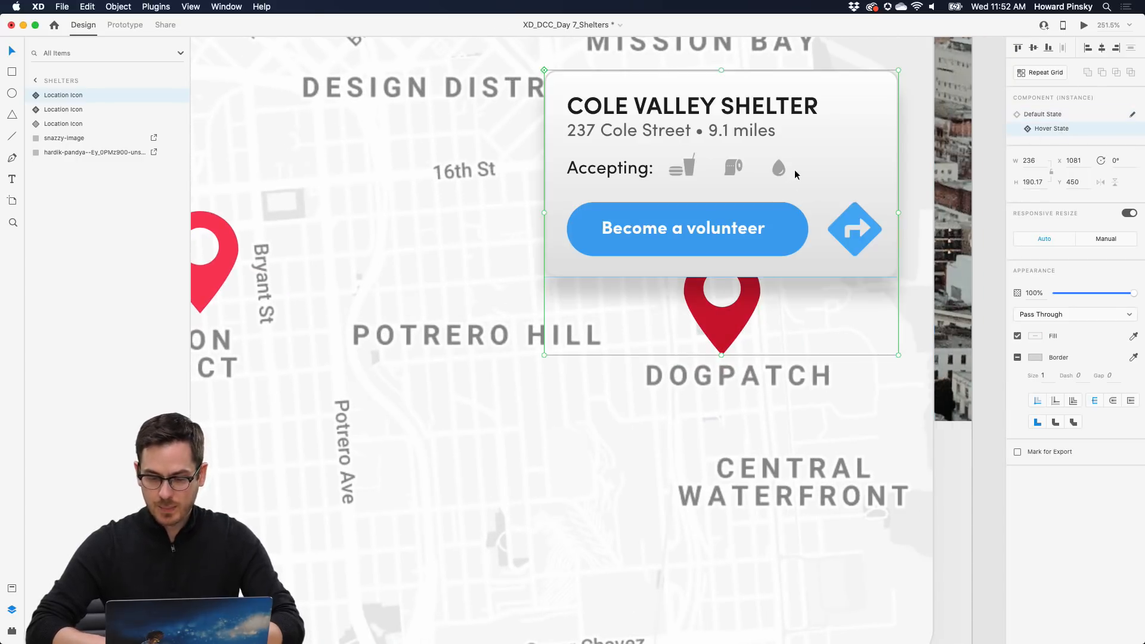
scroll(795, 170, "up", 2)
double_click(613, 132)
double_click(674, 128)
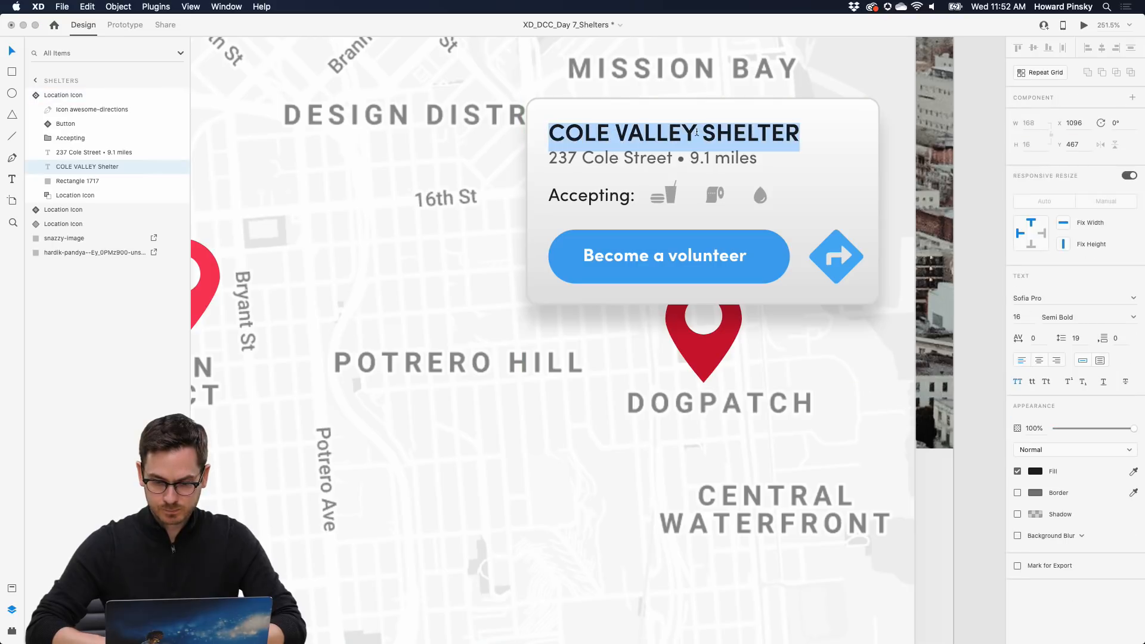
left_click_drag(704, 132, 549, 133)
type("DOG PAT")
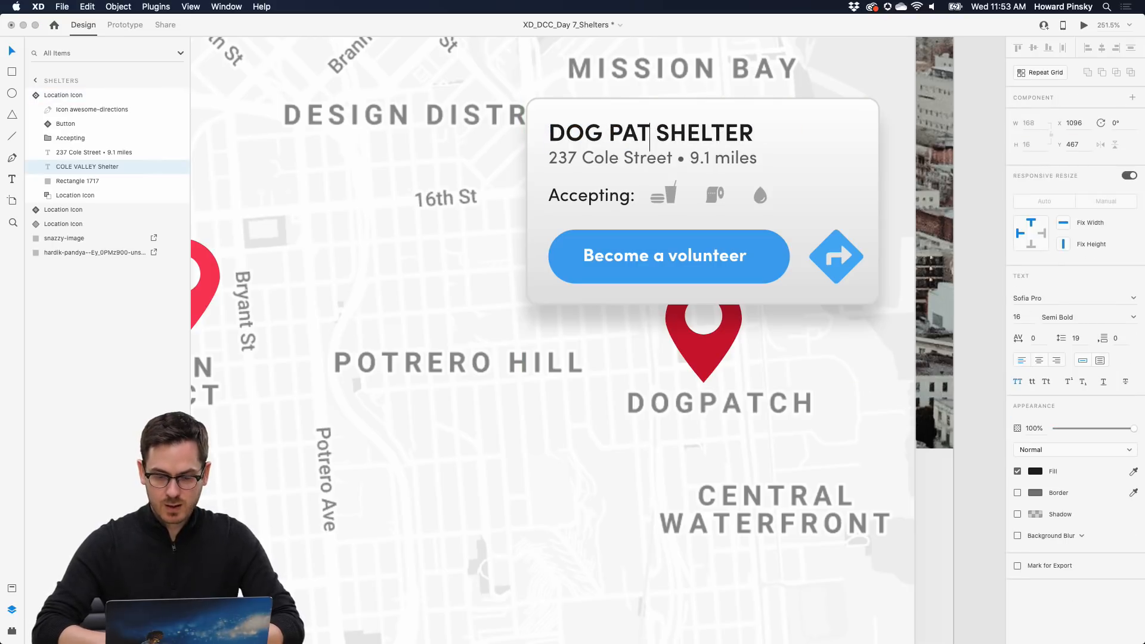
type("CH")
key("Escape")
- Change the card's street address to 199 Dog Street
left_click(555, 158)
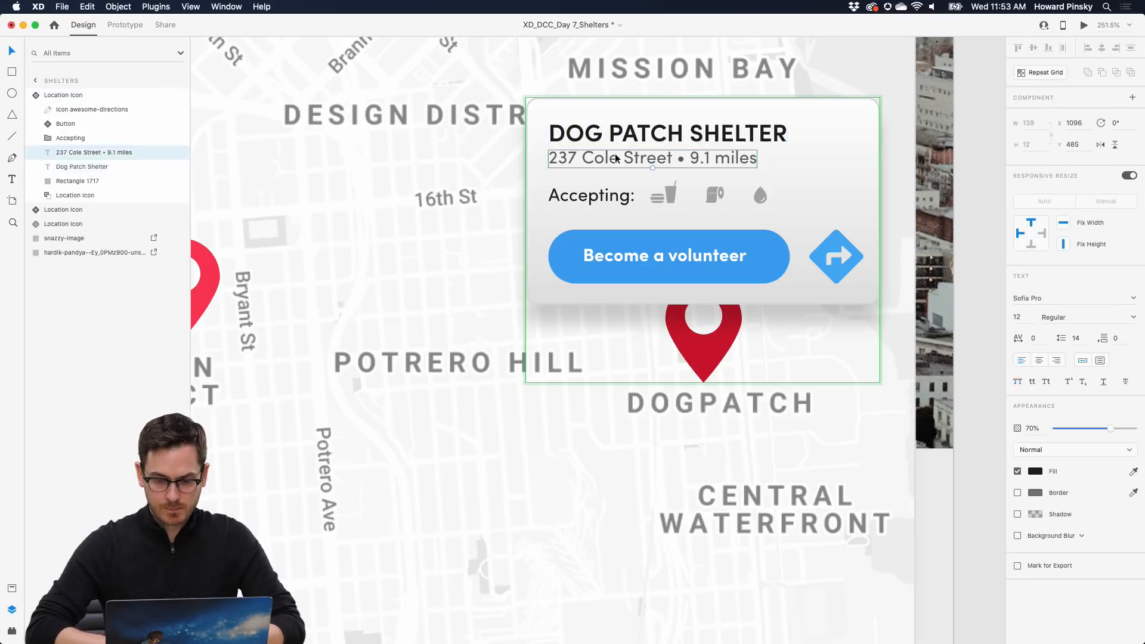
double_click(554, 159)
left_click(555, 159)
double_click(554, 160)
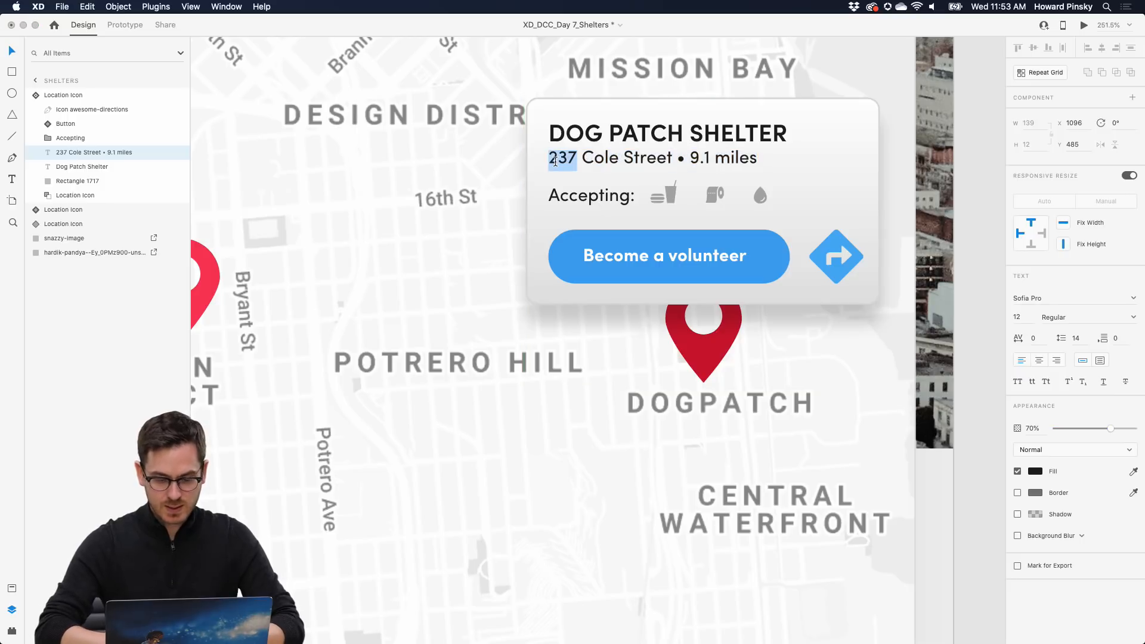
type("199")
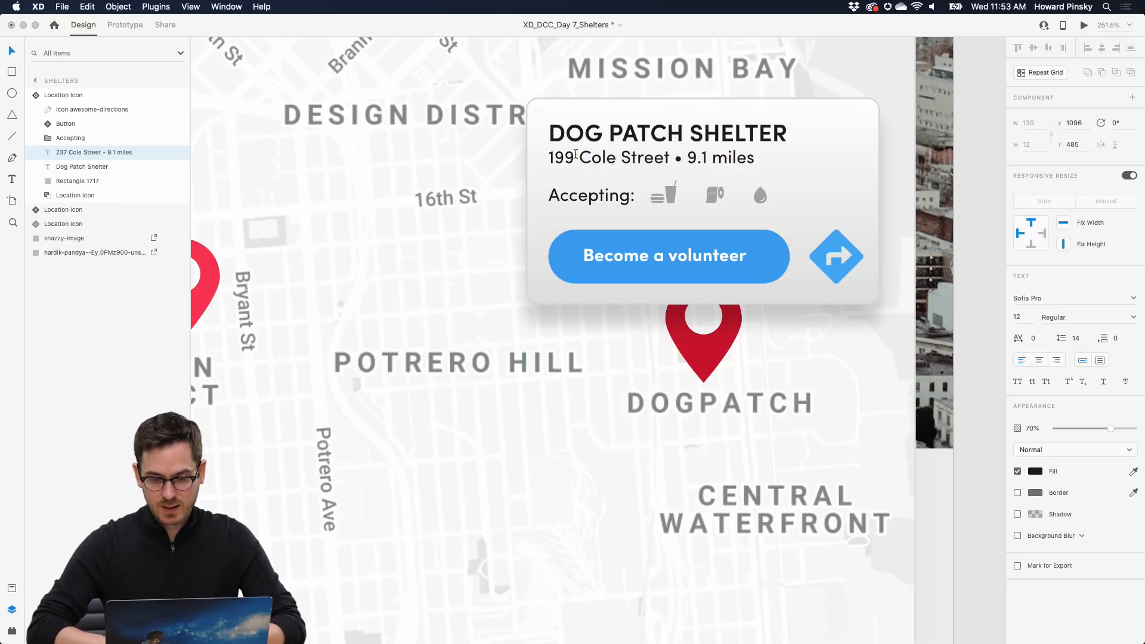
left_click_drag(577, 158, 669, 158)
type("Dog")
key("Escape")
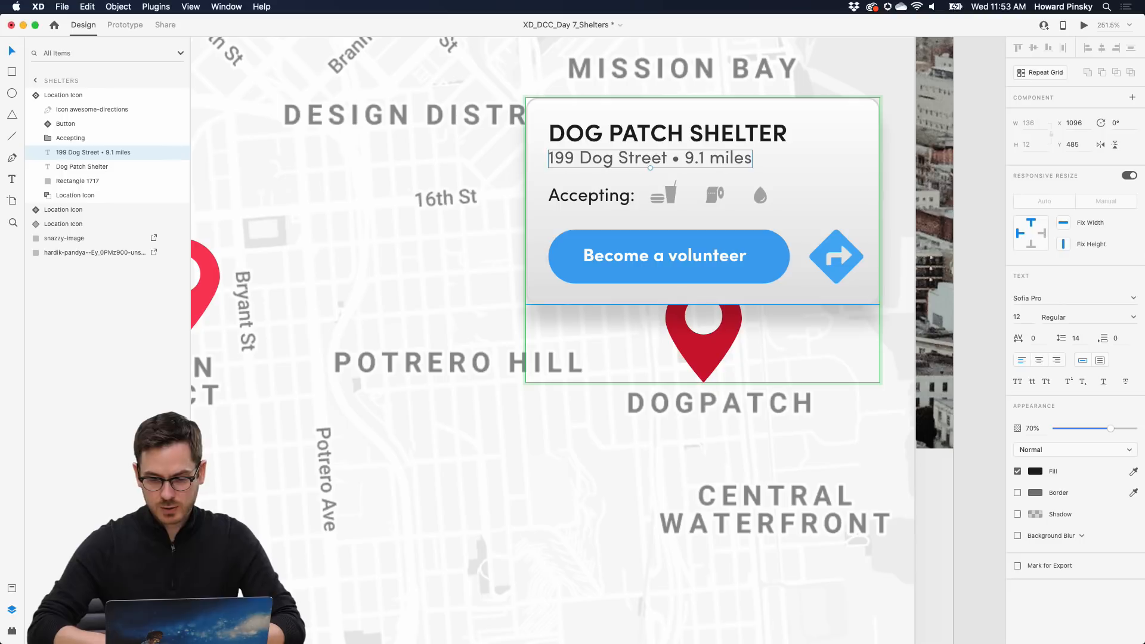
- Change the card's distance to 5.5 miles
double_click(688, 159)
left_click(699, 159)
key("BackSpace")
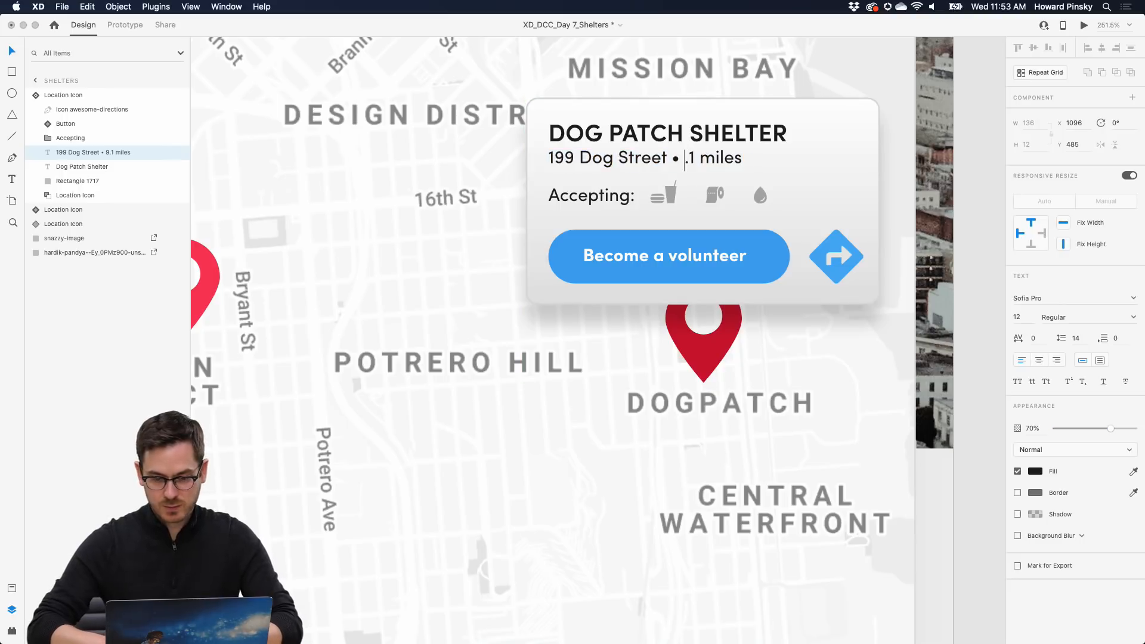
type("5")
key("super+a")
left_click(706, 159)
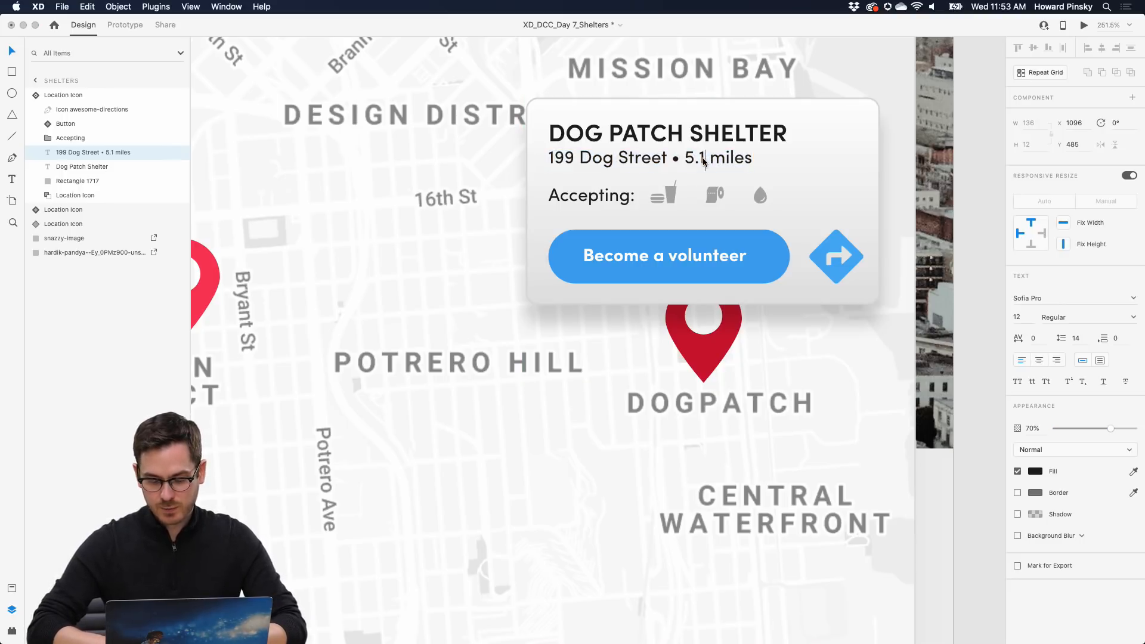
key("BackSpace")
type("5")
key("Escape")
- Delete the water-drop icon from the Dogpatch card's Accepting row
double_click(749, 197)
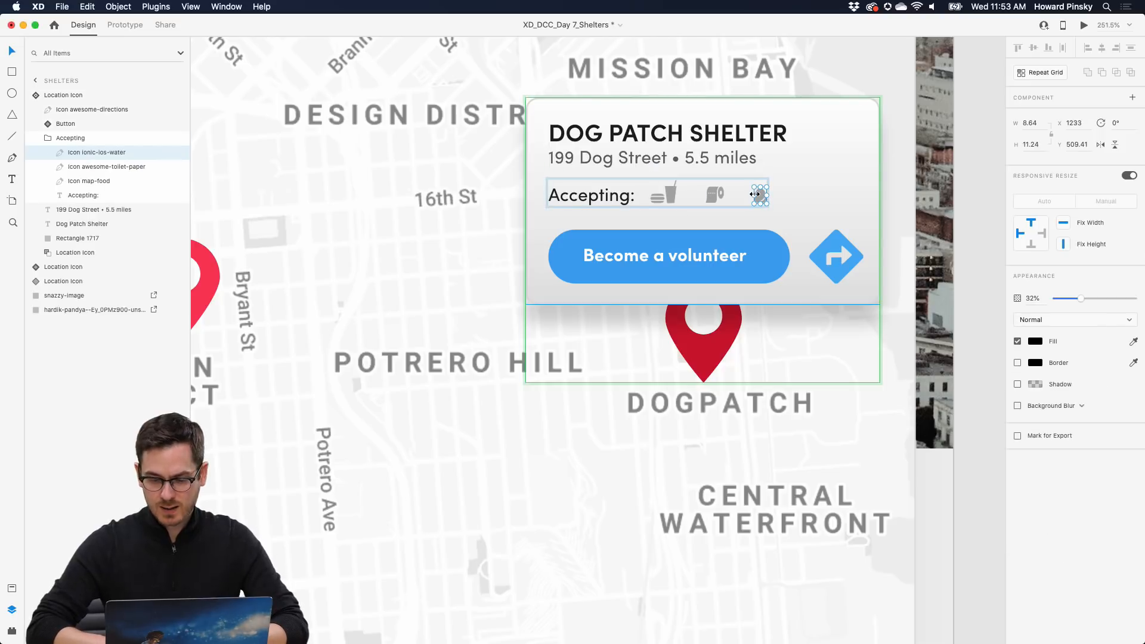
key("Delete")
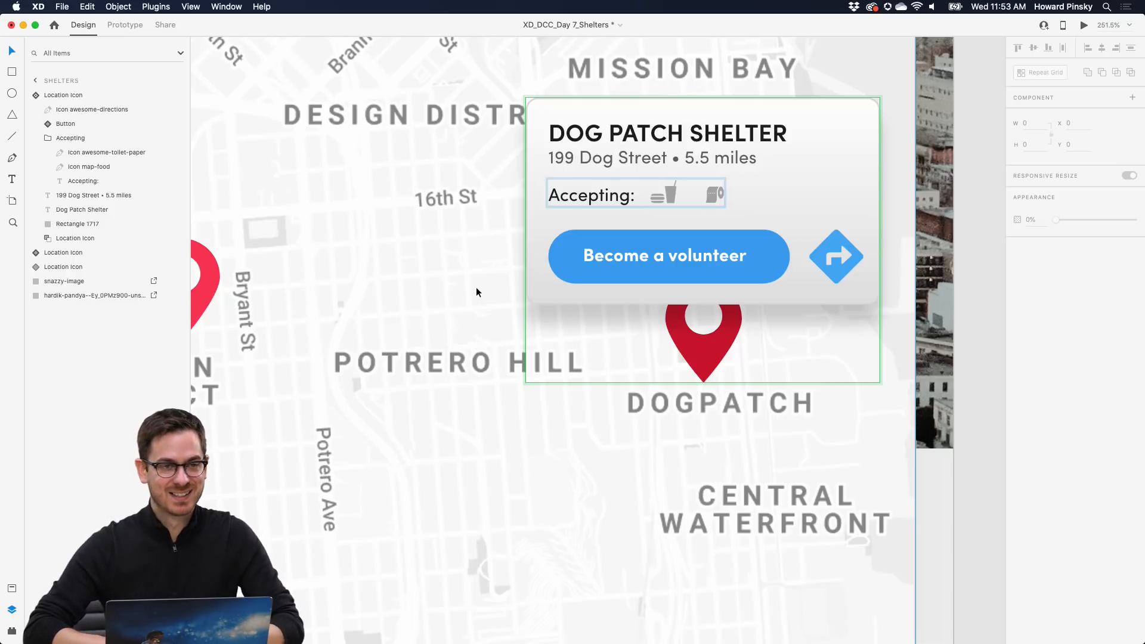
key("Escape")
scroll(477, 286, "down", 3)
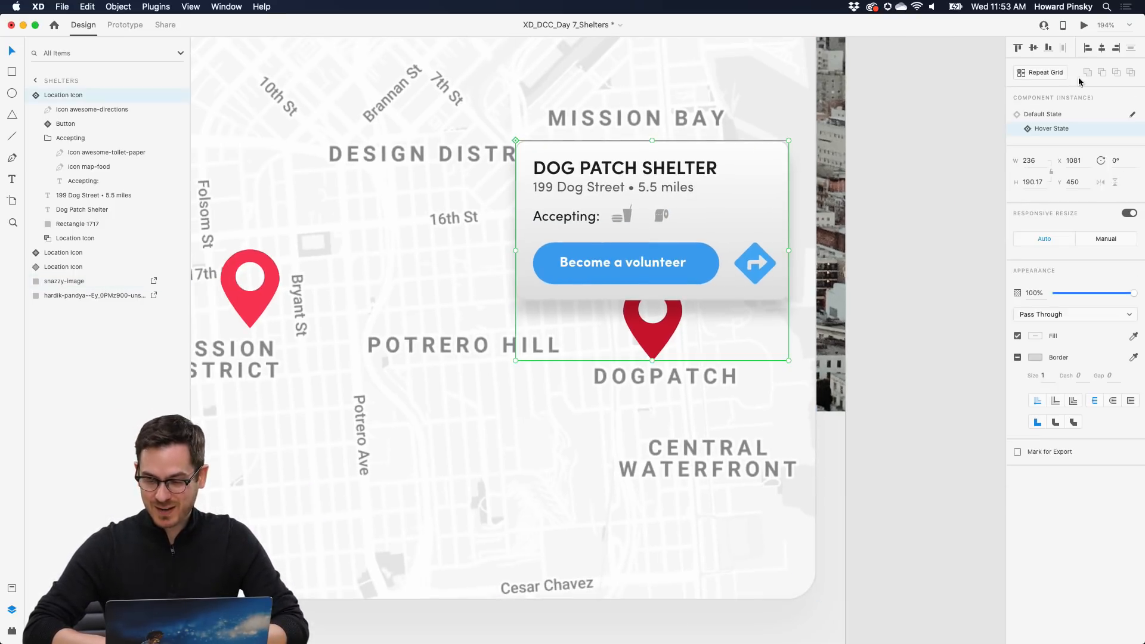
- Return the Dogpatch pin to its default state and look over the map
left_click(1061, 118)
scroll(693, 258, "left", 5)
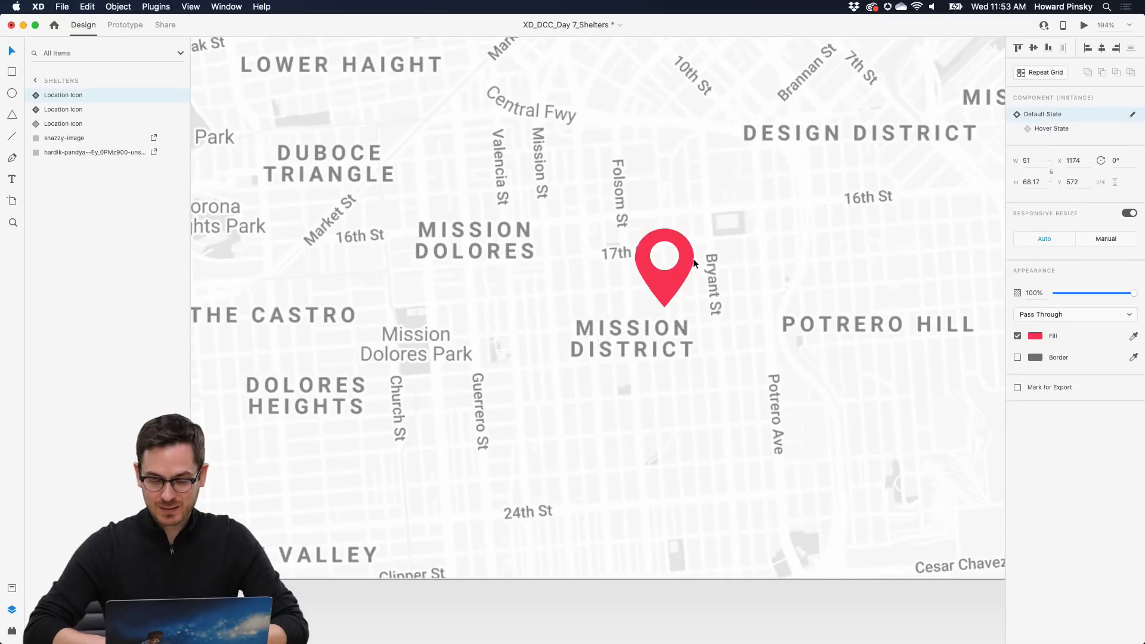
scroll(693, 259, "down", 3)
scroll(693, 259, "right", 2)
scroll(693, 258, "up", 3)
scroll(693, 259, "left", 3)
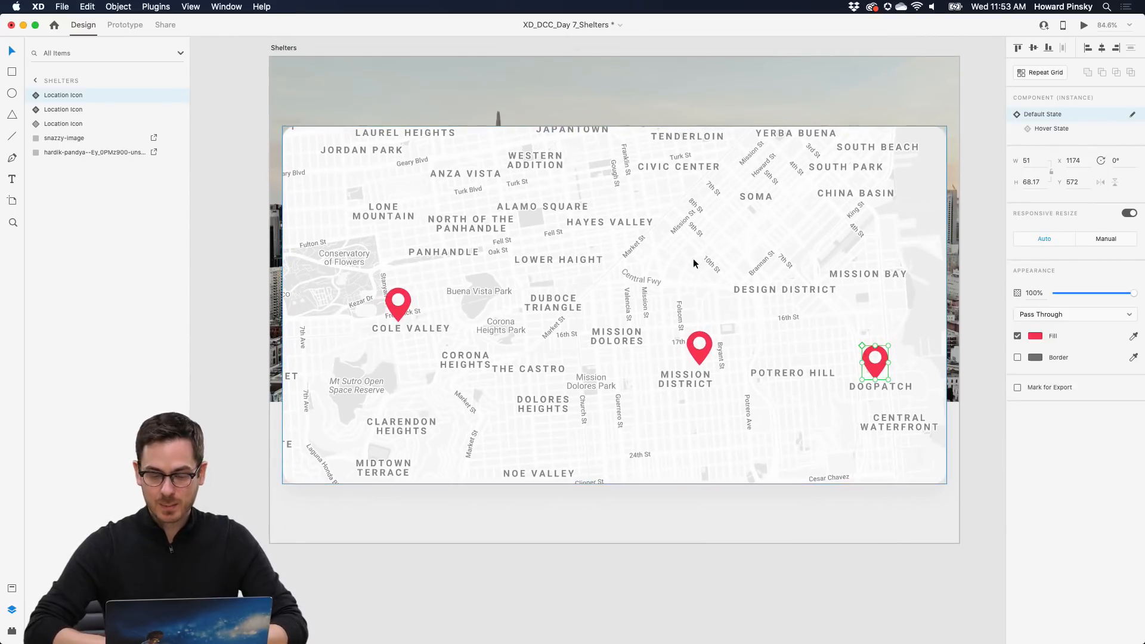
- Preview the design, check each of the three pins' hover cards, then close the preview
left_click(1084, 25)
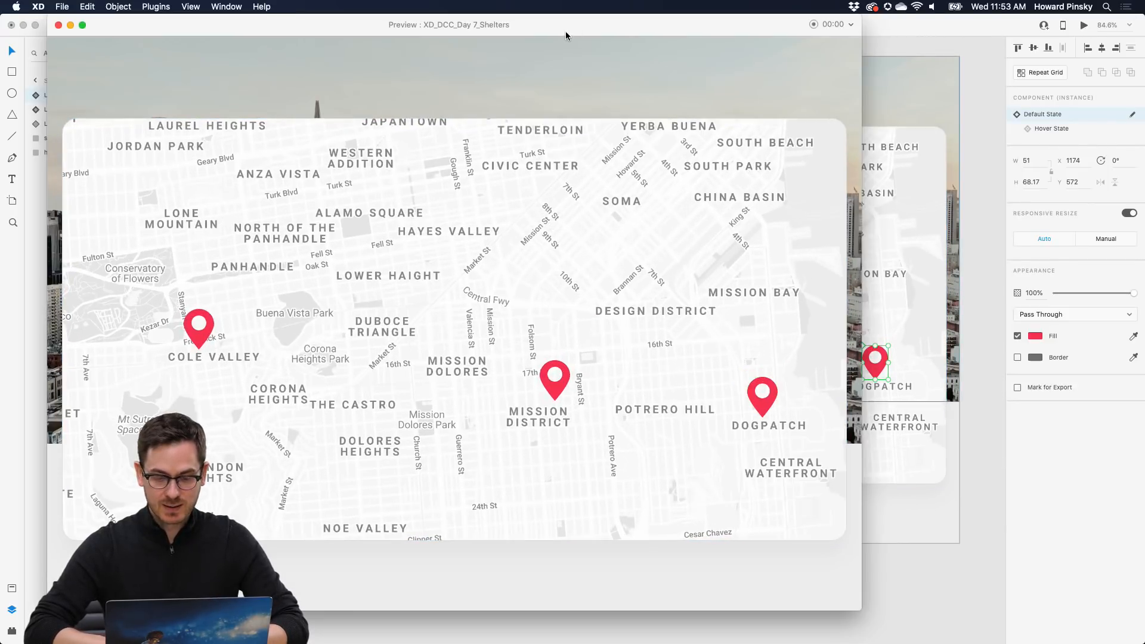
left_click_drag(566, 35, 702, 36)
mouse_move(702, 376)
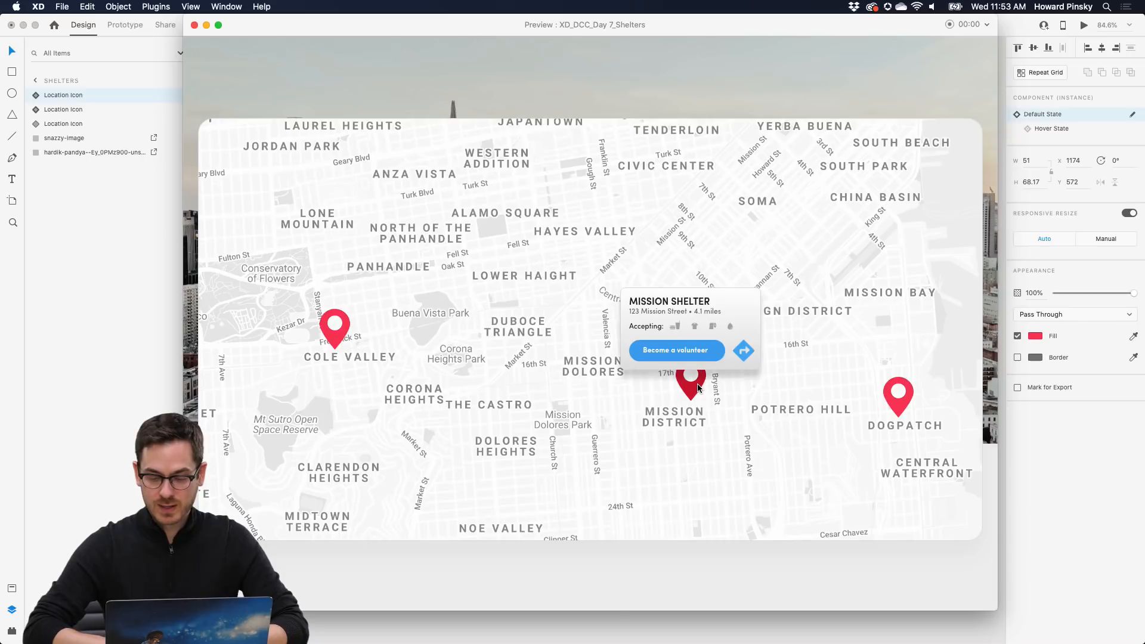
mouse_move(905, 390)
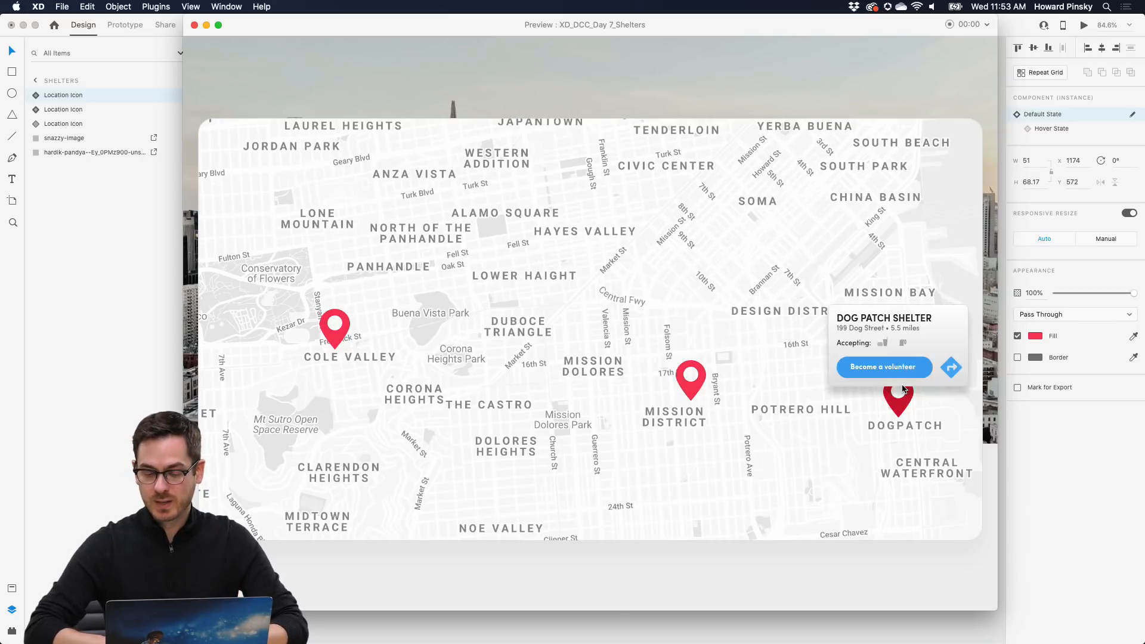
mouse_move(334, 337)
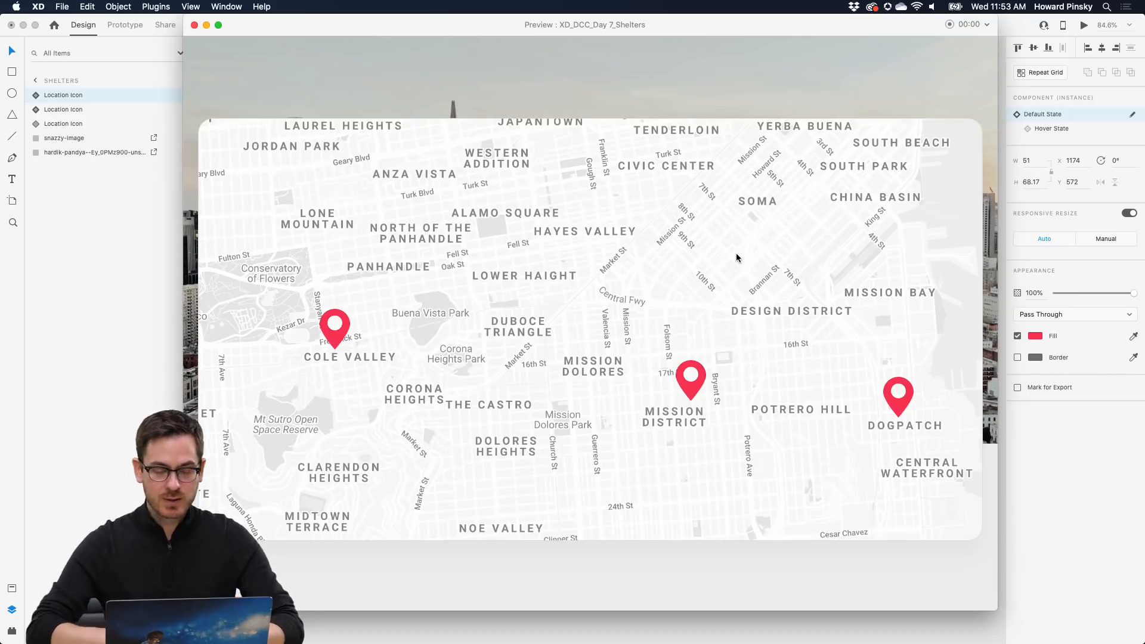
key("super+w")
- Extend the Shelters artboard downward to make room below the map
left_click(422, 524)
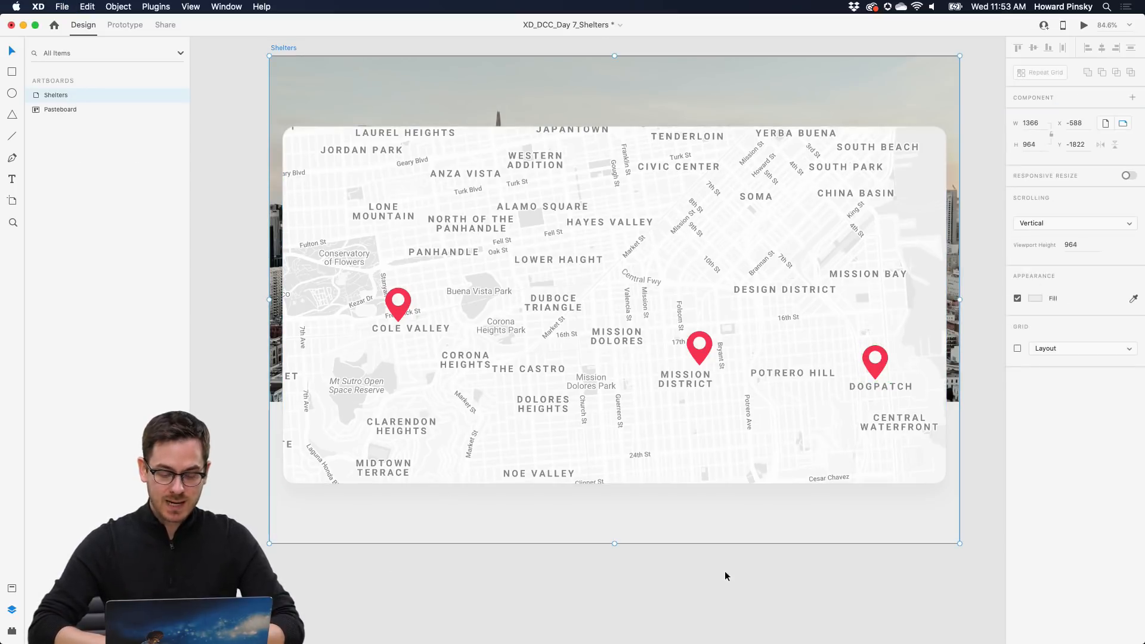
left_click_drag(616, 546, 615, 595)
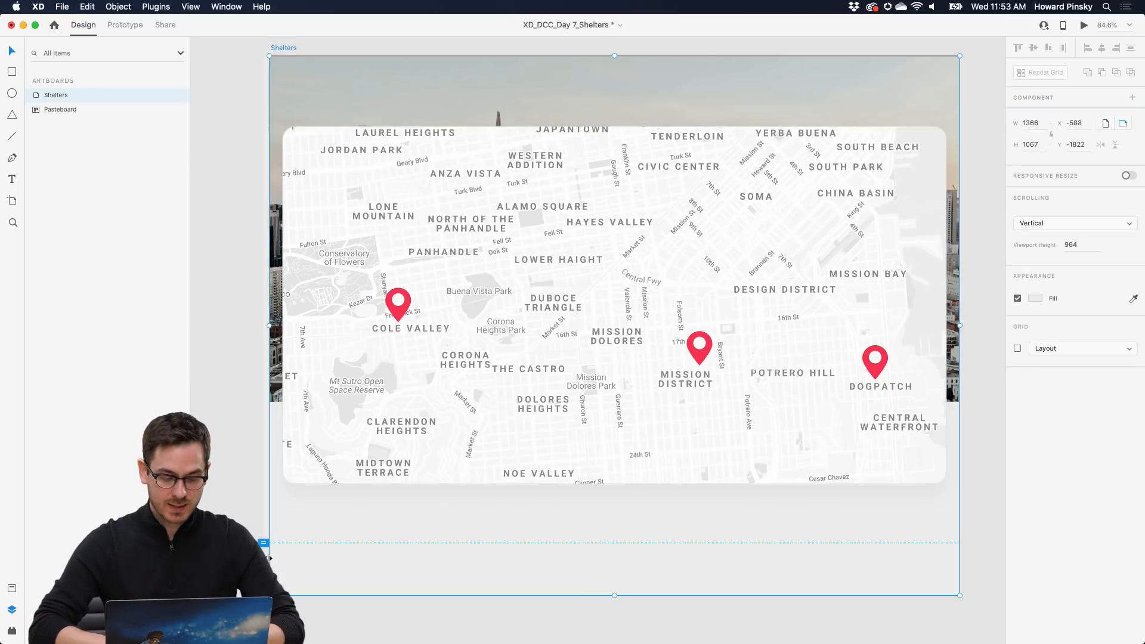
scroll(286, 537, "down", 1)
- Add a 'San Francisco' heading below the map, scaled to 99 pt with dark #342D2D fill
key("t")
left_click(325, 526)
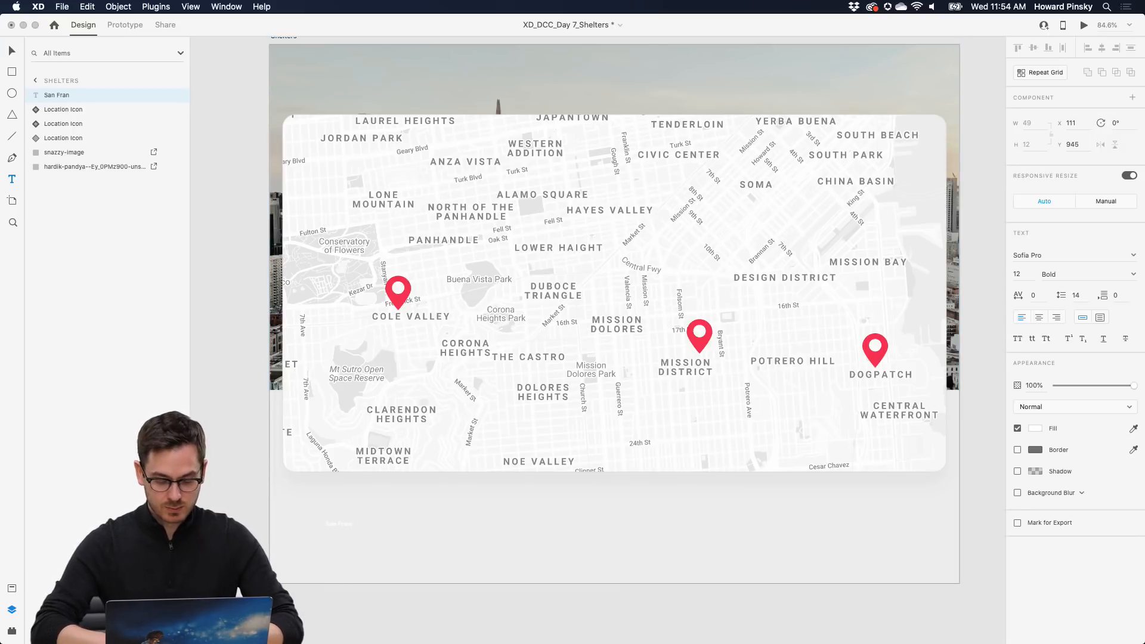
type("San Francisco")
key("Escape")
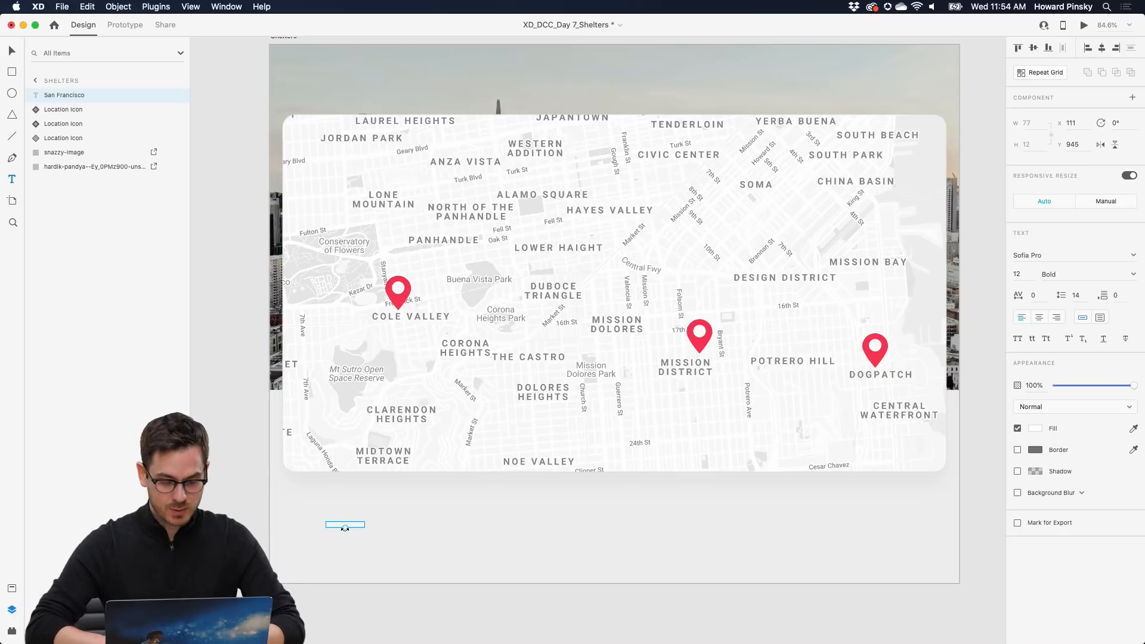
left_click_drag(344, 526, 466, 528)
left_click(1032, 430)
left_click(900, 430)
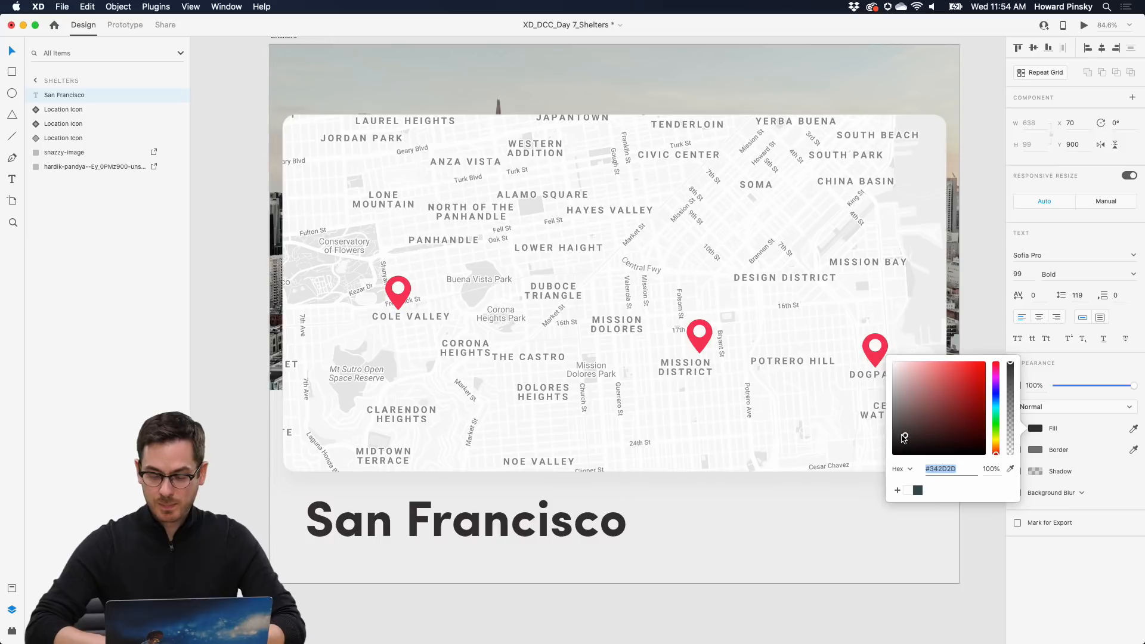
left_click(1033, 551)
left_click_drag(466, 537, 462, 535)
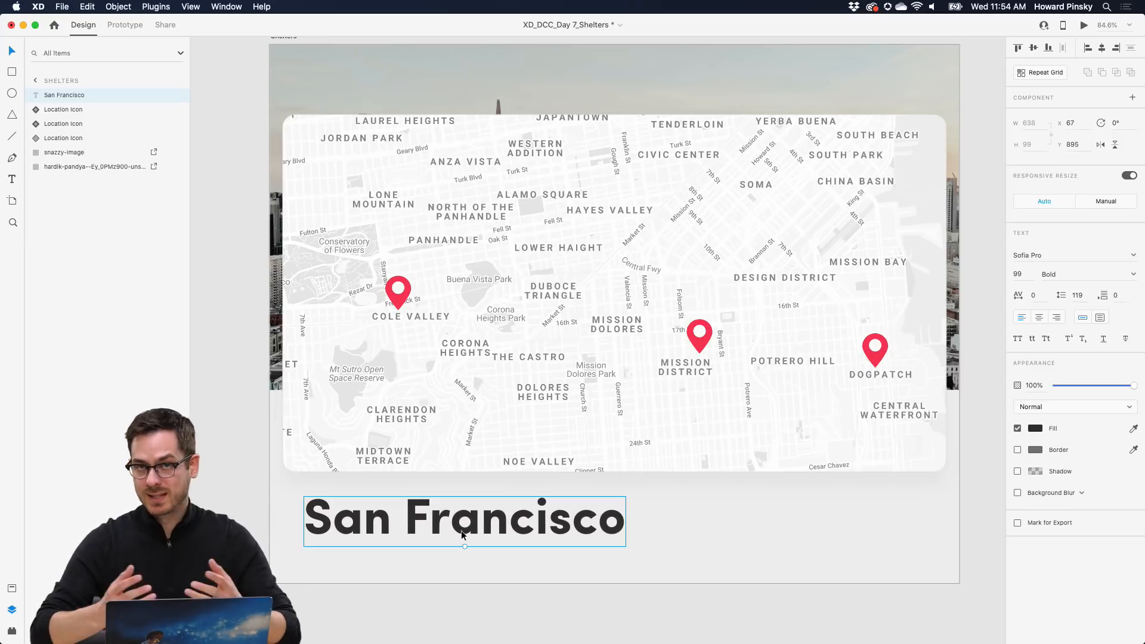
- Preview the design with the new heading, then close the preview
scroll(736, 289, "up", 2)
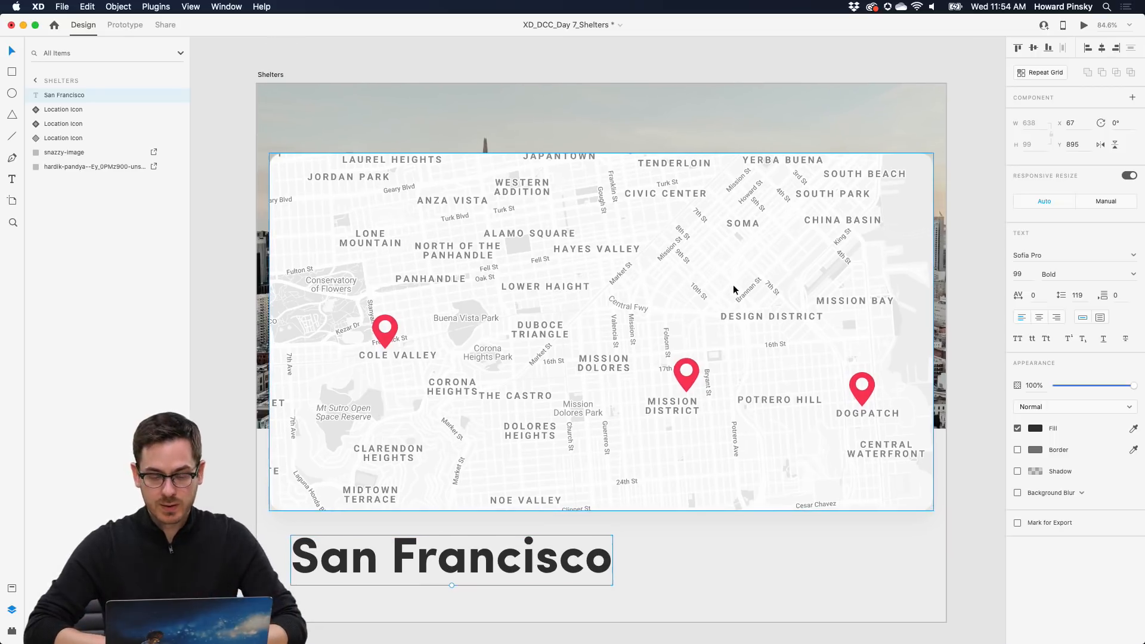
key("super+Return")
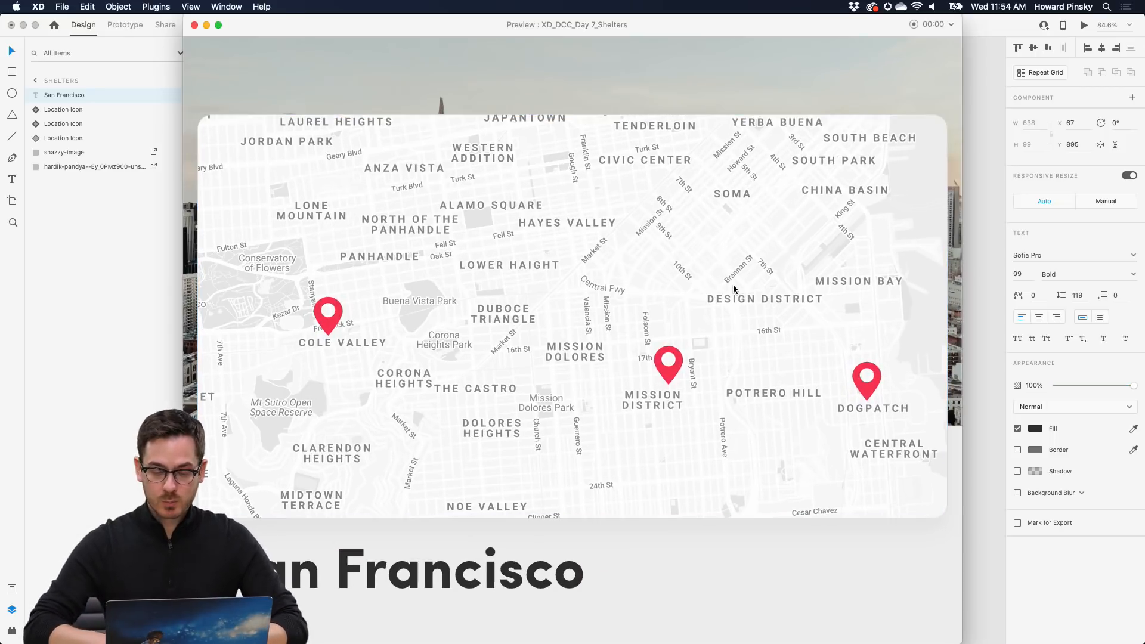
mouse_move(875, 377)
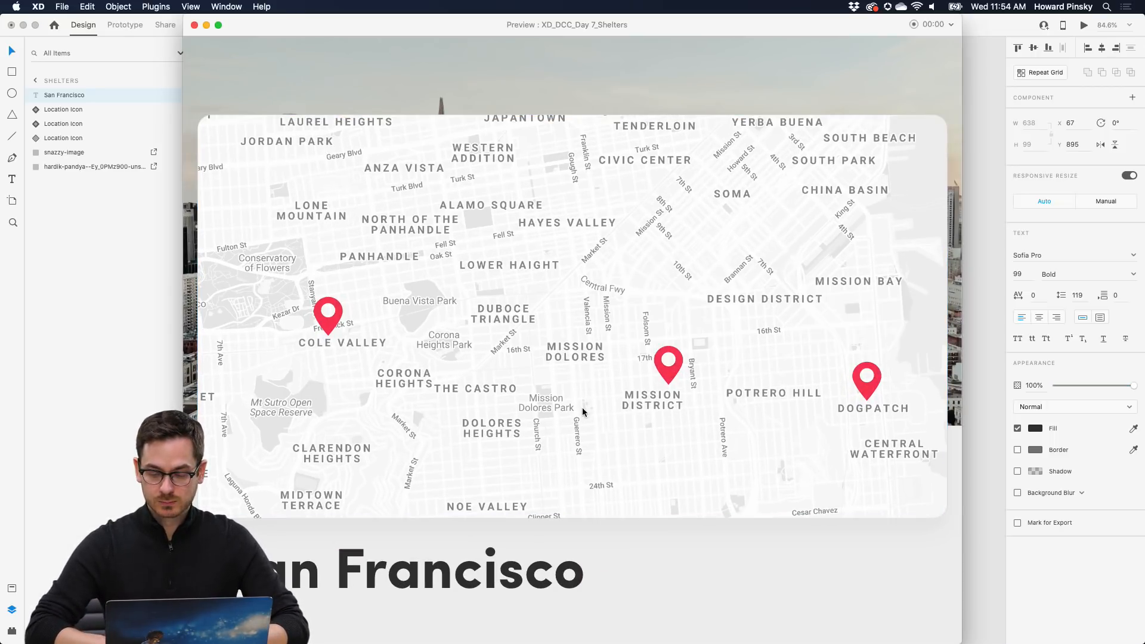
key("super+w")
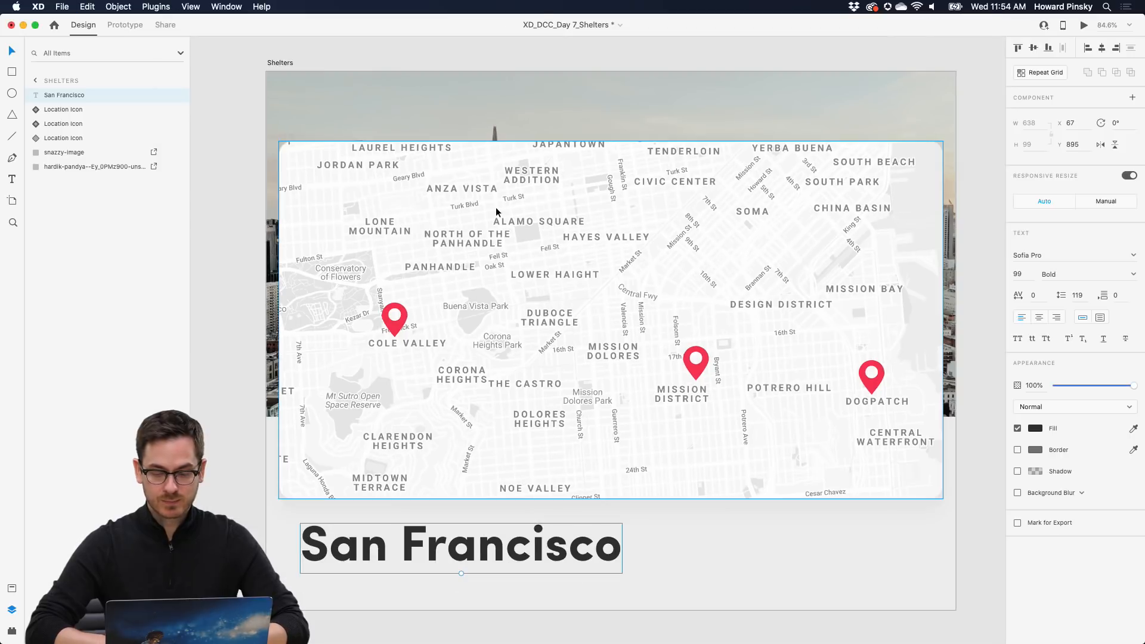